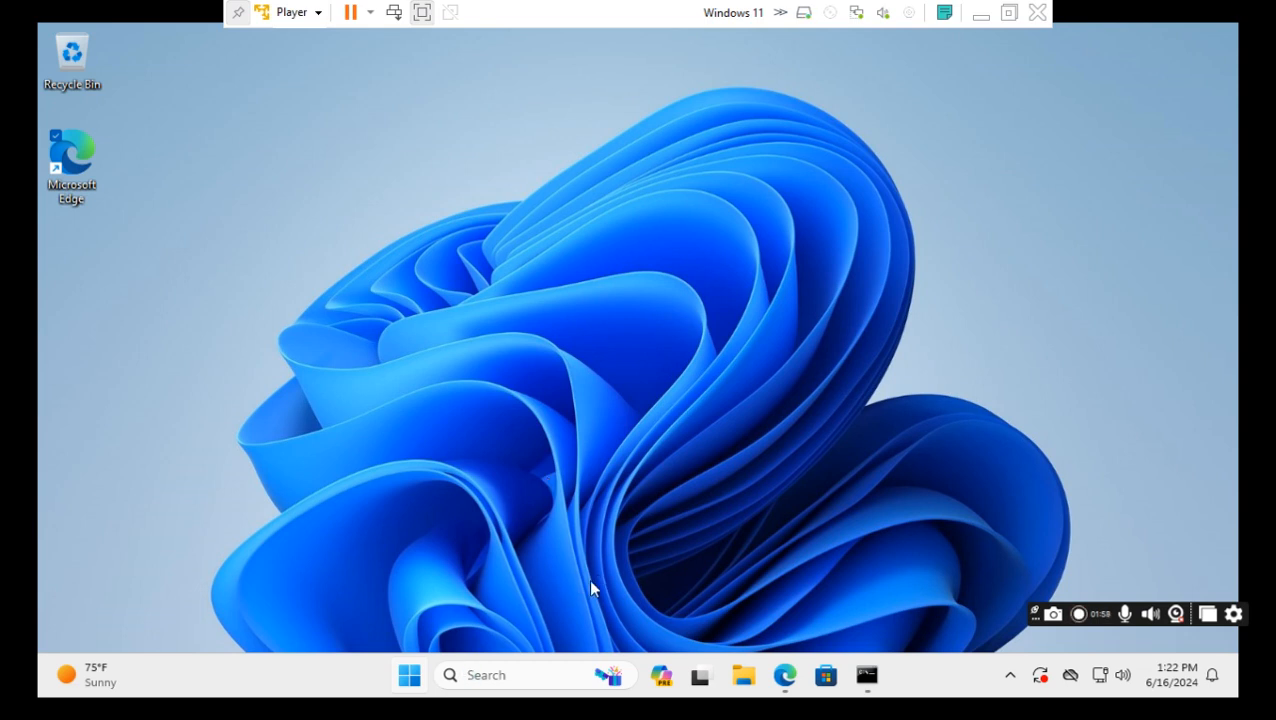
Open the Start menu and power options, then switch to the Windows search panel.
key("super")
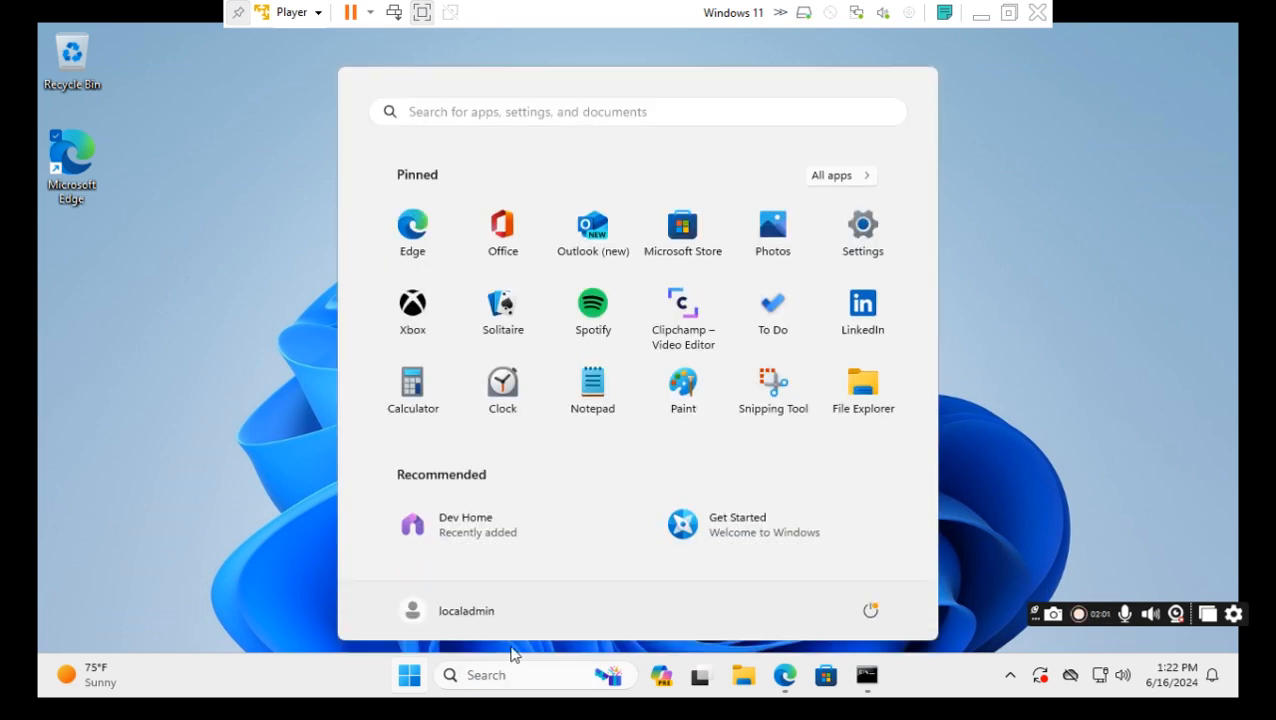
left_click(870, 612)
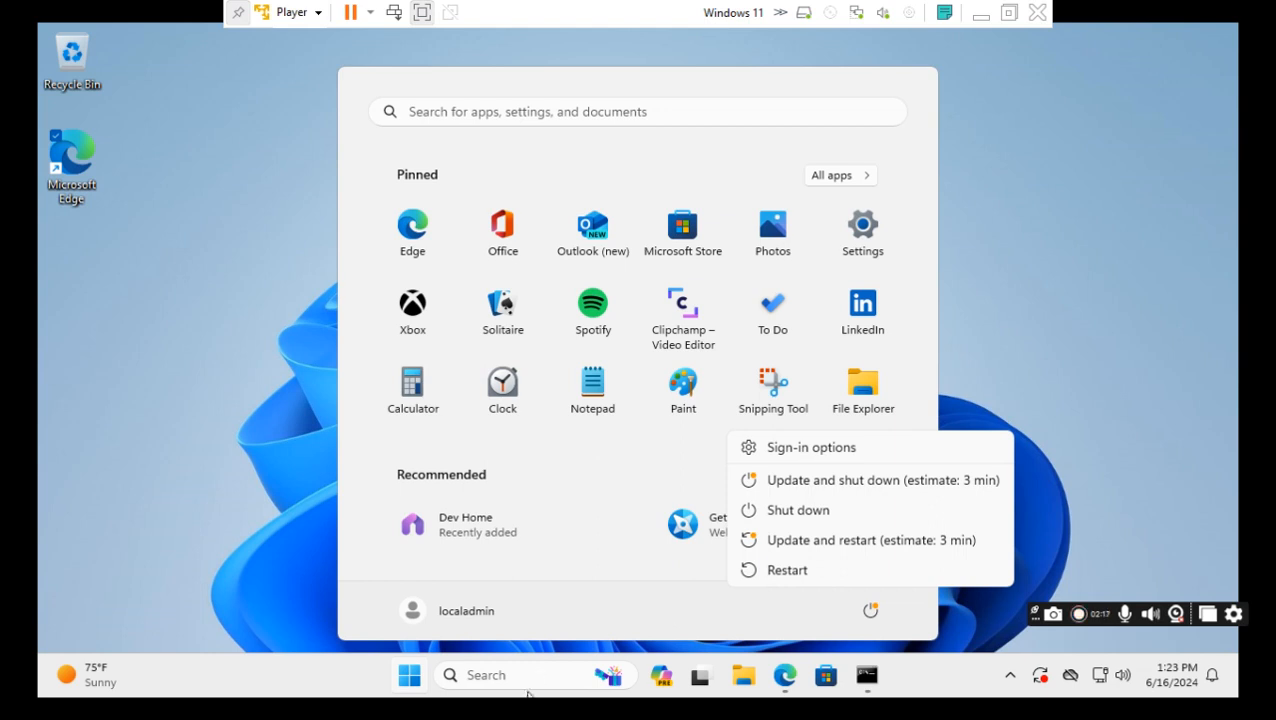
left_click(530, 676)
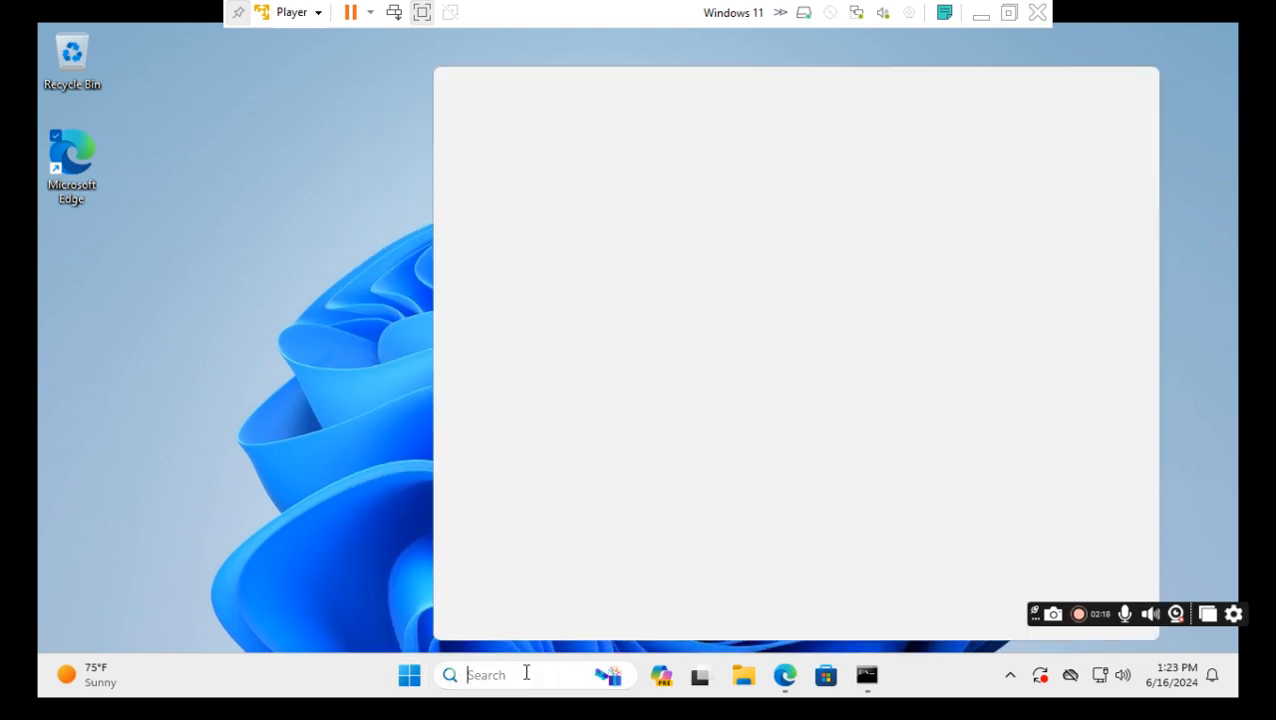
Check Control Panel's installed programs list (five Microsoft programs, 323 MB), then minimize it.
type("con")
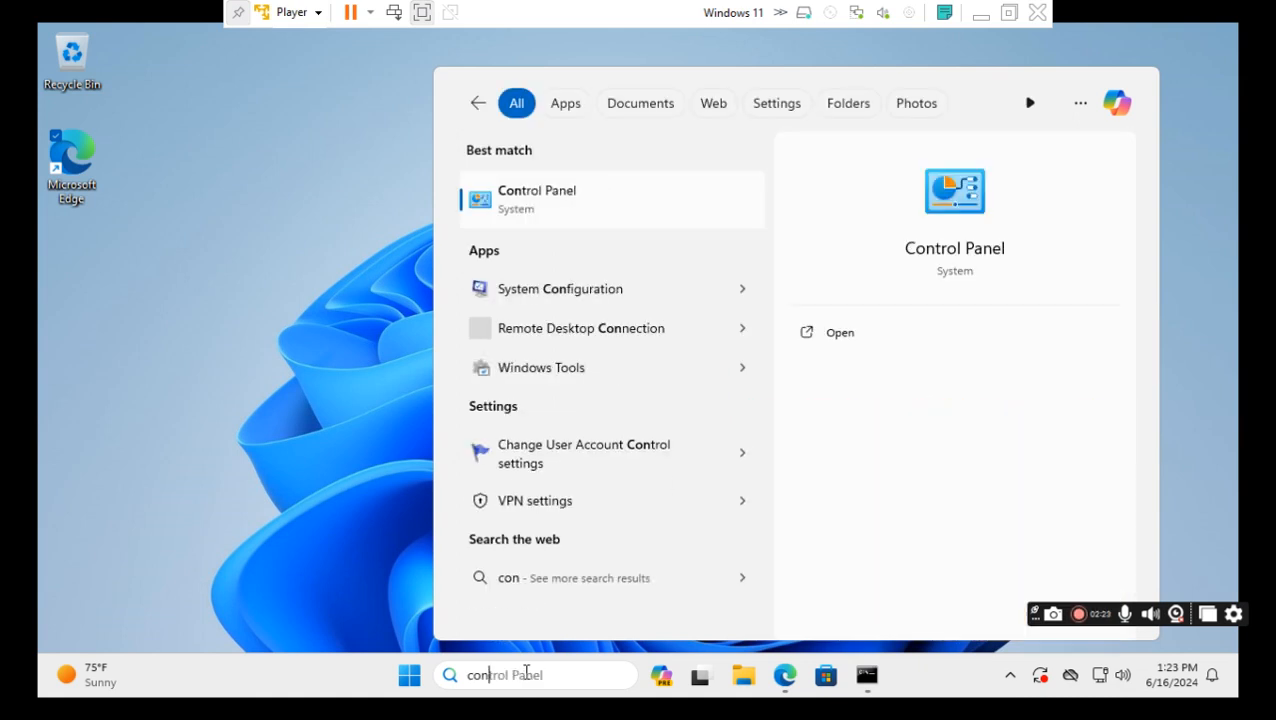
left_click(839, 334)
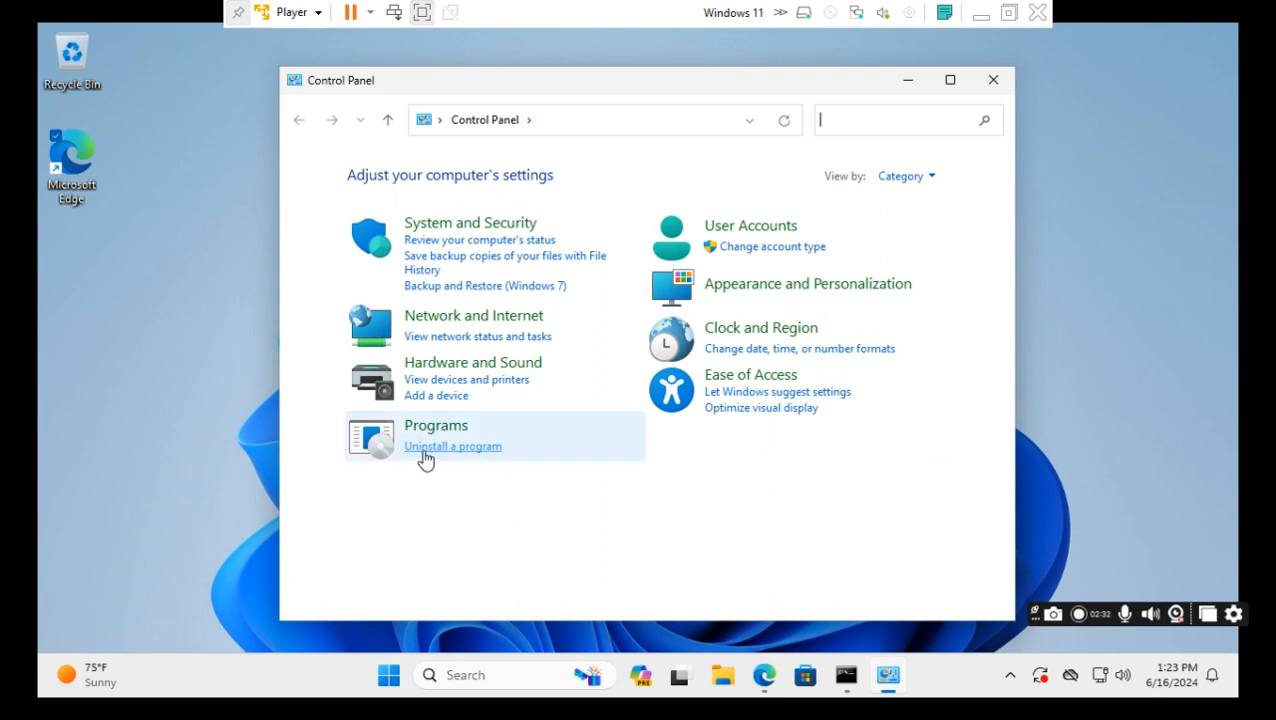
left_click(421, 449)
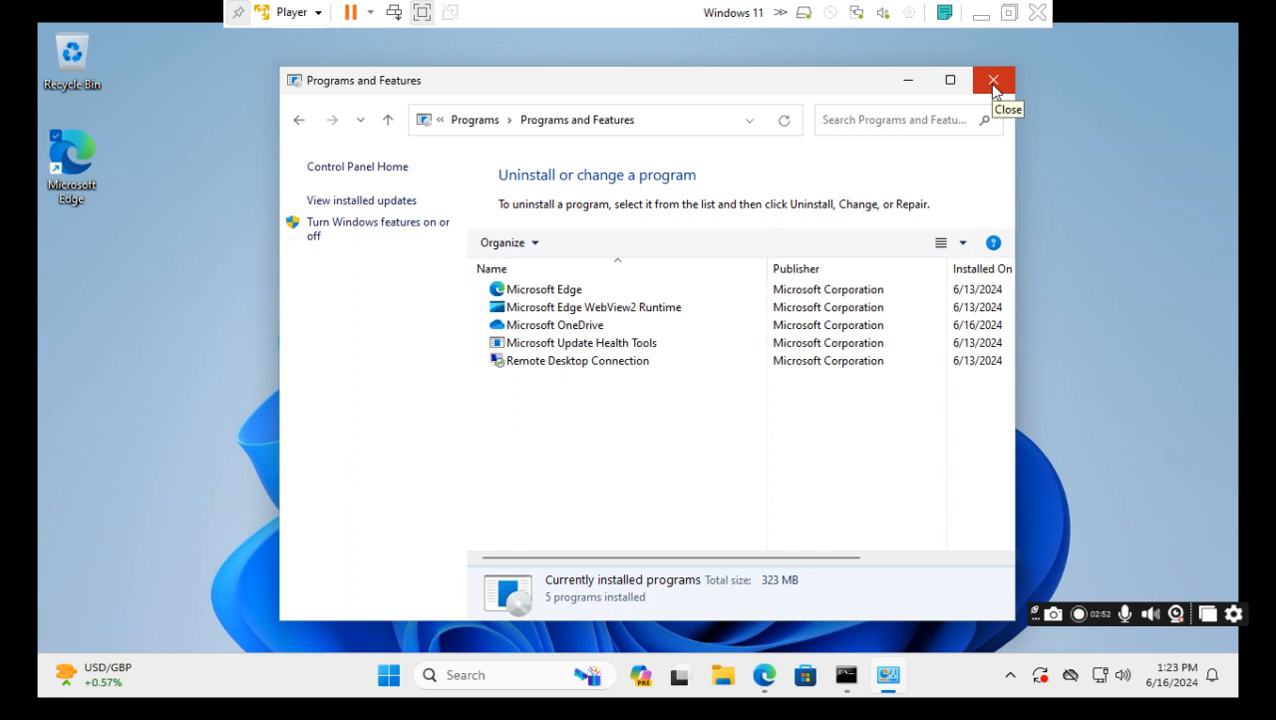
left_click(908, 88)
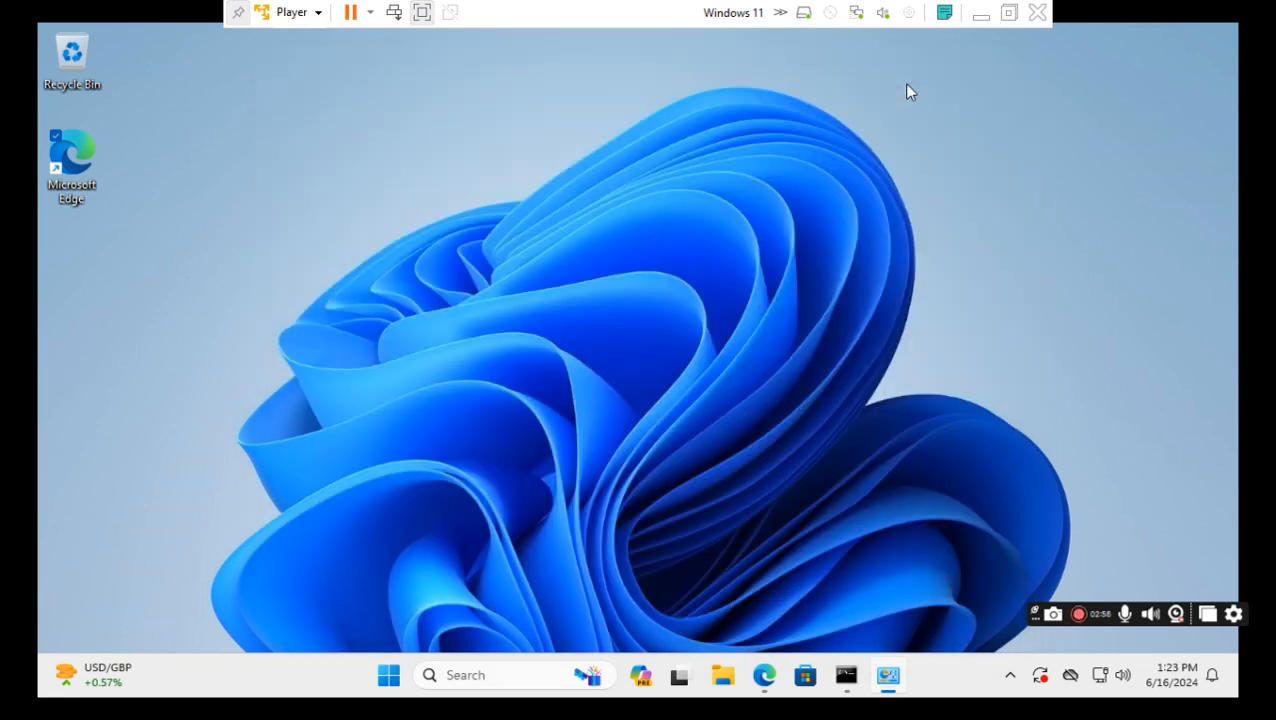
Bold the Word line 'Install Jenkins in Windows 11 Operating System', then return to the VM.
left_click(980, 14)
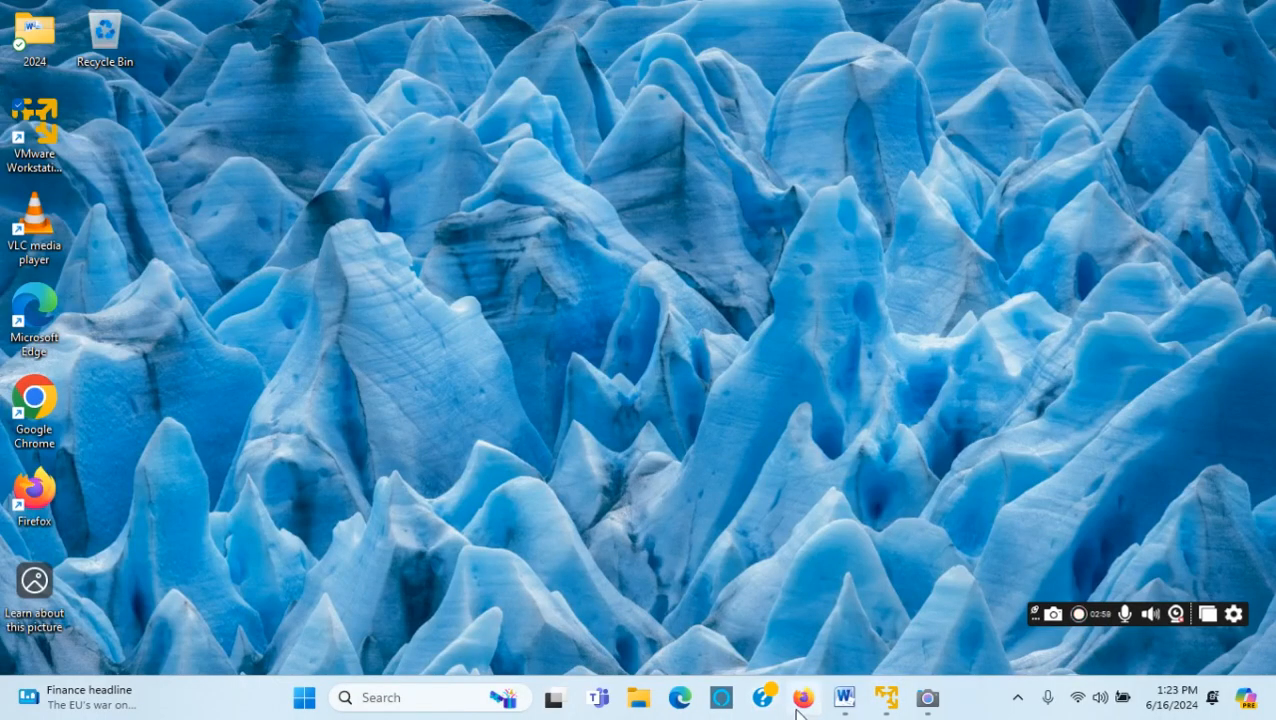
left_click(844, 697)
left_click(641, 422)
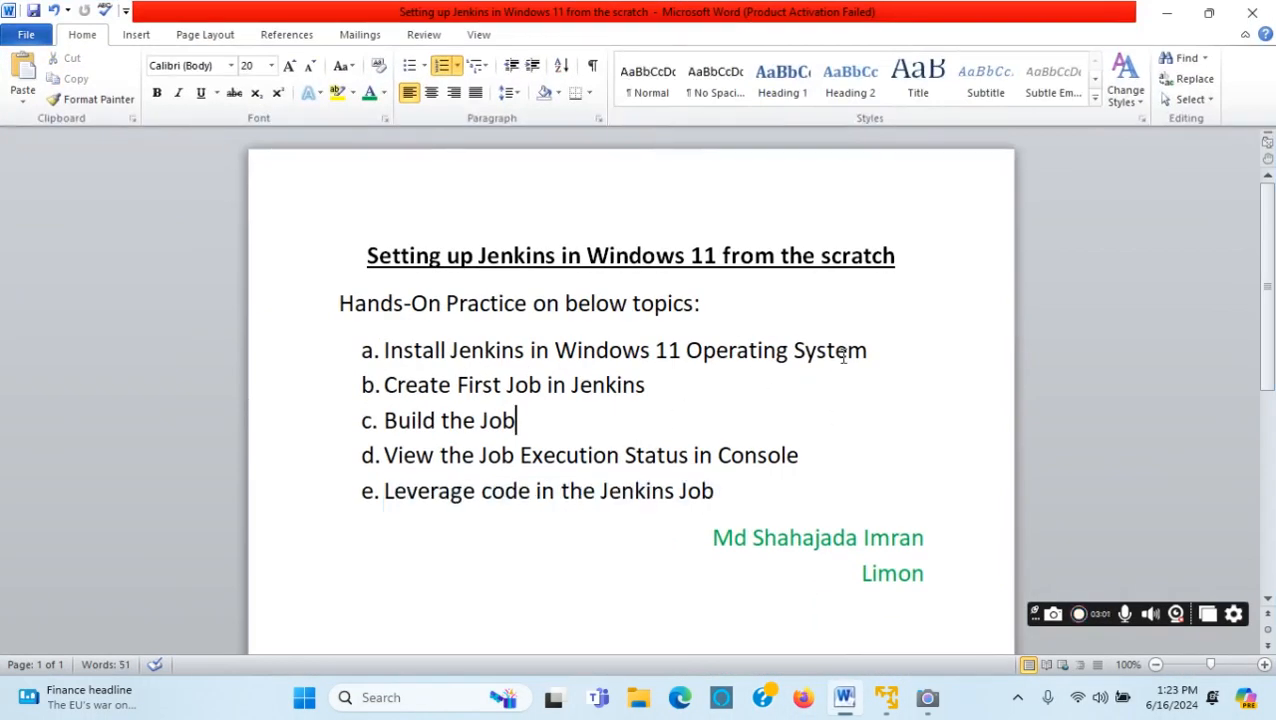
left_click_drag(877, 350, 437, 350)
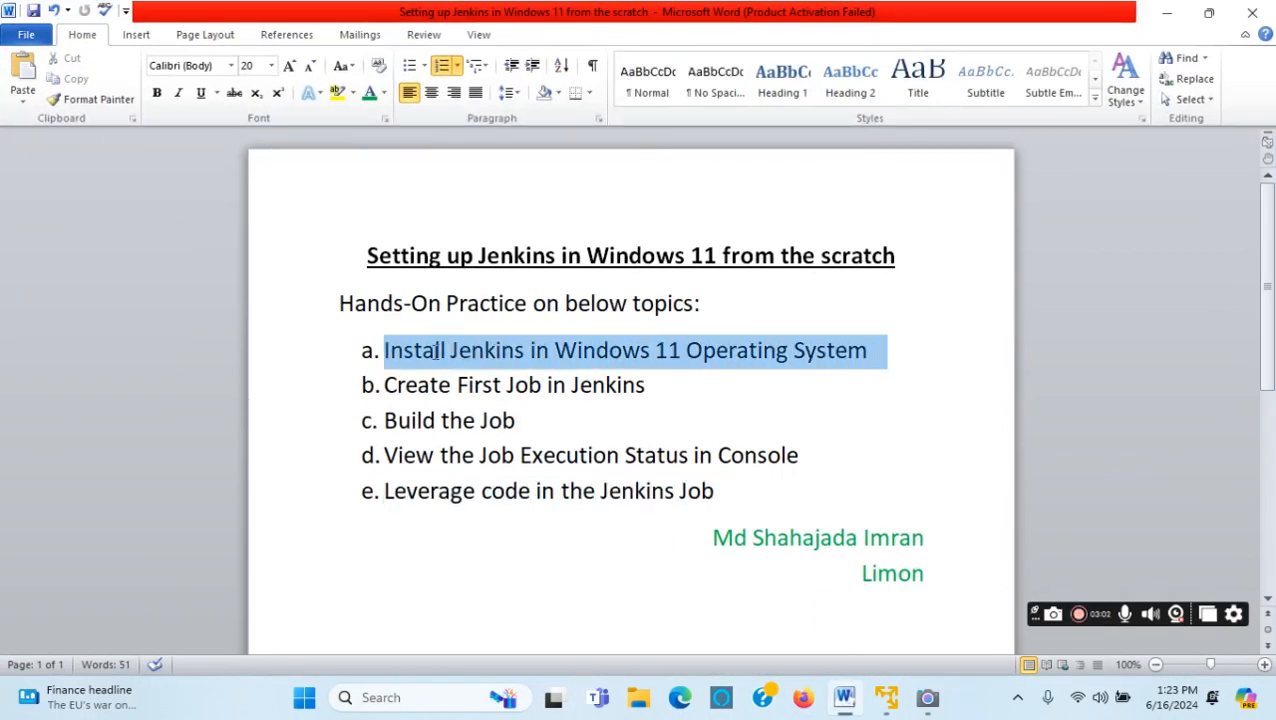
left_click(156, 93)
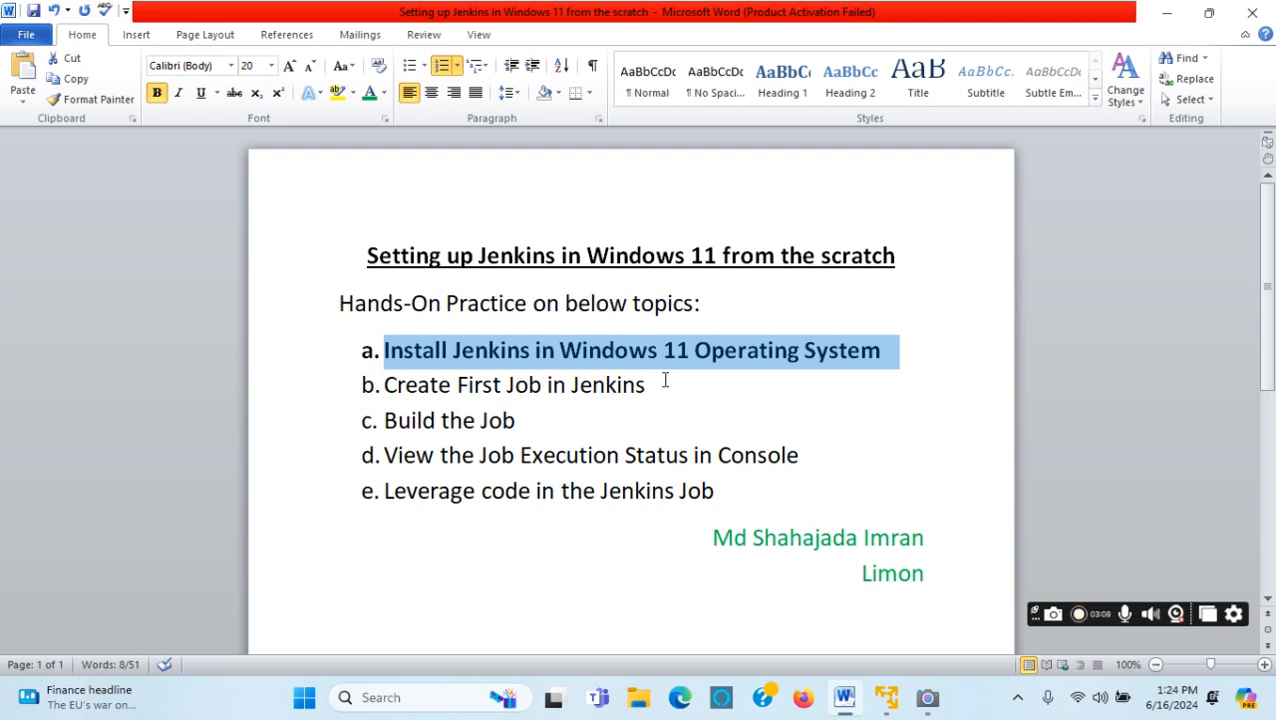
left_click(912, 388)
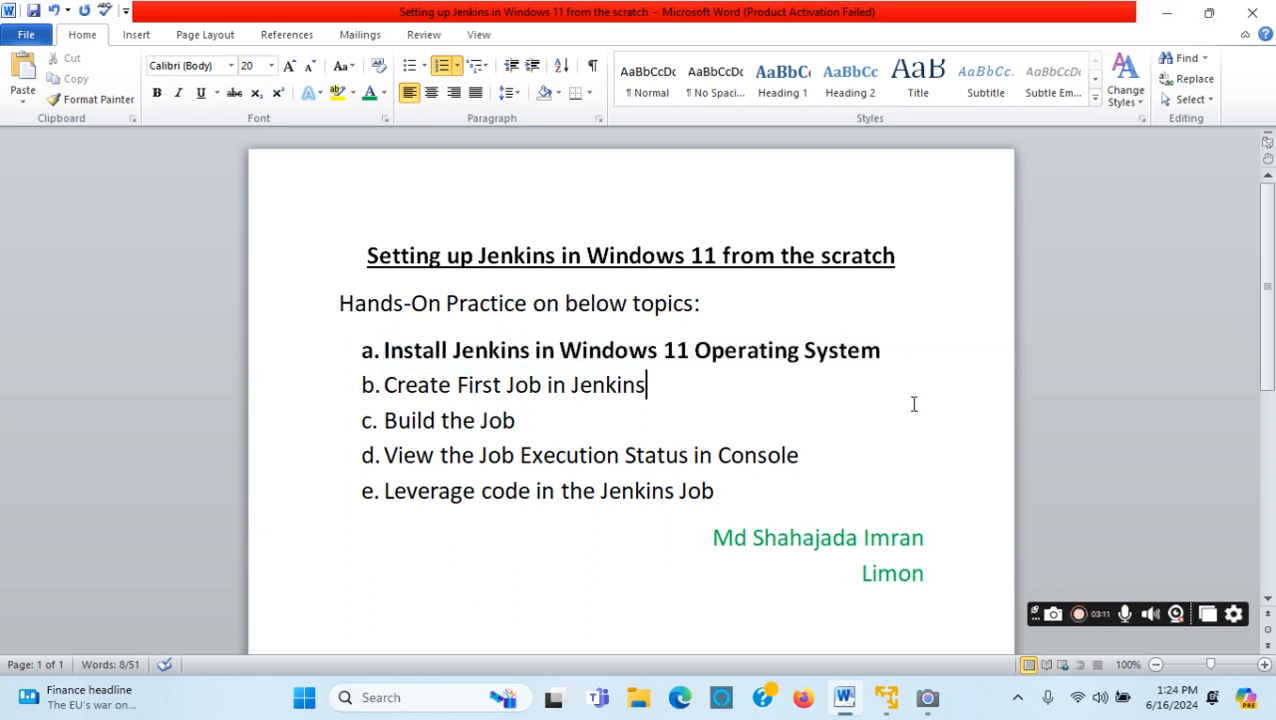
left_click(1166, 12)
left_click(886, 700)
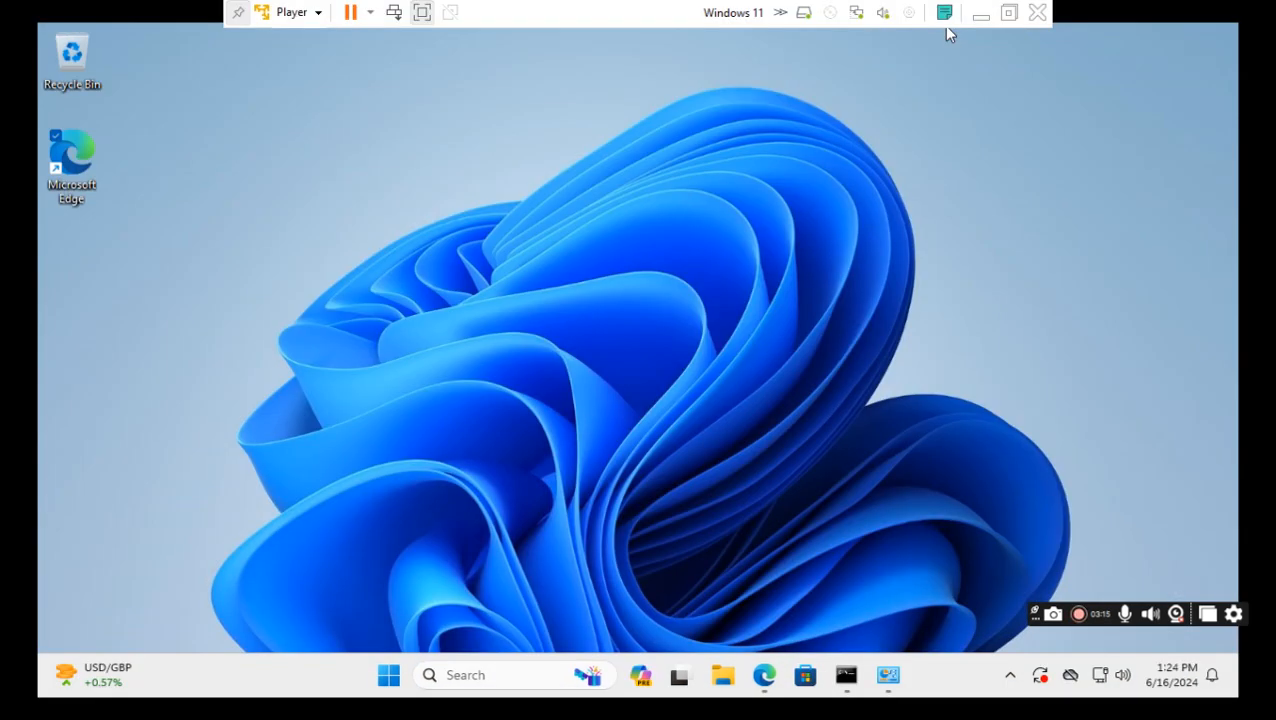
Search Bing in Edge for 'download jenkins for windows 11'.
left_click(765, 682)
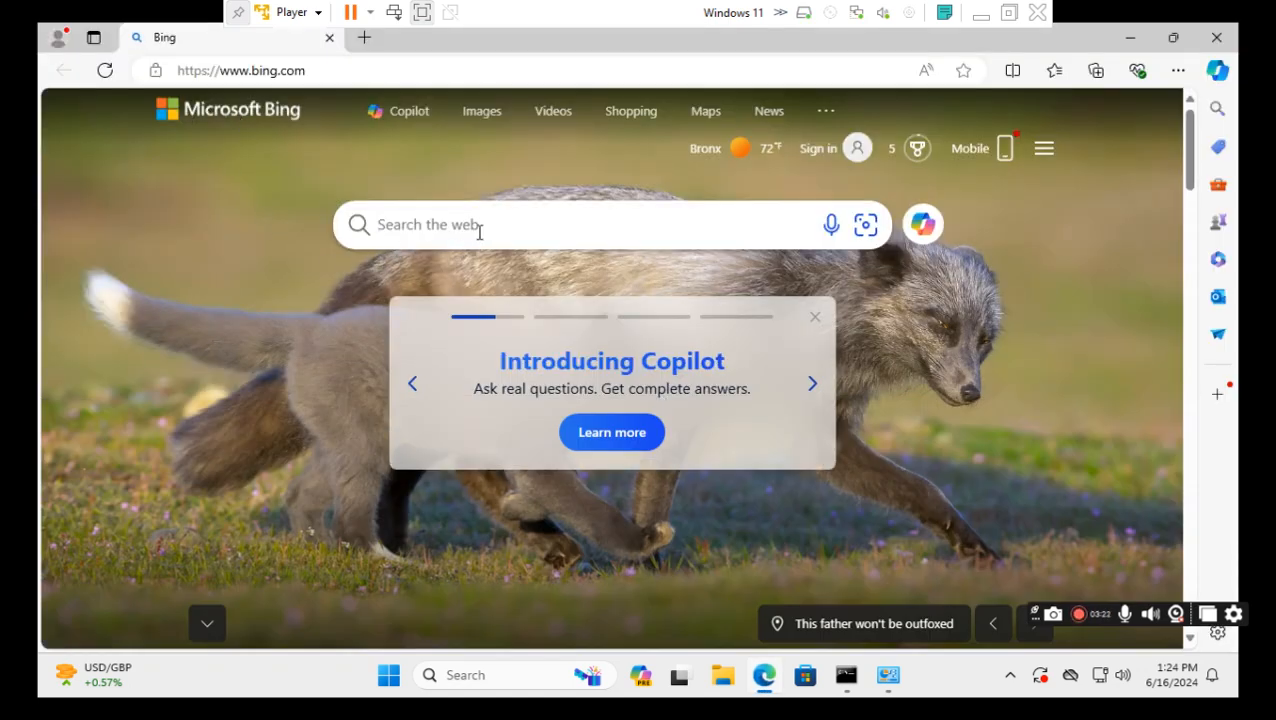
type("d")
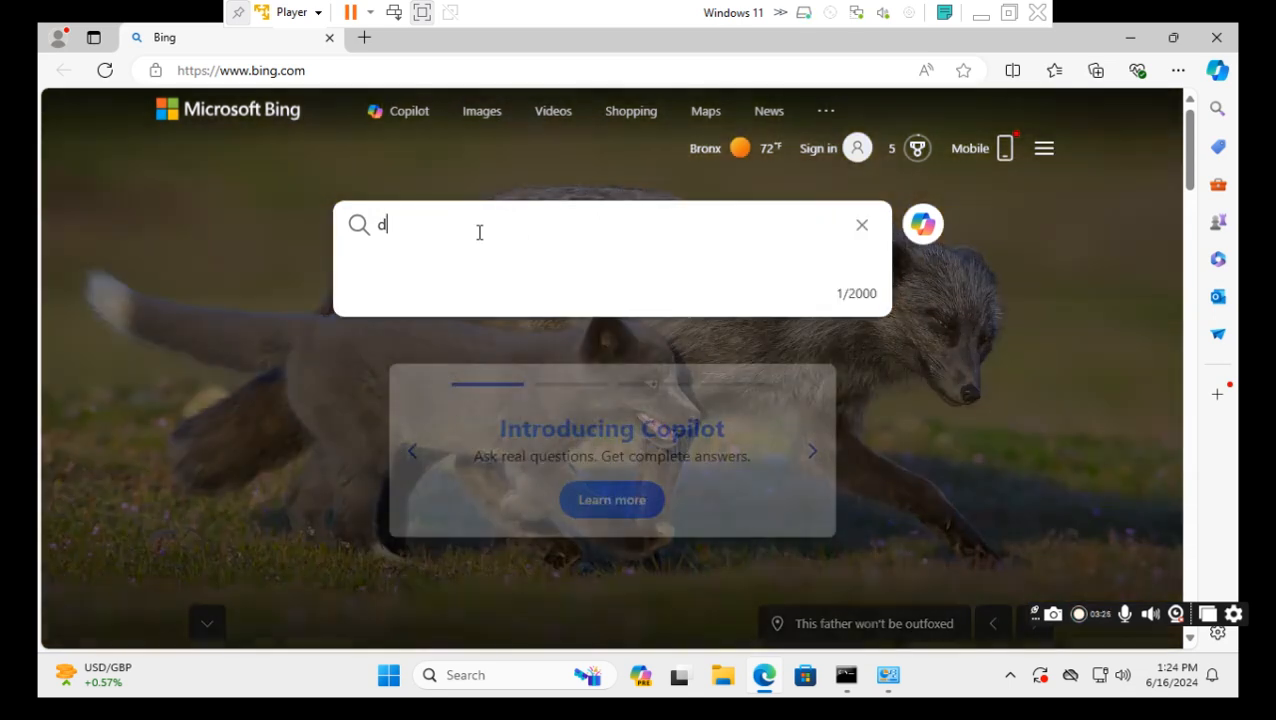
type("ownload je")
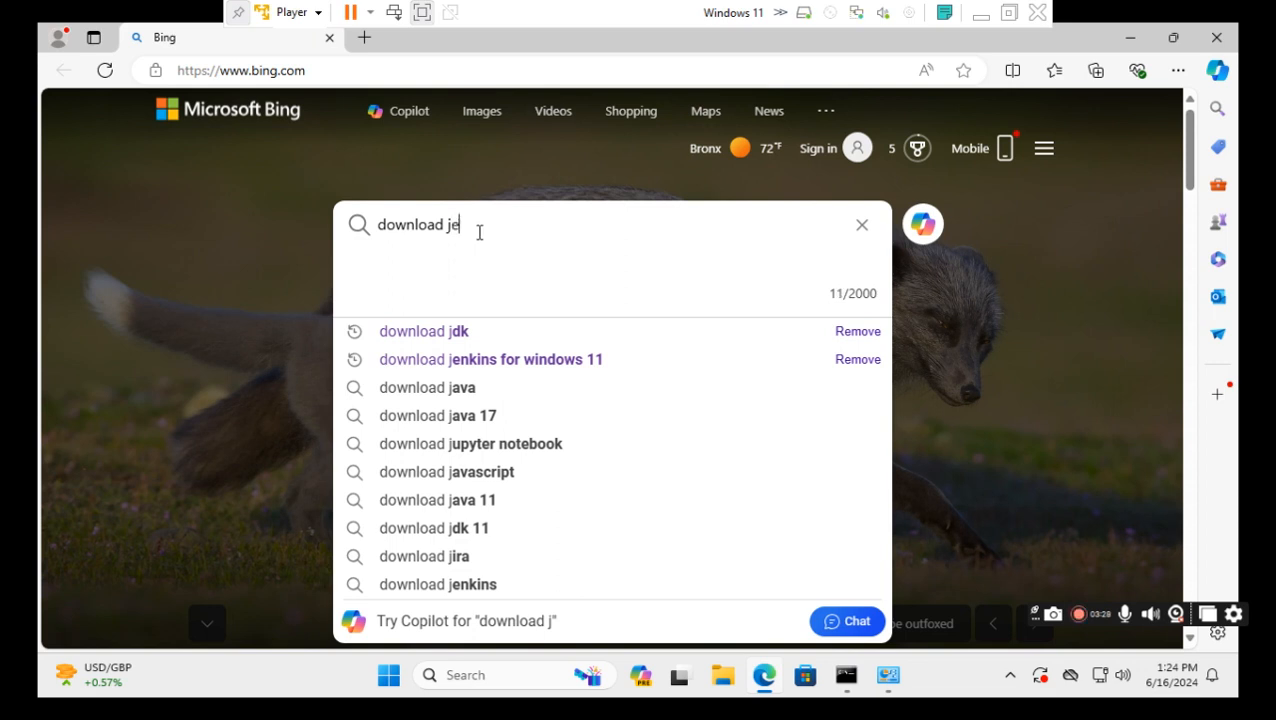
type("nkin")
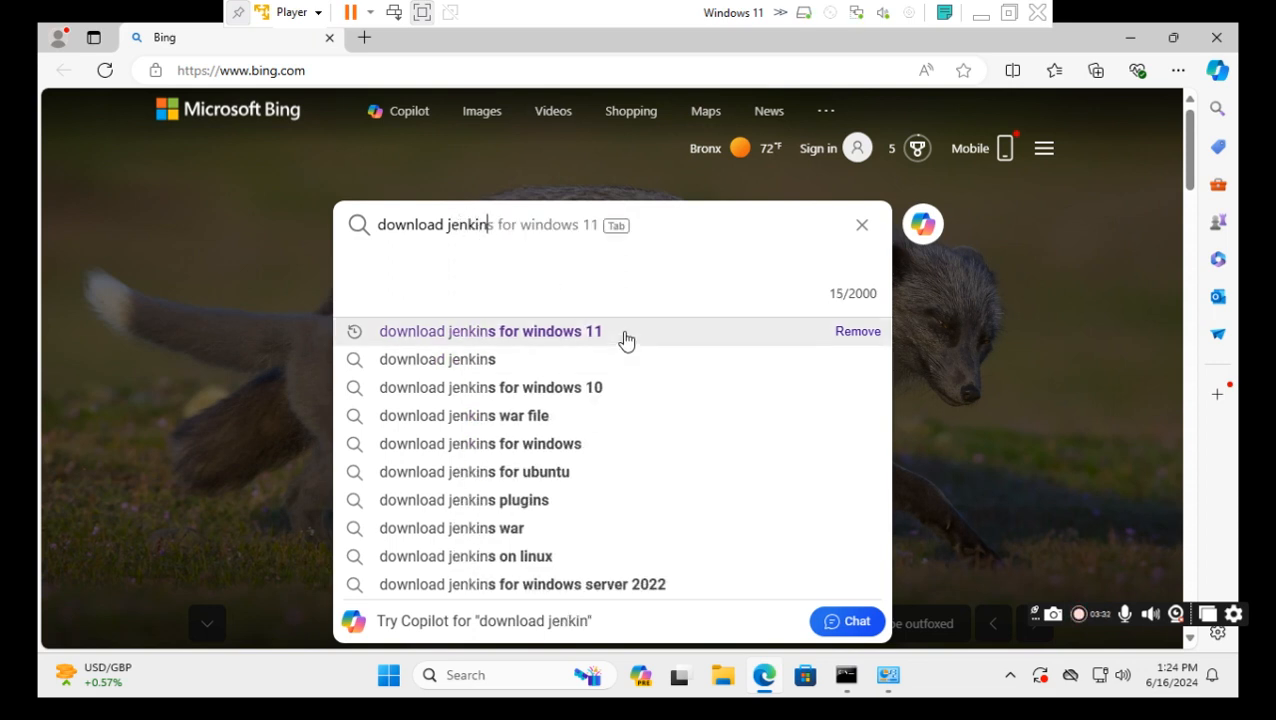
left_click(560, 331)
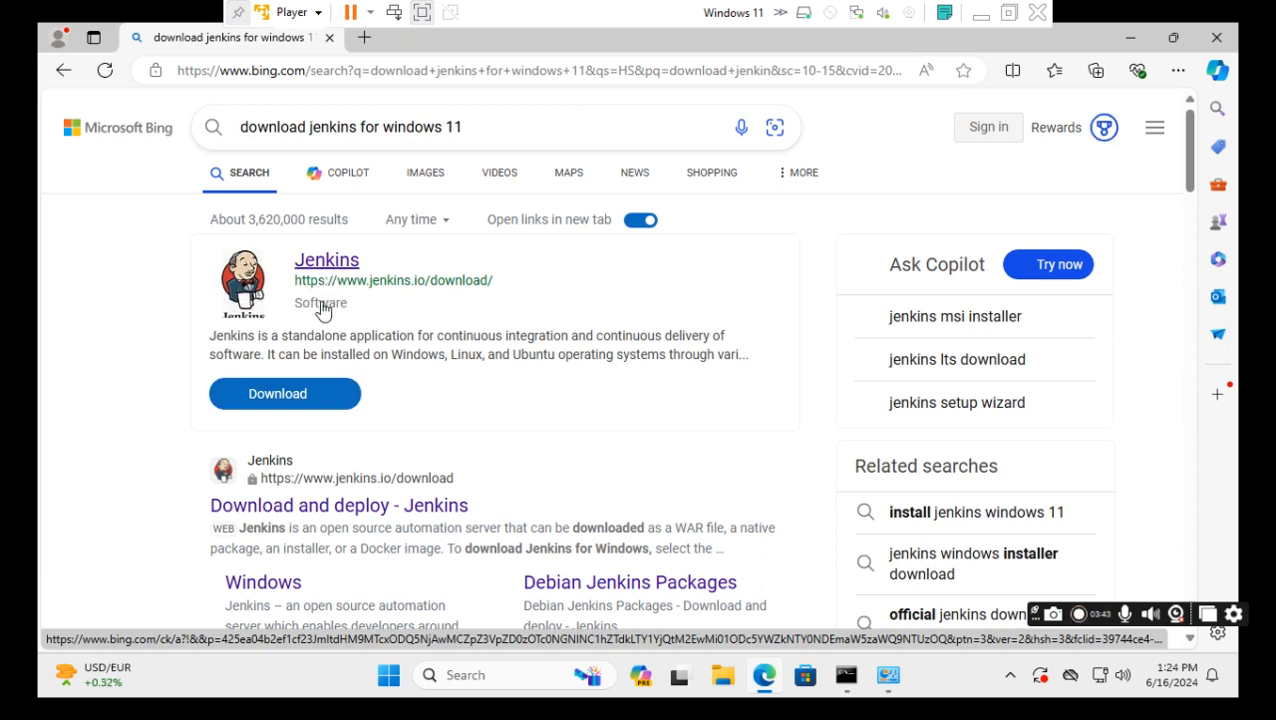
Open the jenkins.io download page and scroll to the 2.452.2 LTS and 2.462 package lists.
left_click(285, 400)
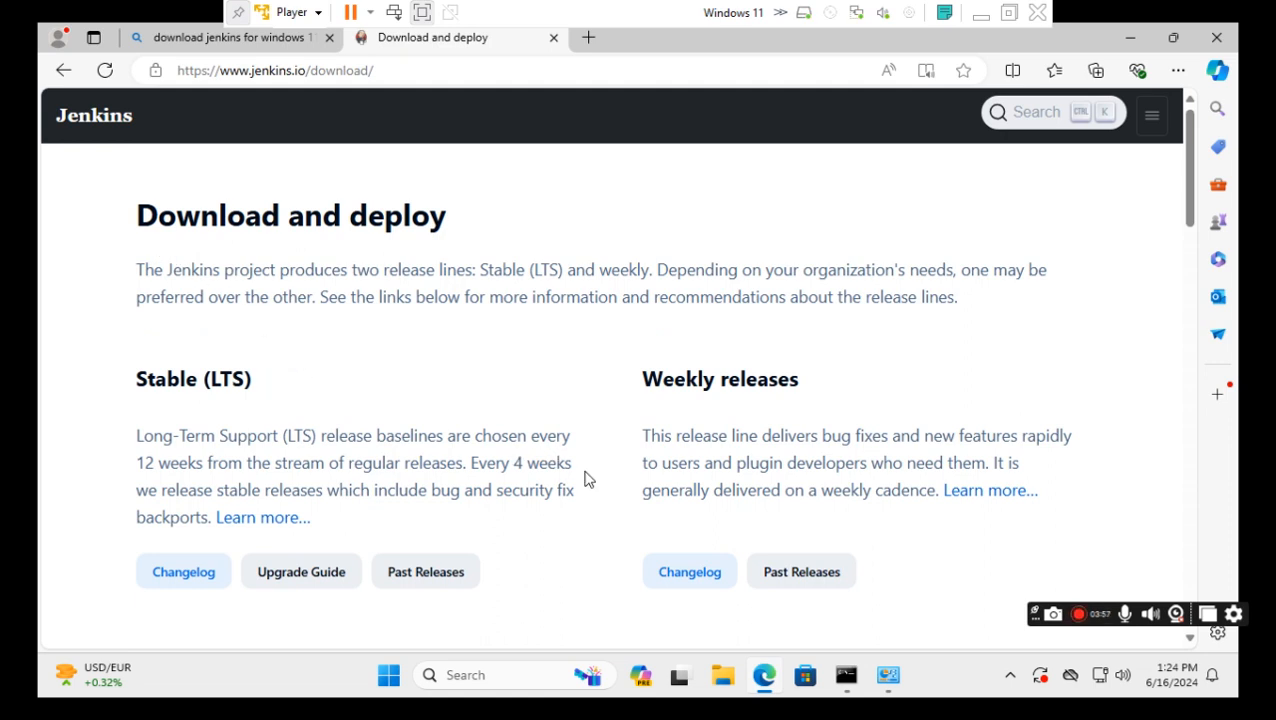
scroll(586, 479, "down", 1)
scroll(586, 479, "down", 1)
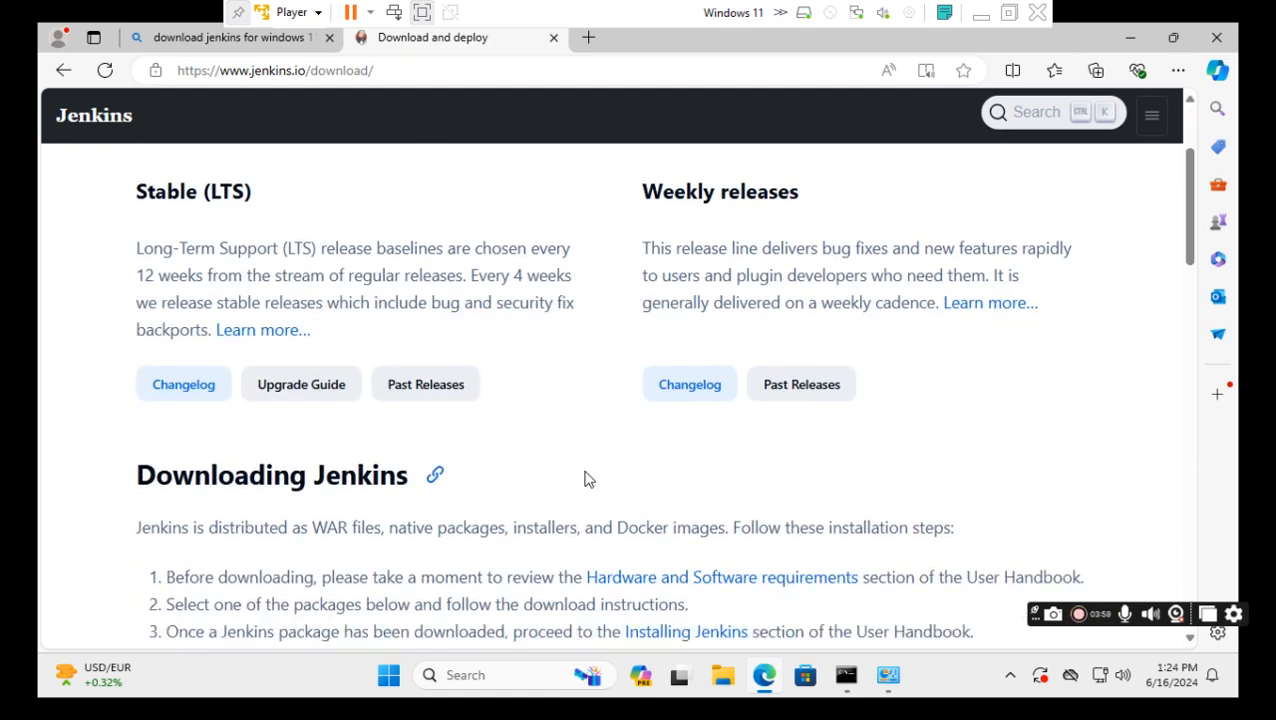
scroll(586, 479, "down", 1)
scroll(586, 479, "down", 3)
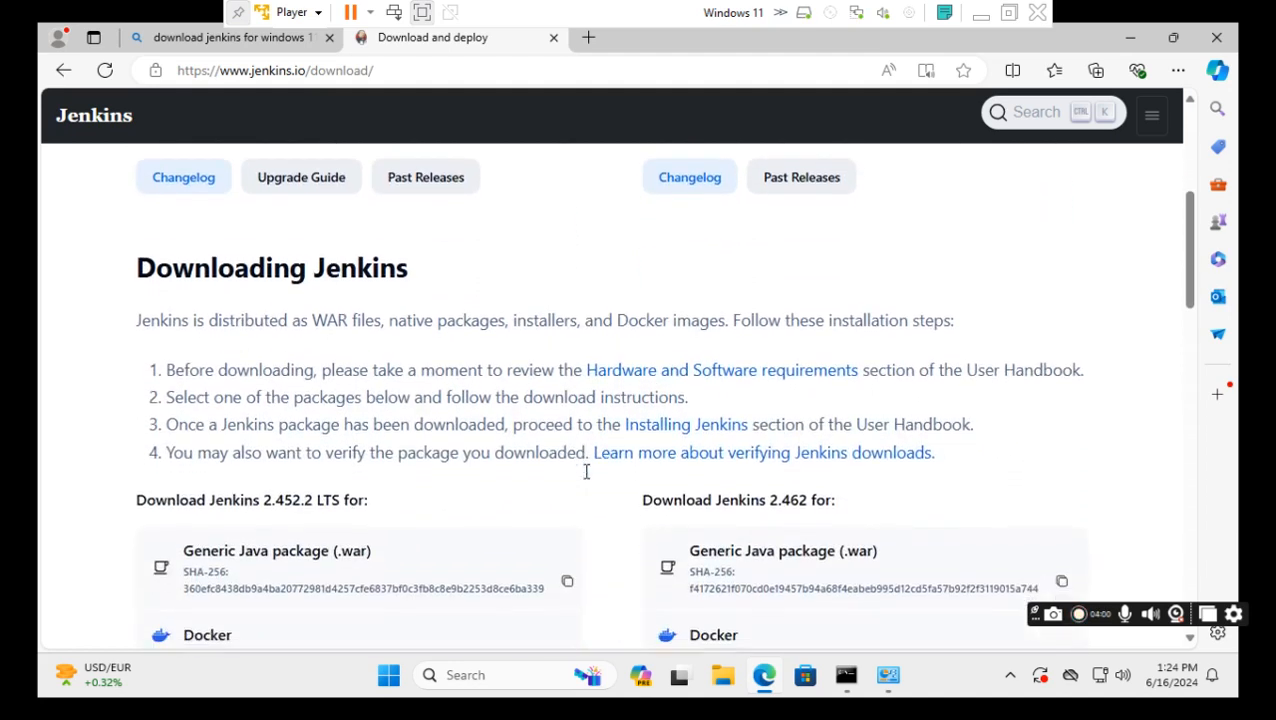
scroll(586, 479, "down", 1)
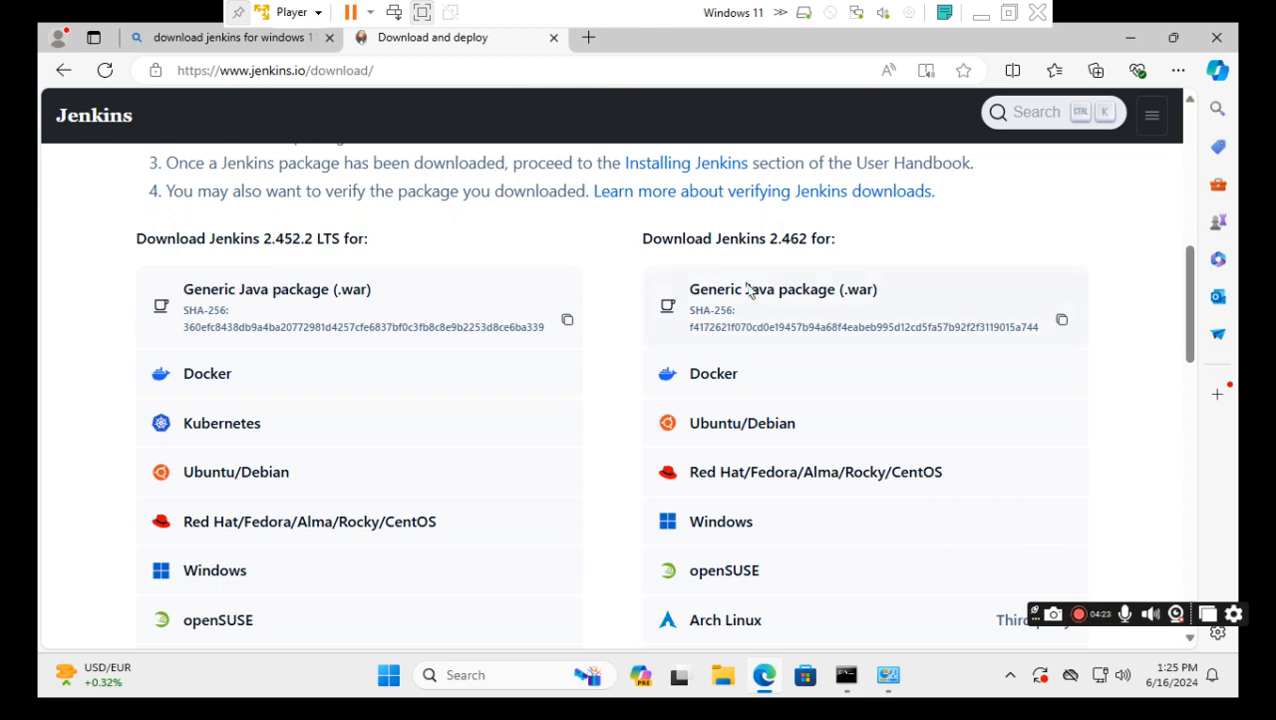
Start downloading the Windows jenkins.msi installer for Jenkins 2.462.
left_click(731, 535)
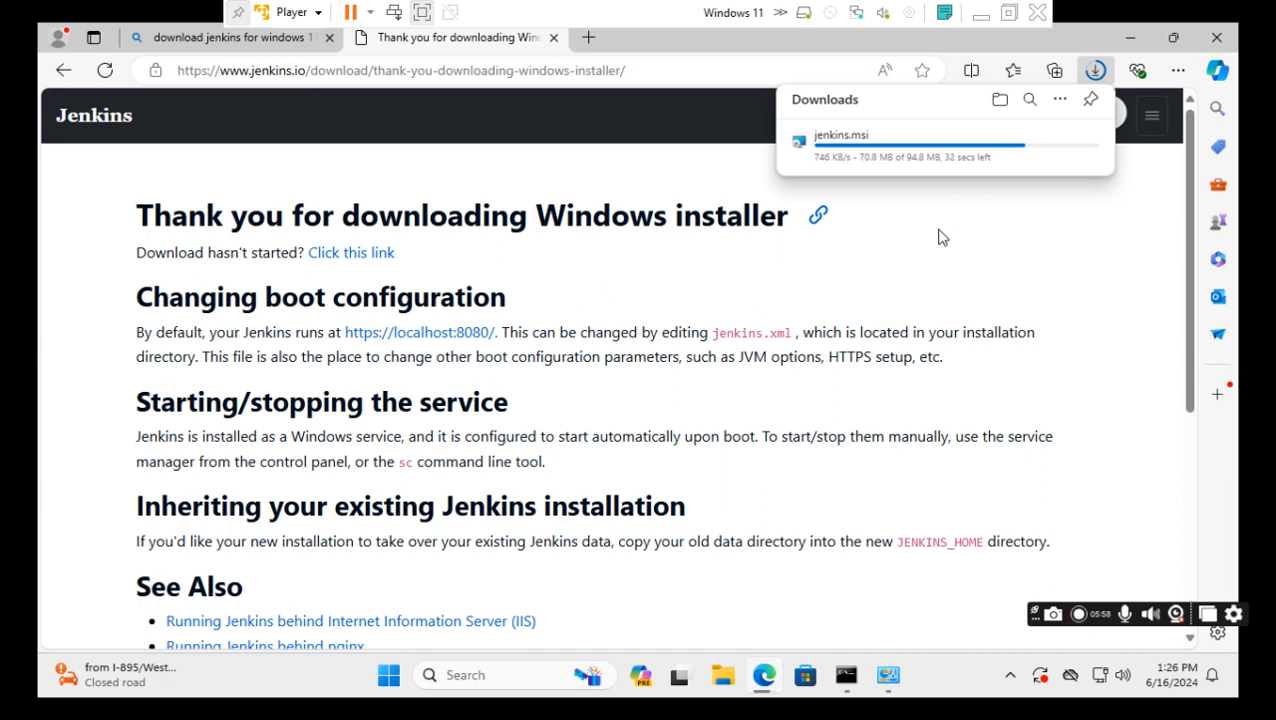
Open the downloaded jenkins.msi from Edge's Downloads panel to launch the Jenkins 2.462 Setup wizard.
mouse_move(955, 174)
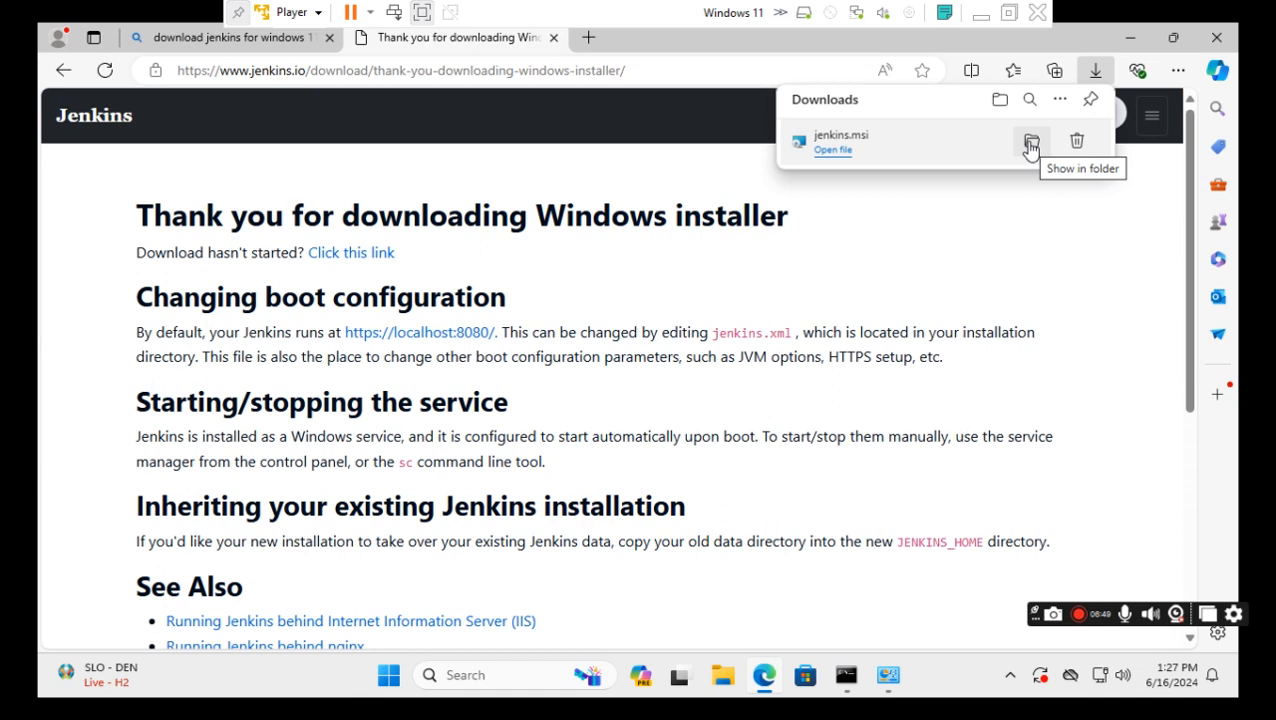
left_click(829, 152)
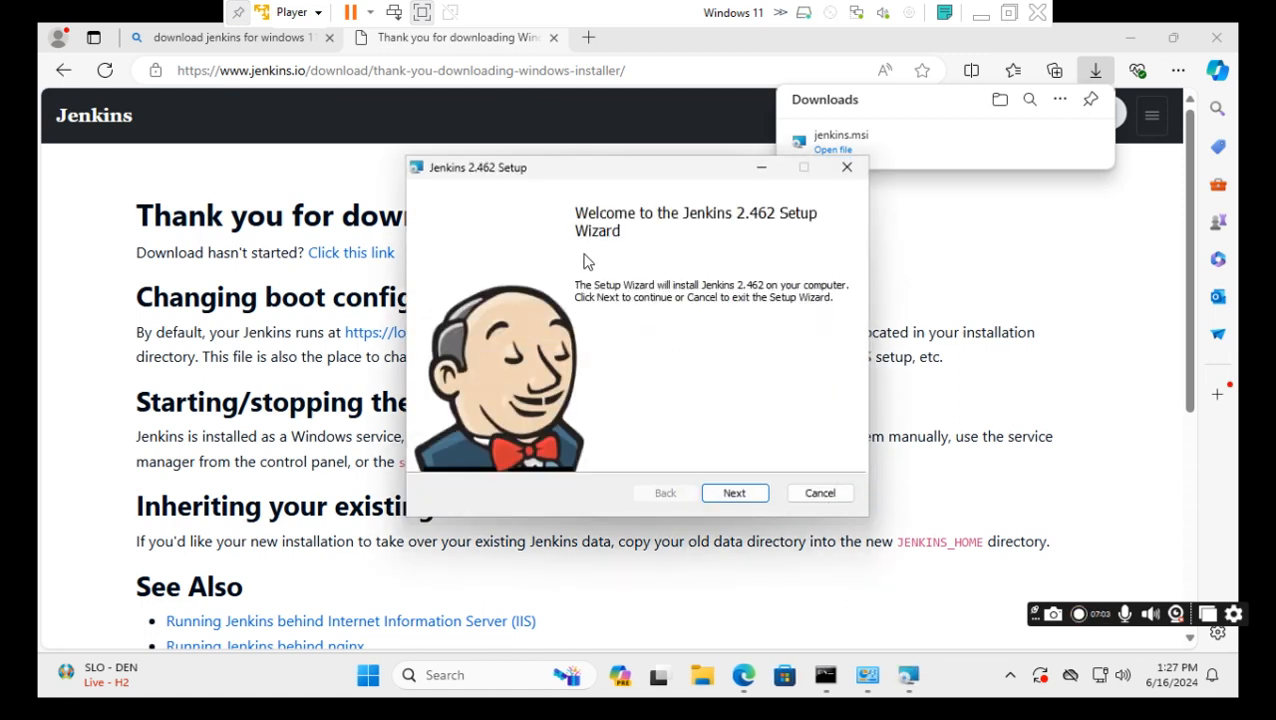
Advance past the welcome page, keeping the default C:\Program Files\Jenkins\ install folder.
left_click(737, 497)
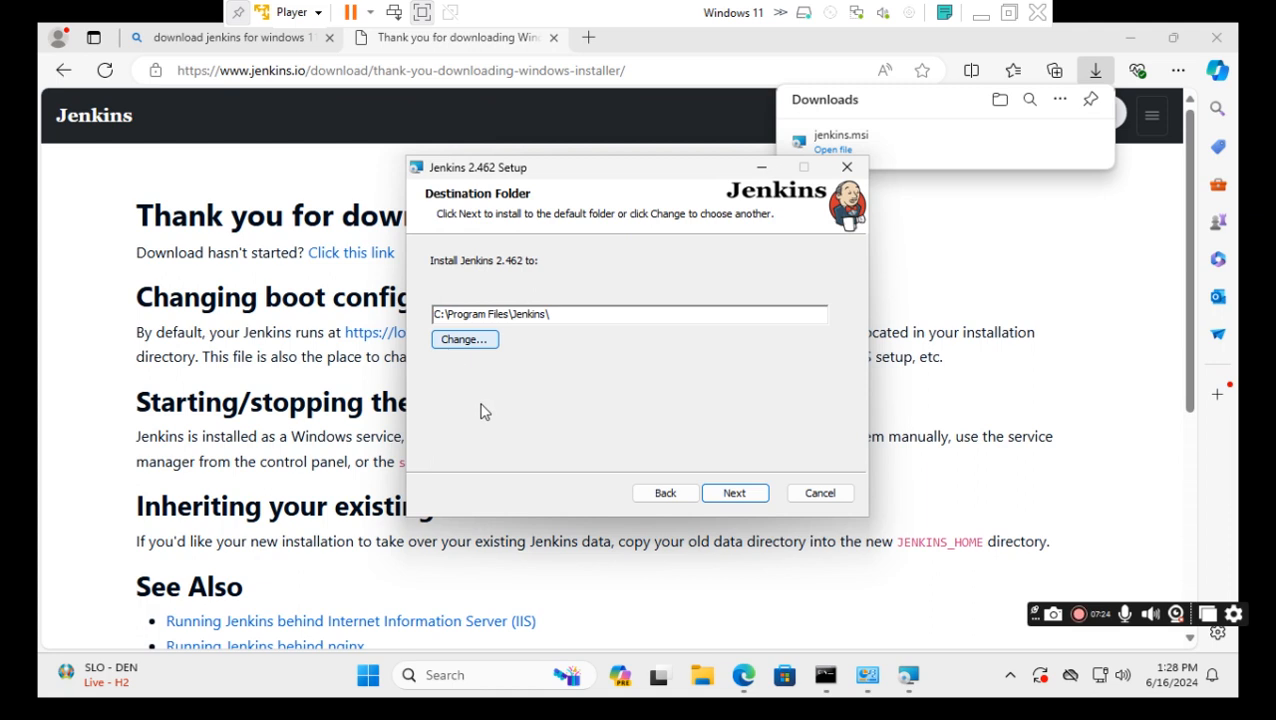
left_click(739, 495)
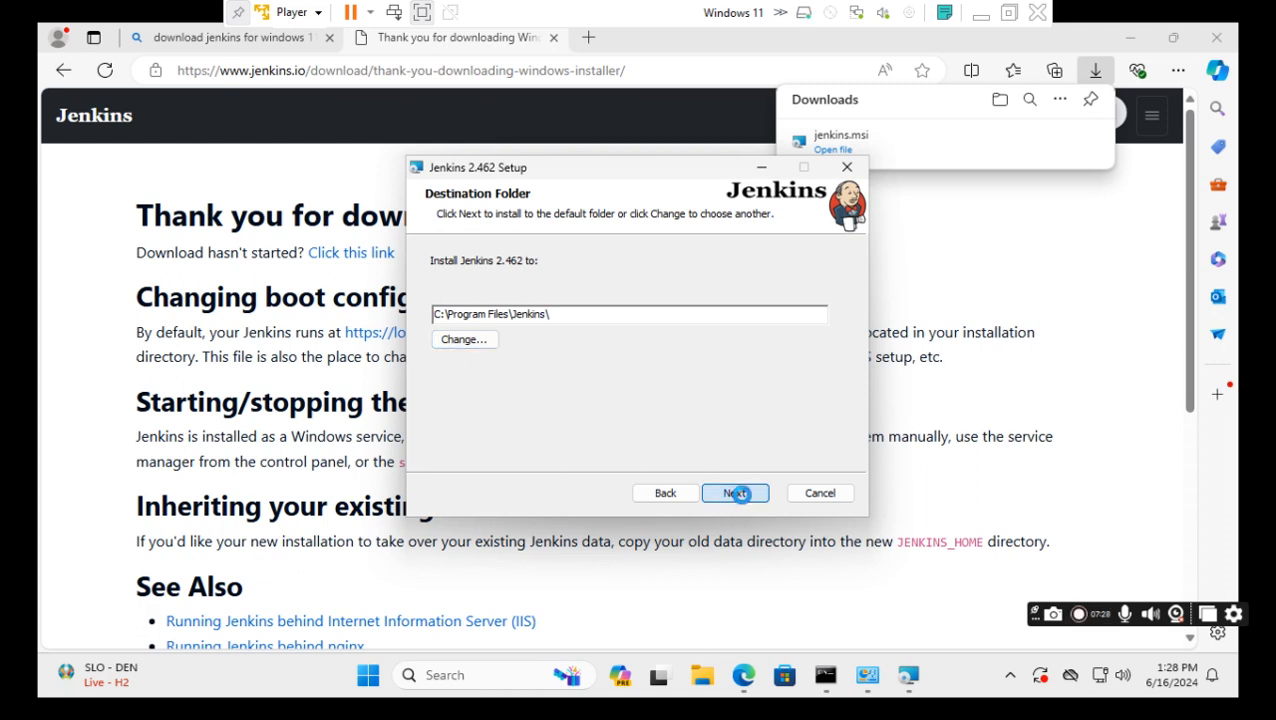
left_click(744, 497)
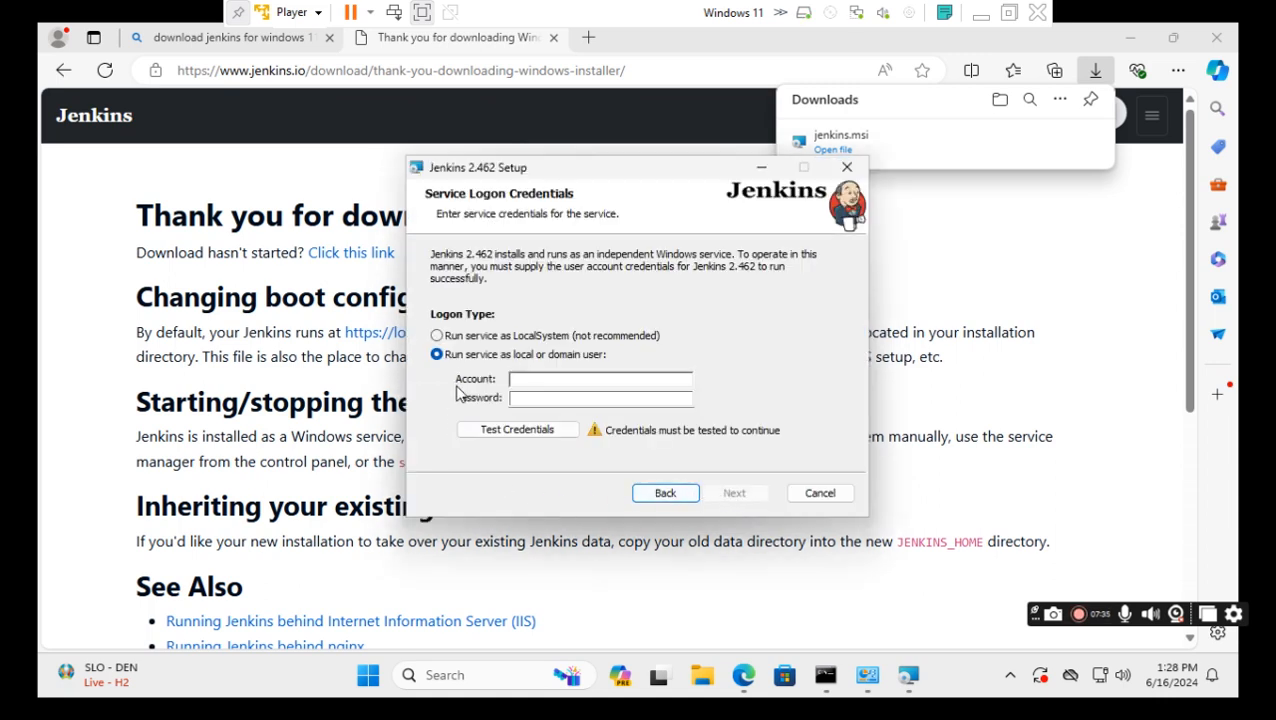
Run the Jenkins service as LocalSystem and confirm port 8080 passes the port test.
left_click(438, 337)
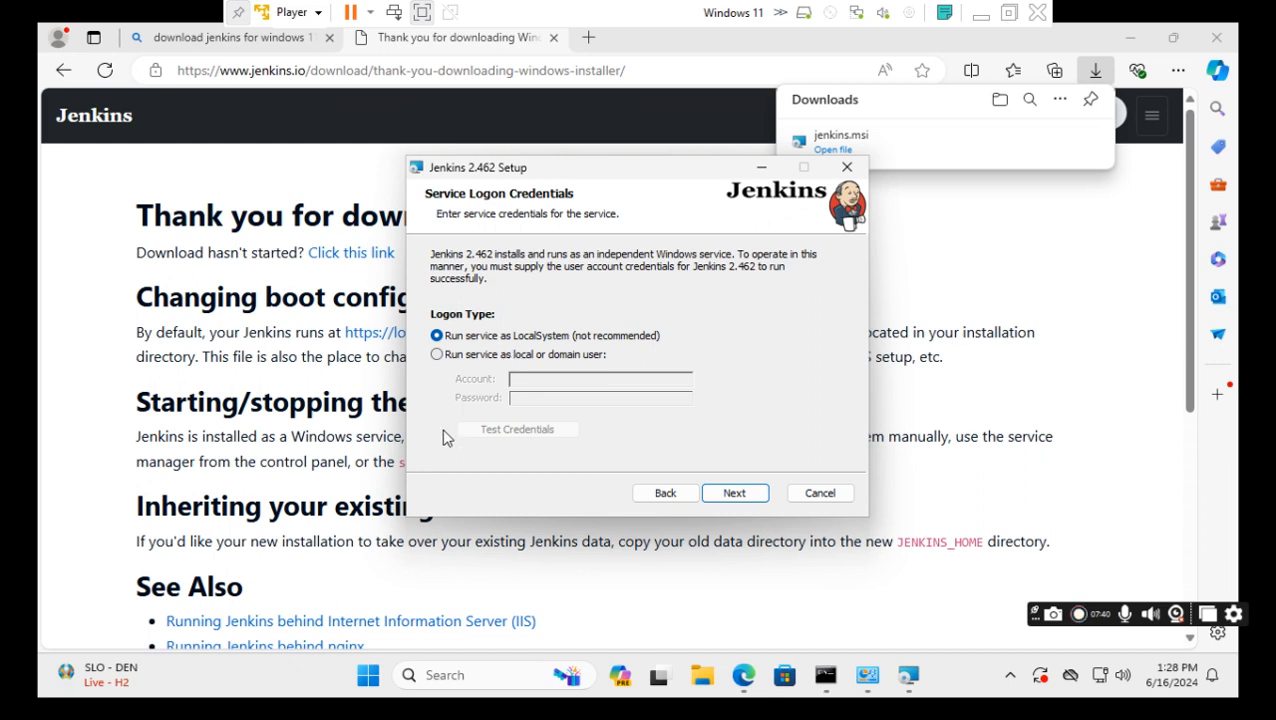
left_click(736, 495)
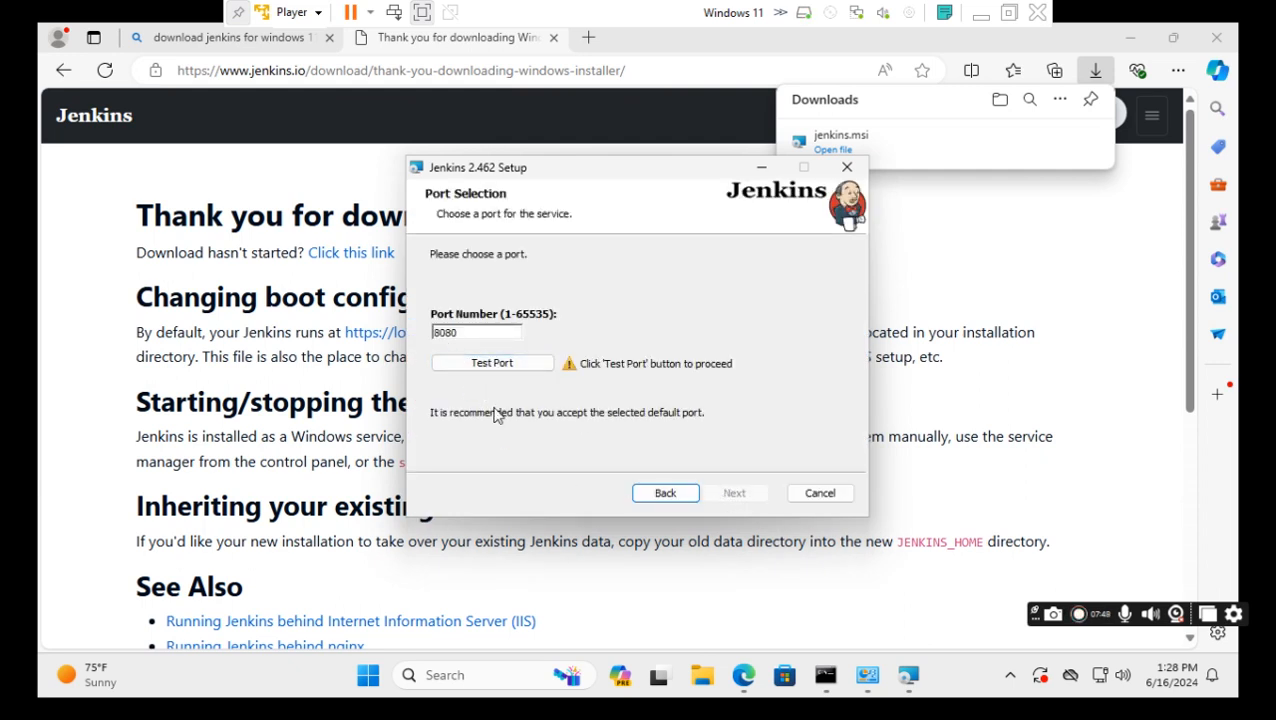
left_click(474, 365)
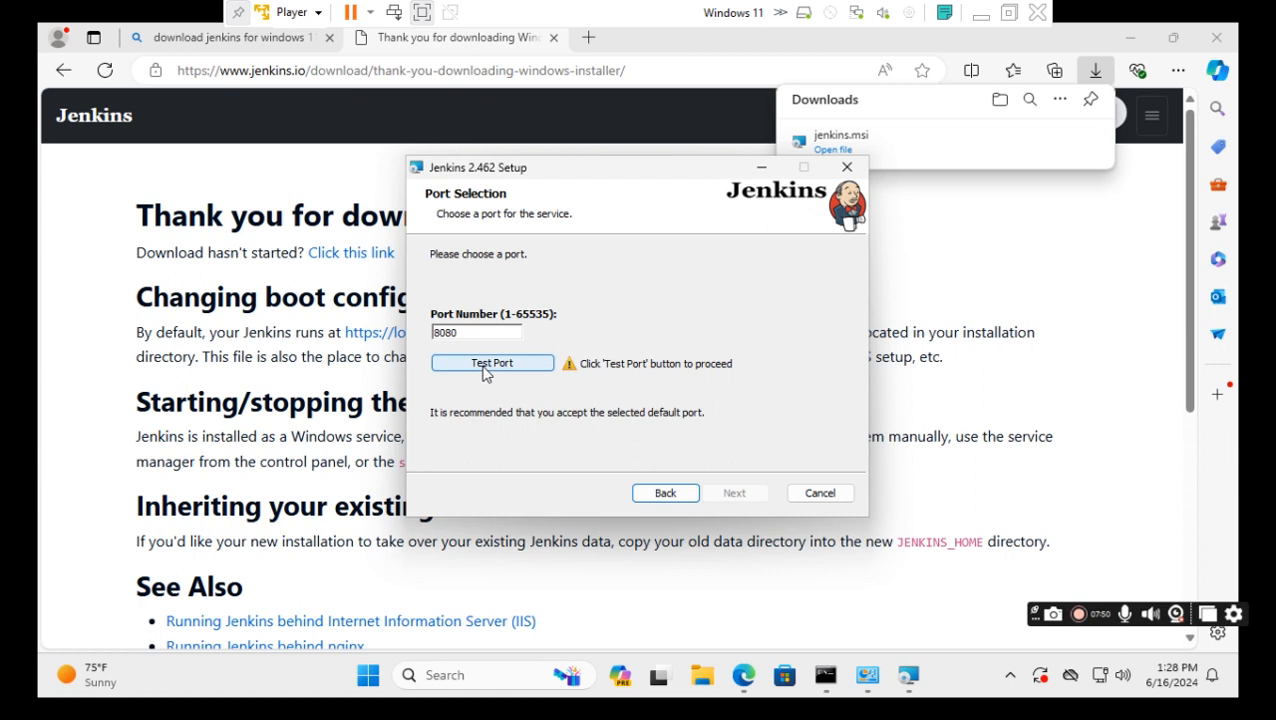
left_click(482, 365)
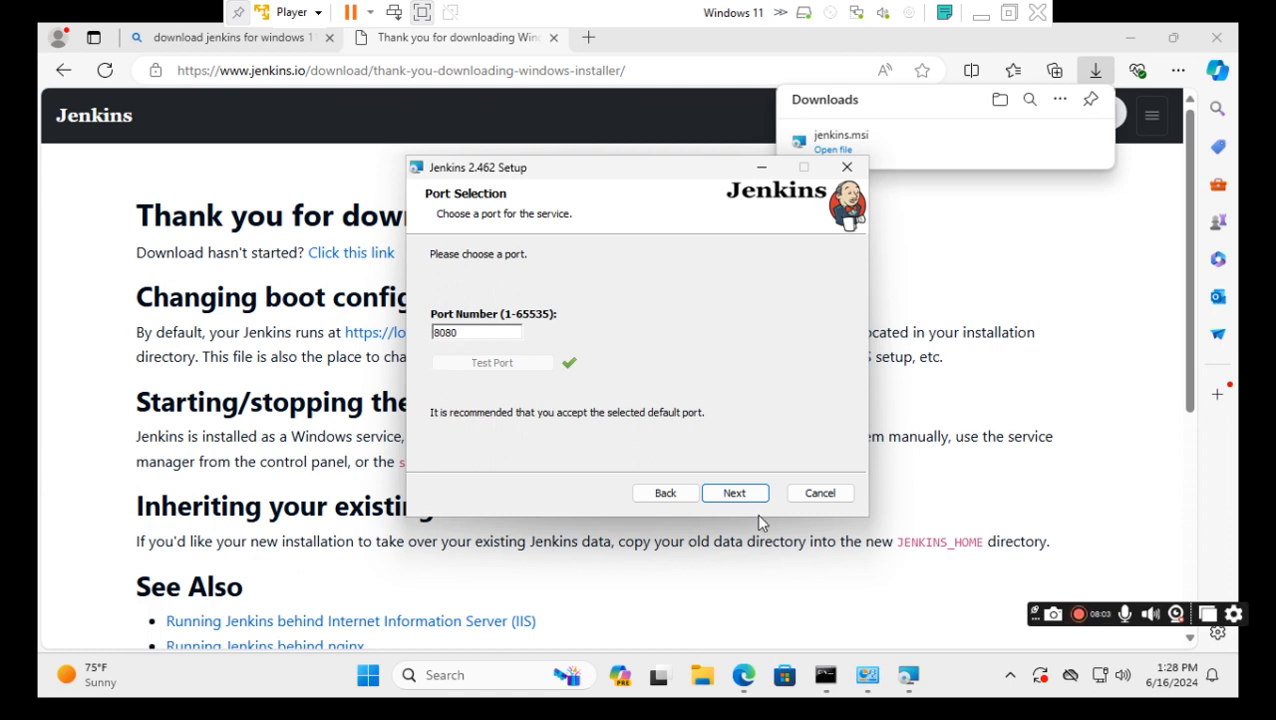
left_click(735, 493)
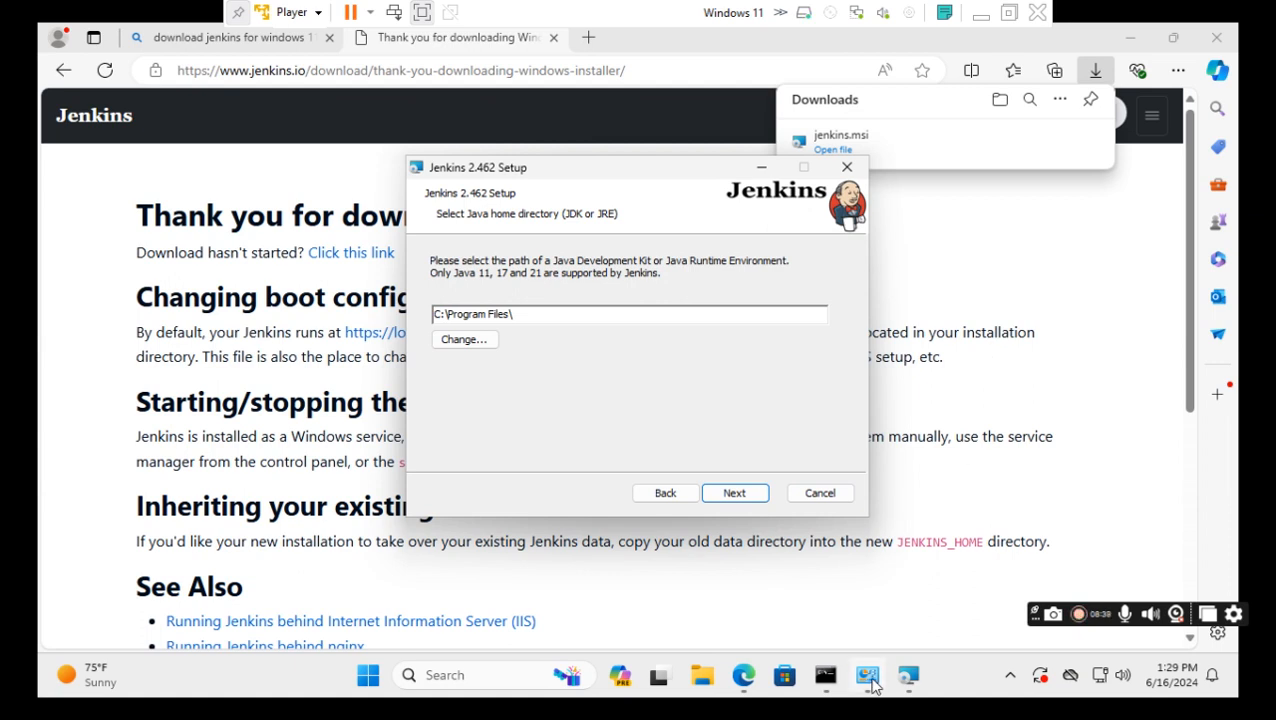
mouse_move(872, 683)
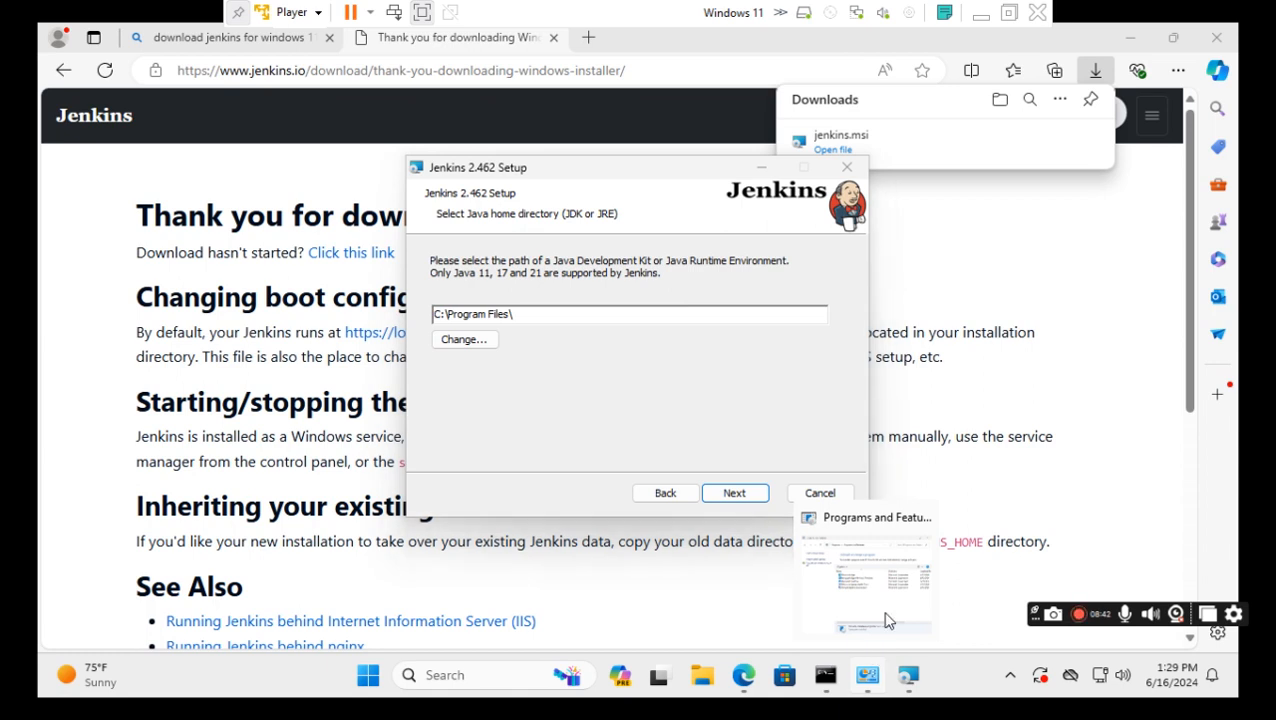
left_click(884, 618)
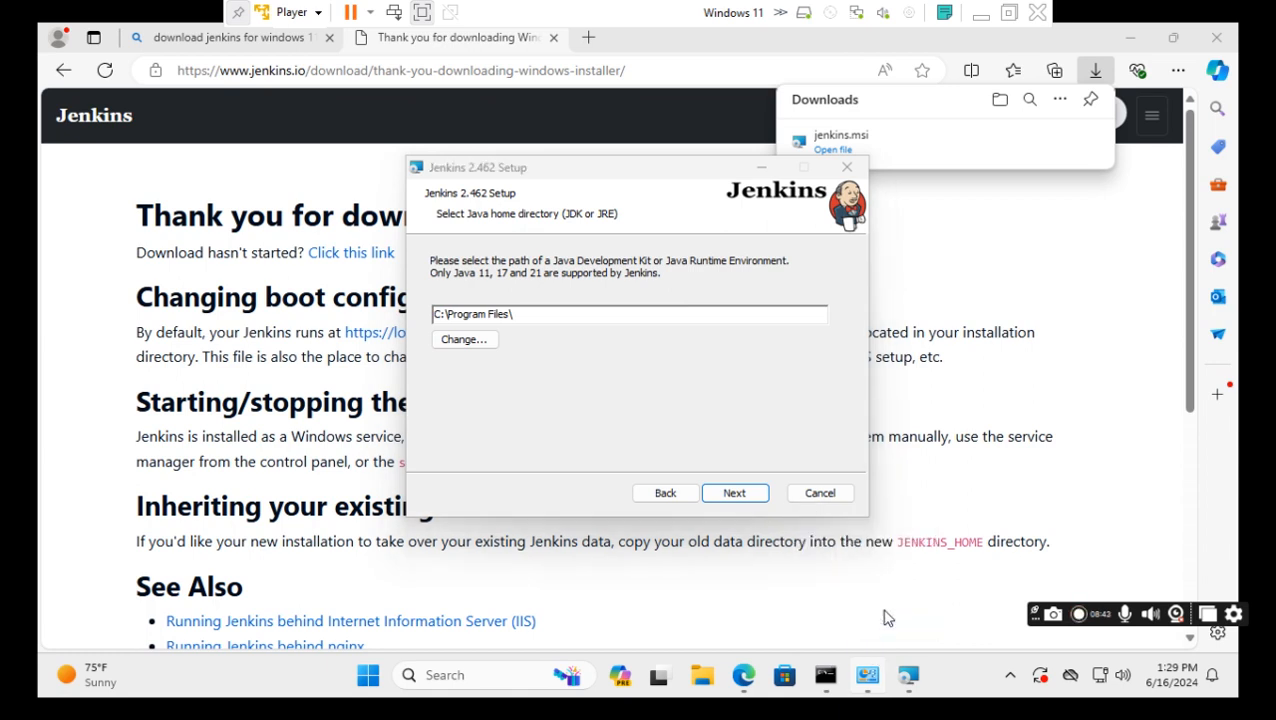
left_click(868, 674)
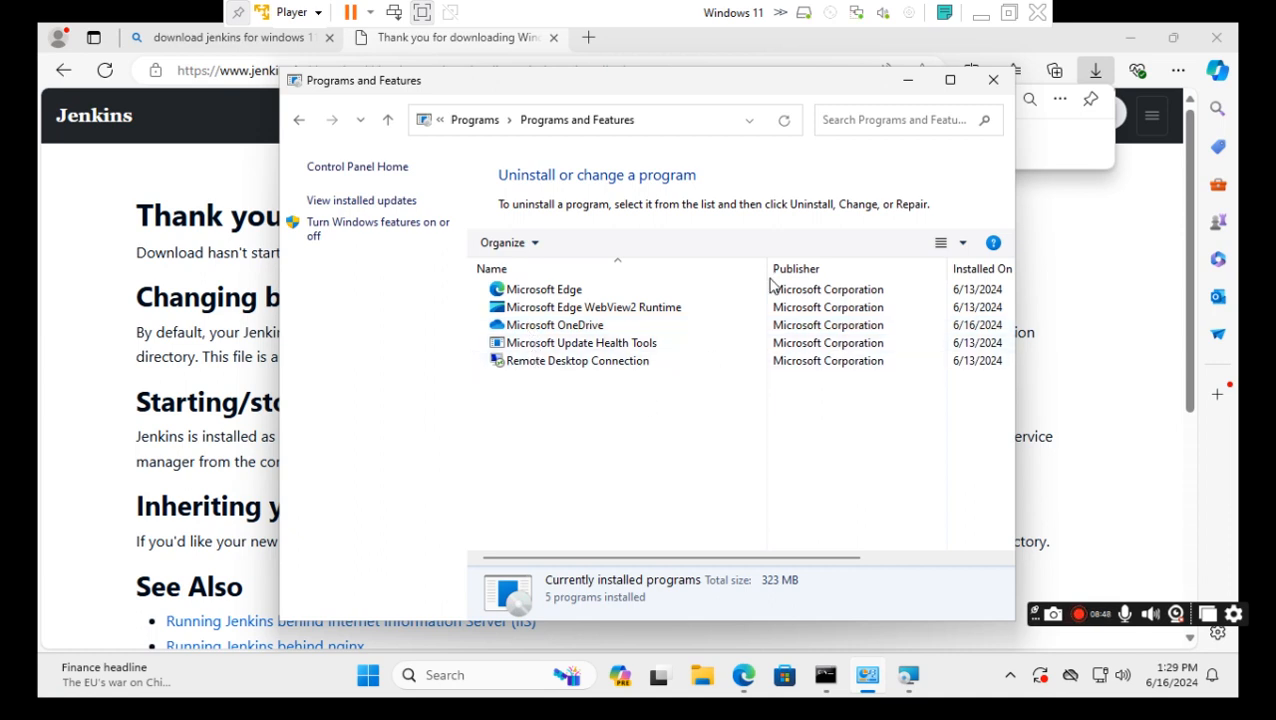
left_click(908, 87)
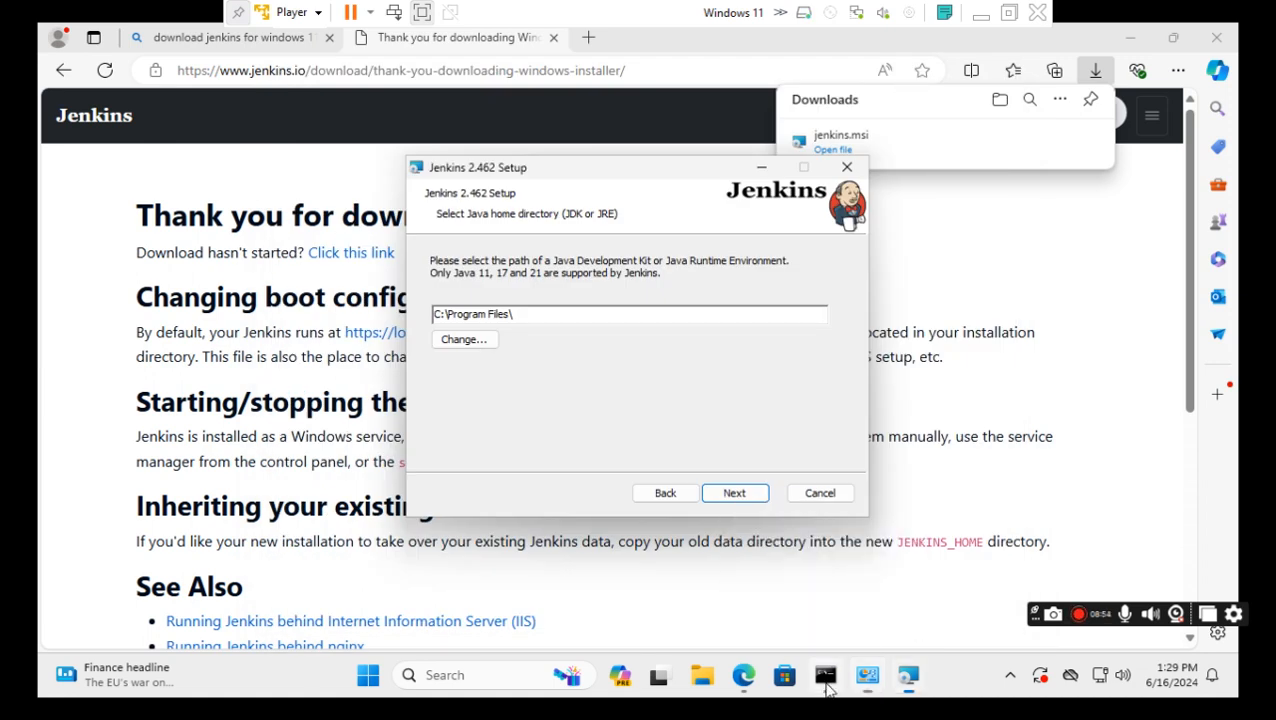
Run java -version in Command Prompt (java not recognized), then minimize Command Prompt and the installer.
left_click(825, 678)
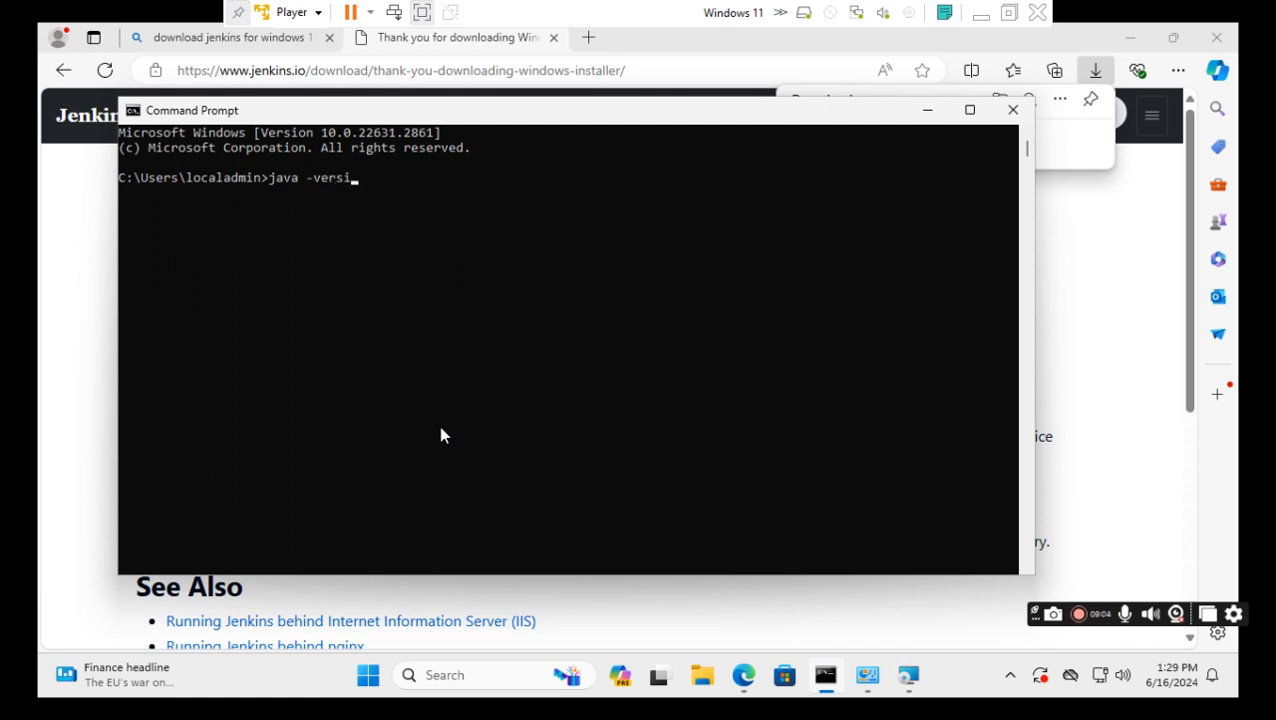
key("Return")
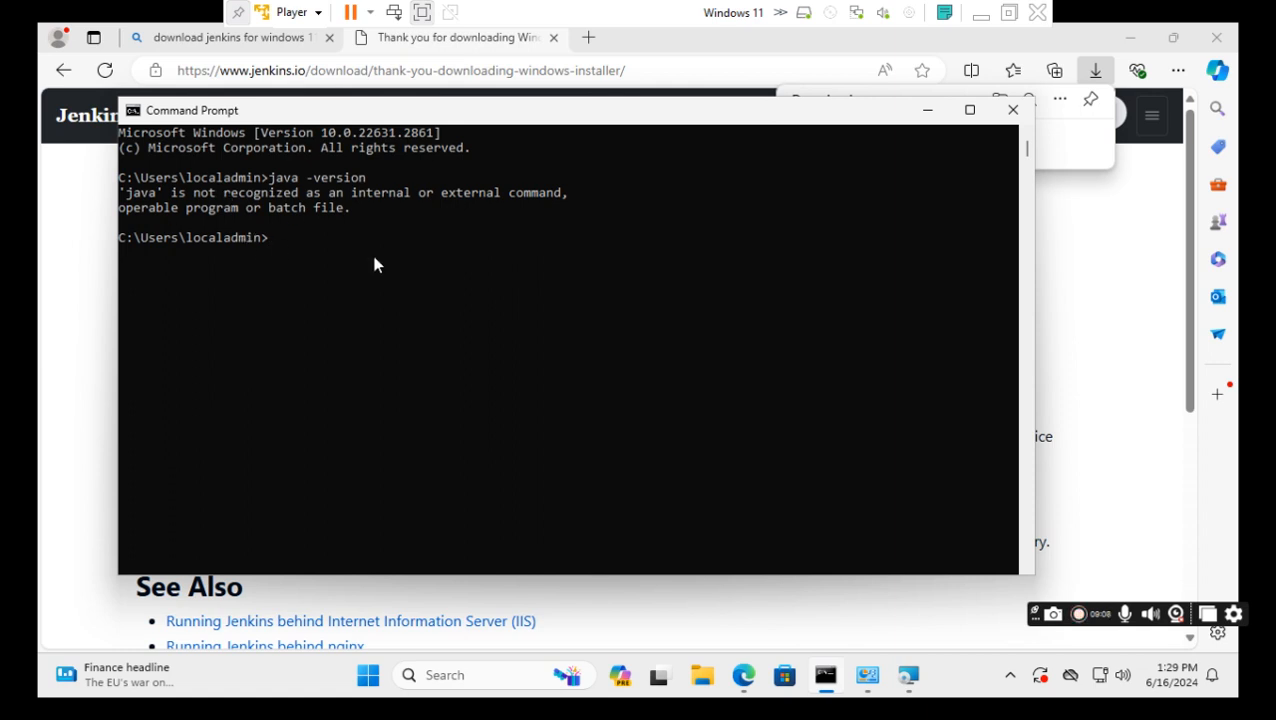
left_click(928, 115)
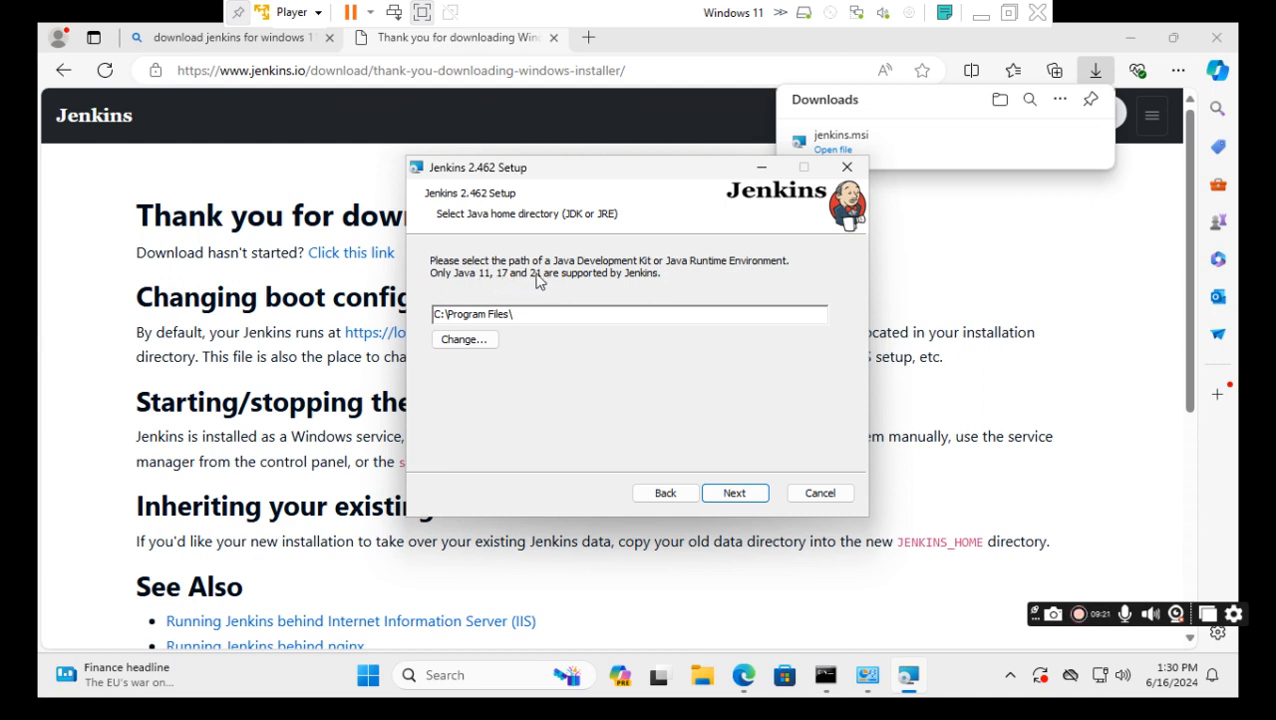
left_click(761, 169)
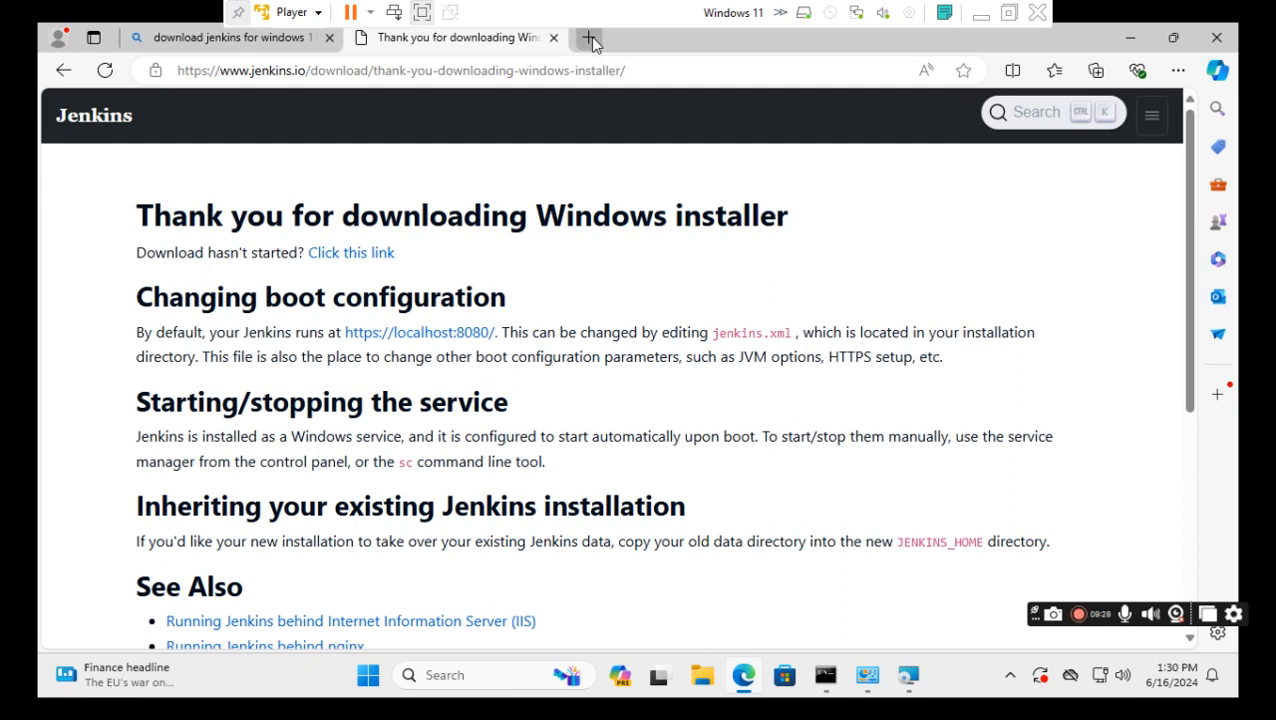
Search Bing for 'download jdk' in a new tab and scroll down to Oracle's Java Downloads result.
left_click(590, 40)
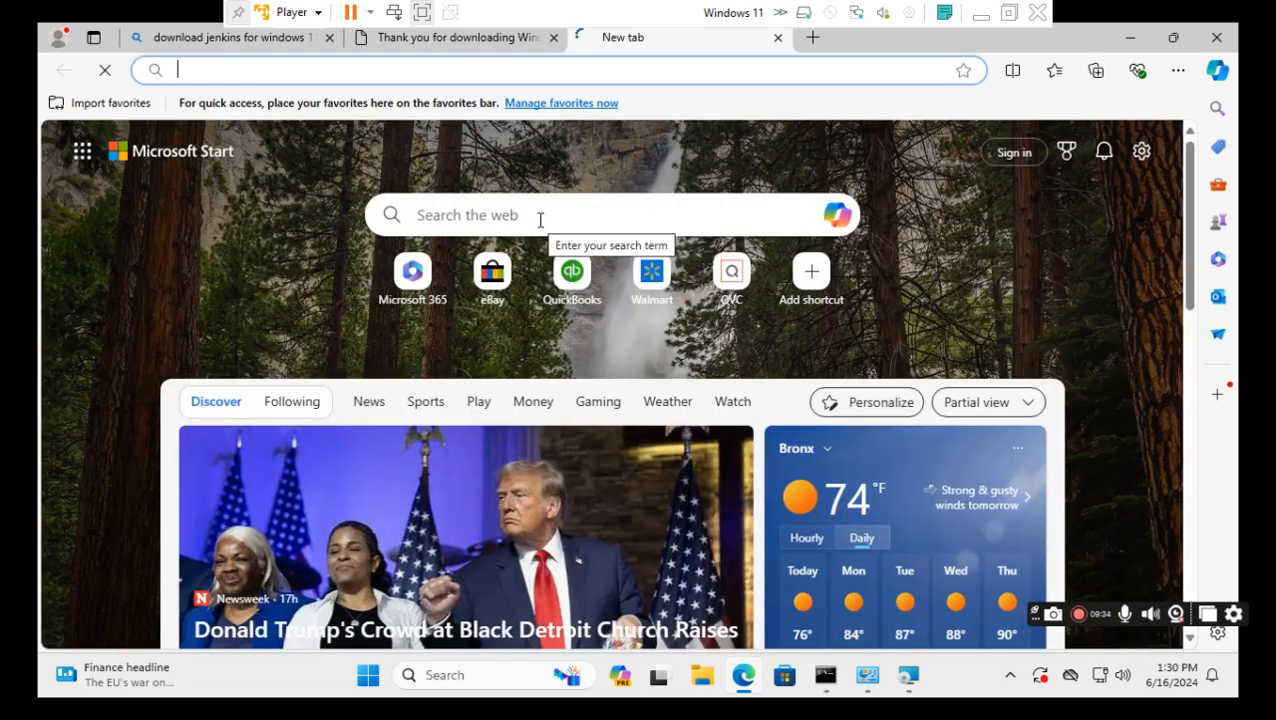
left_click(540, 220)
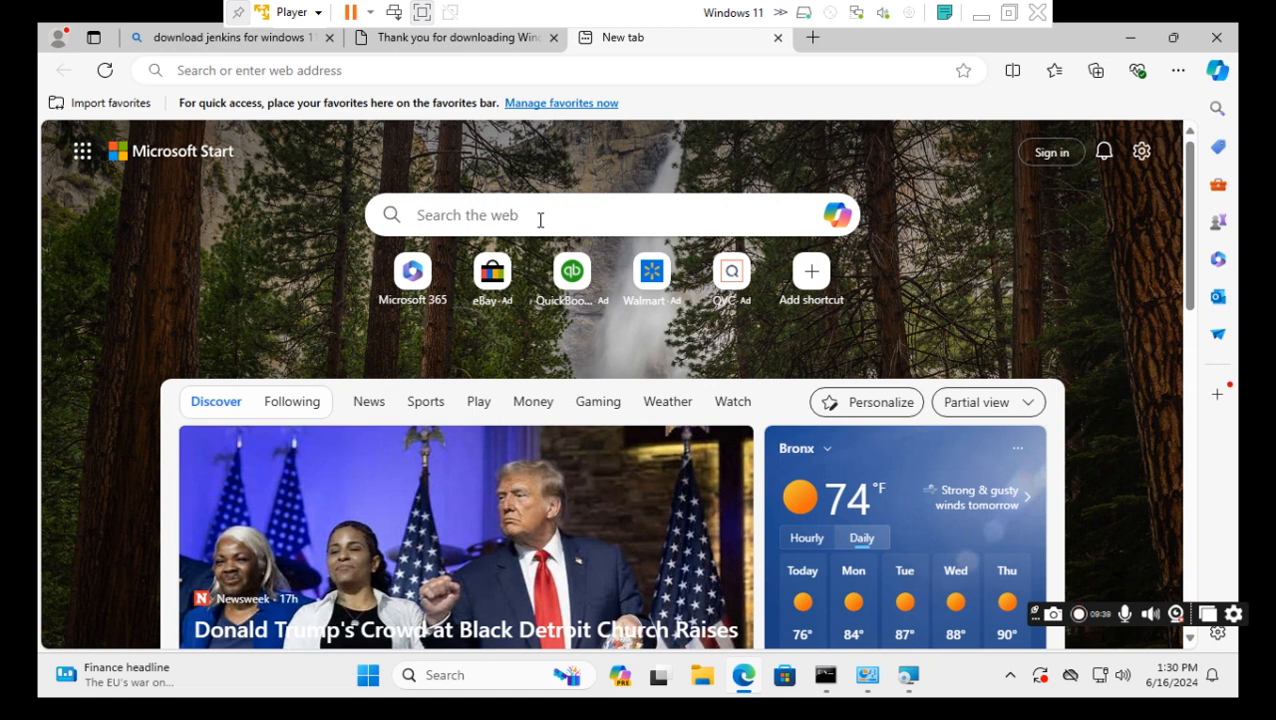
type("download jdk")
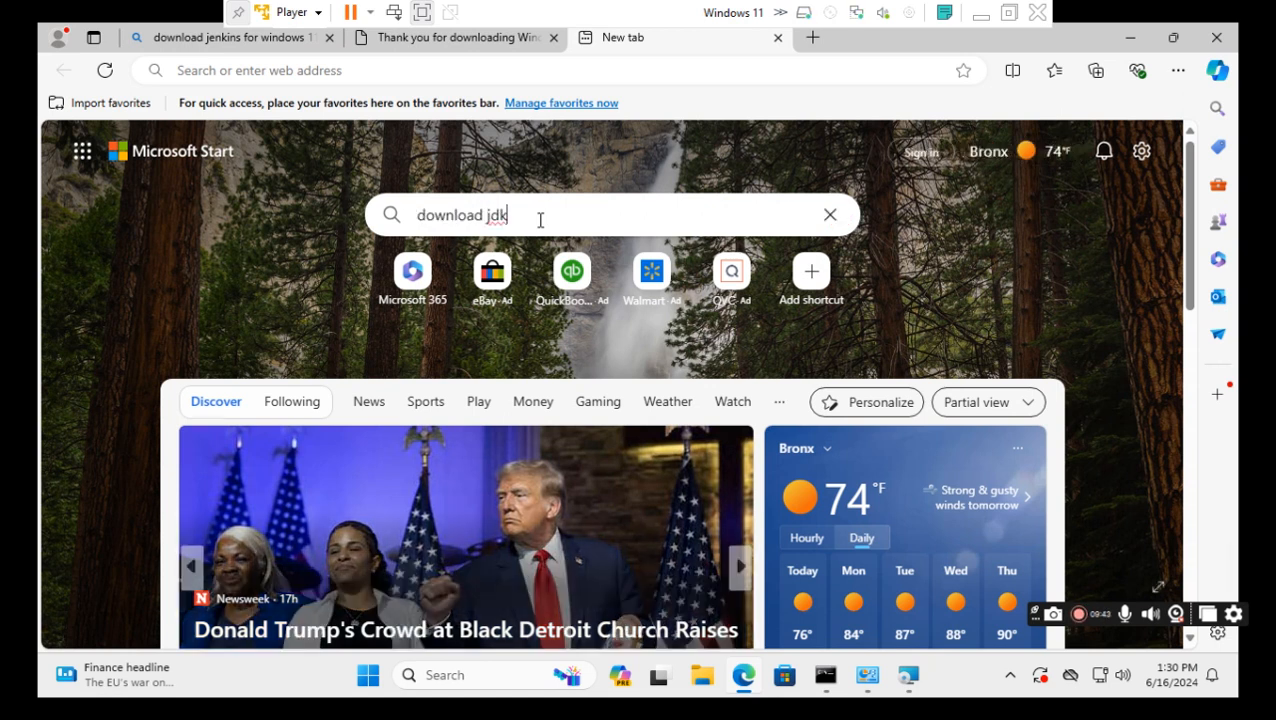
key("Return")
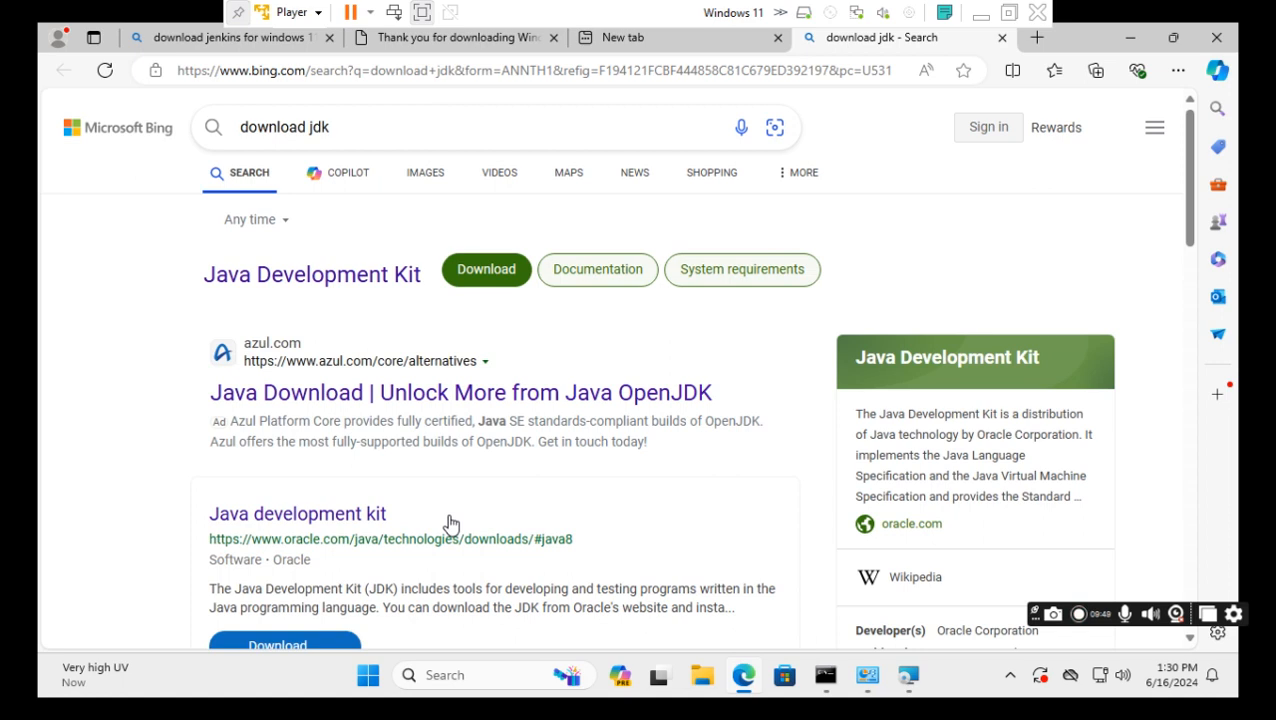
scroll(450, 523, "down", 3)
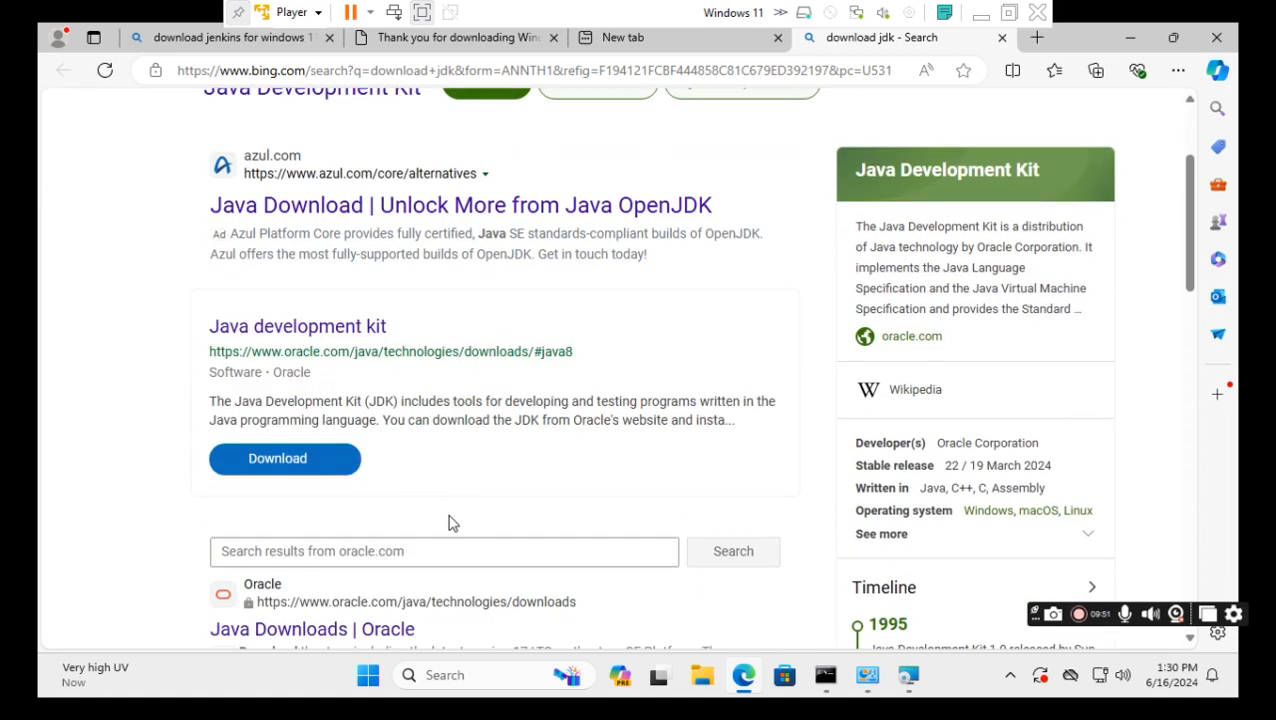
scroll(450, 523, "down", 1)
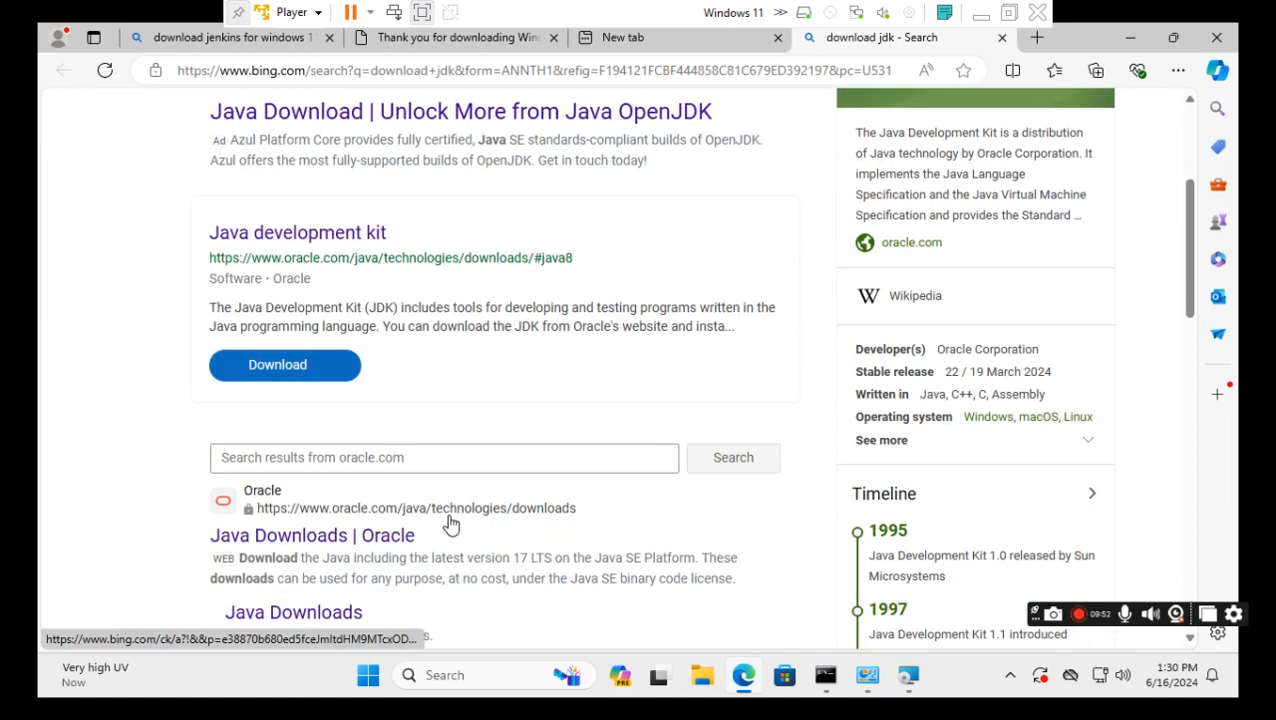
scroll(450, 523, "down", 1)
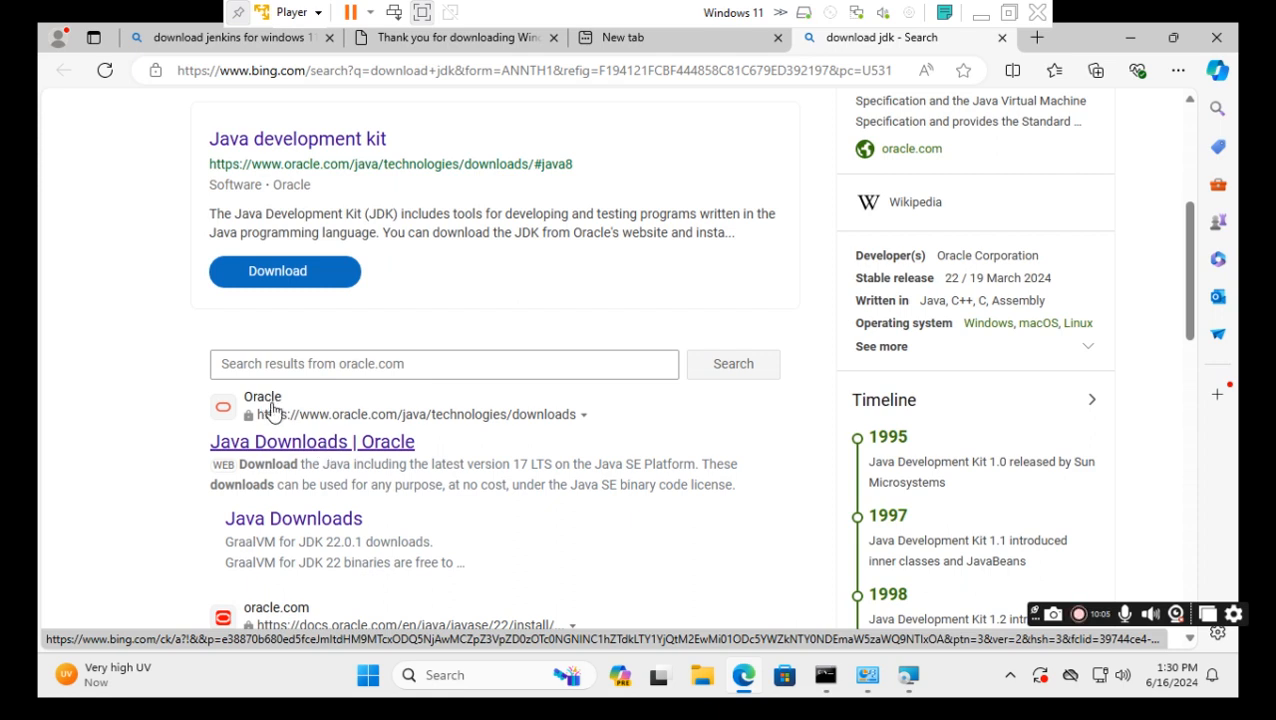
Open Oracle's Java Downloads page, briefly restoring and re-hiding the Jenkins installer window.
left_click(350, 444)
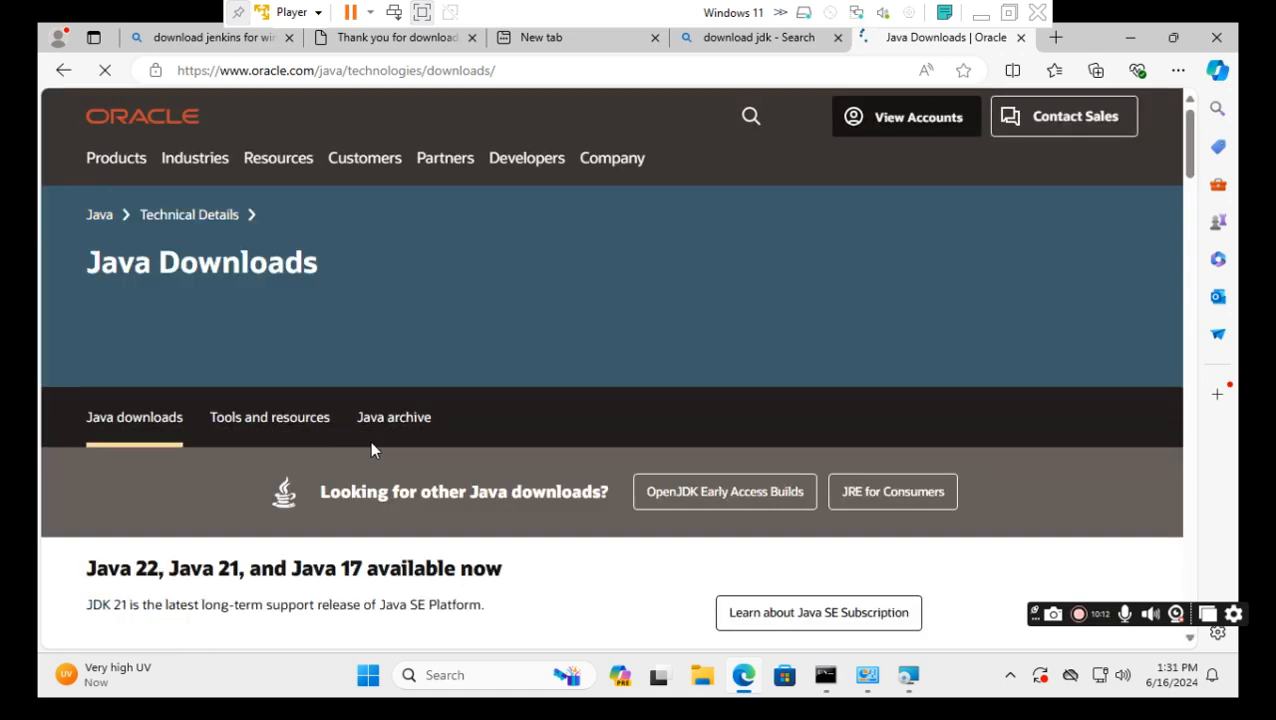
scroll(252, 560, "down", 1)
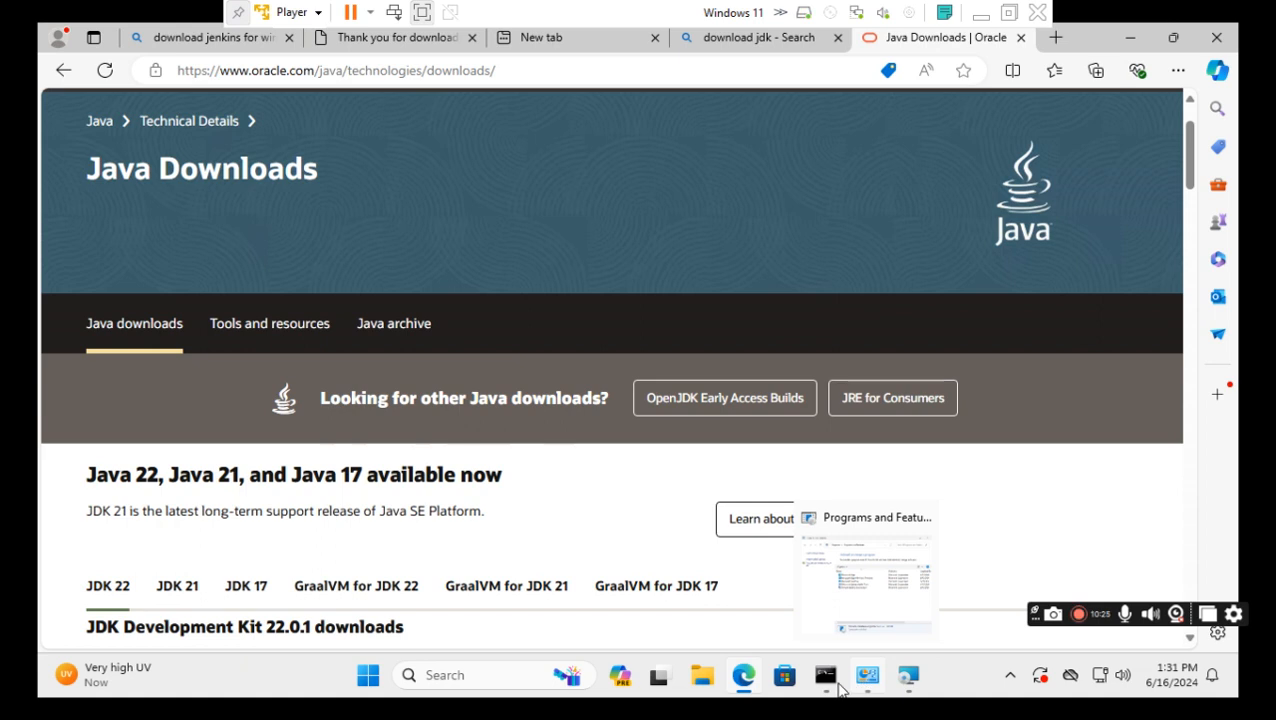
mouse_move(907, 680)
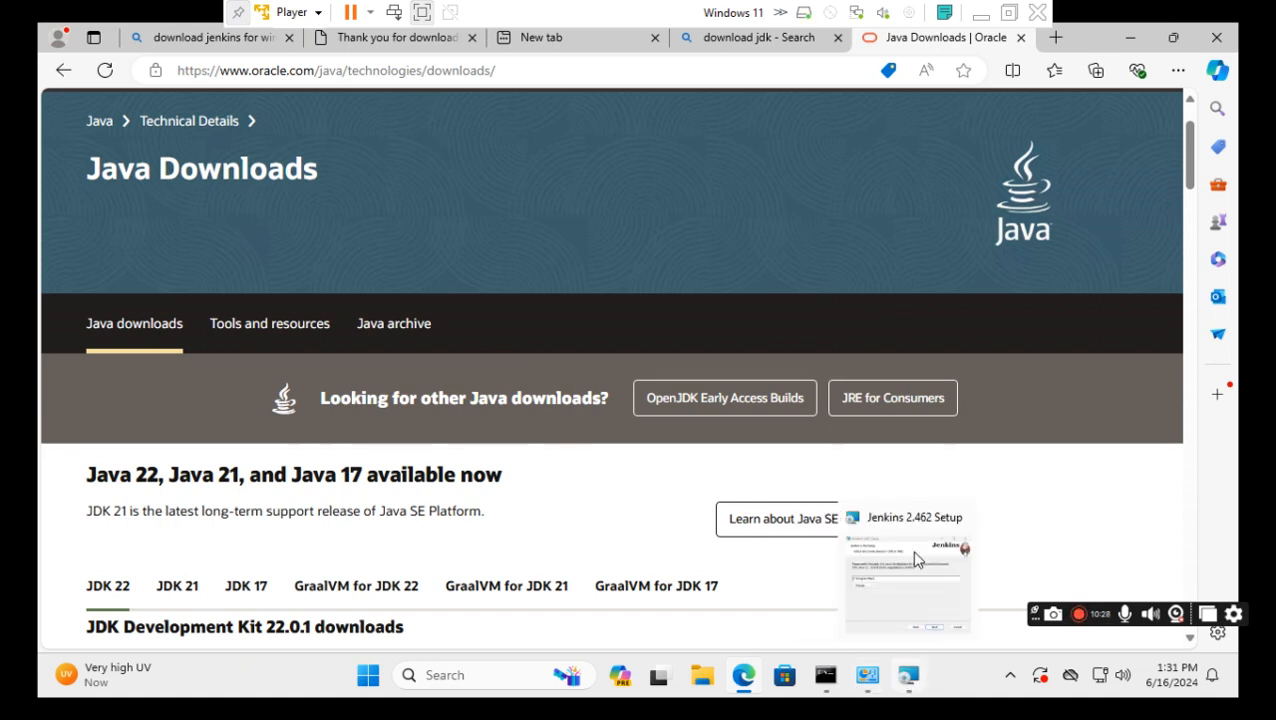
left_click(920, 682)
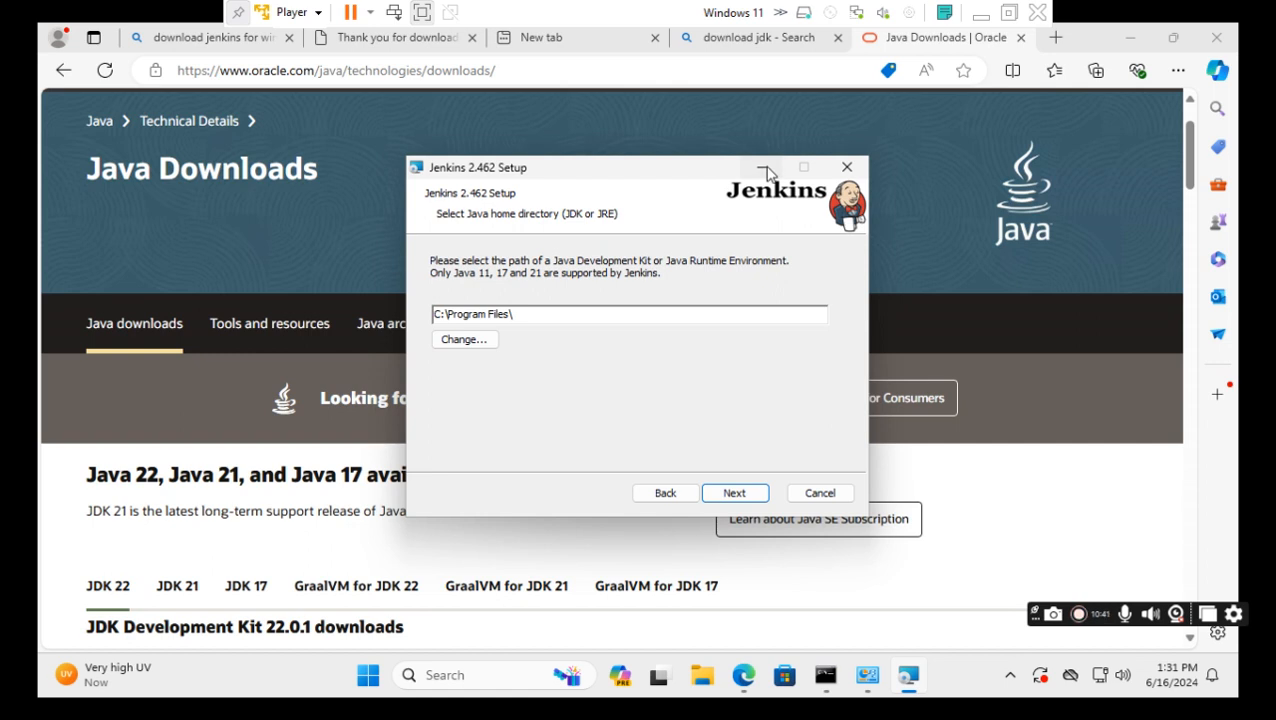
left_click(351, 409)
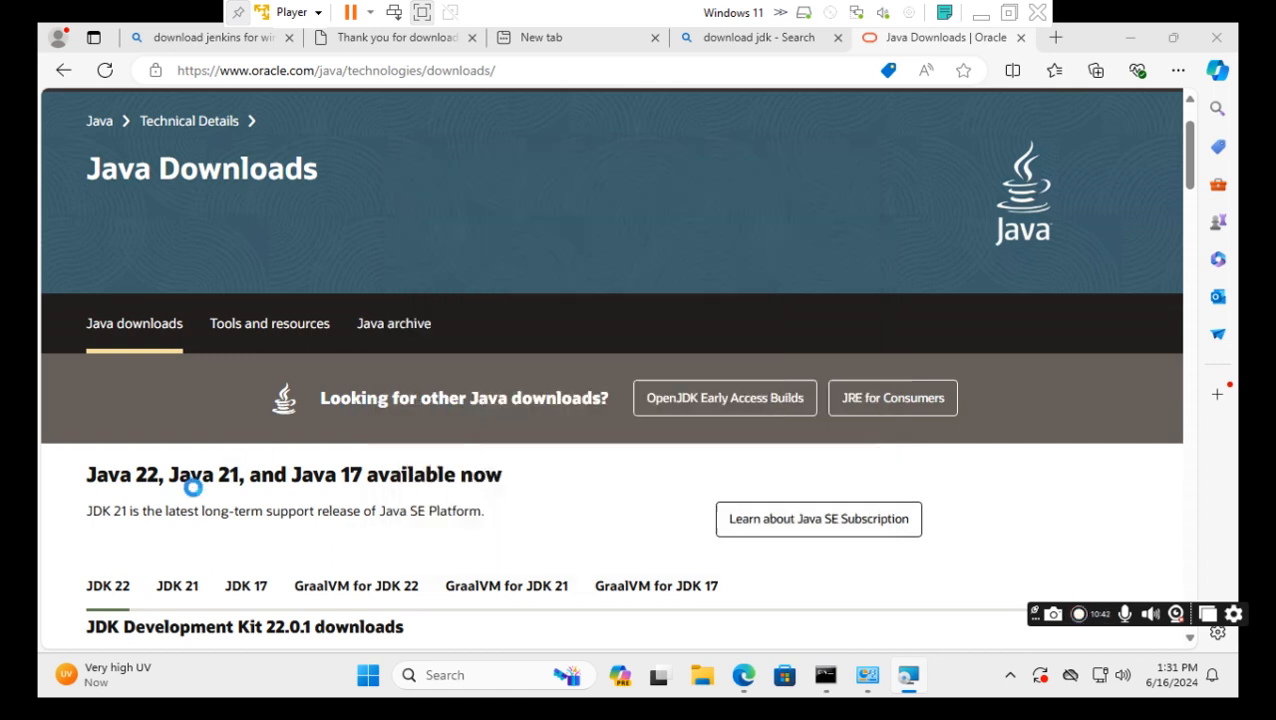
left_click(138, 478)
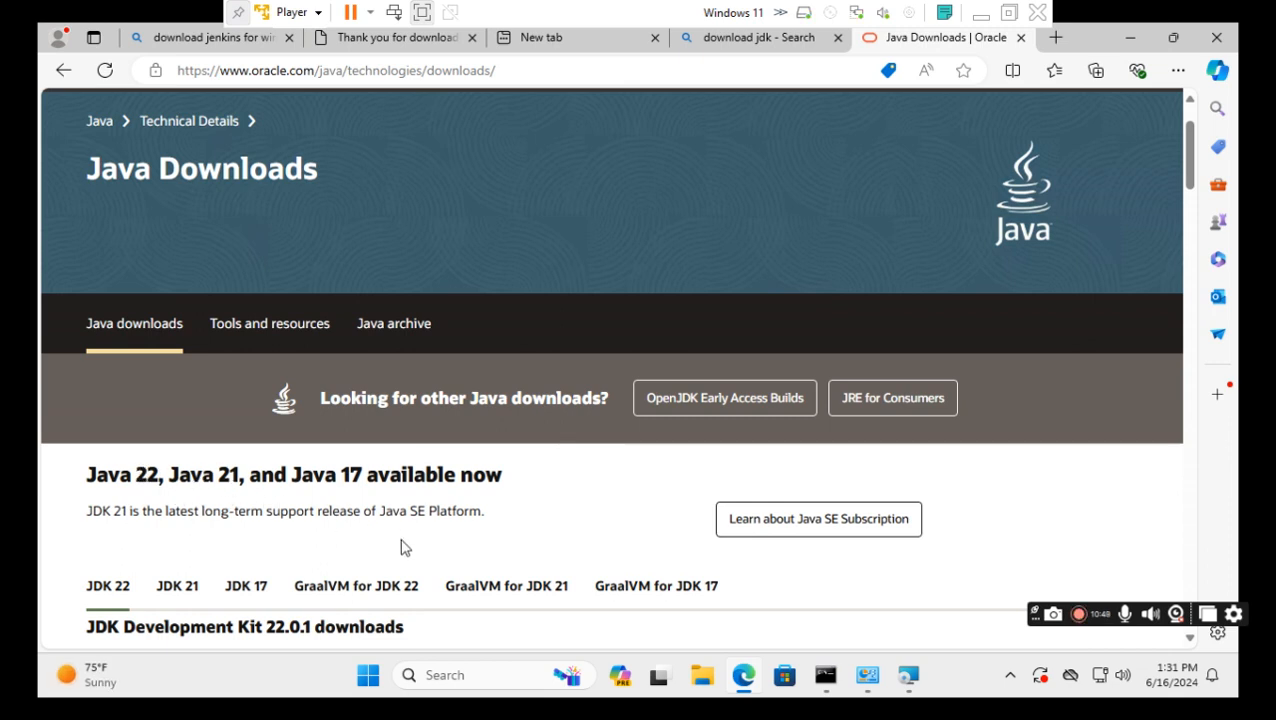
scroll(400, 547, "down", 2)
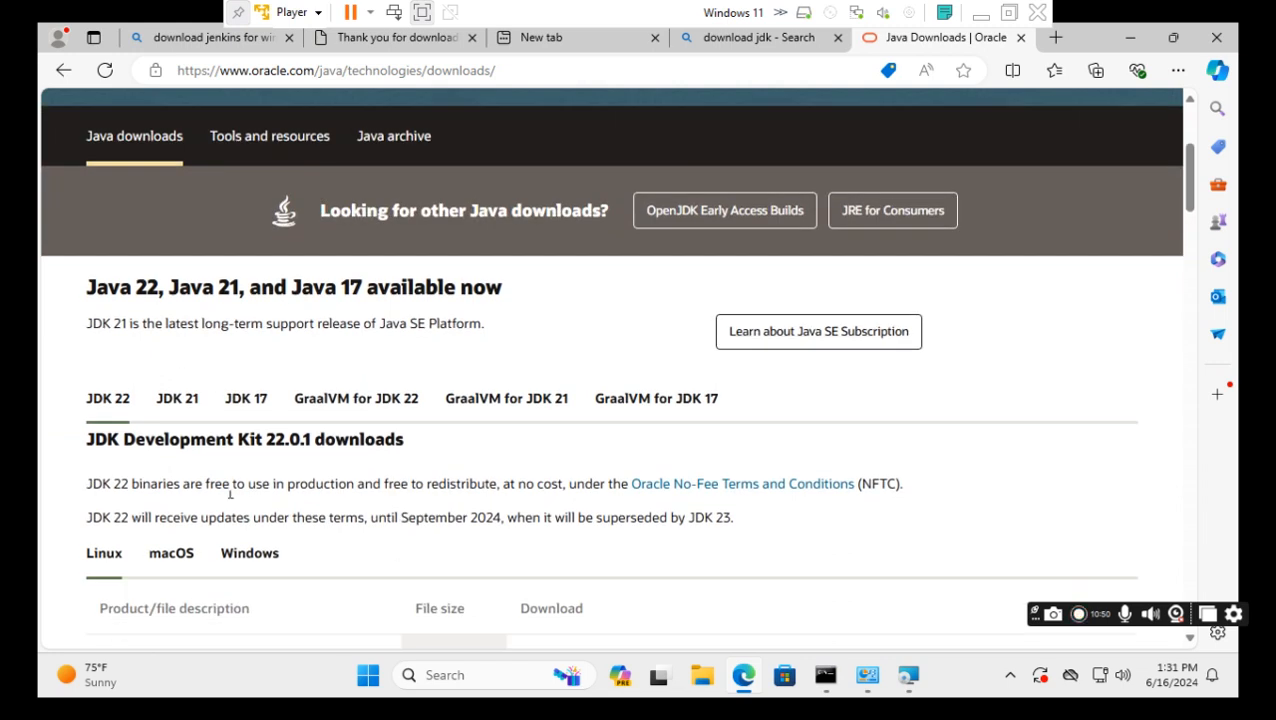
Show the JDK 21 download table with its Windows x64 Installer, MSI and archive files.
left_click(178, 403)
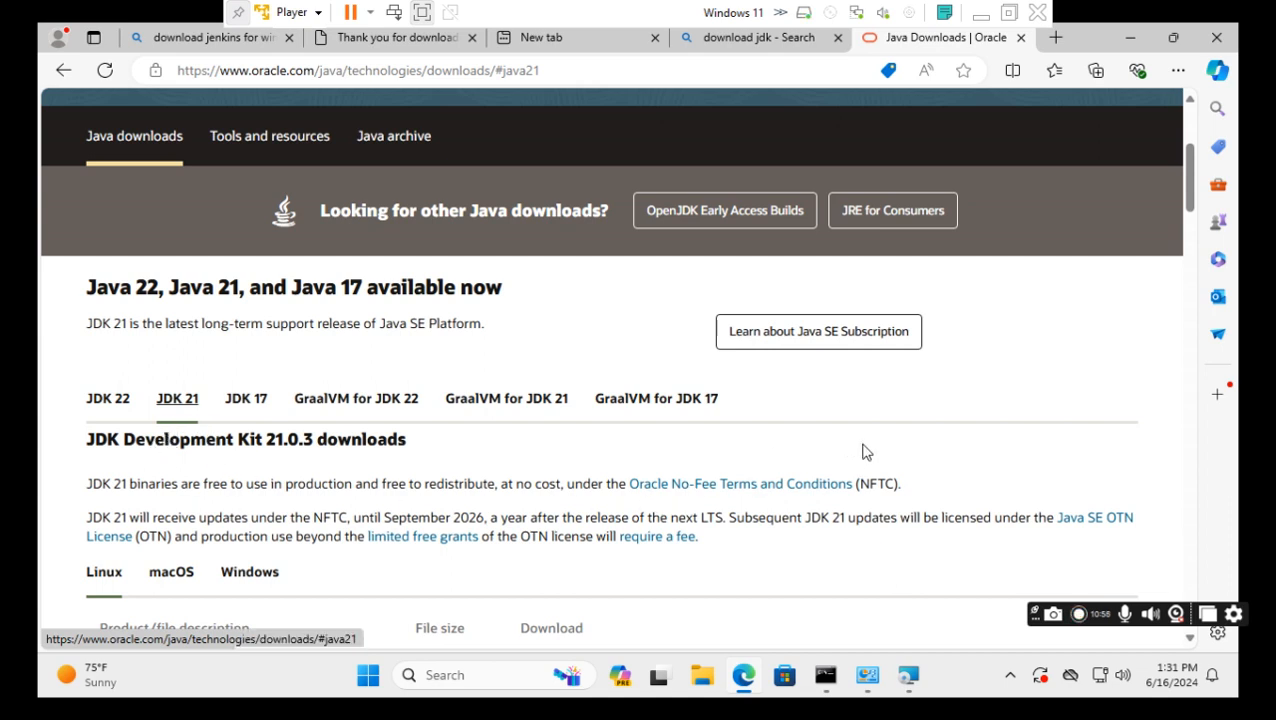
scroll(923, 448, "down", 2)
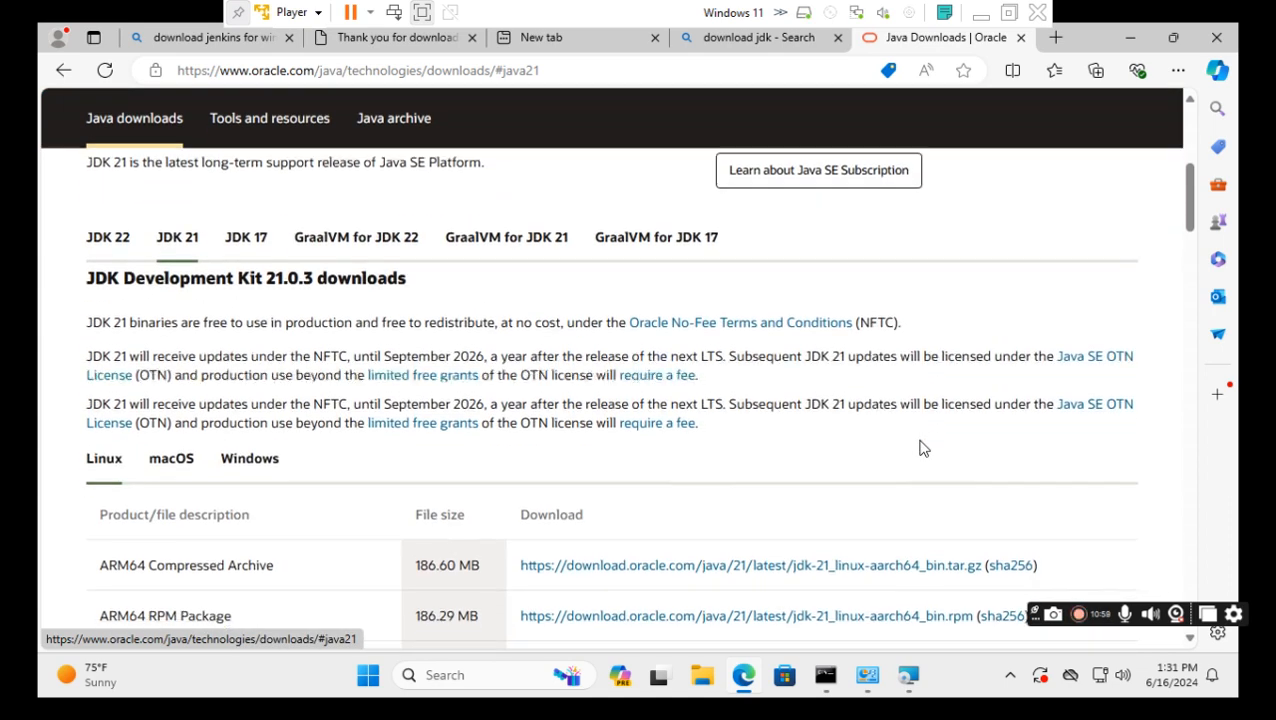
scroll(548, 410, "down", 1)
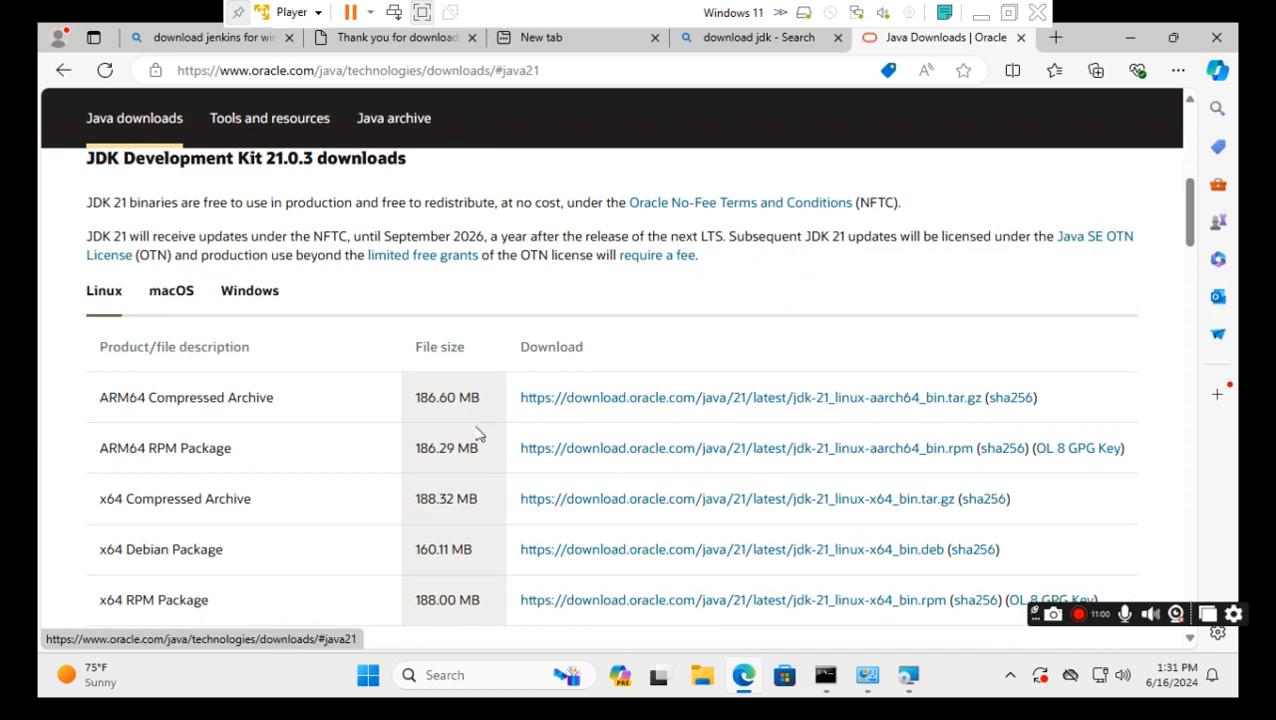
scroll(451, 443, "down", 1)
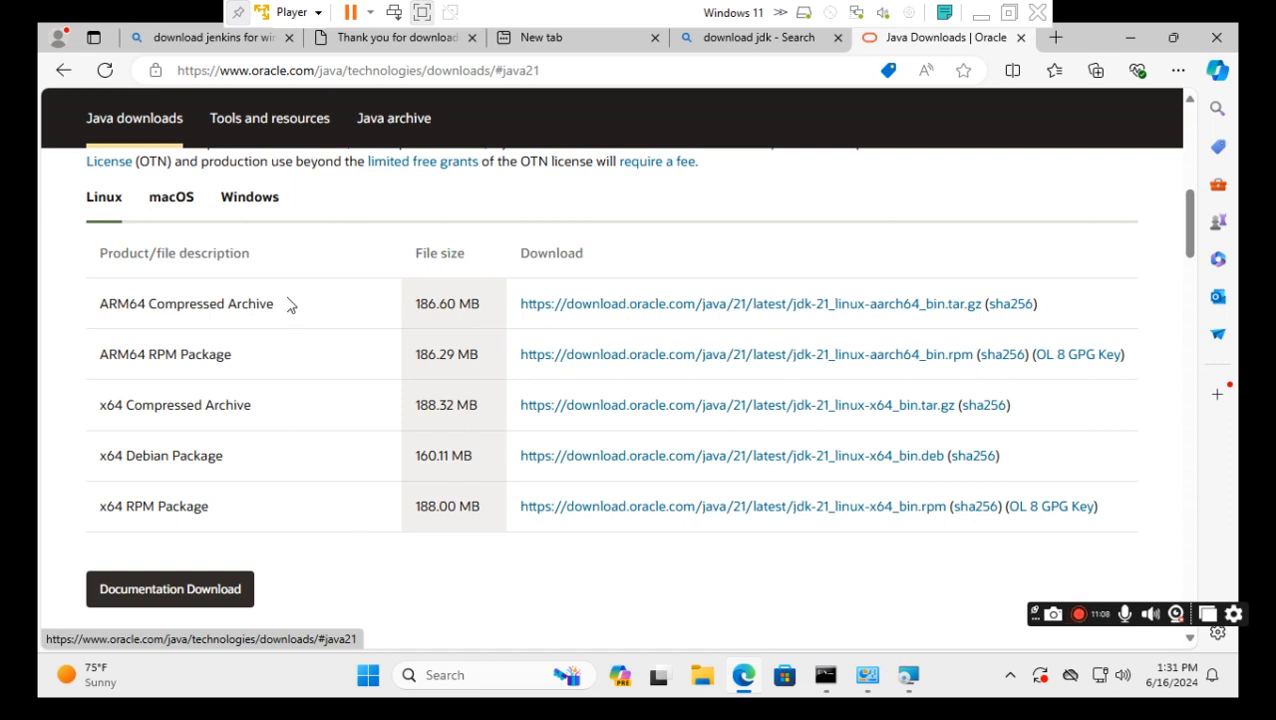
left_click(246, 225)
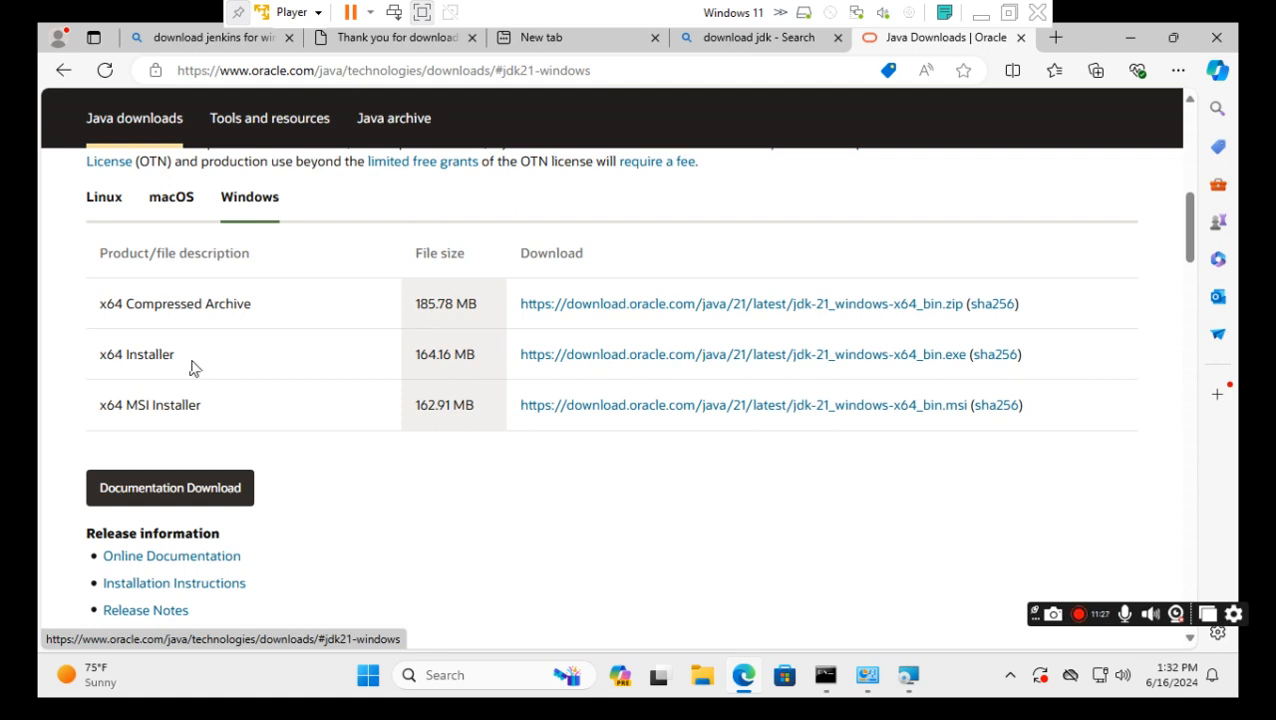
Download the JDK 21 x64 installer jdk-21_windows-x64_bin.exe and wait for it to finish.
left_click(756, 360)
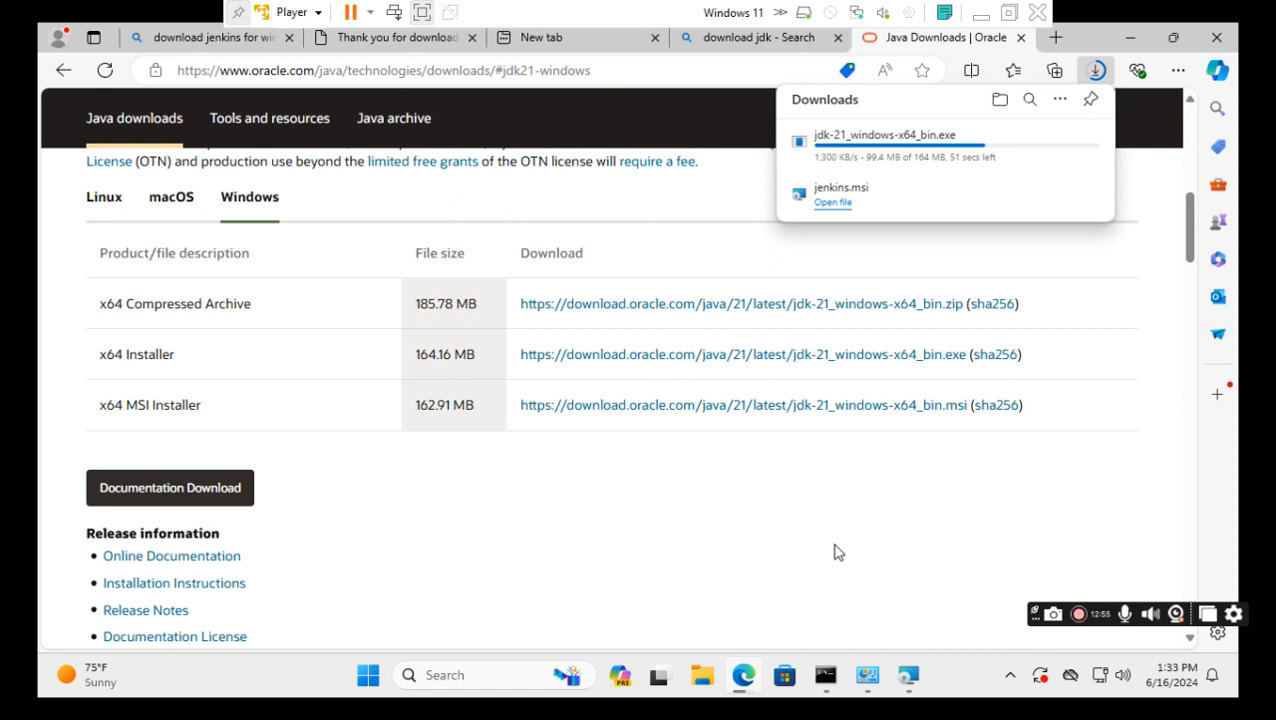
mouse_move(812, 158)
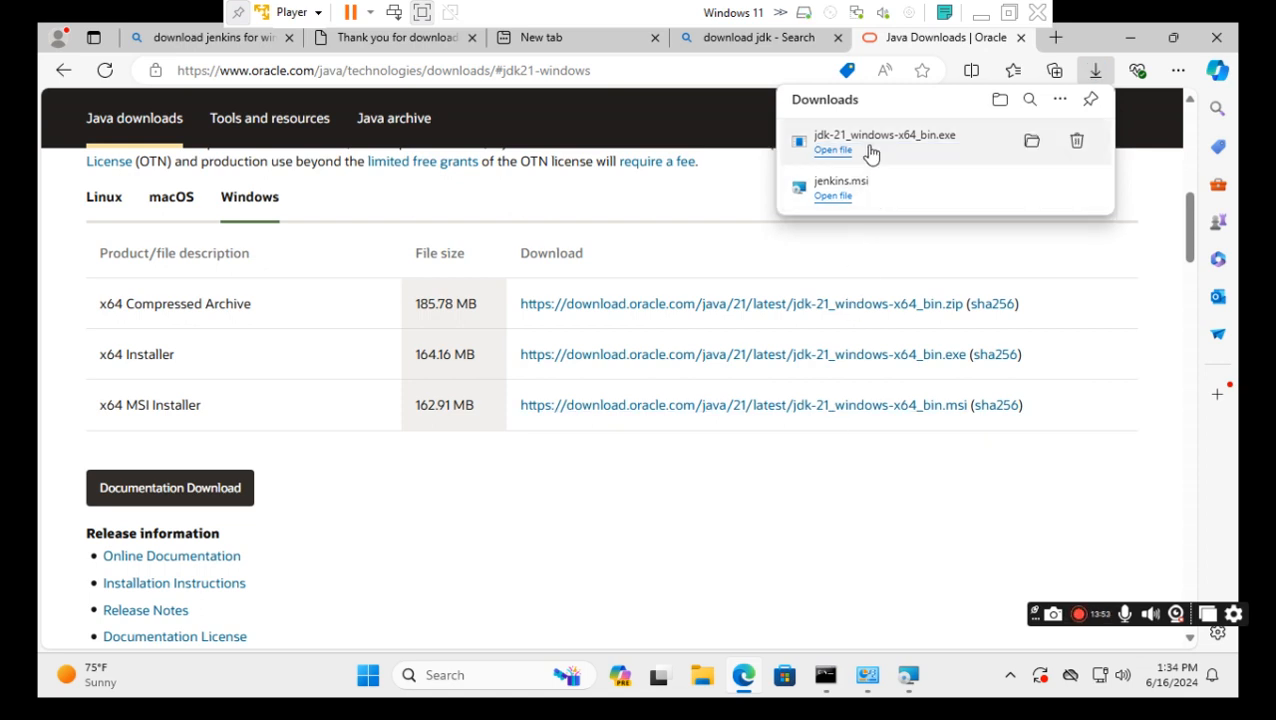
Show the download in the Downloads folder and launch jdk-21_windows-x64_bin.
left_click(1031, 146)
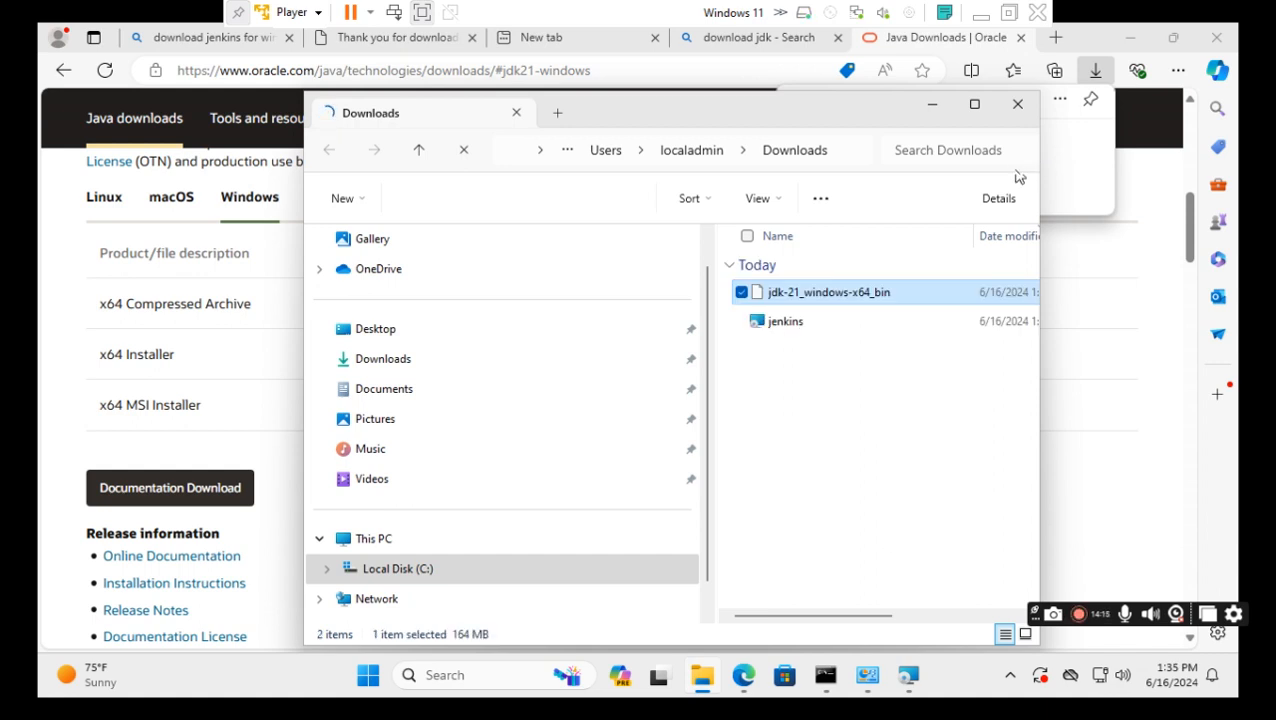
double_click(824, 292)
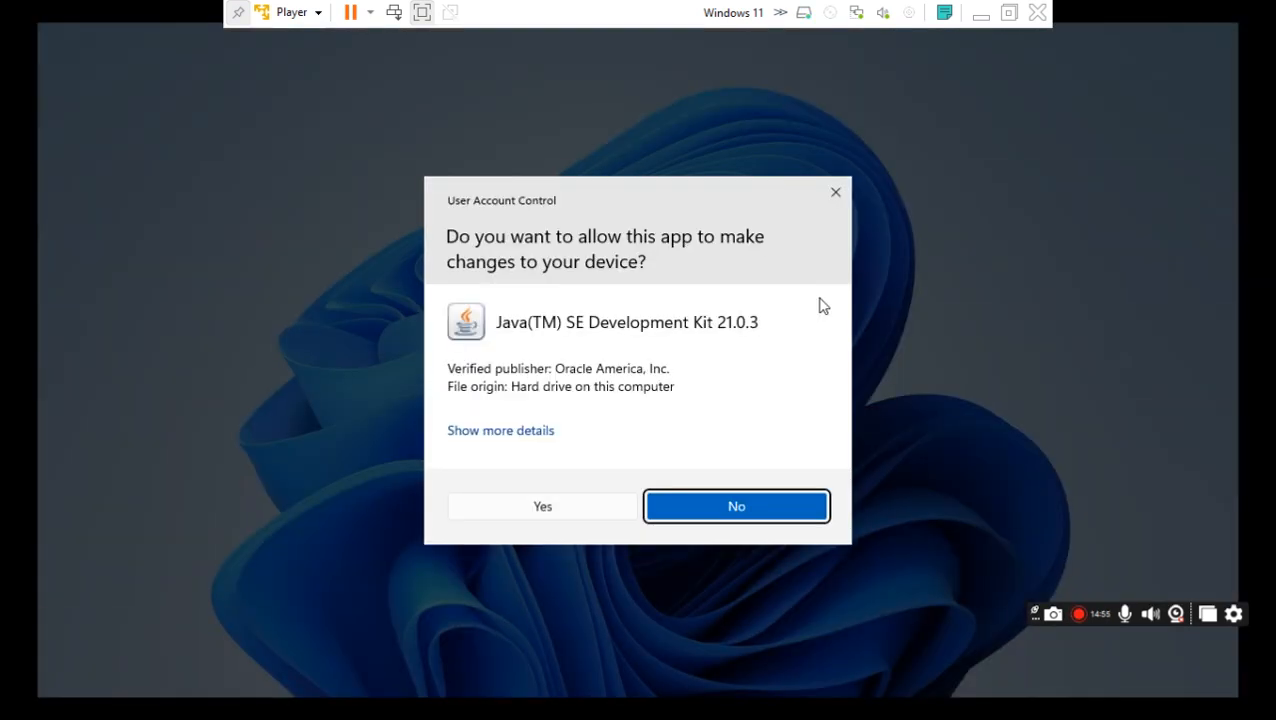
Approve the User Account Control prompt for the Java SE Development Kit 21.0.3 installer.
left_click(544, 507)
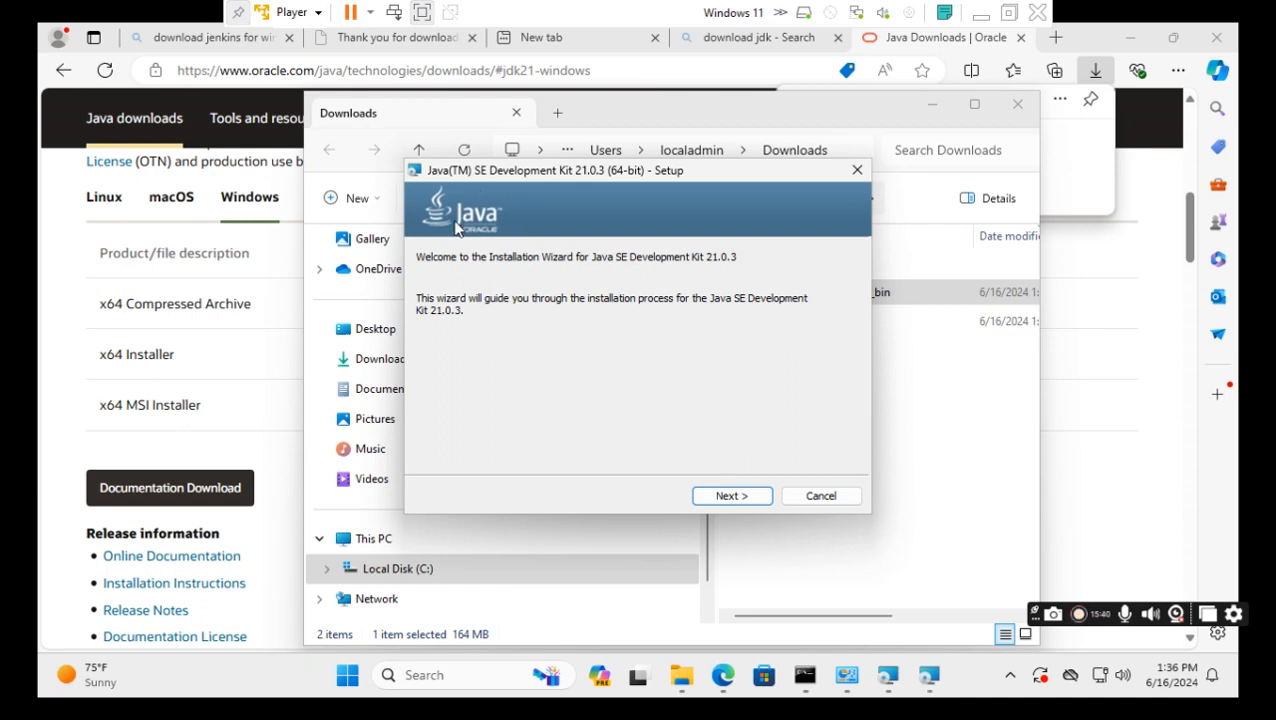
Move past the JDK 21.0.3 setup welcome page to the Destination Folder page.
left_click(731, 497)
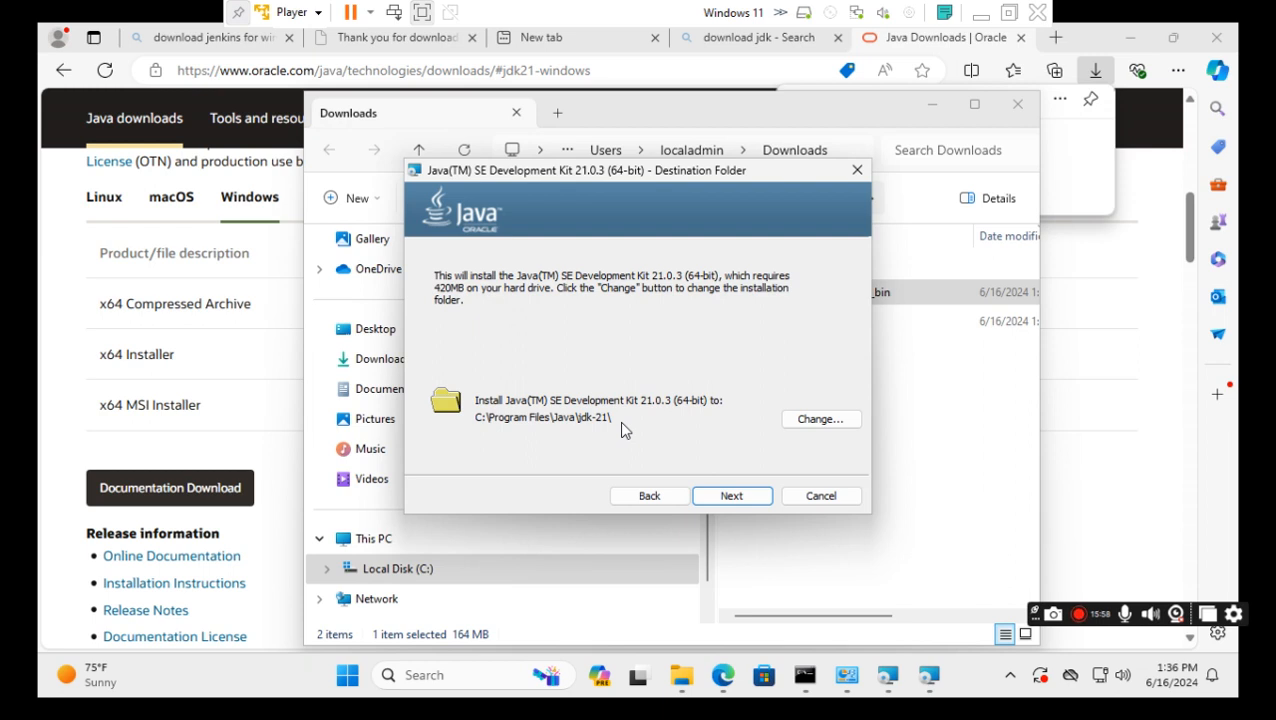
Accept the default C:\Program Files\Java\jdk-21\ folder and let JDK 21.0.3 install.
left_click(732, 498)
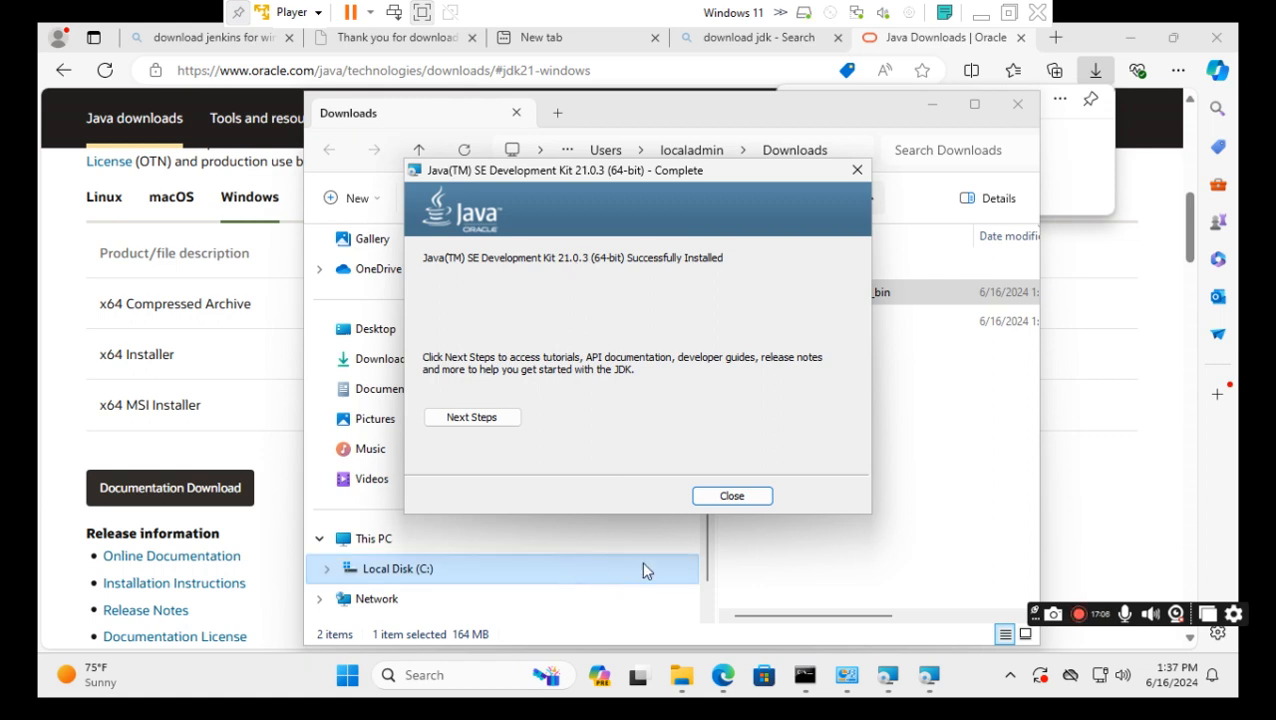
Close the JDK installer and open This PC's Properties to reach System > About.
left_click(738, 503)
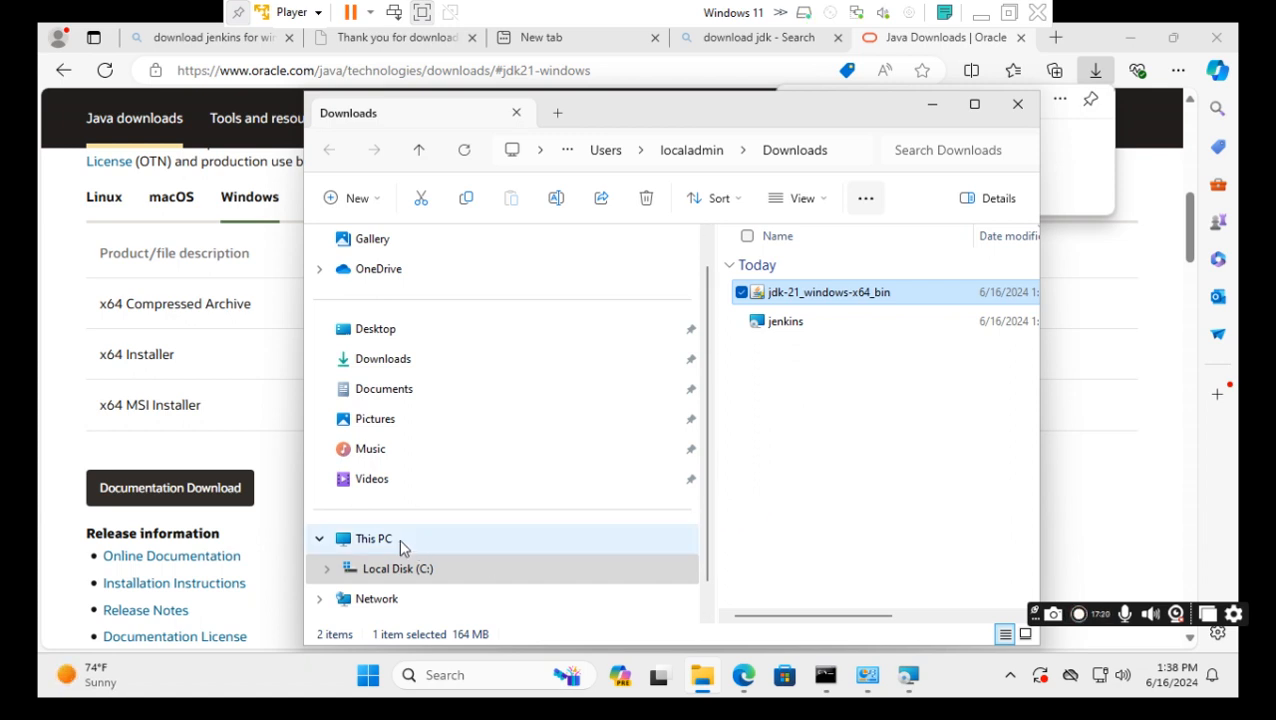
left_click(449, 540)
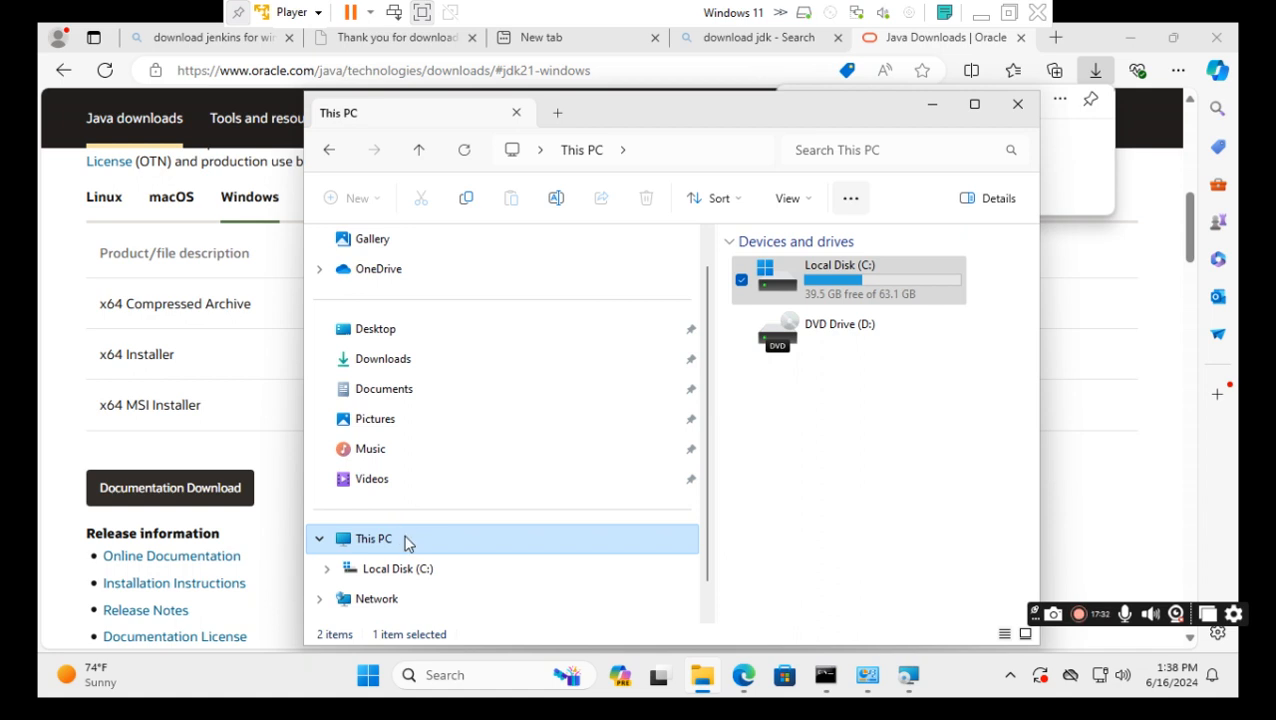
right_click(405, 542)
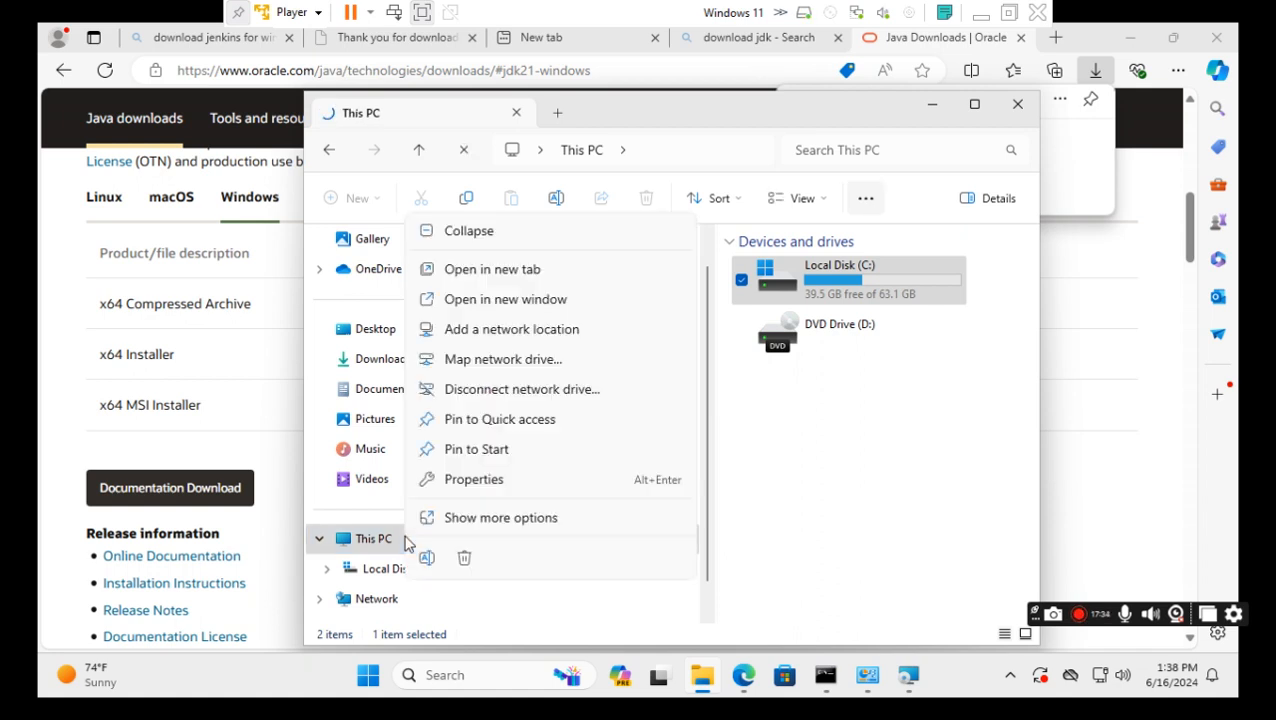
left_click(452, 487)
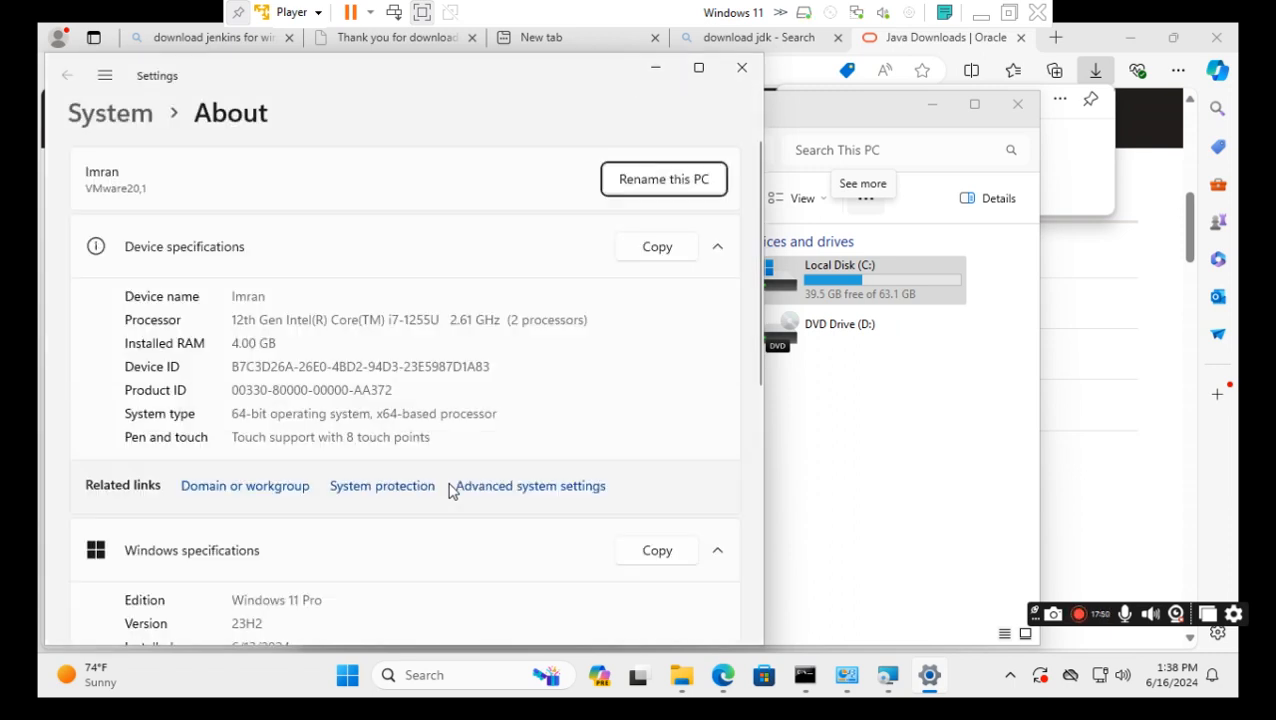
Open Environment Variables via Advanced system settings and start a new user variable named PATH.
left_click(545, 490)
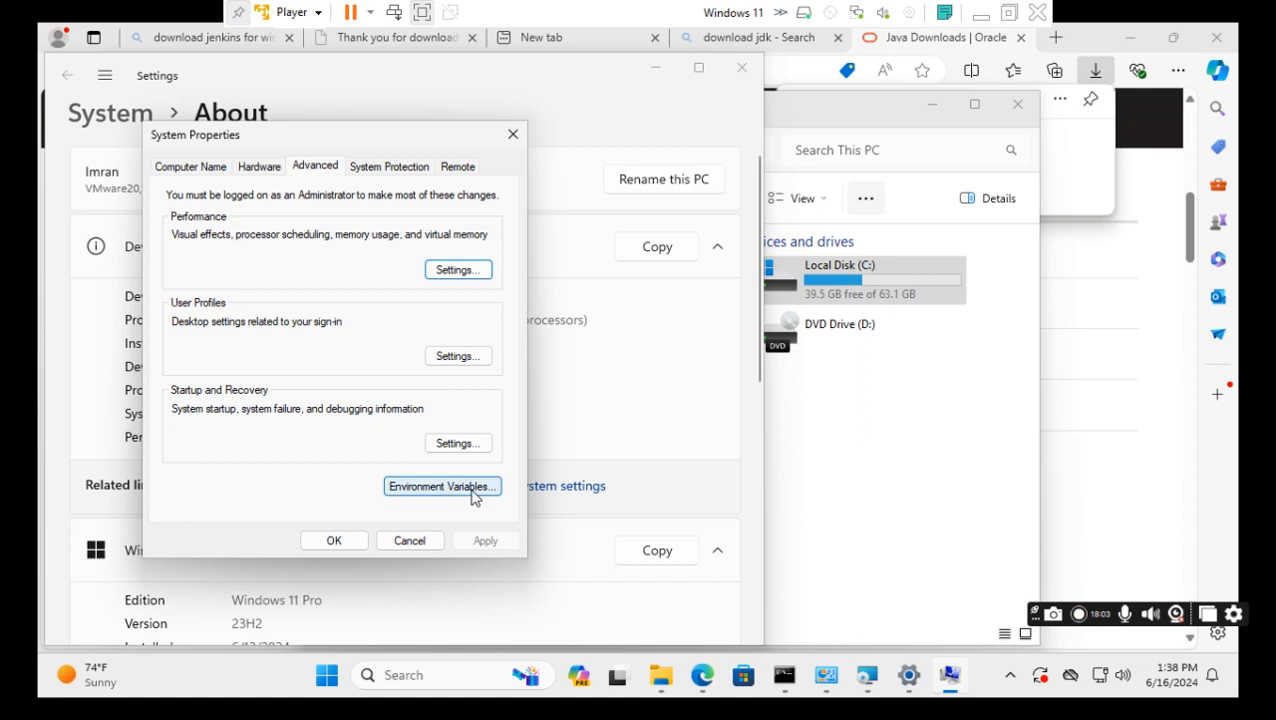
left_click(438, 492)
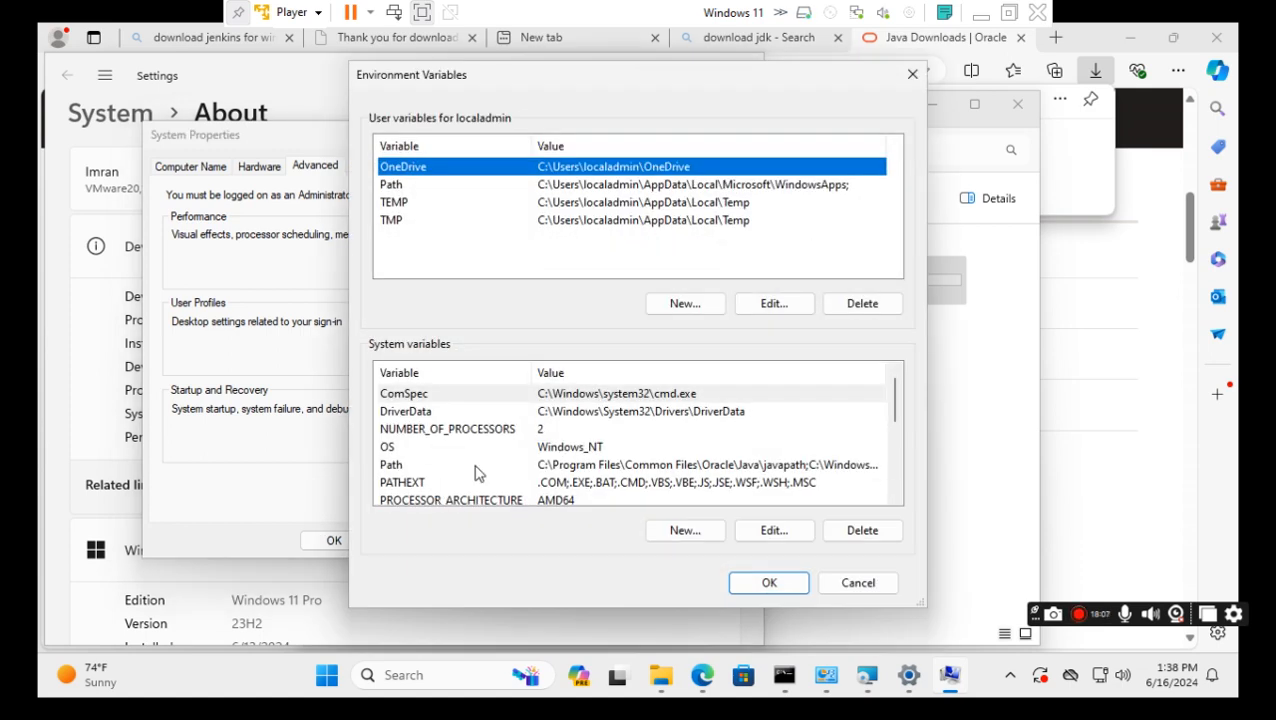
left_click(685, 303)
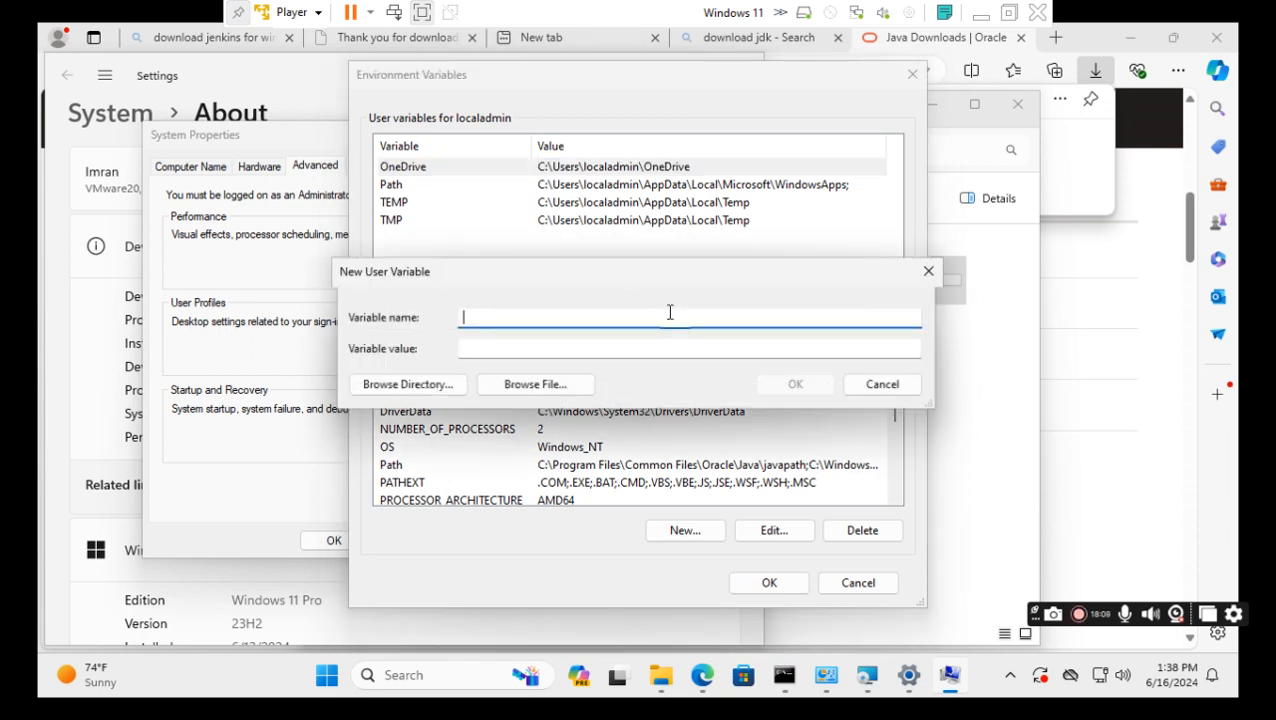
type("p")
key("BackSpace")
type("PATH")
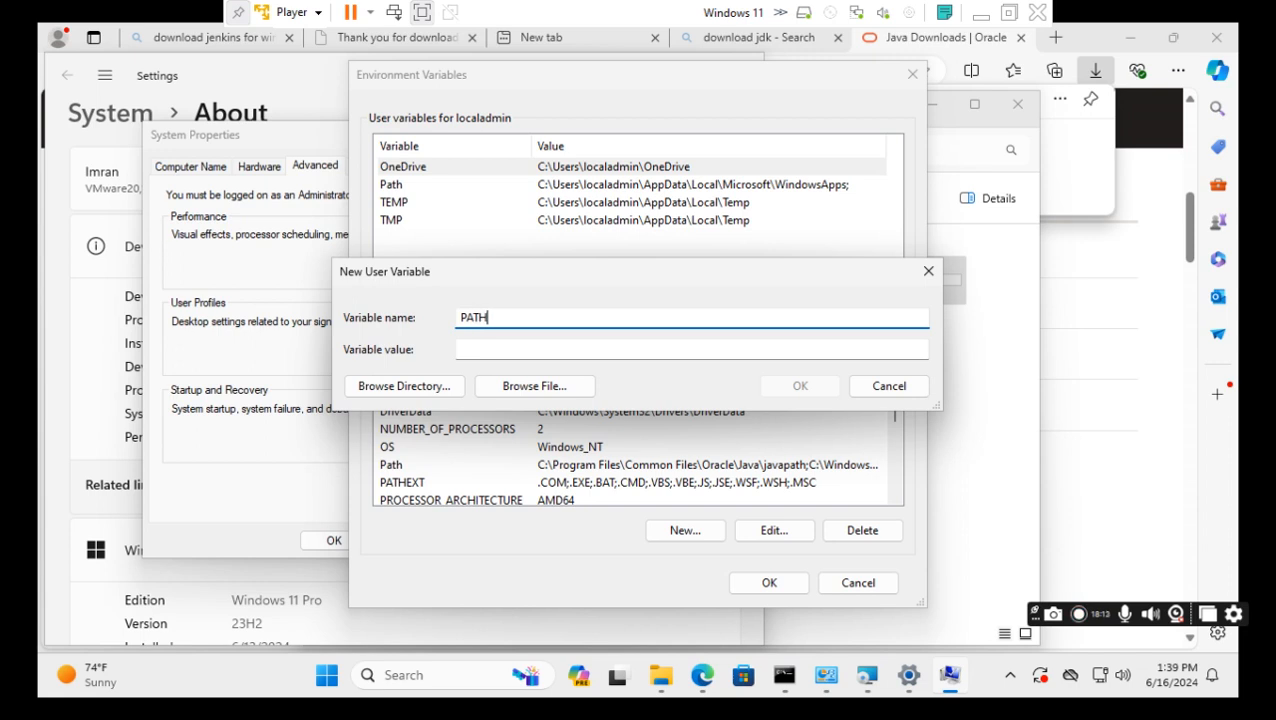
left_click(481, 349)
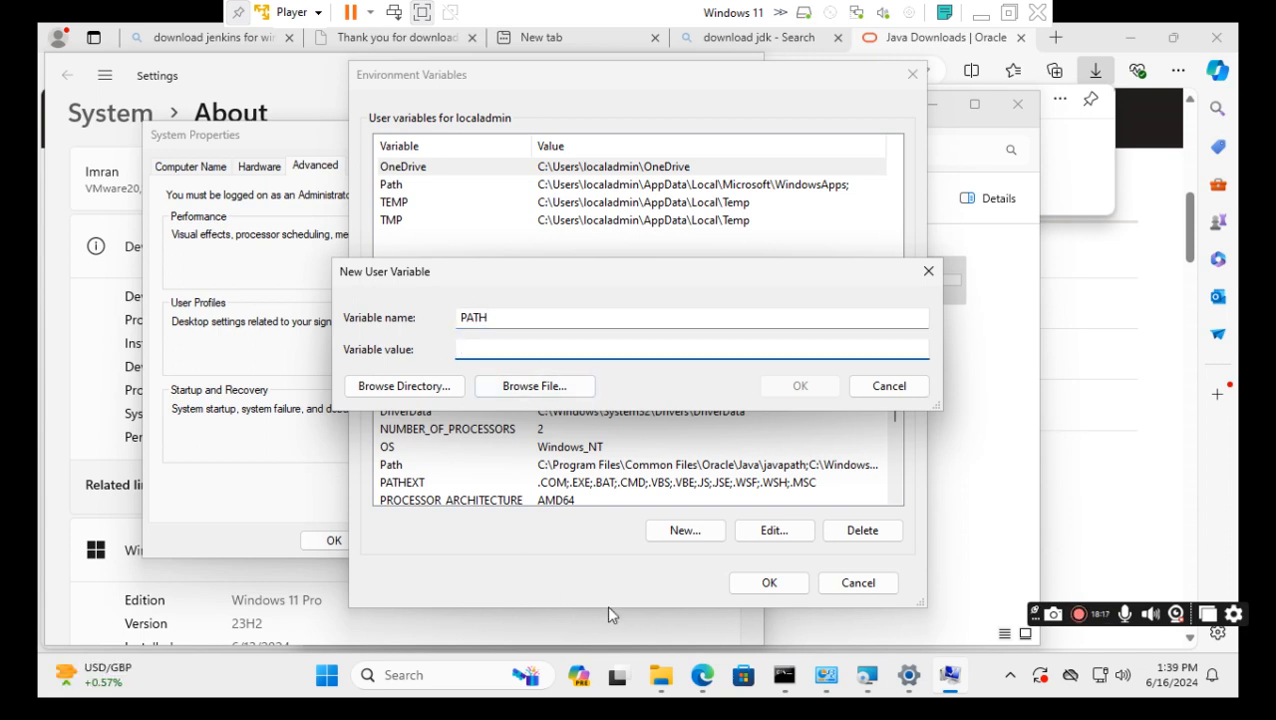
mouse_move(660, 675)
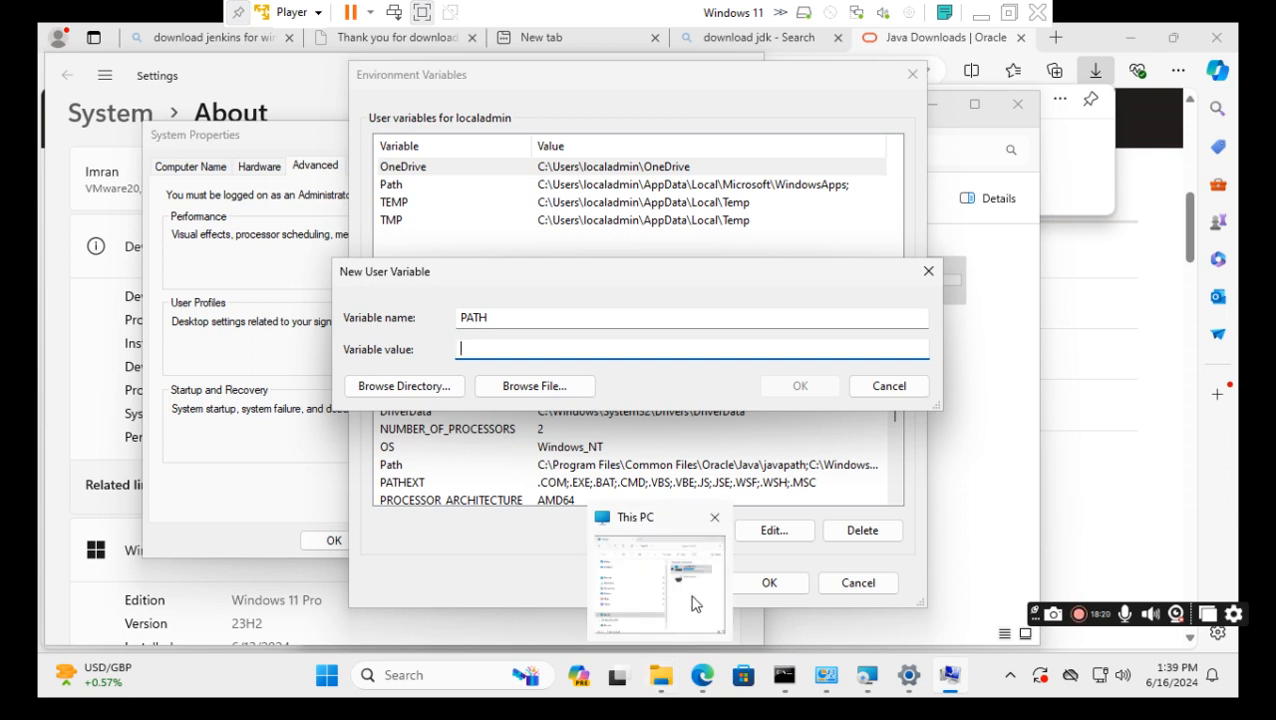
left_click(682, 595)
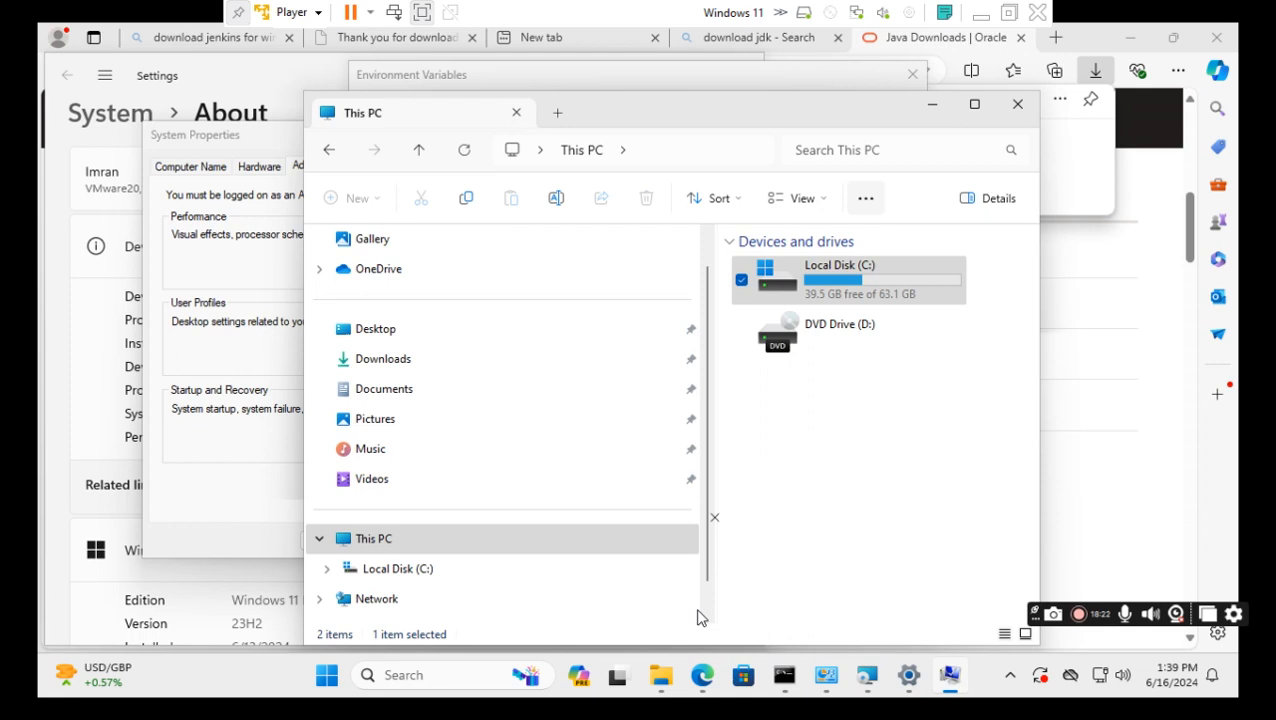
Maximize File Explorer and browse to C:\Program Files\Java\jdk-21\bin.
left_click(974, 106)
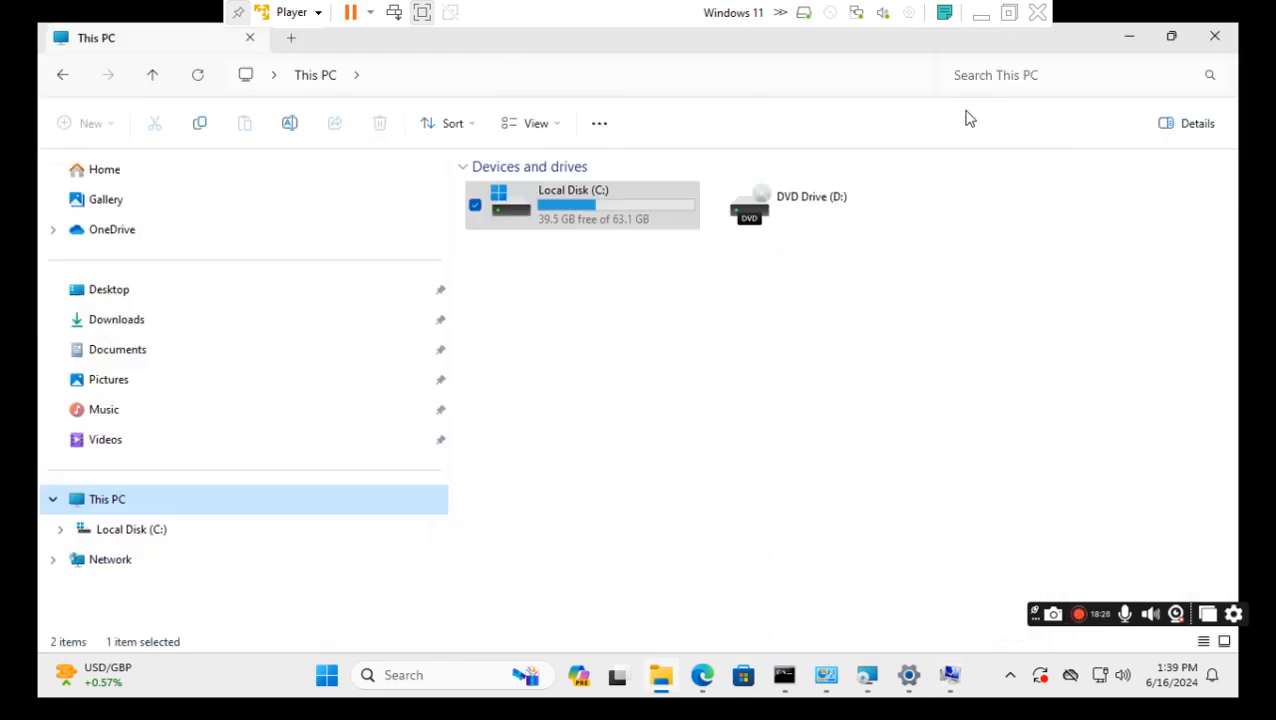
left_click(181, 536)
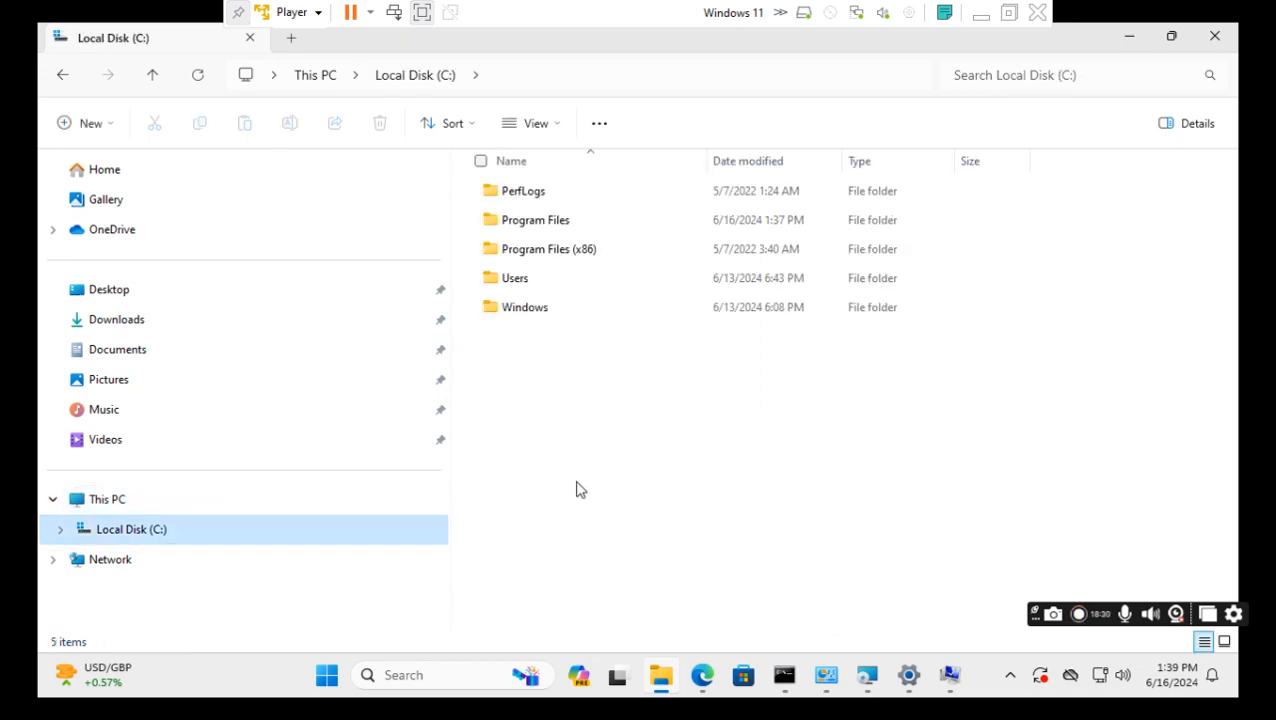
left_click(557, 231)
double_click(557, 231)
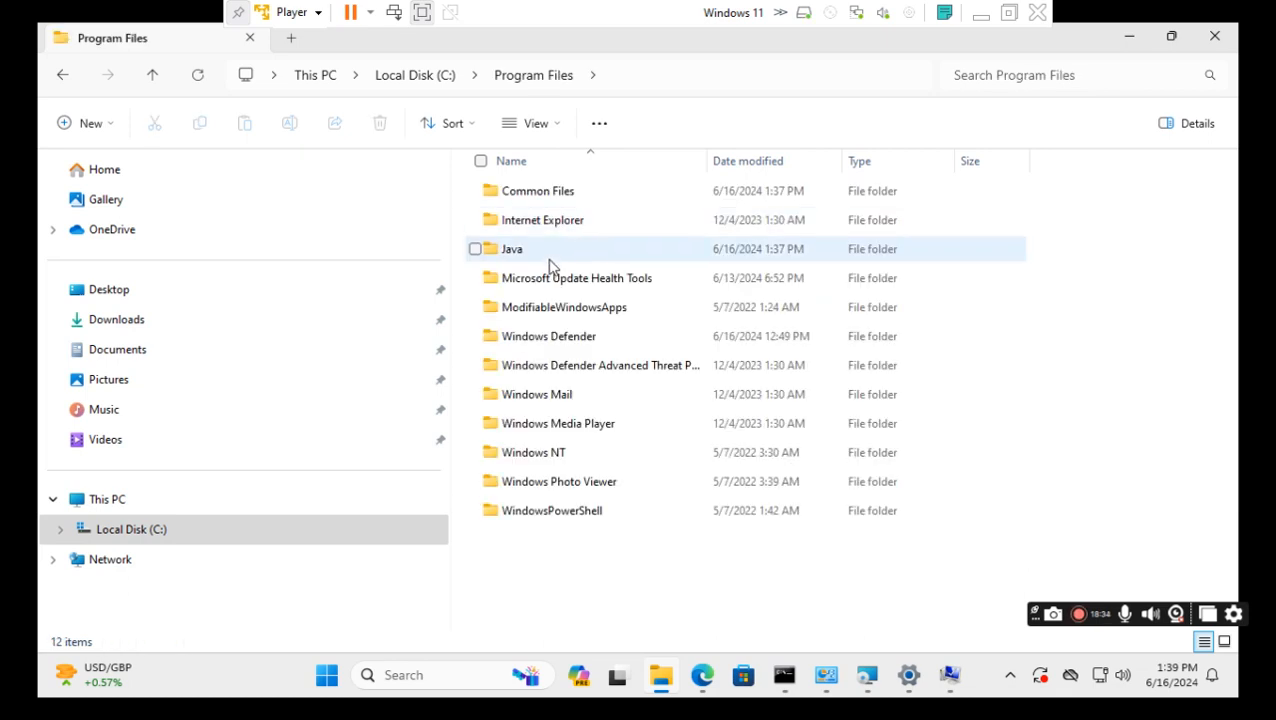
double_click(551, 259)
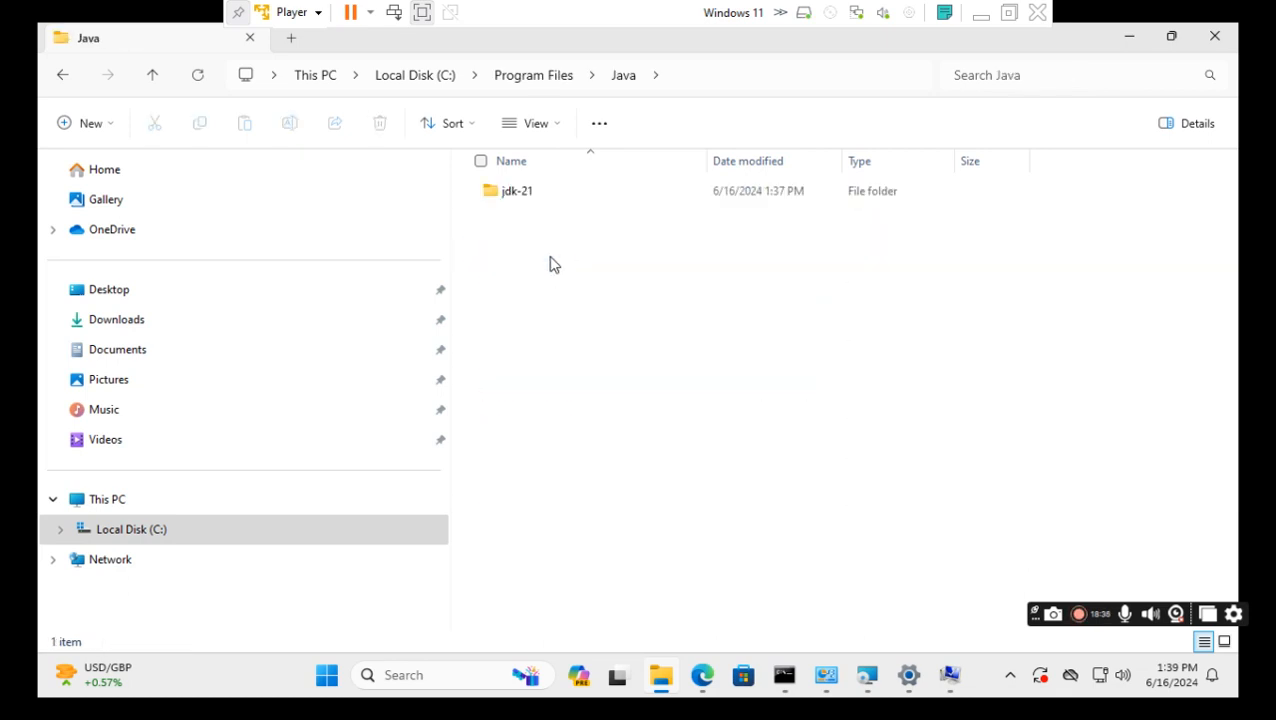
double_click(558, 200)
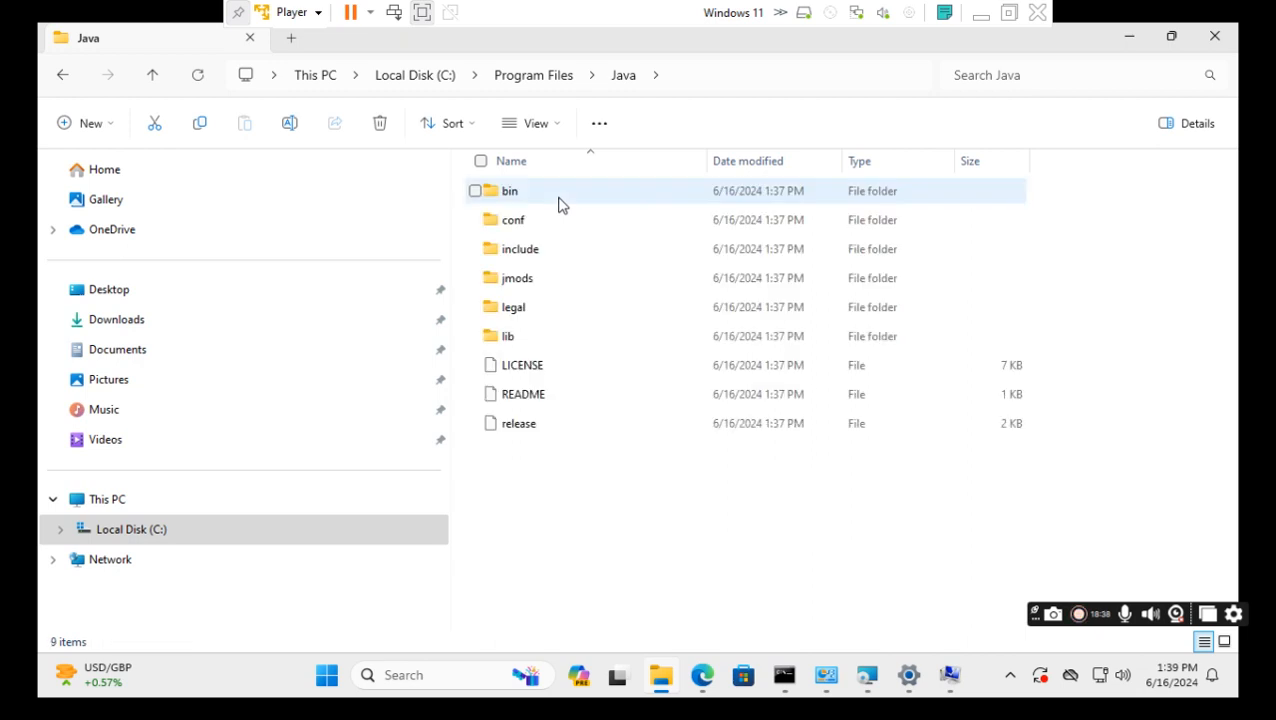
double_click(560, 198)
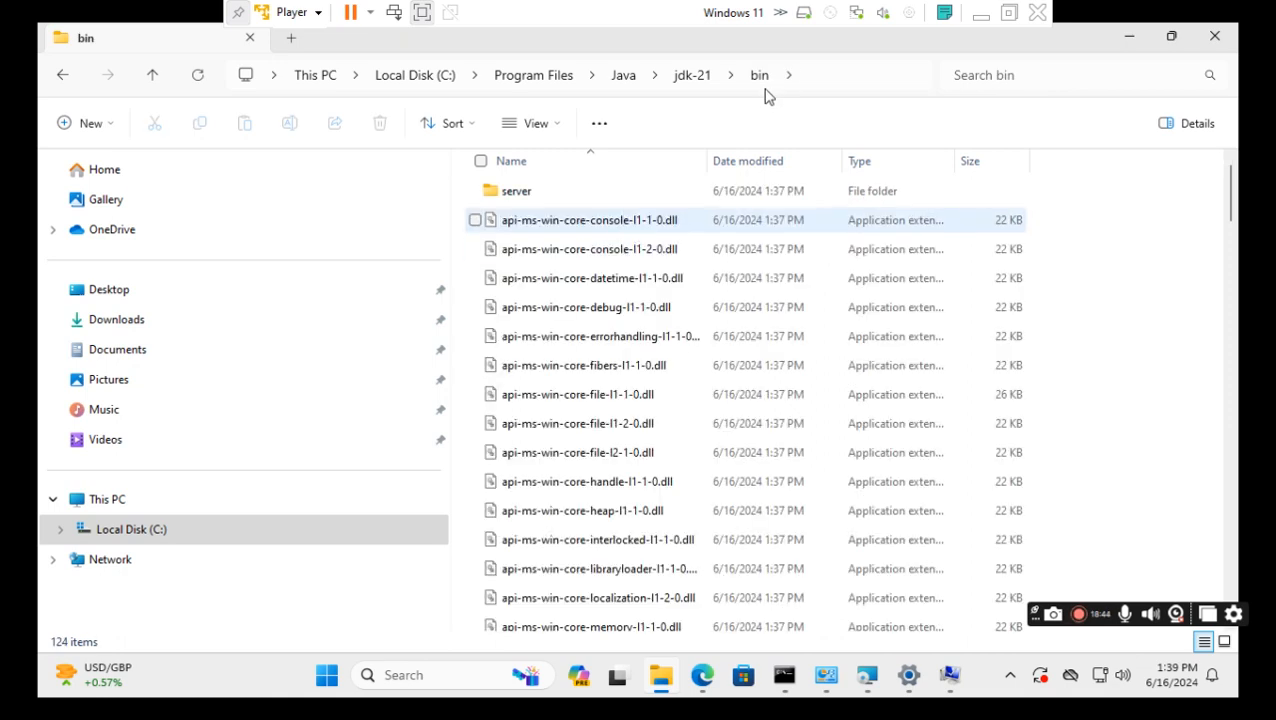
Copy the path C:\Program Files\Java\jdk-21\bin from the address bar and minimize File Explorer.
left_click(814, 82)
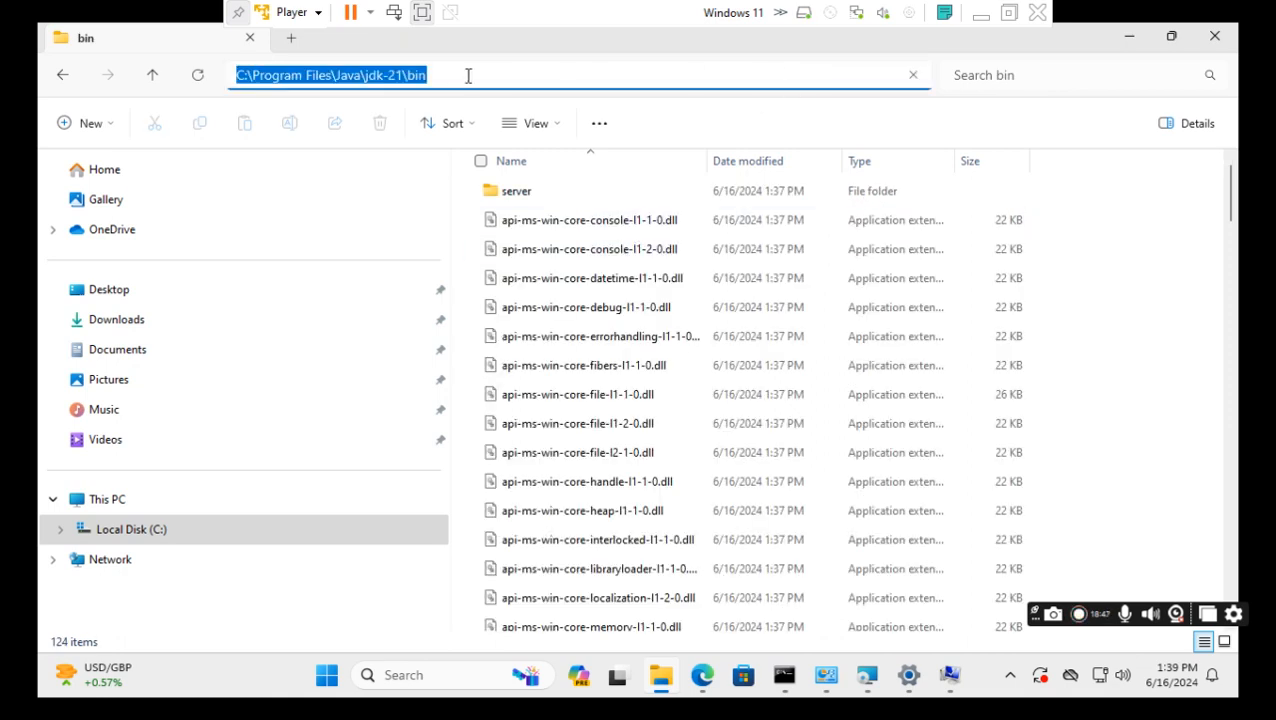
right_click(380, 79)
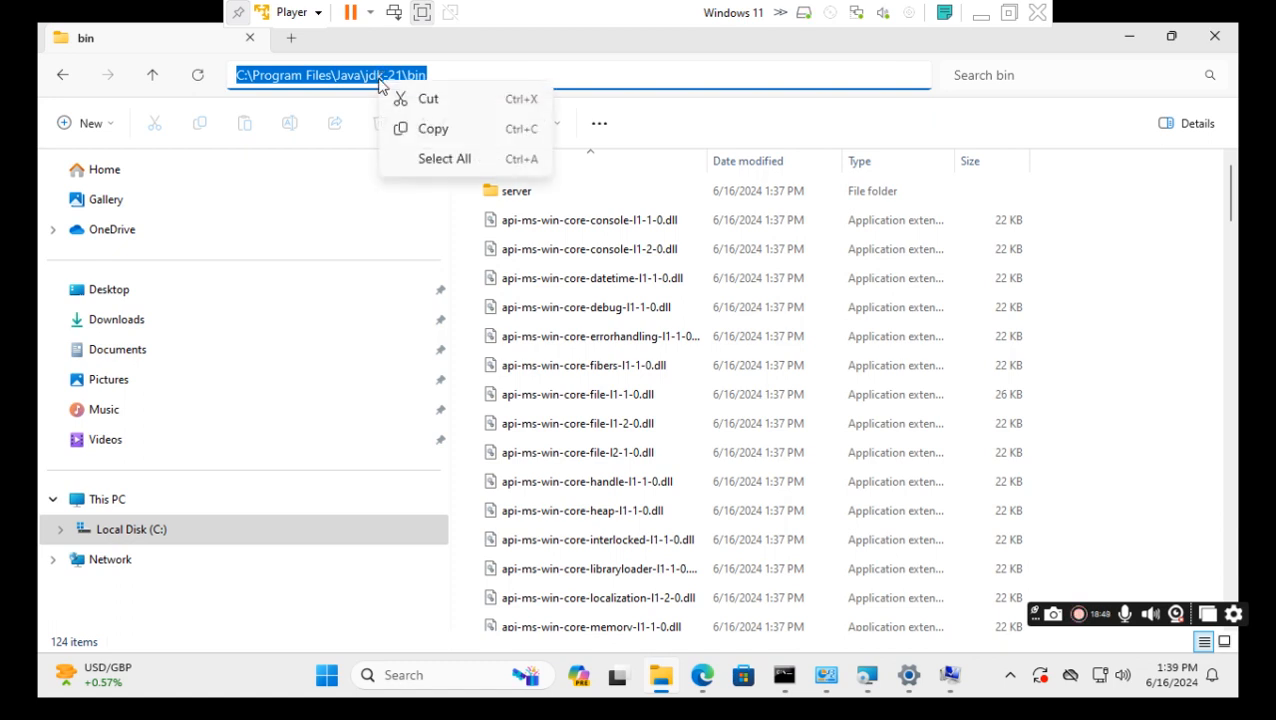
left_click(435, 130)
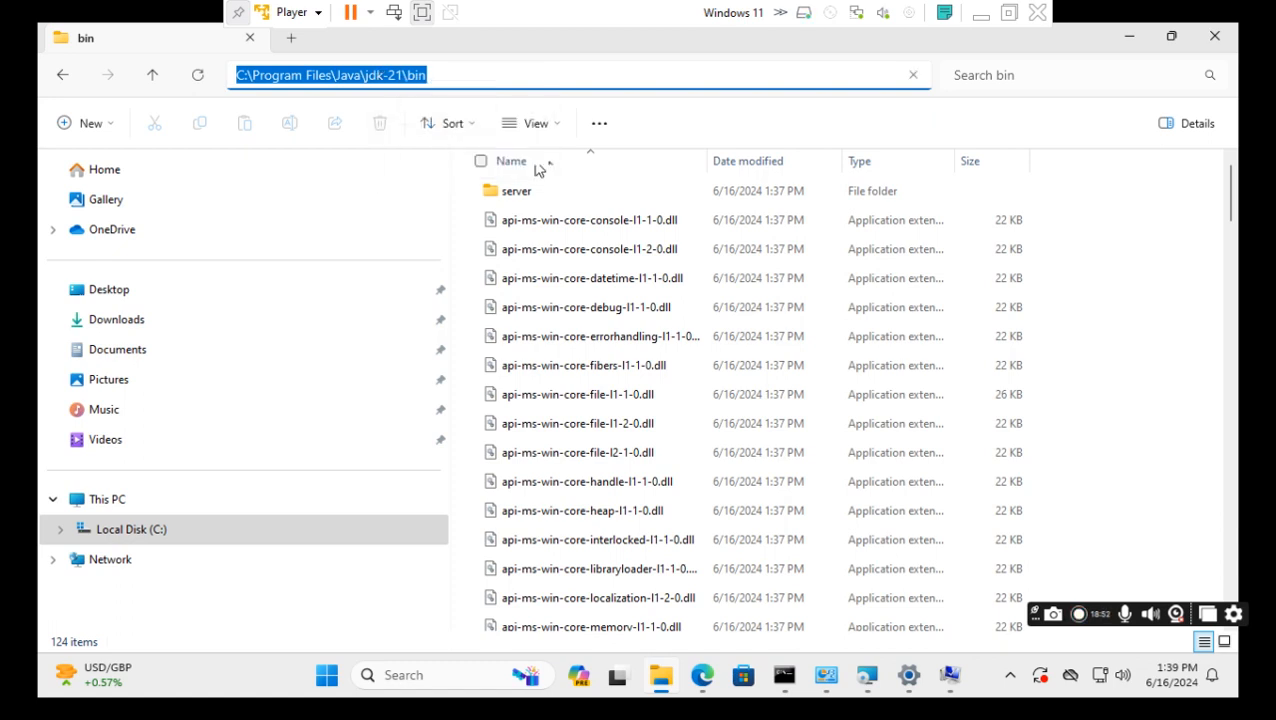
left_click(1131, 45)
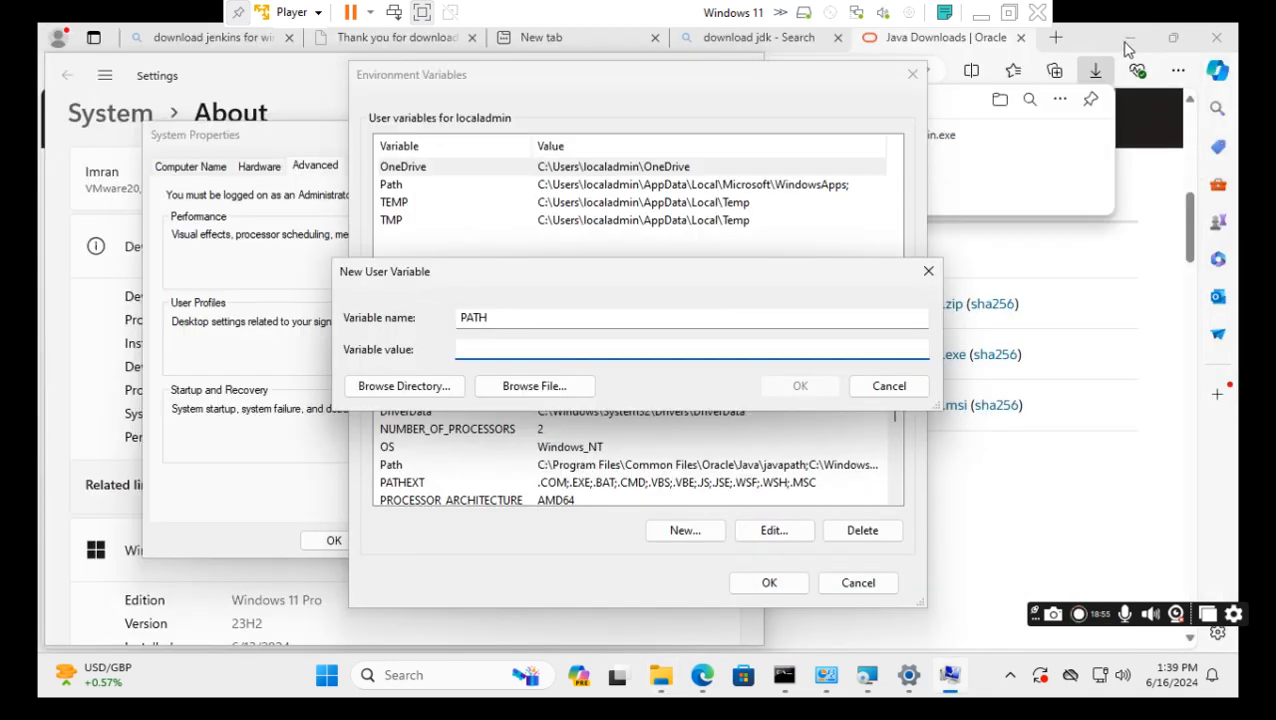
Paste C:\Program Files\Java\jdk-21\bin as the PATH value and confirm both dialogs.
right_click(483, 351)
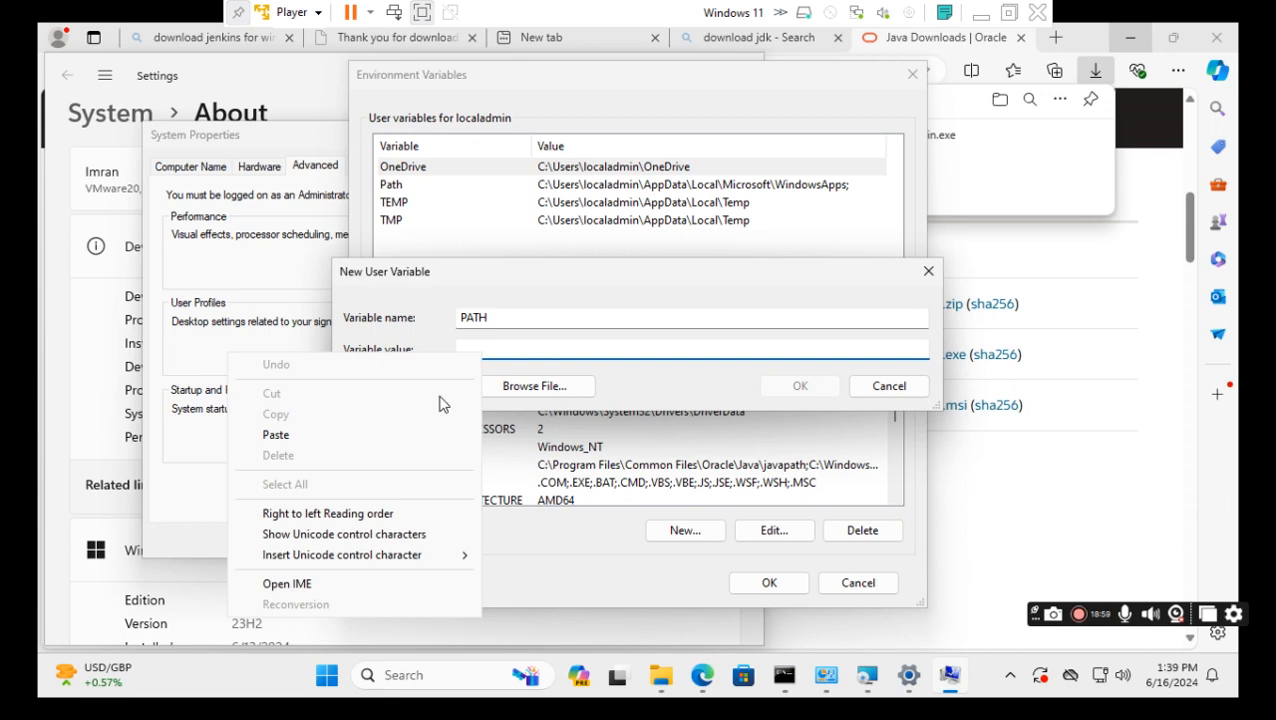
left_click(277, 437)
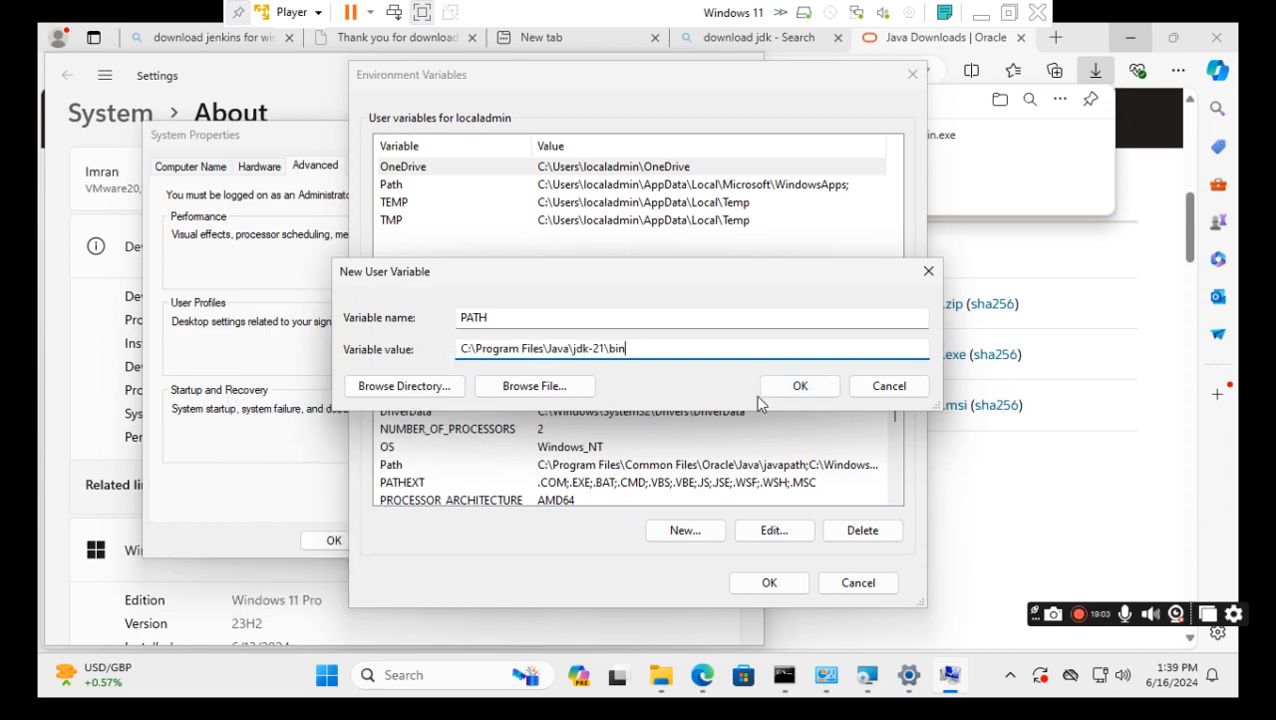
left_click(788, 393)
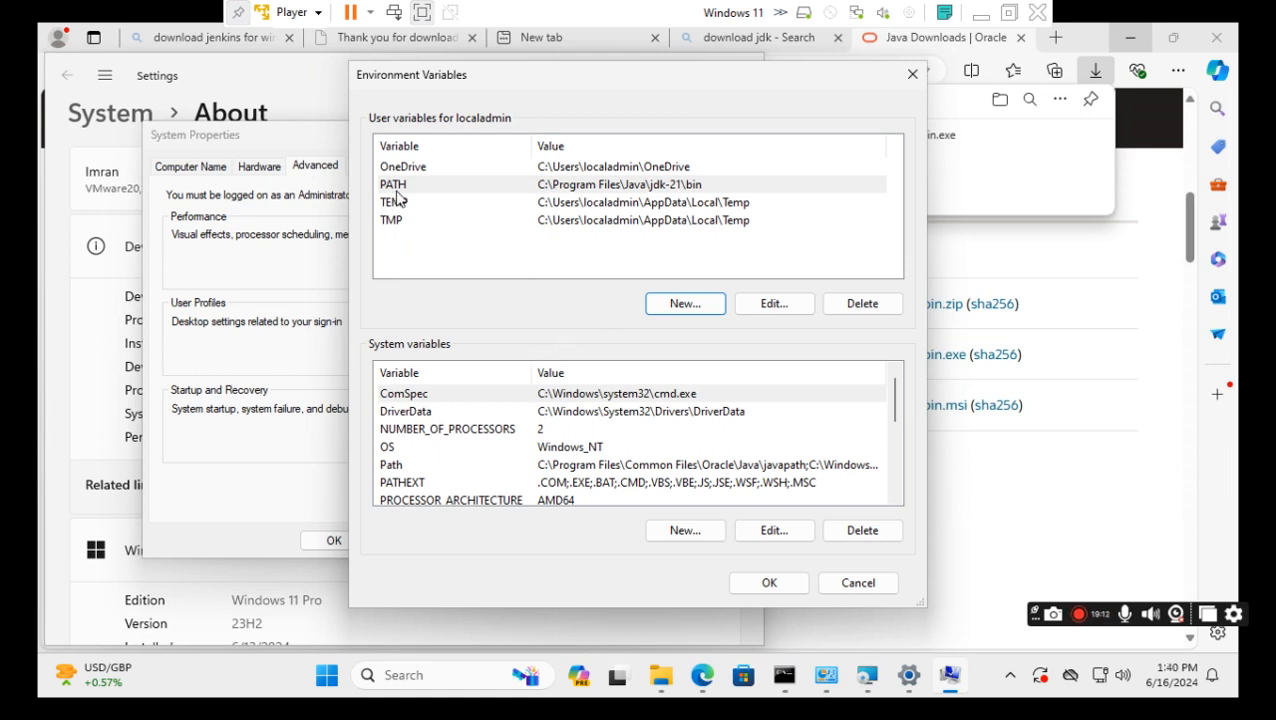
left_click(766, 583)
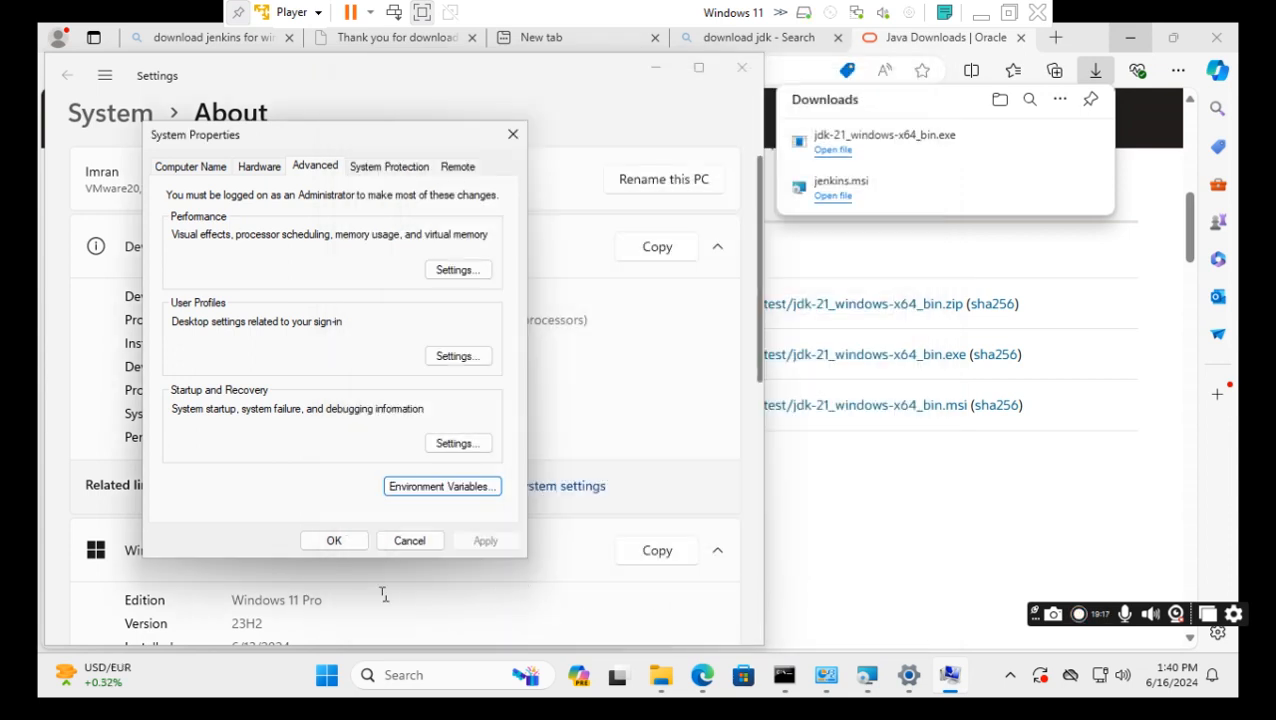
Close System Properties, rerun java -version in the old Command Prompt, then close it.
left_click(335, 541)
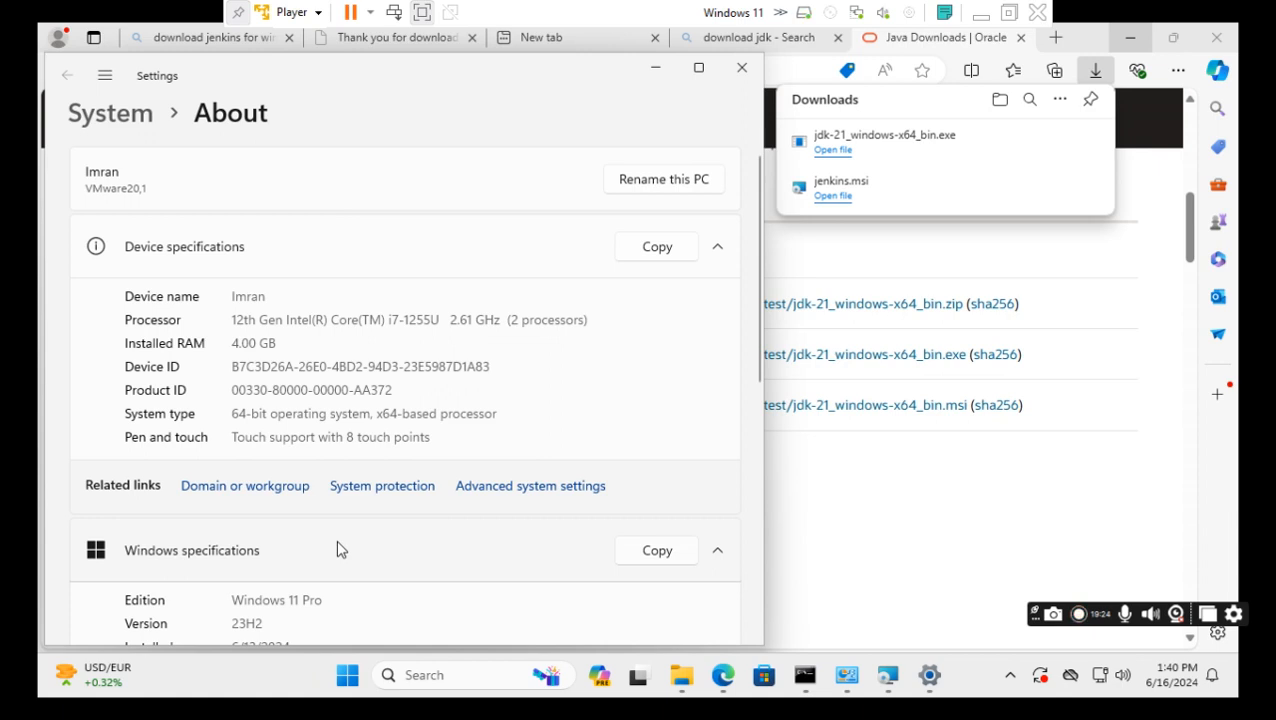
mouse_move(810, 686)
left_click(808, 683)
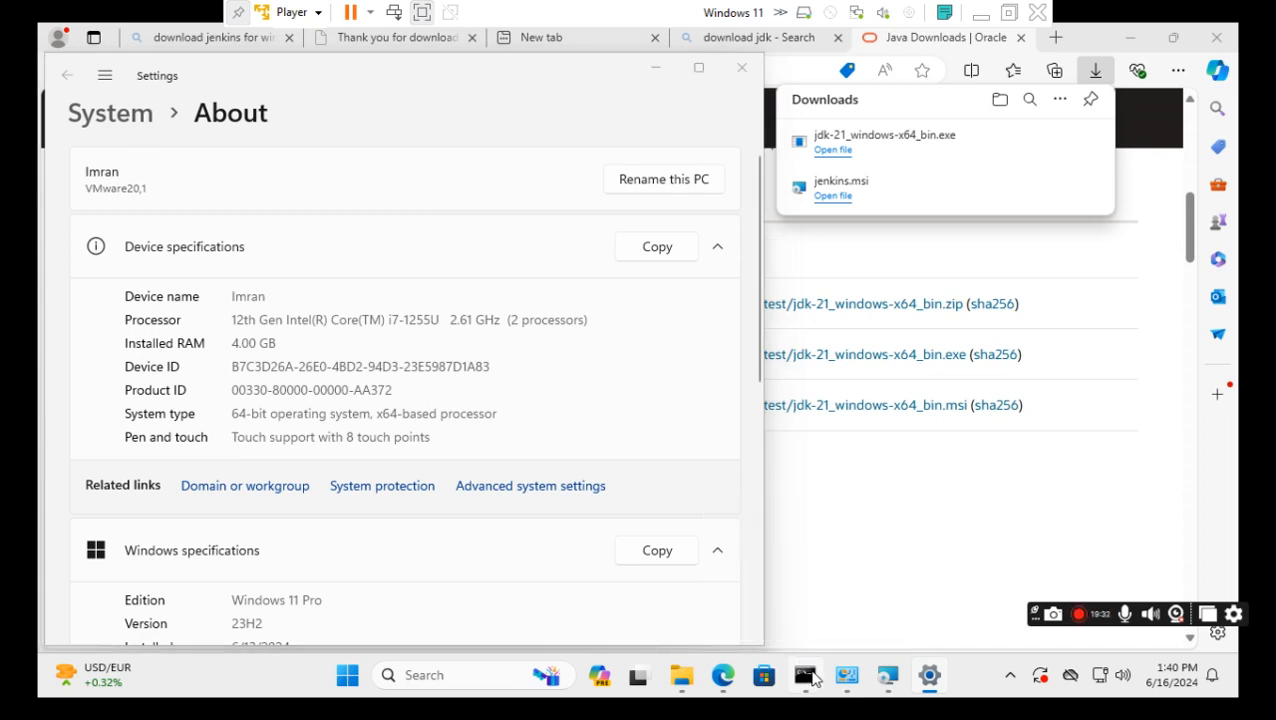
left_click(808, 678)
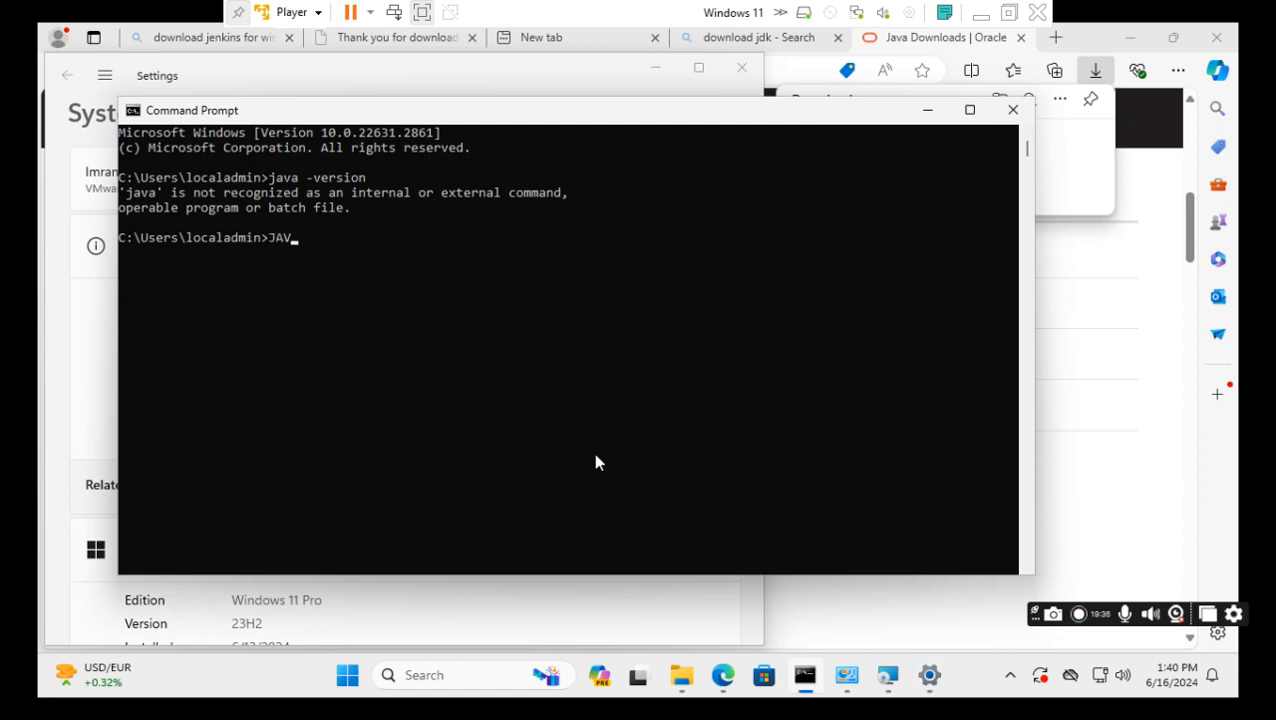
type("java -version")
key("Return")
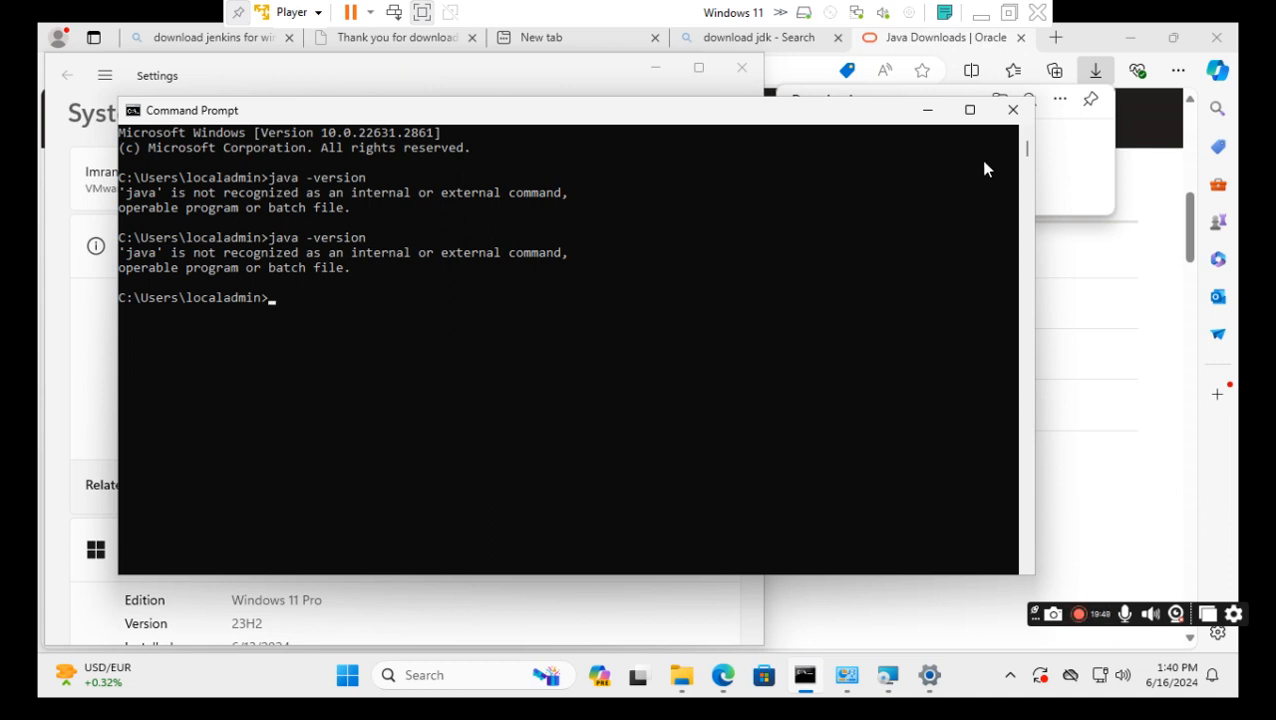
left_click(1012, 110)
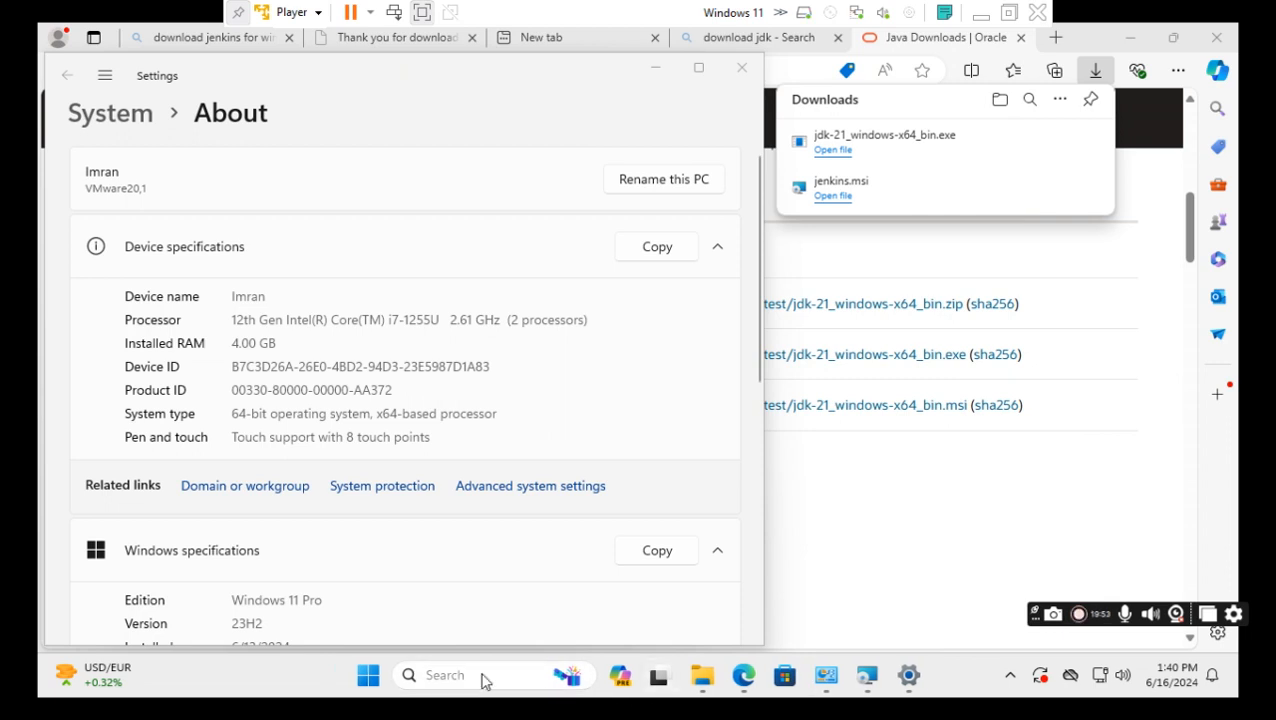
In a fresh Command Prompt, confirm java -version reports 21.0.3 LTS, then close it.
left_click(482, 678)
type("c")
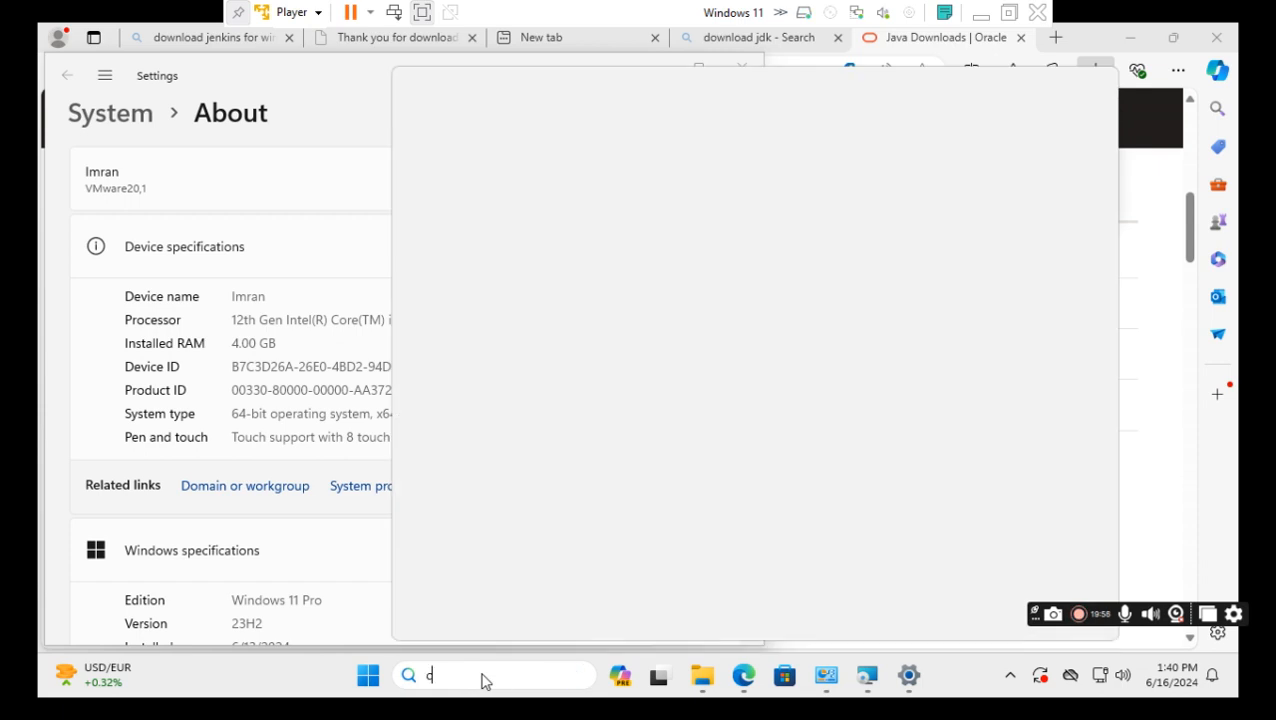
type("md")
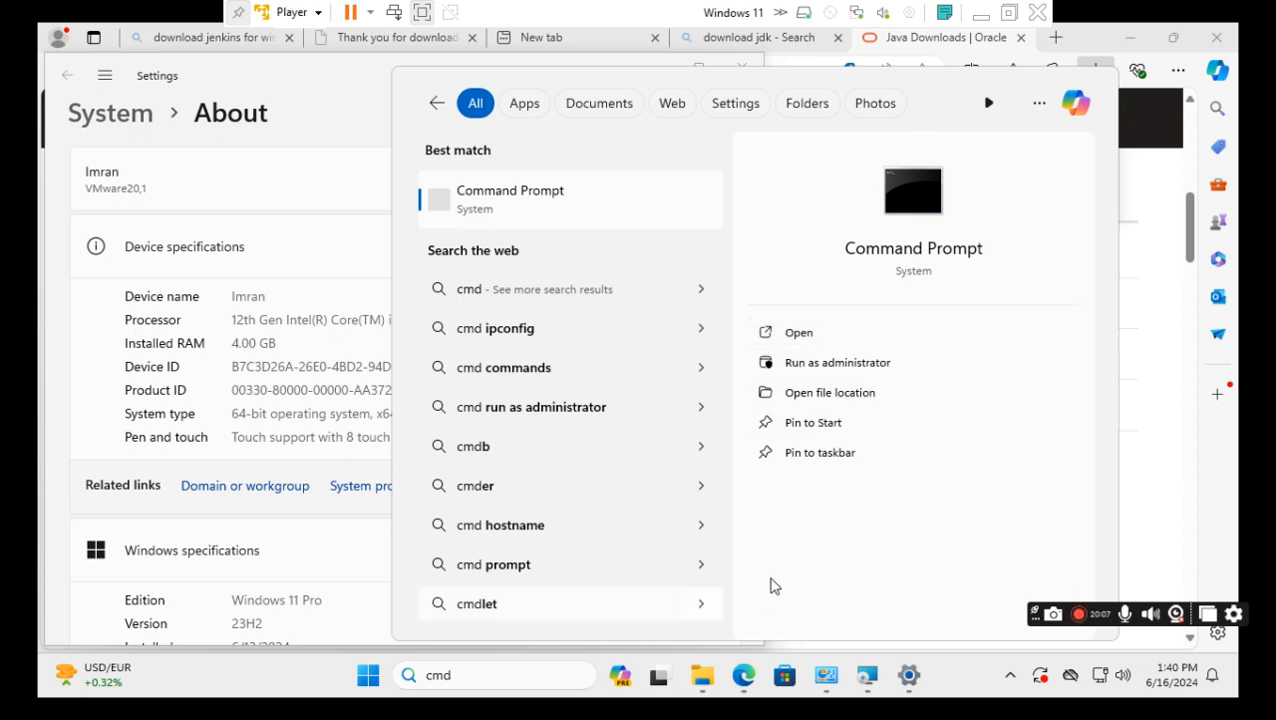
key("Return")
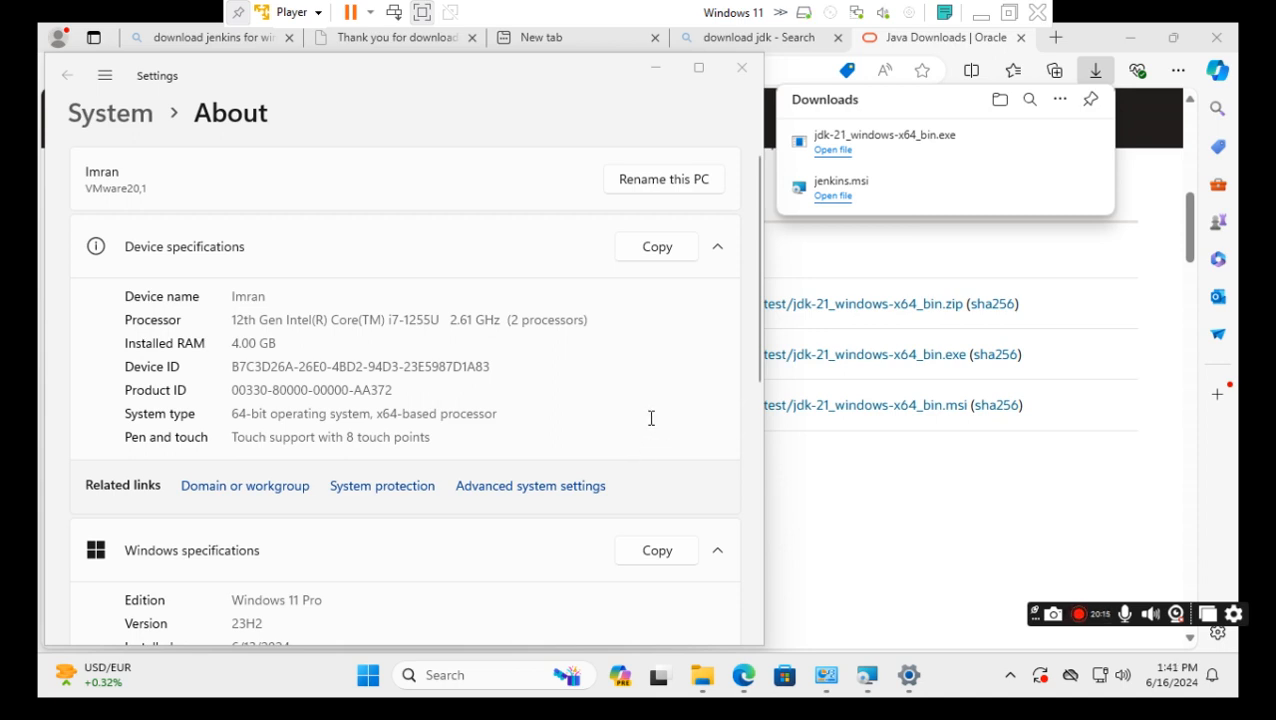
type("java -")
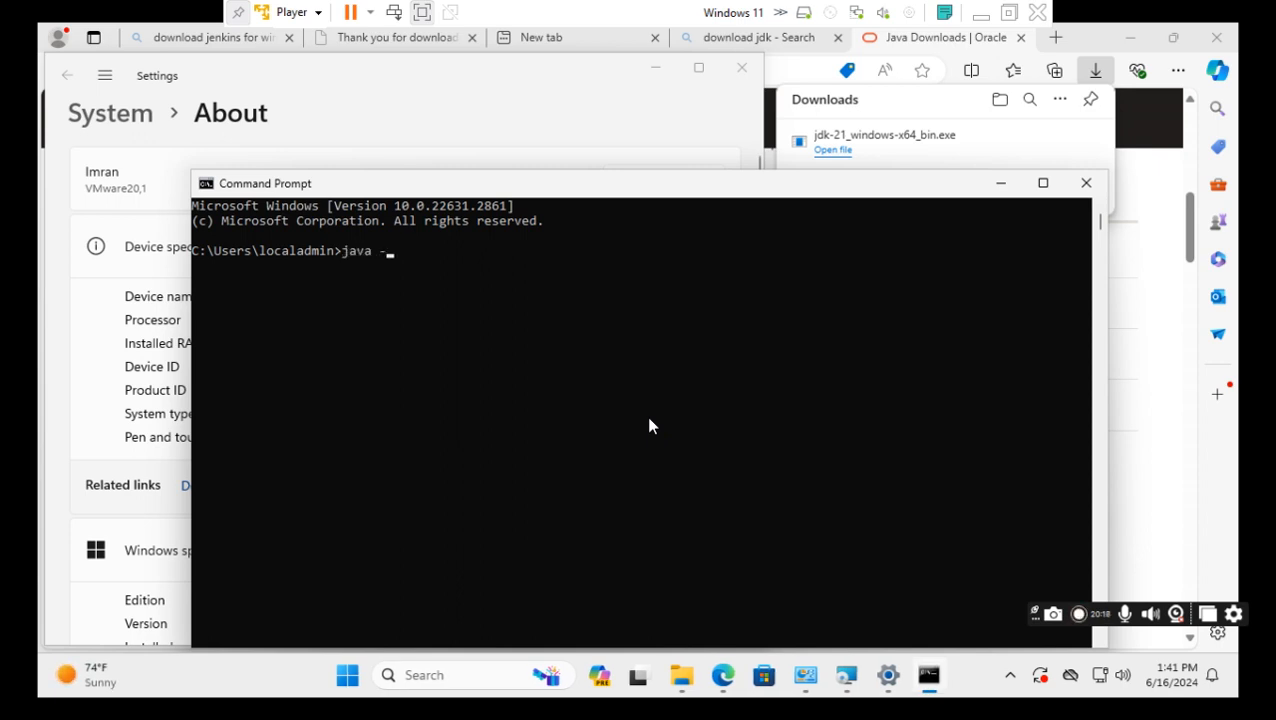
type("version")
key("Return")
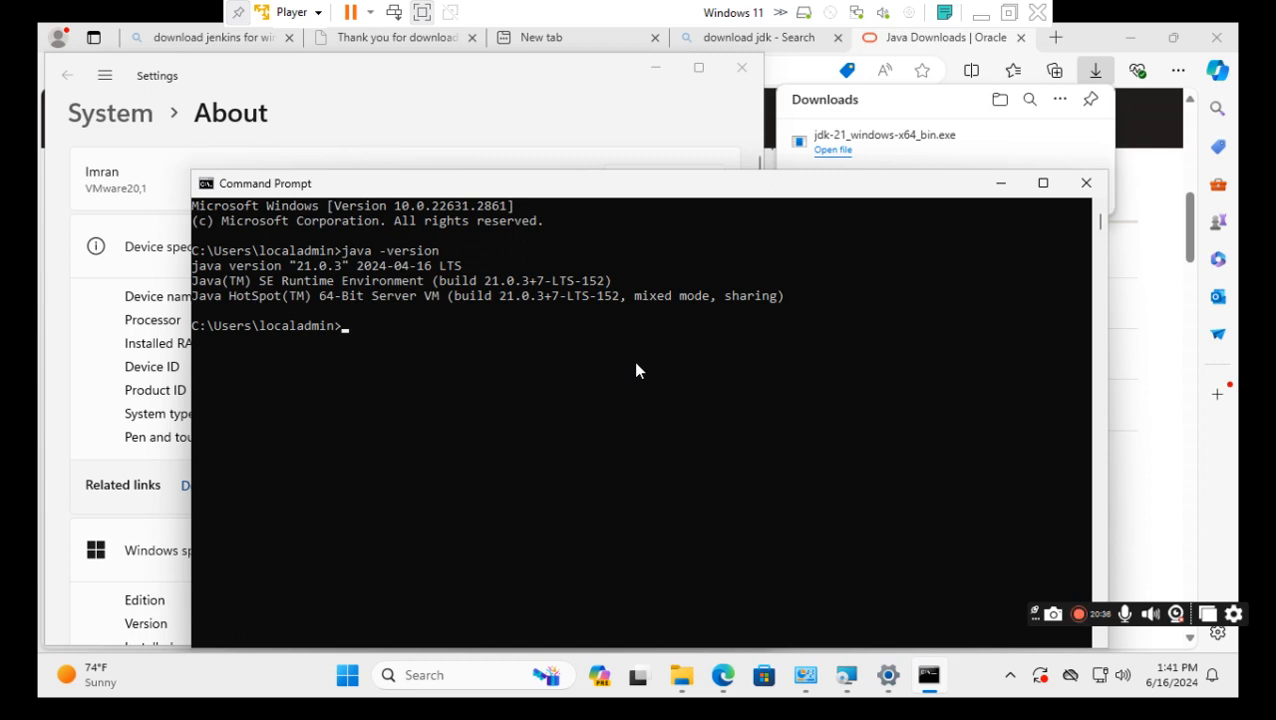
left_click(1085, 184)
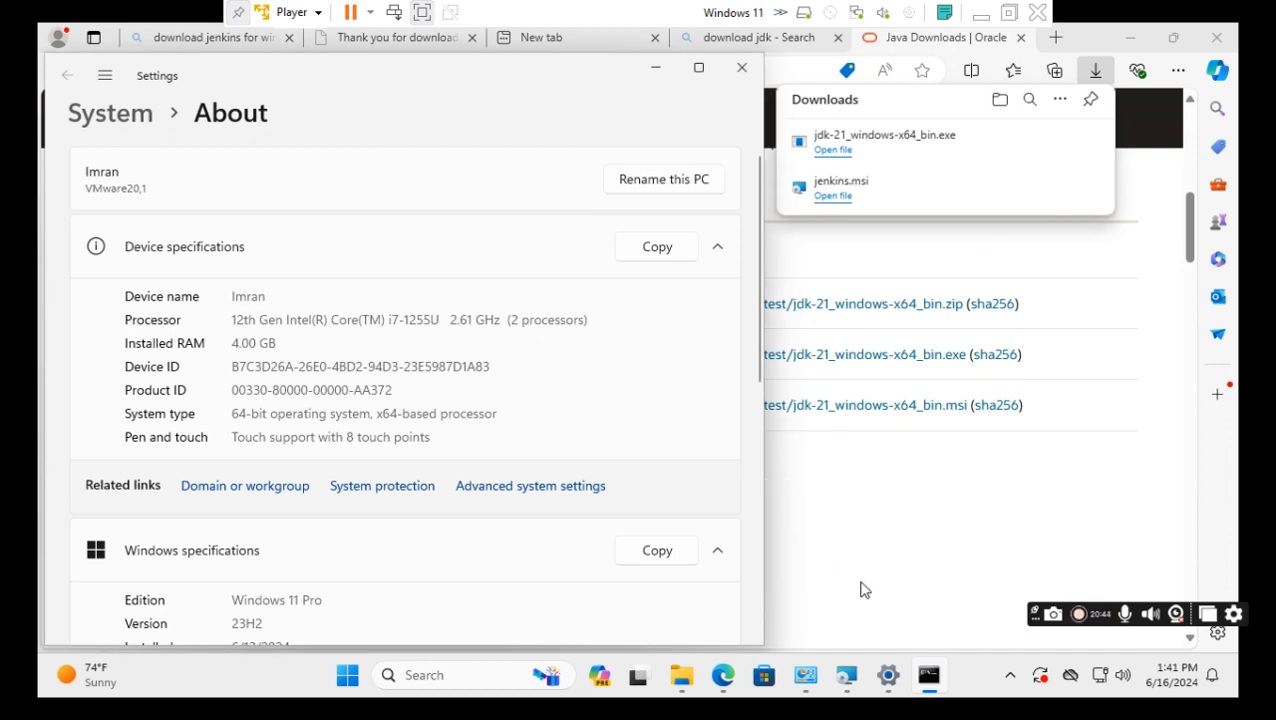
Return to the jdk-21 bin folder window and copy its full address.
mouse_move(855, 680)
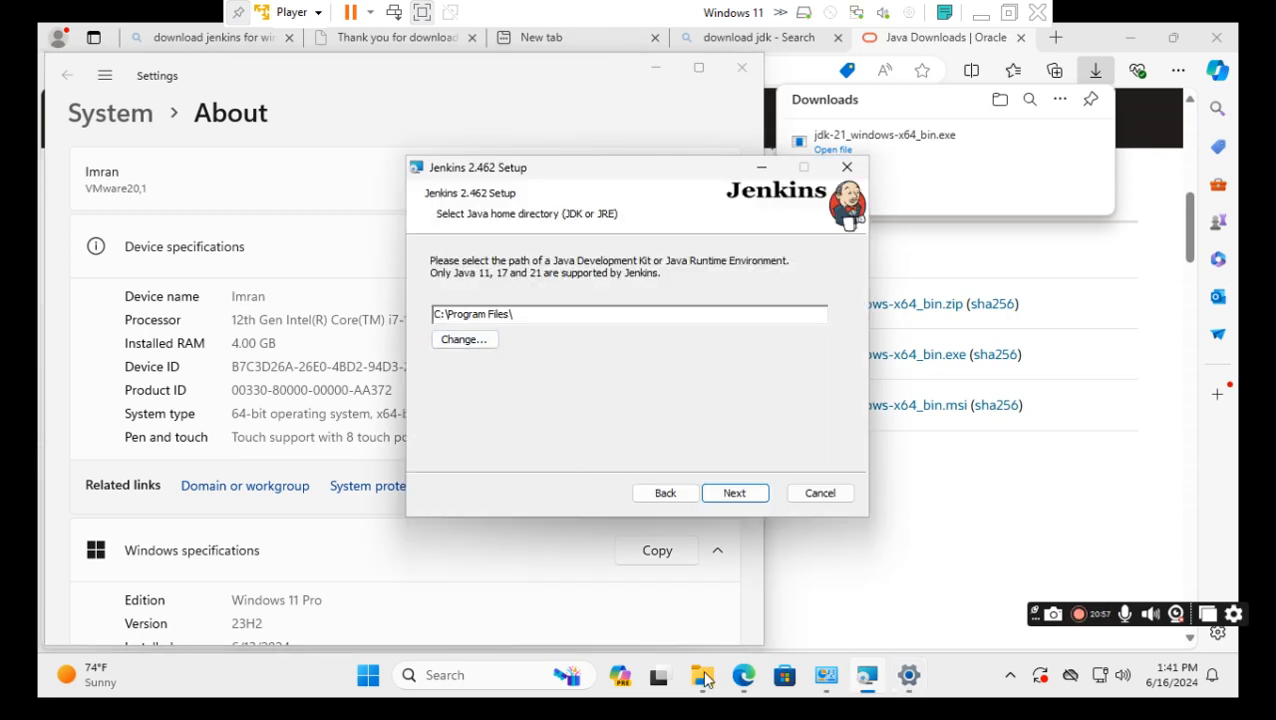
mouse_move(705, 680)
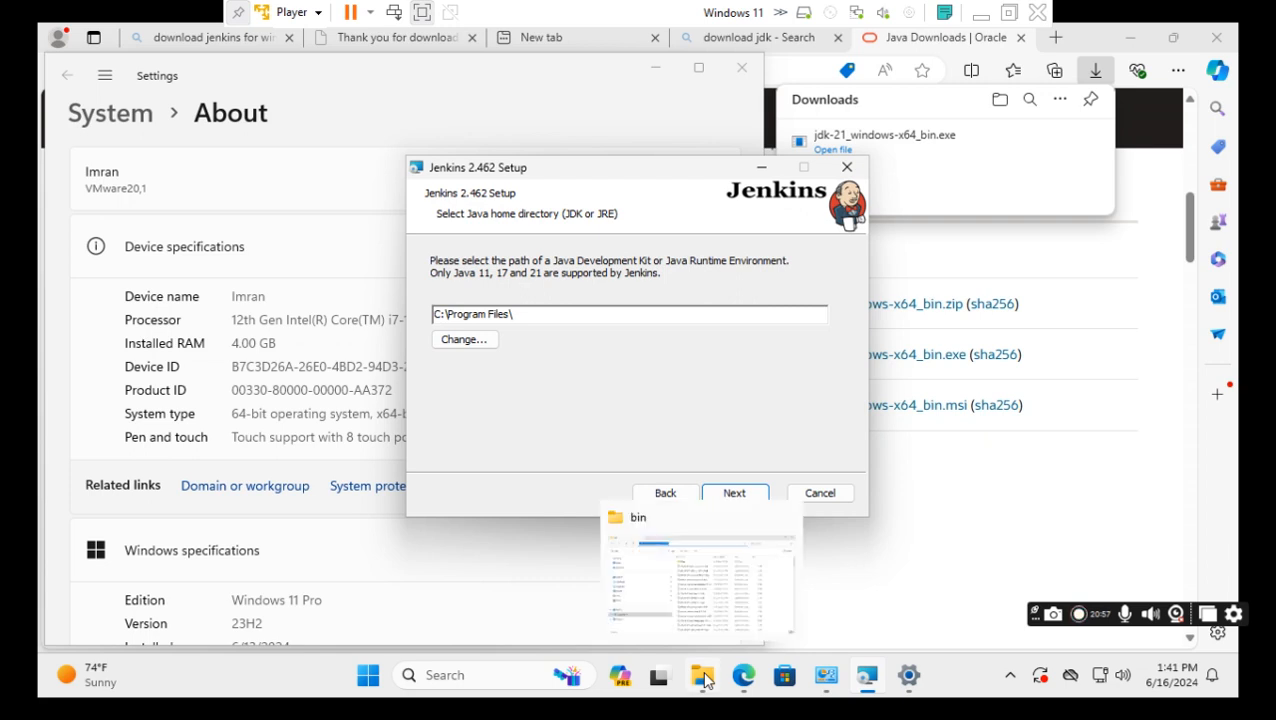
left_click(700, 528)
left_click(700, 528)
key("ctrl+n")
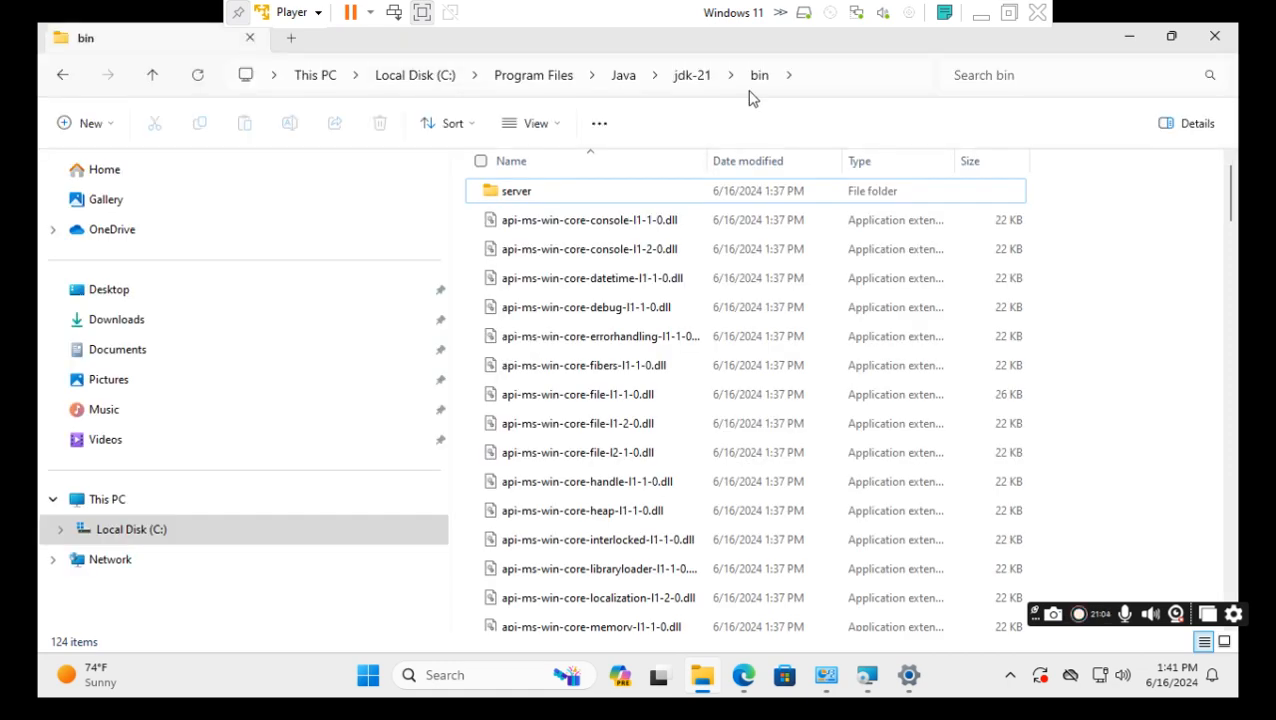
left_click(806, 82)
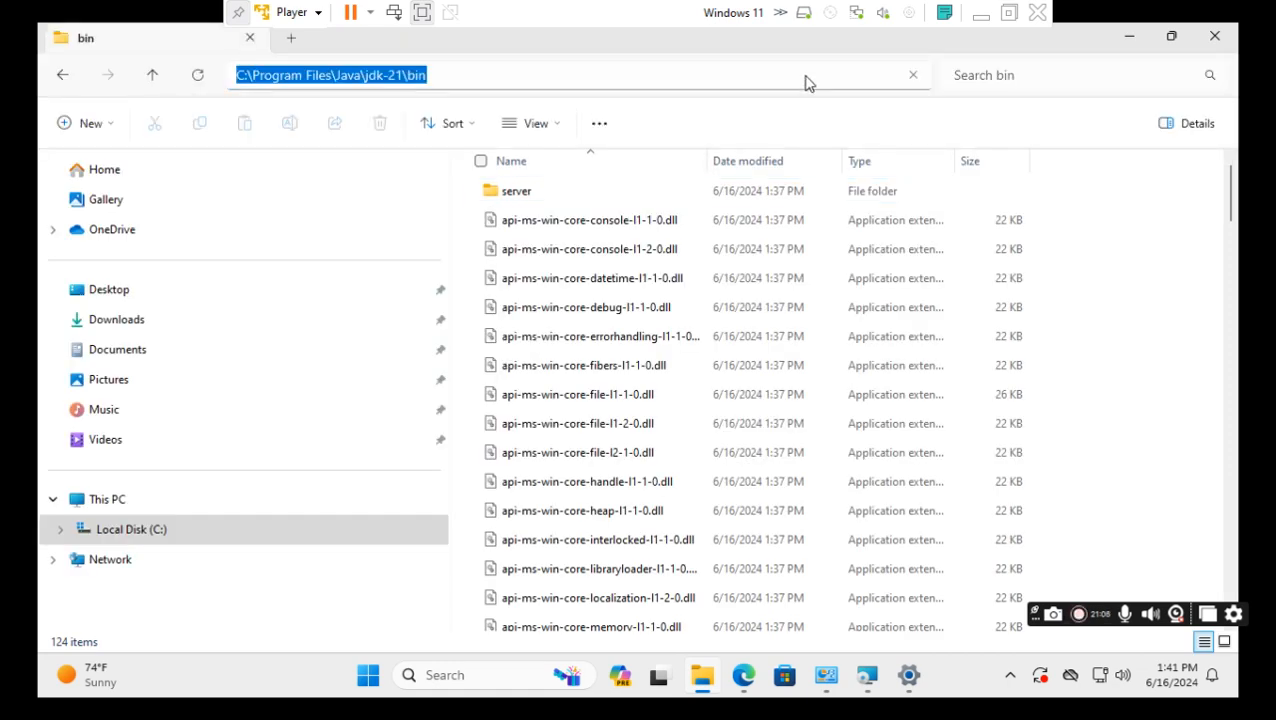
right_click(410, 84)
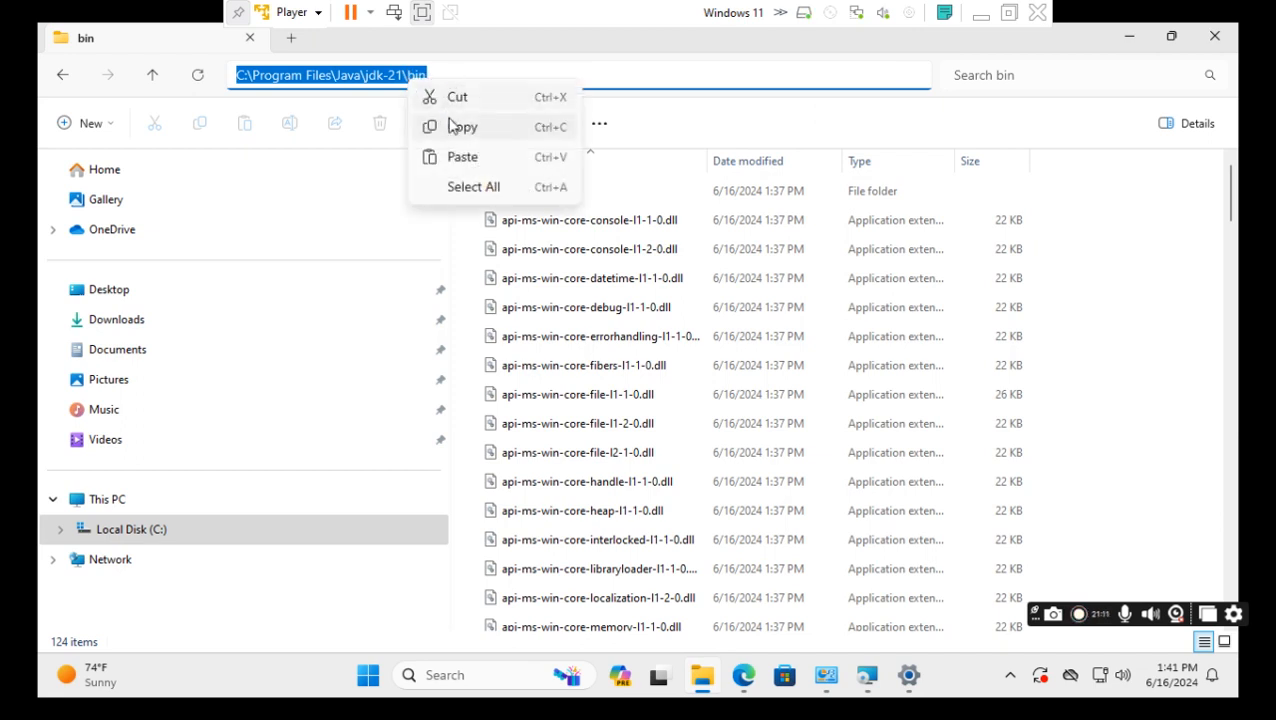
left_click(430, 75)
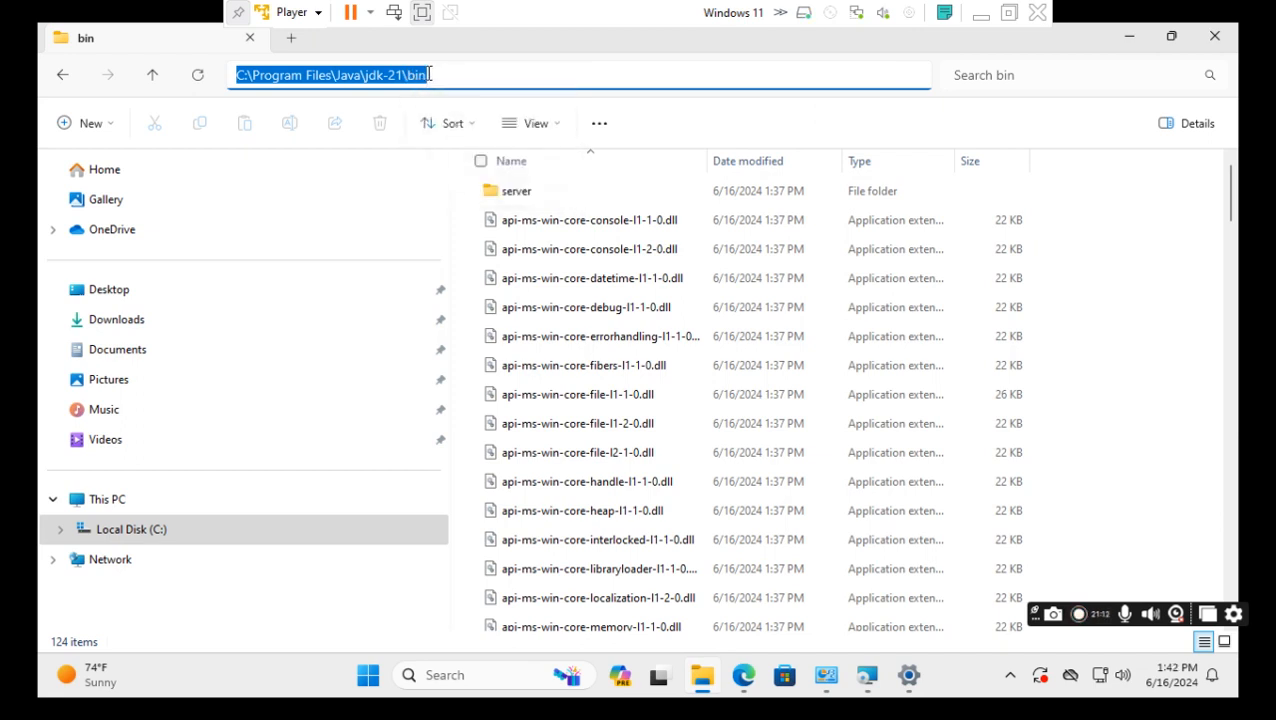
Copy only C:\Program Files\Java\jdk-21 from the address, leaving out bin.
left_click(404, 77)
left_click_drag(406, 77, 237, 75)
right_click(260, 76)
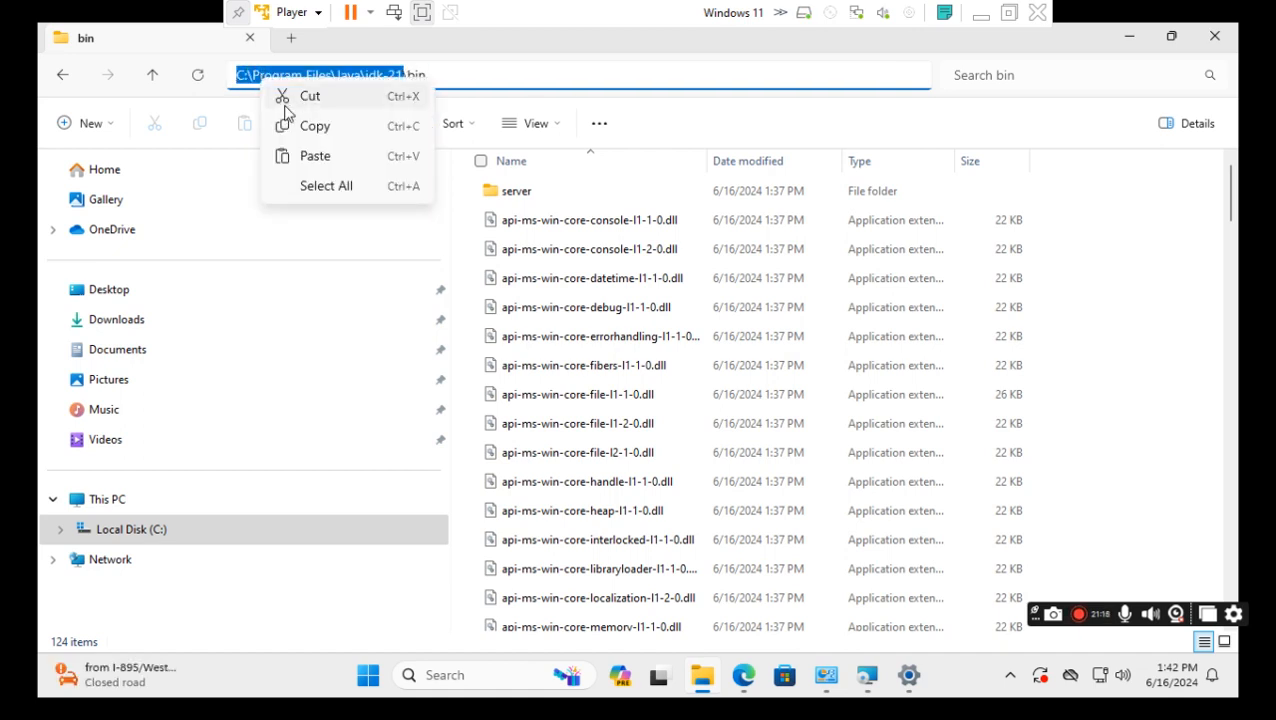
left_click(322, 128)
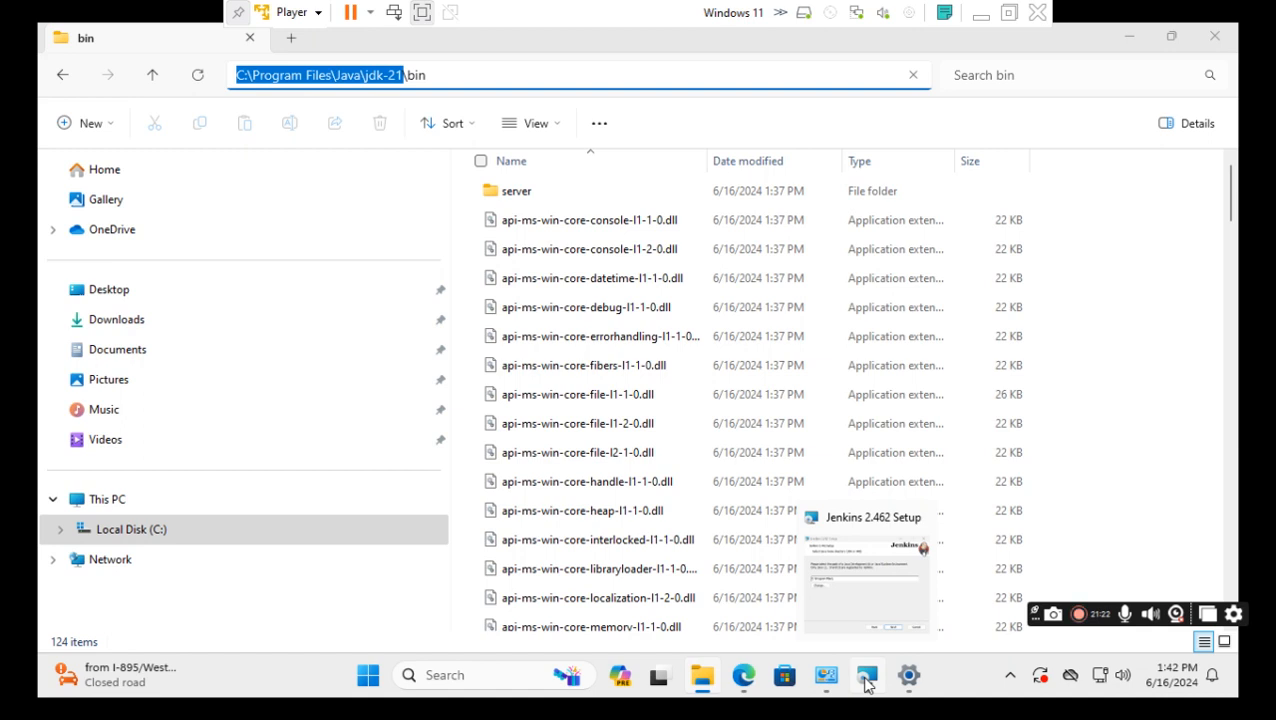
Set Jenkins' Java home to C:\Program Files\Java\jdk-21 and accept the default features.
key("alt+Tab")
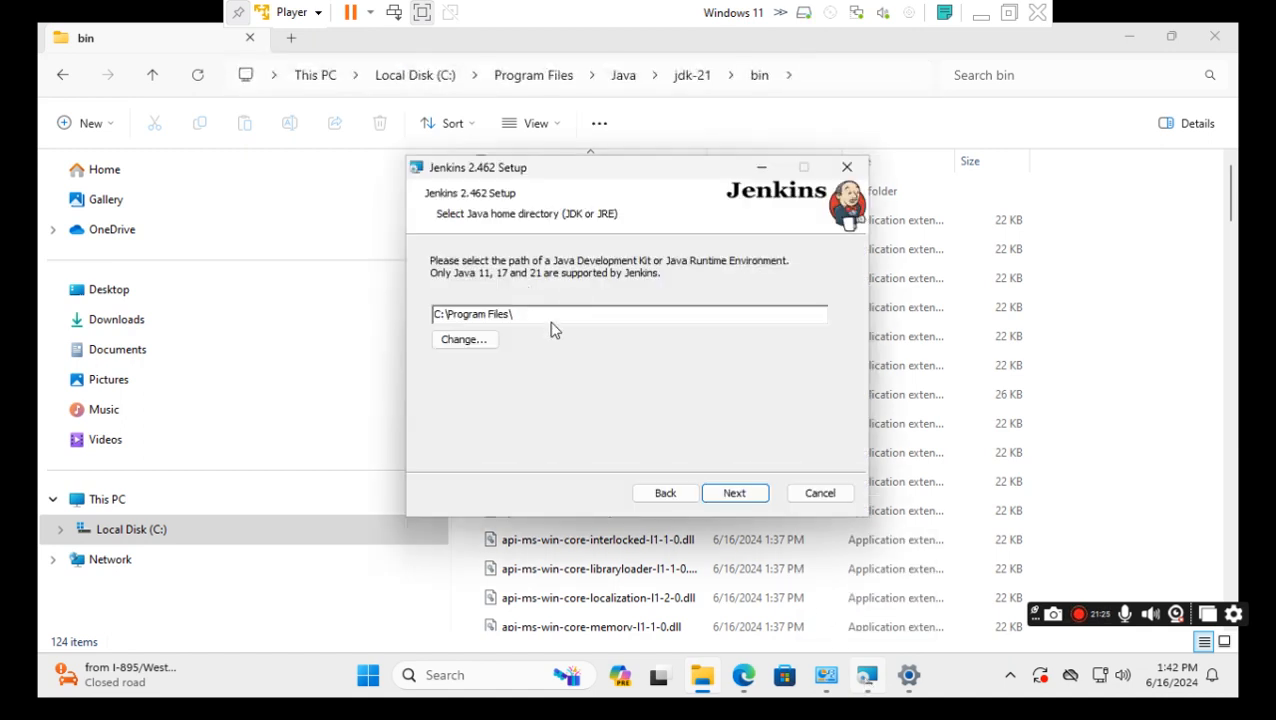
left_click_drag(547, 314, 419, 320)
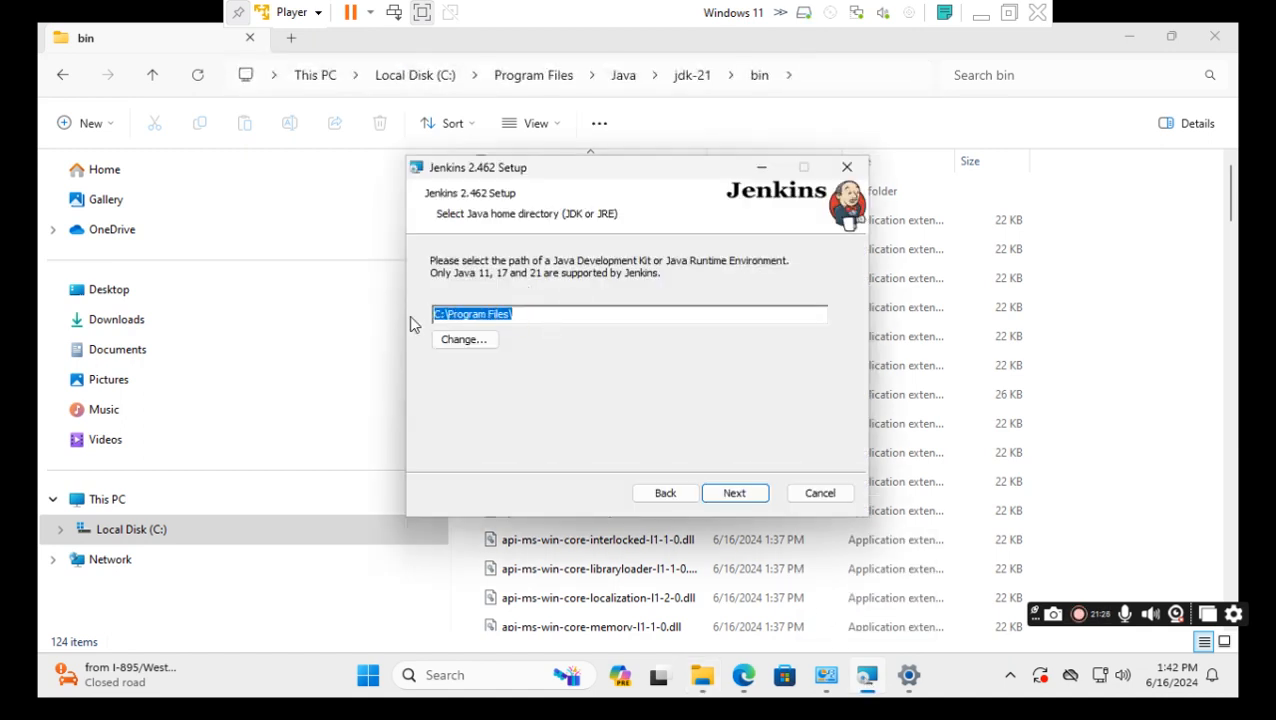
key("ctrl+v")
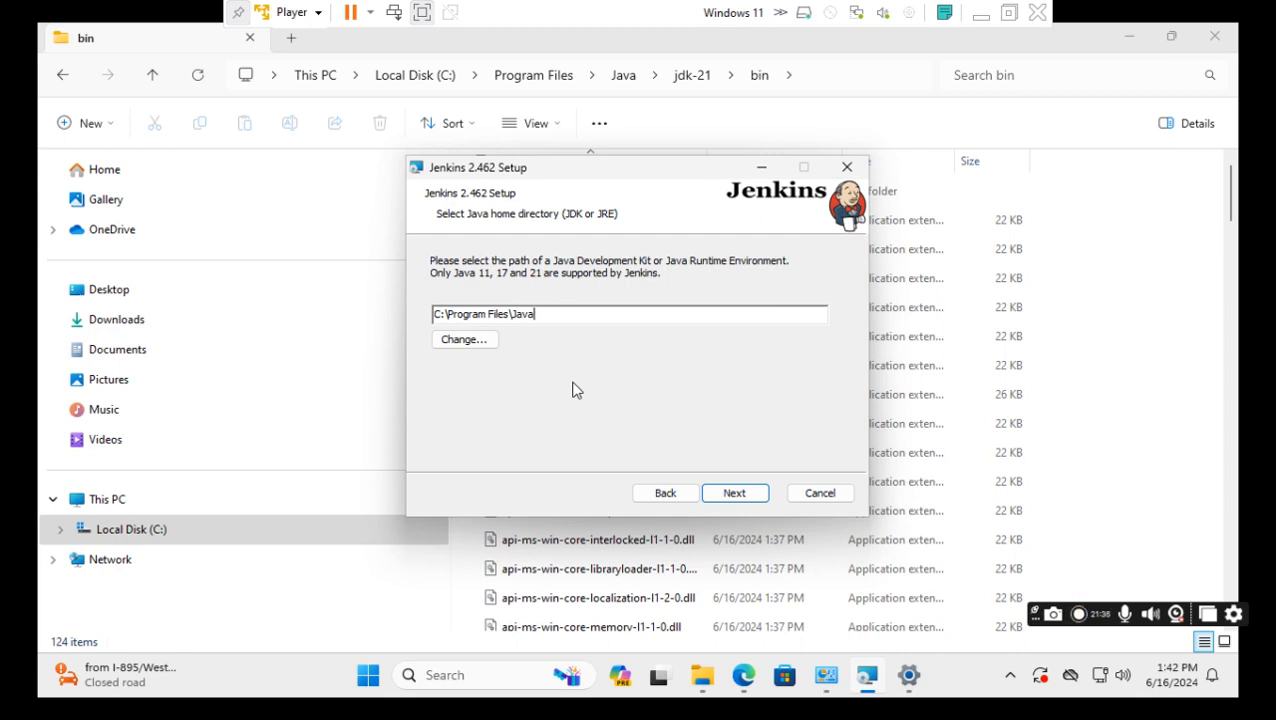
type("\\jdk-21")
left_click(736, 498)
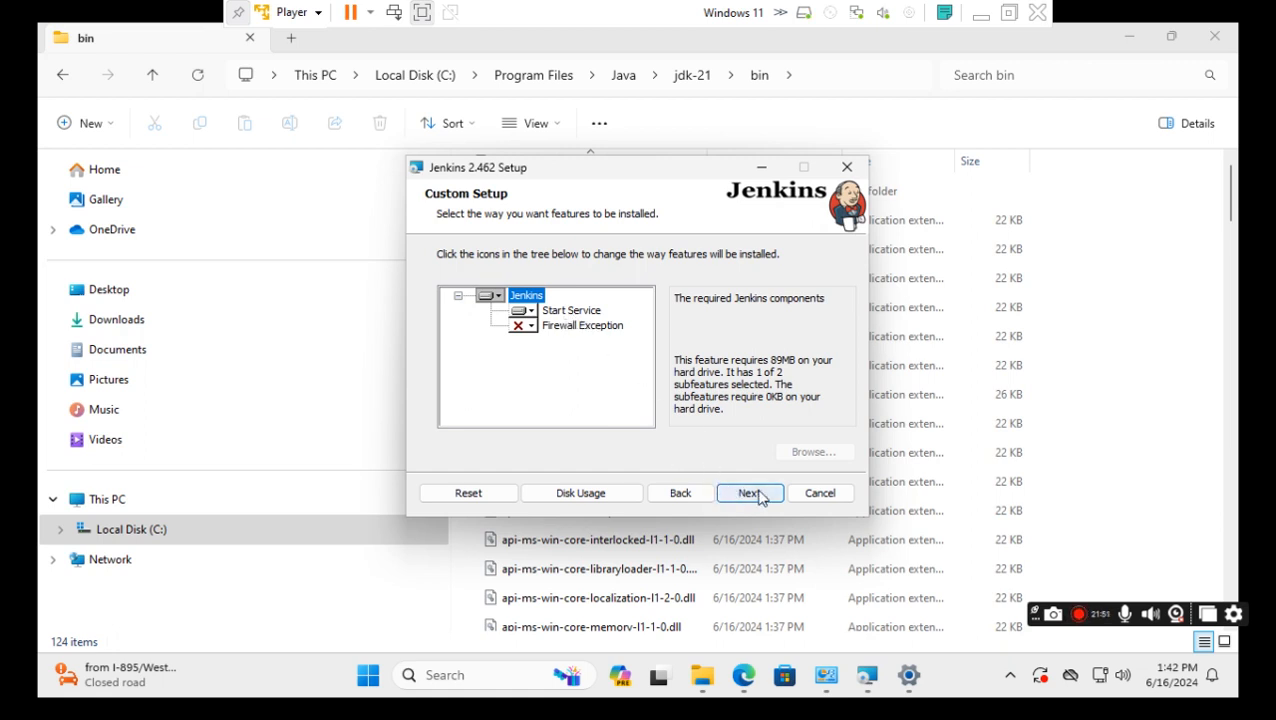
left_click(757, 503)
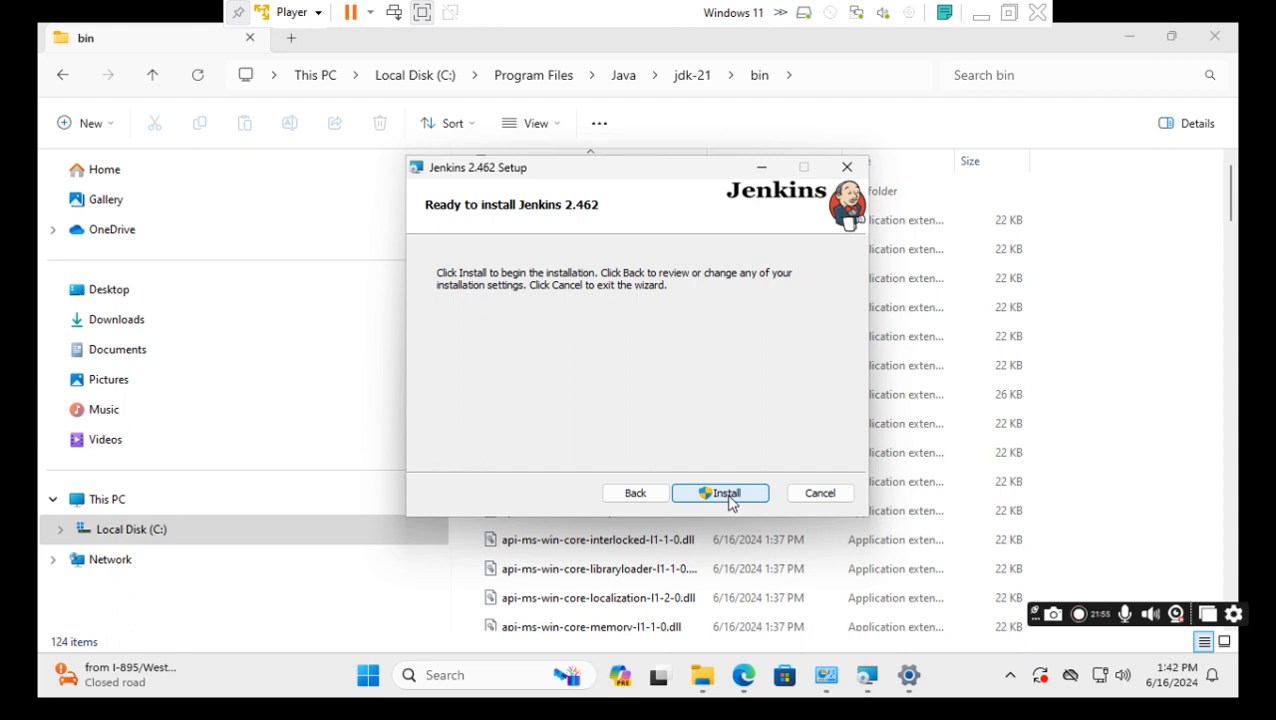
Install Jenkins 2.462, approve the UAC prompt, and finish the wizard.
left_click(729, 495)
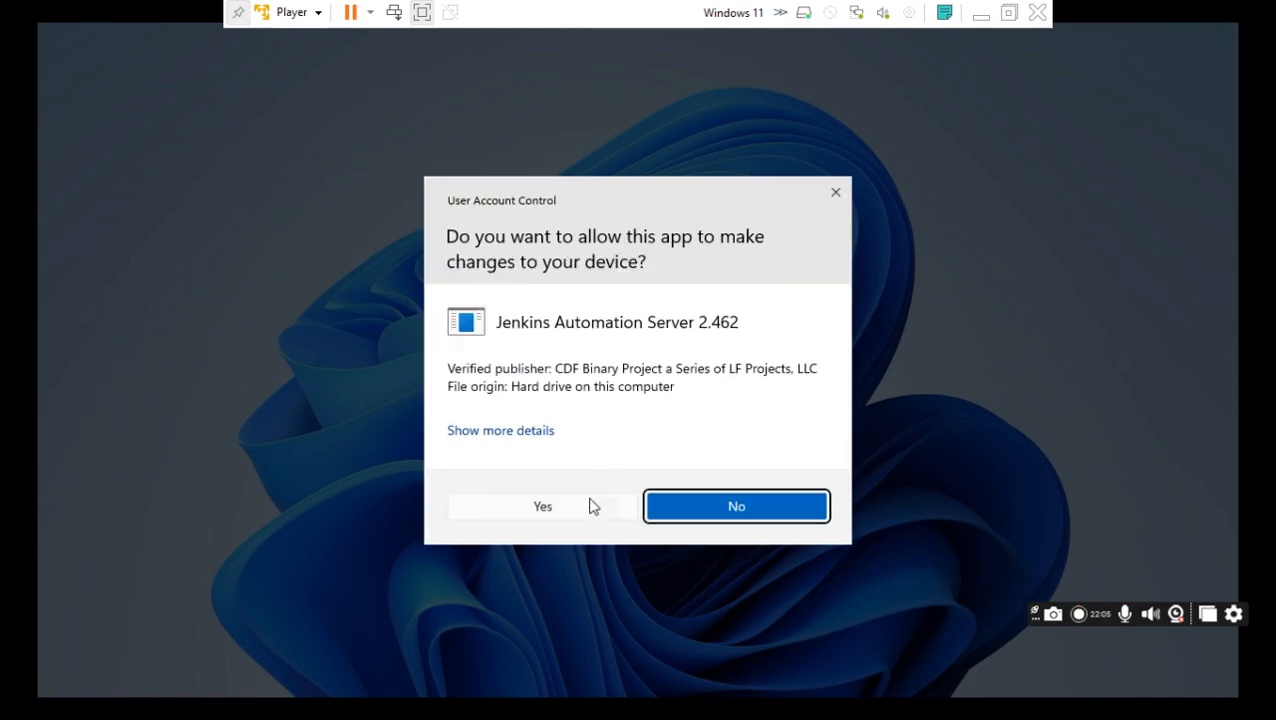
left_click(553, 508)
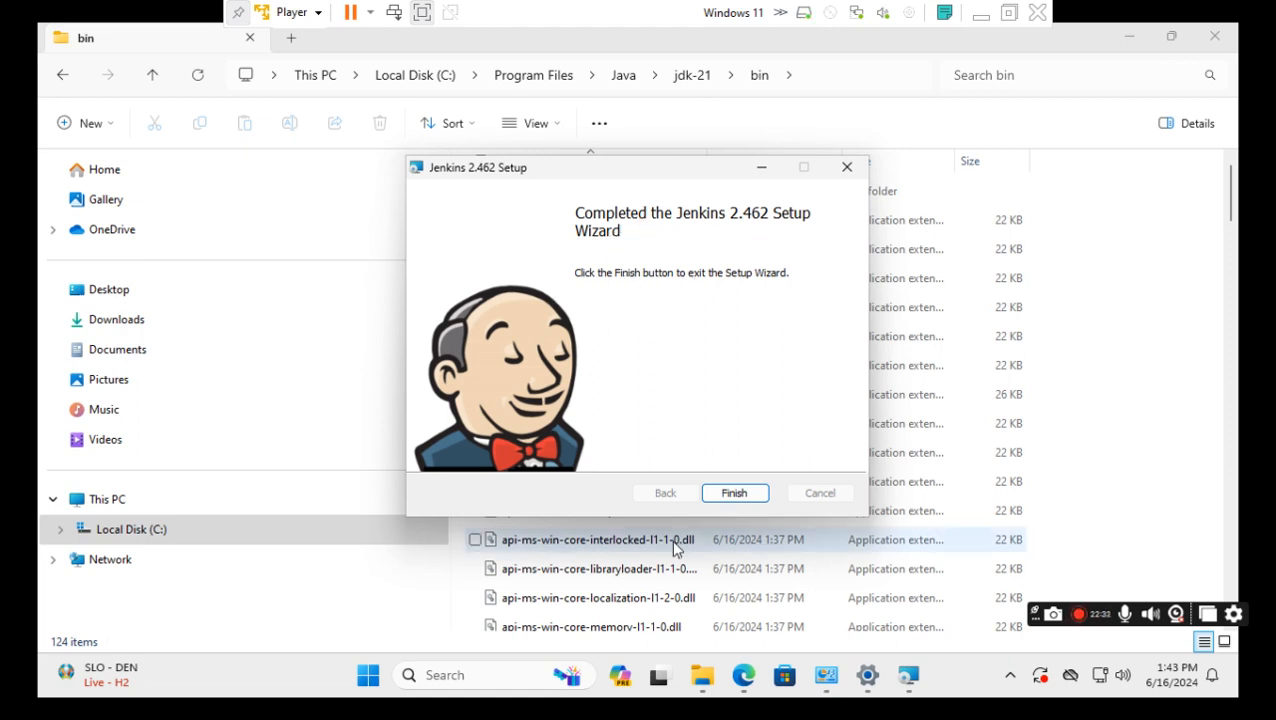
left_click(742, 498)
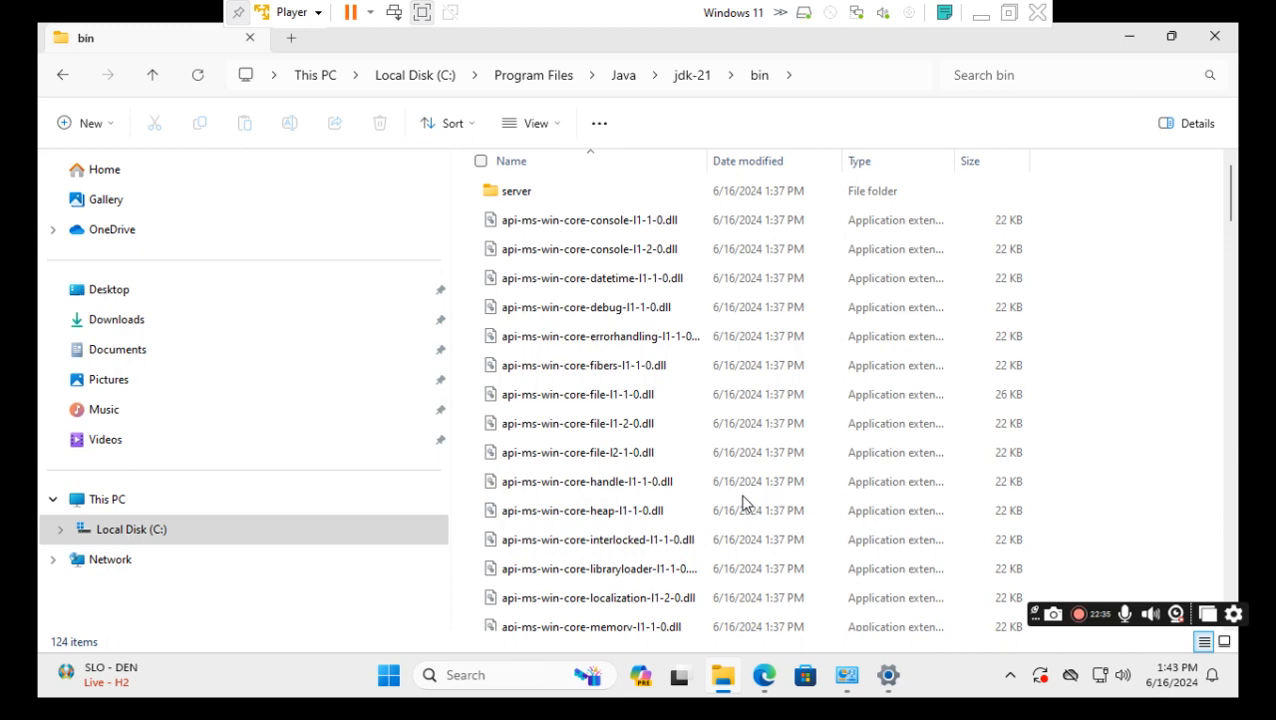
Close the bin folder window, minimize the VM, and launch Edge on the host.
left_click(1215, 36)
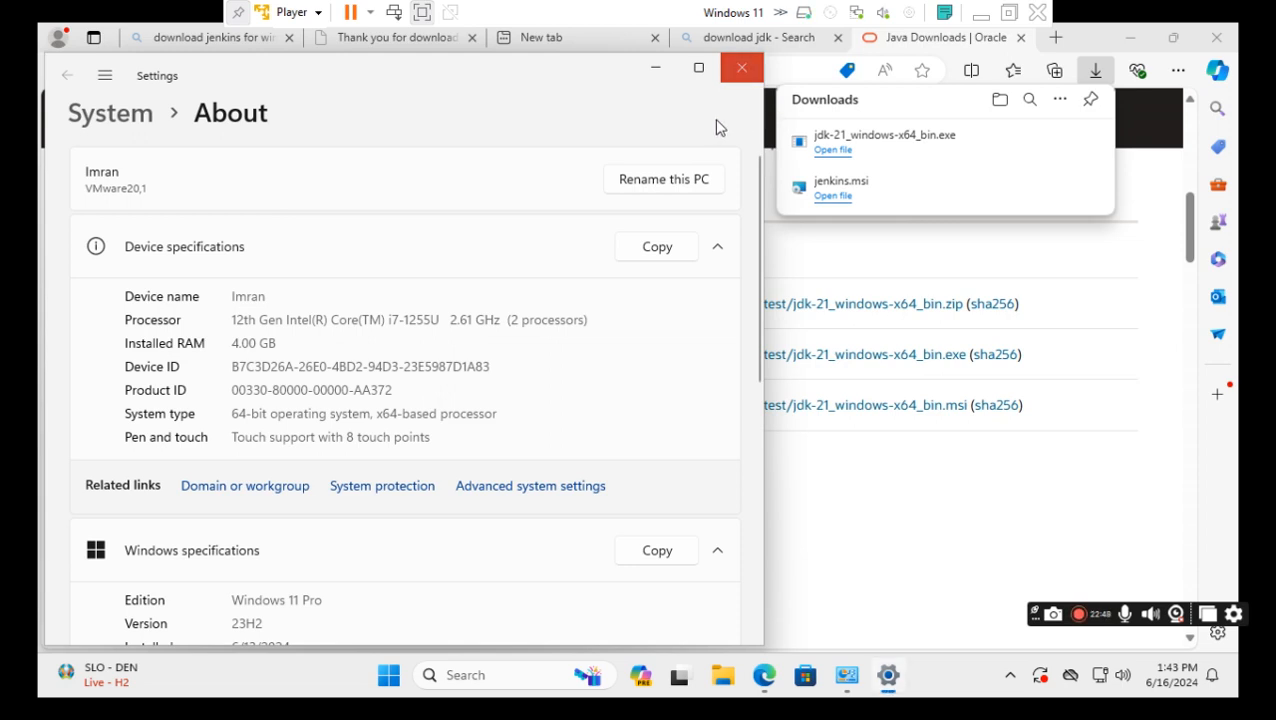
left_click(955, 55)
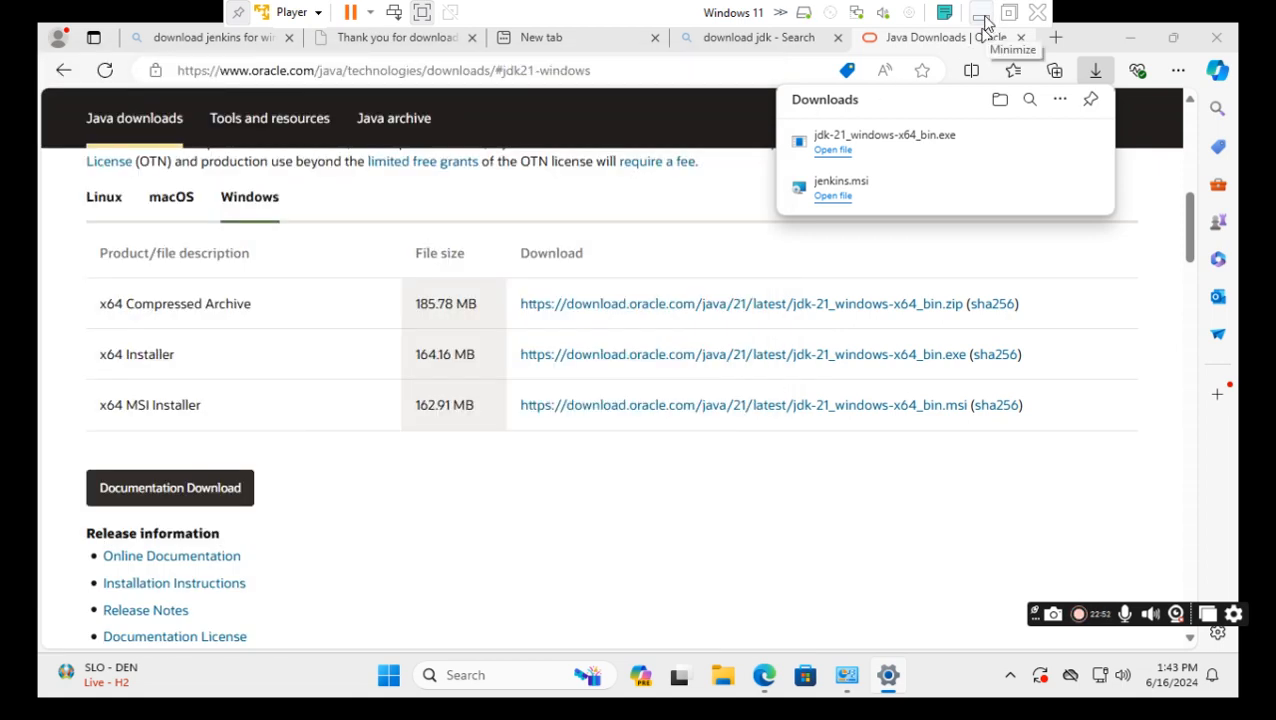
left_click(982, 14)
left_click(680, 698)
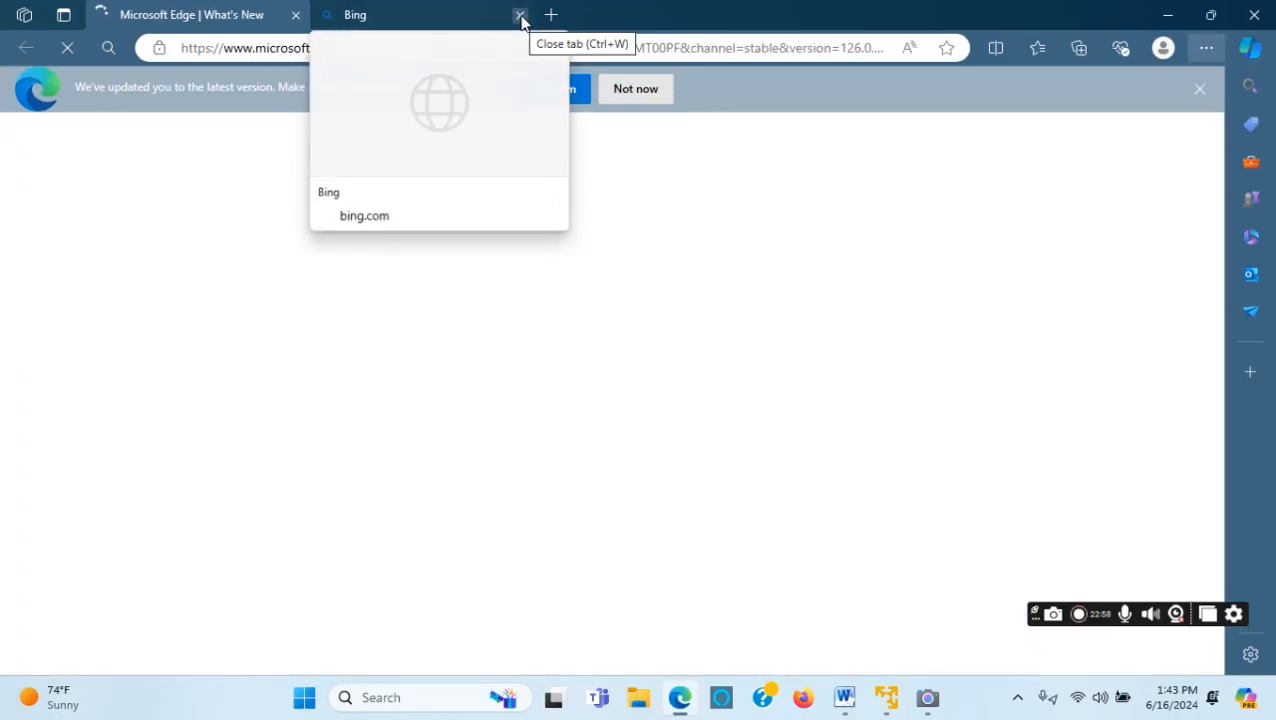
Search Bing for 'how to open jenkins' in a clean tab, then return to the VM.
left_click(520, 16)
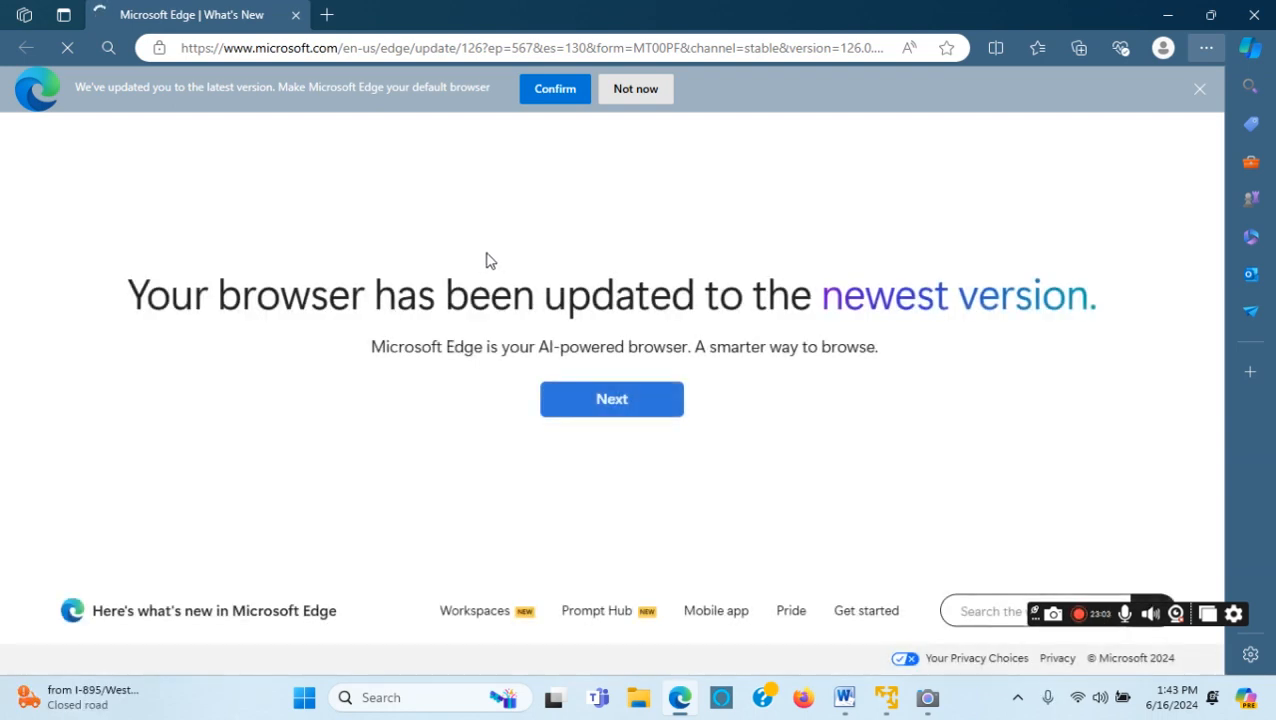
left_click(327, 15)
left_click(295, 15)
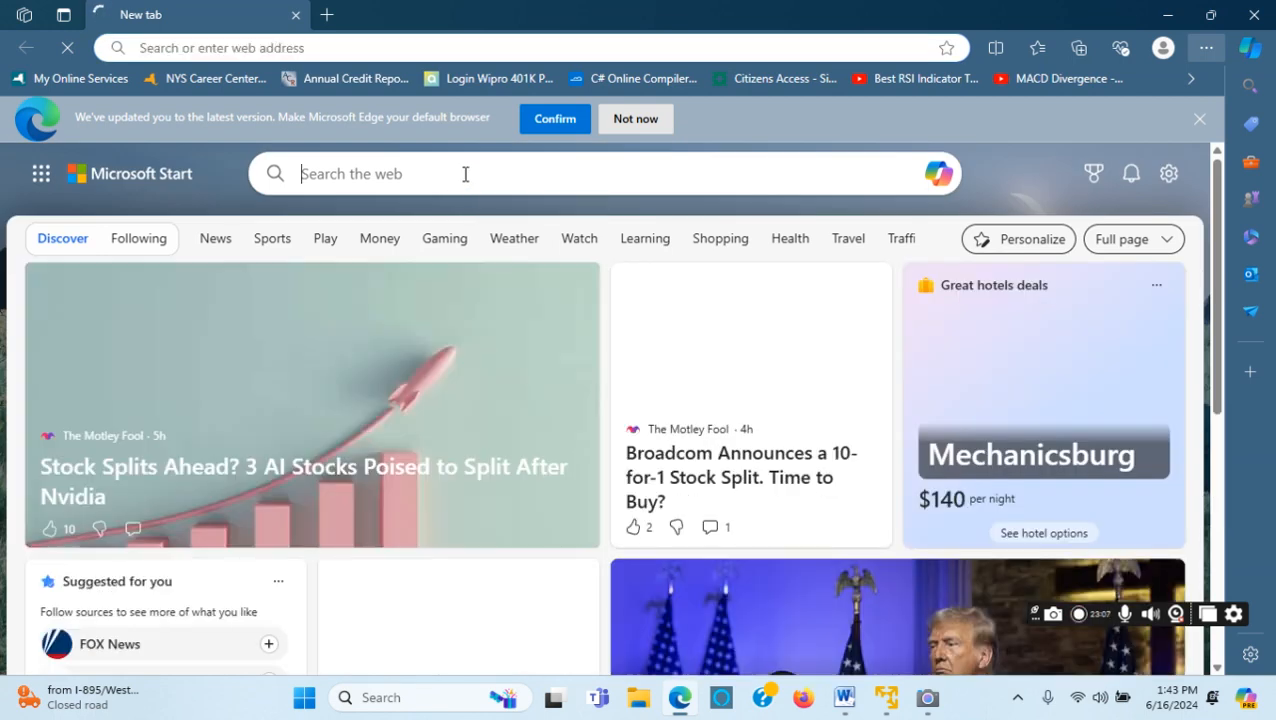
left_click(465, 174)
type("how to ")
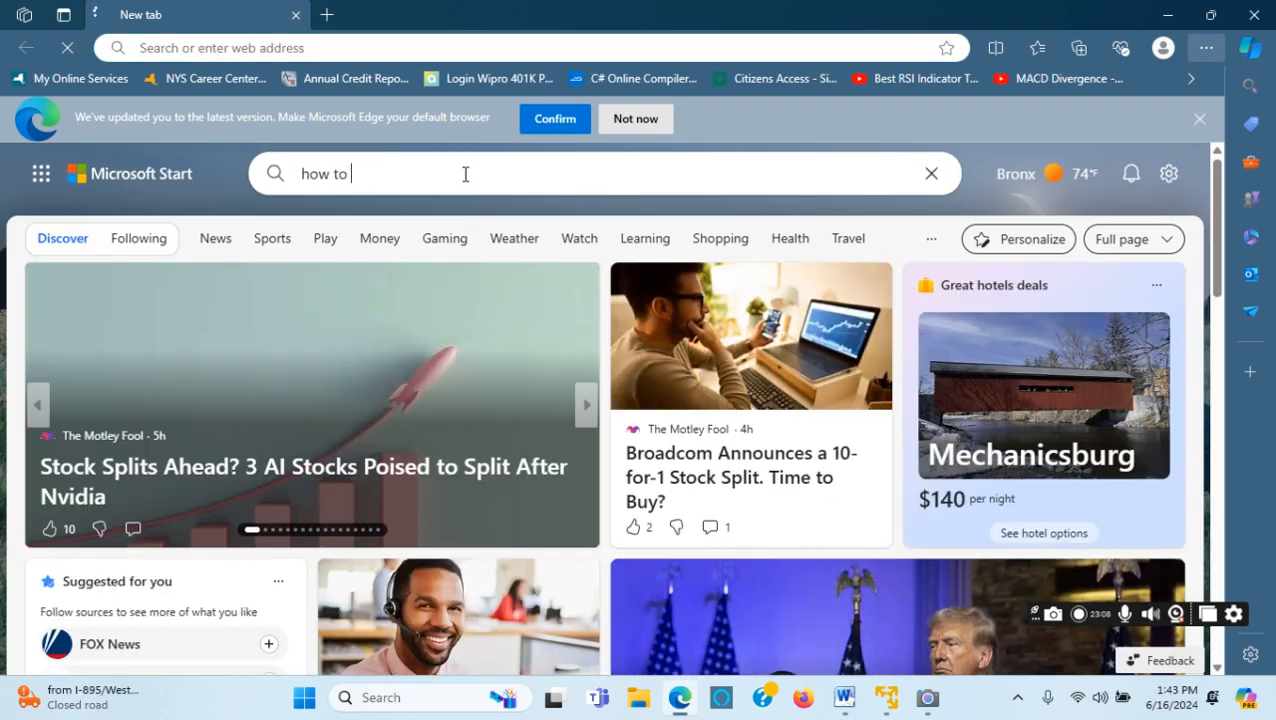
type("open jenkins")
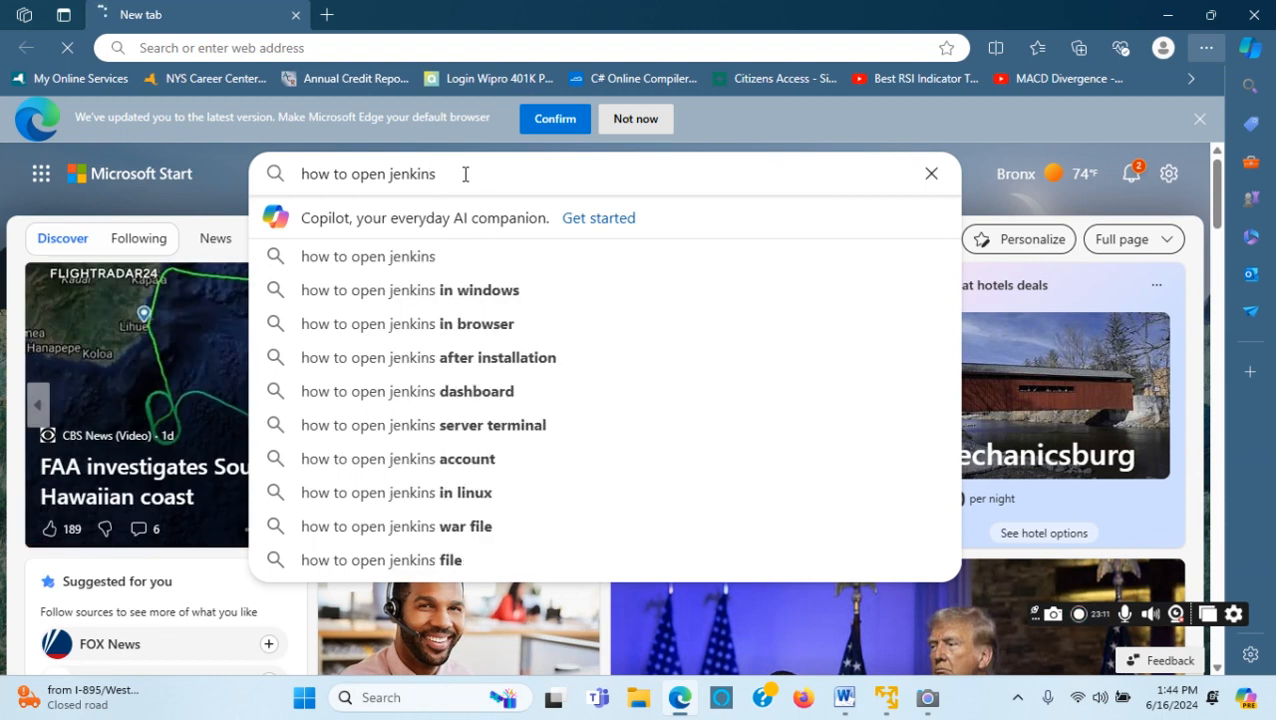
key("Return")
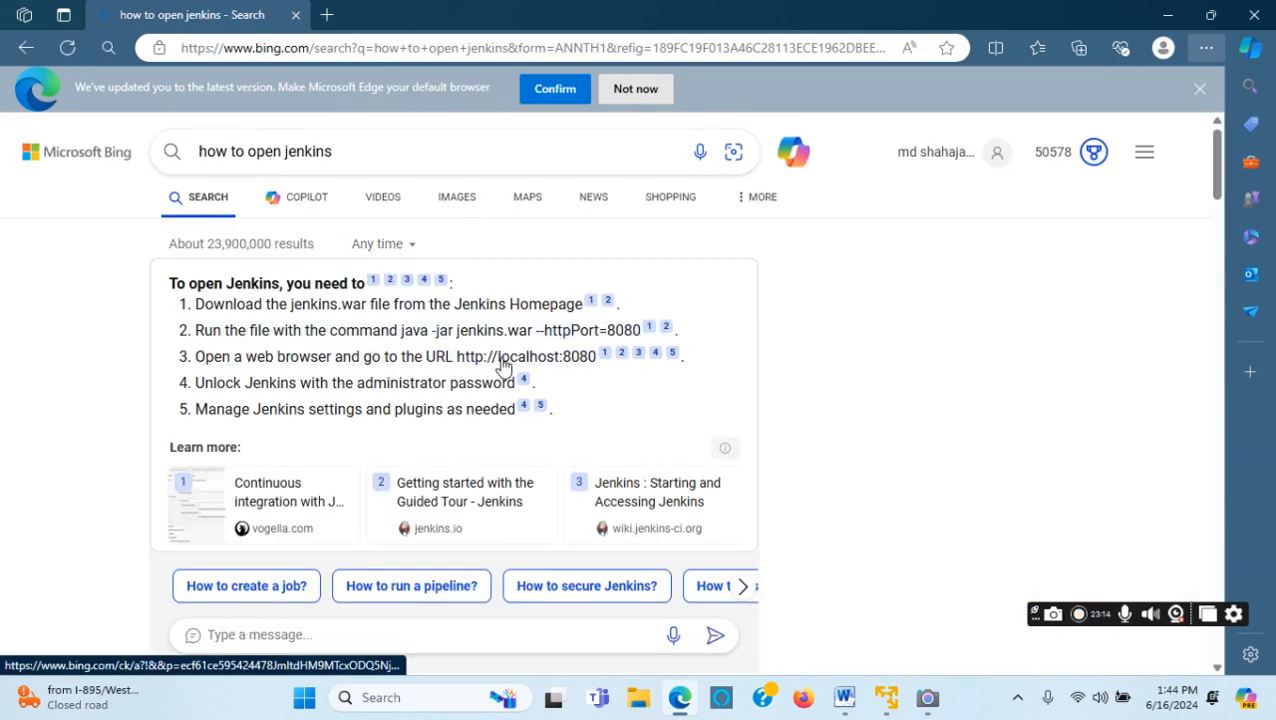
mouse_move(474, 364)
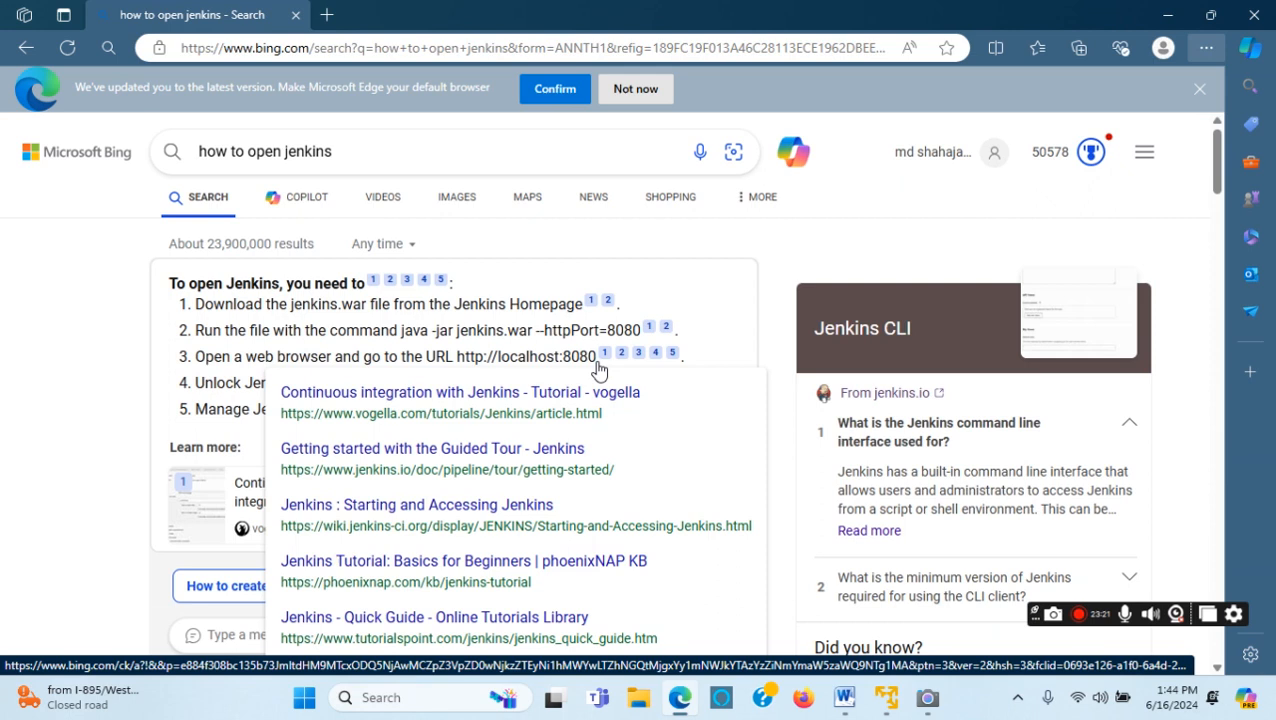
left_click(890, 707)
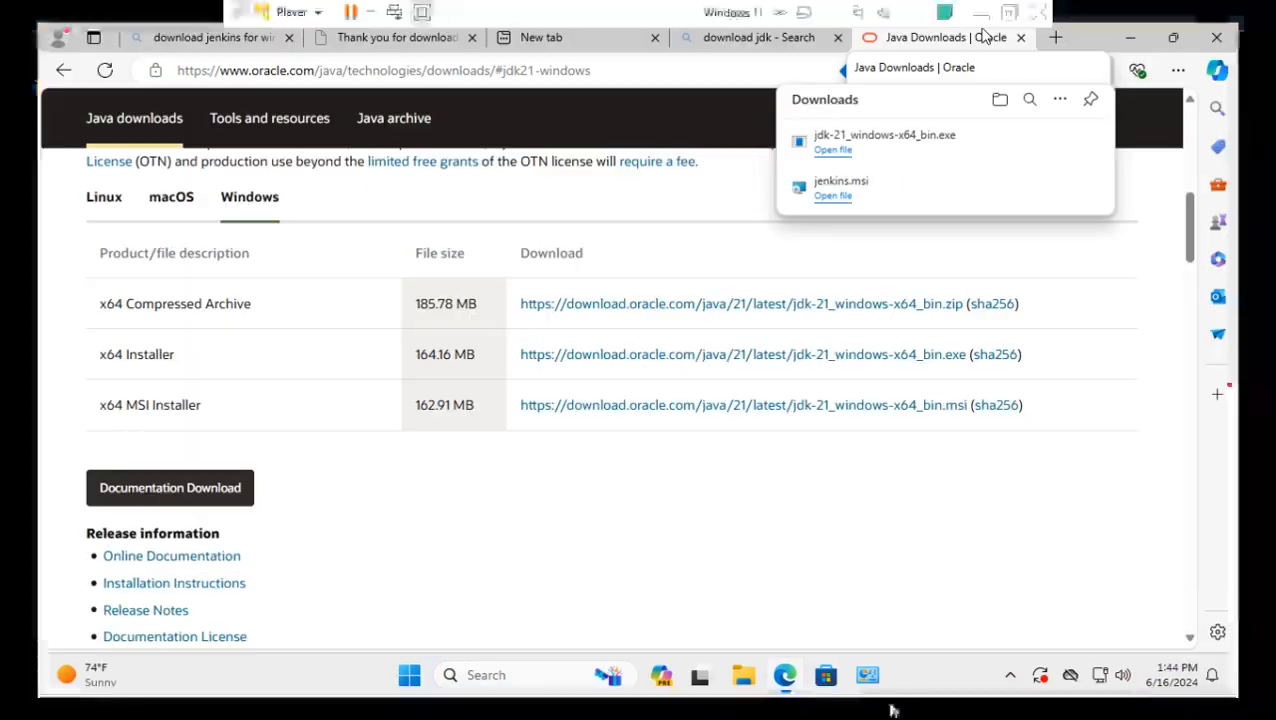
left_click(1057, 39)
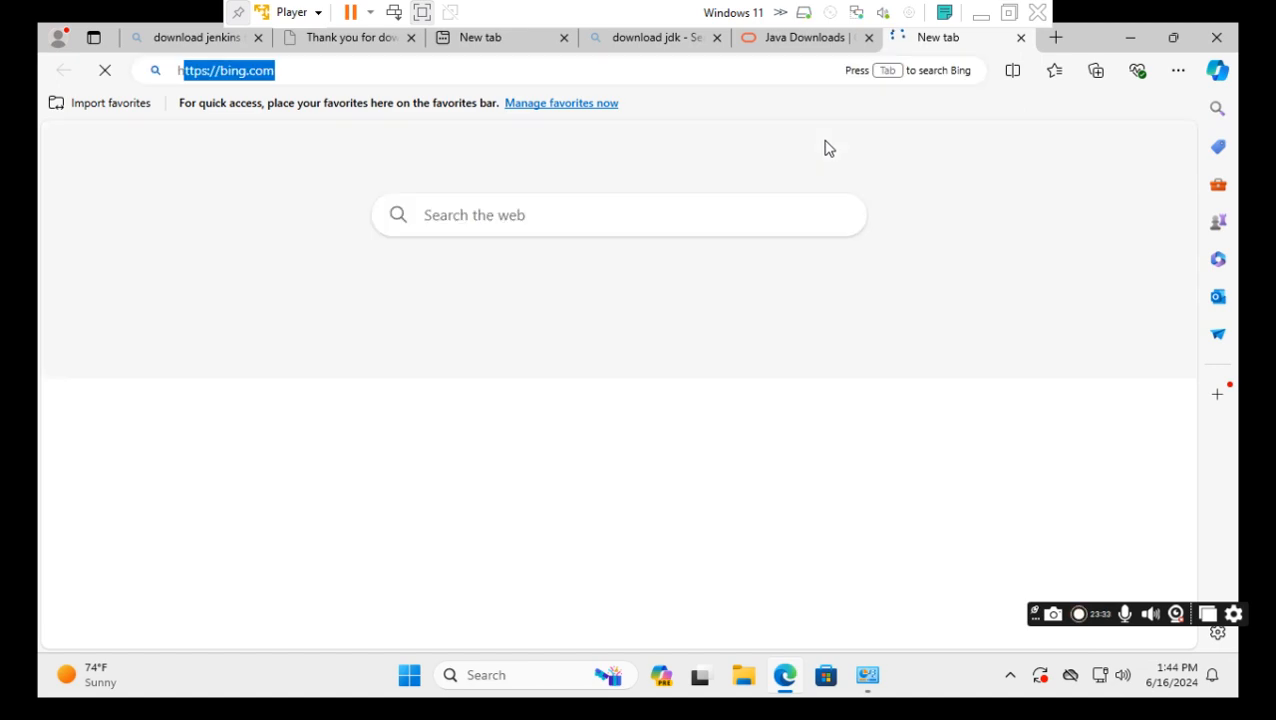
type("htt")
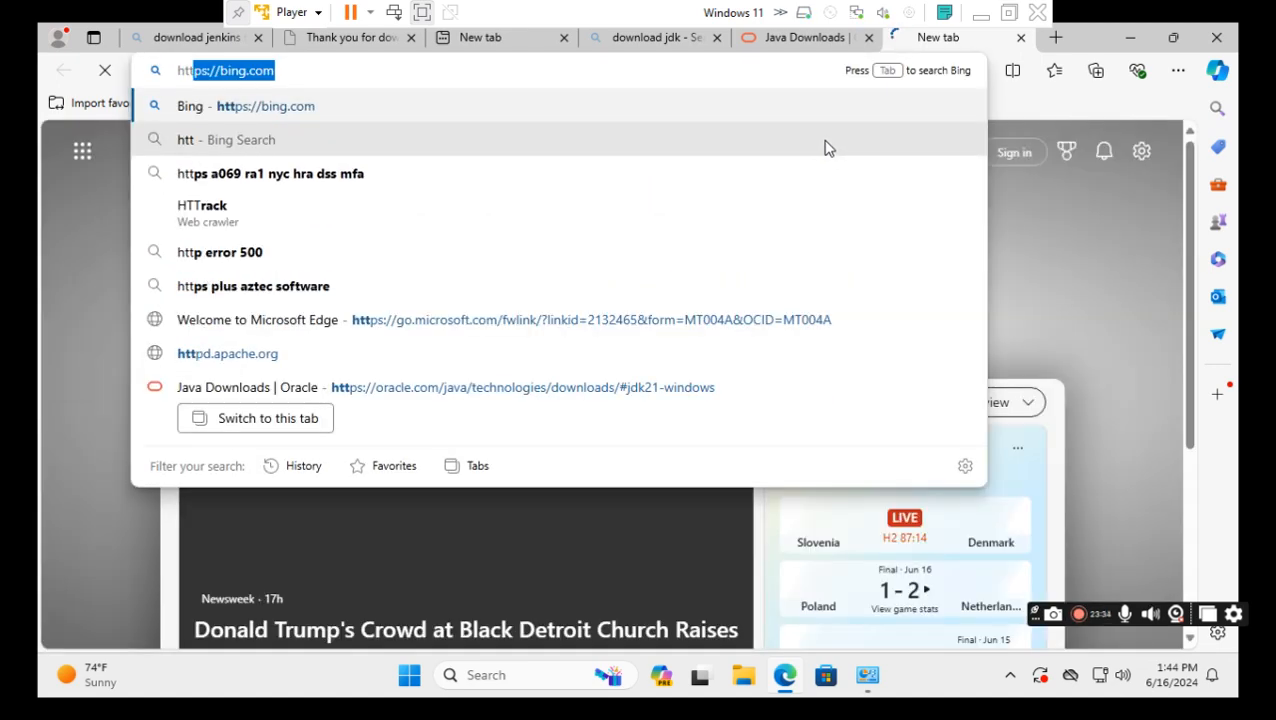
type("p")
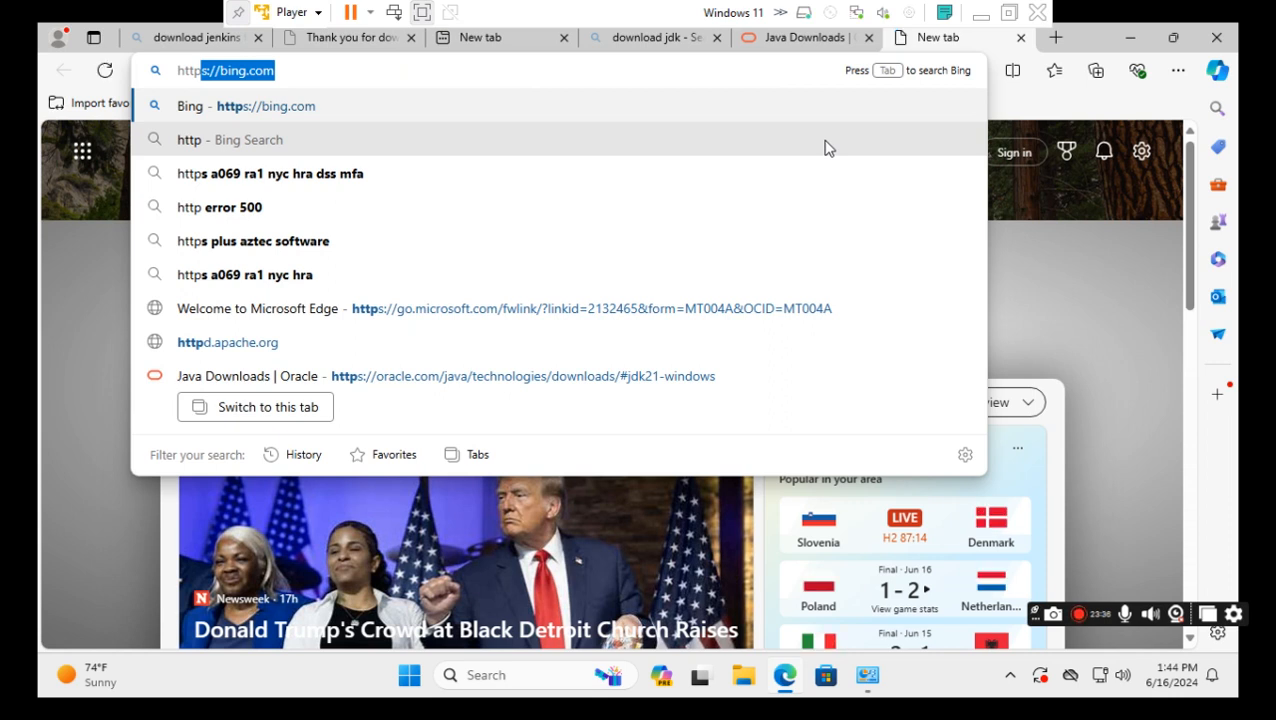
type("s://")
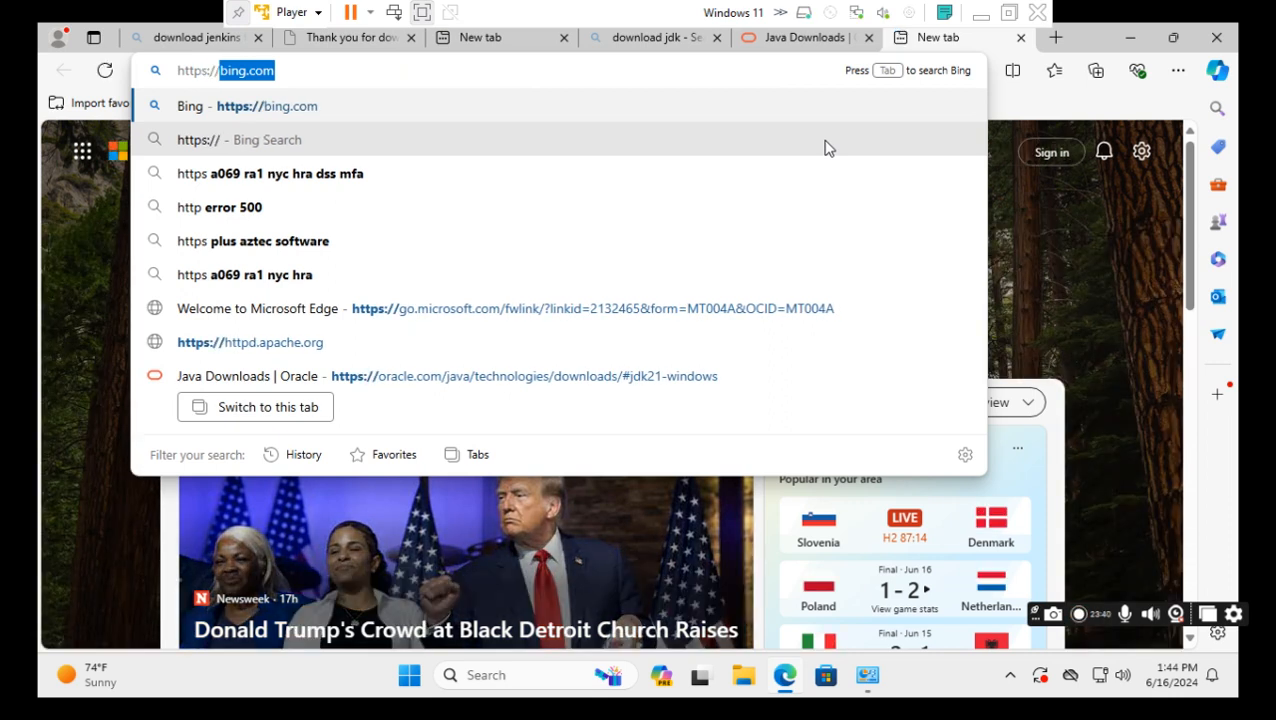
type("localhost")
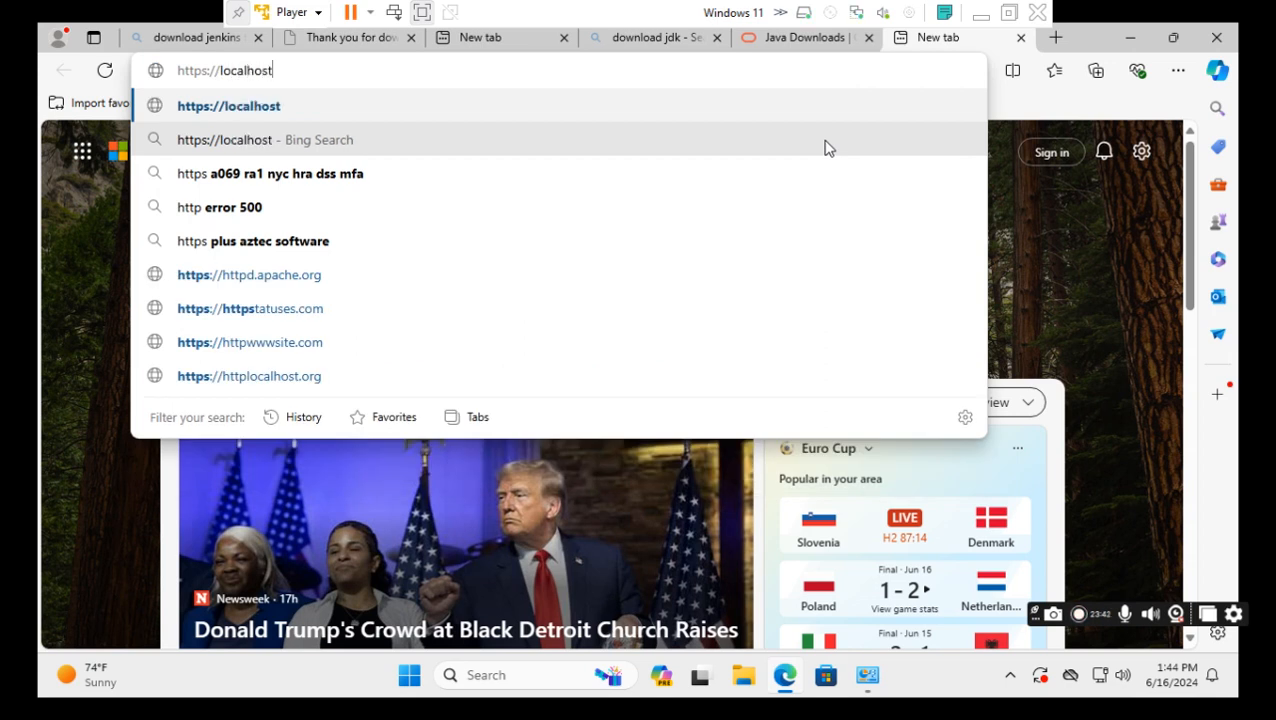
type(":8")
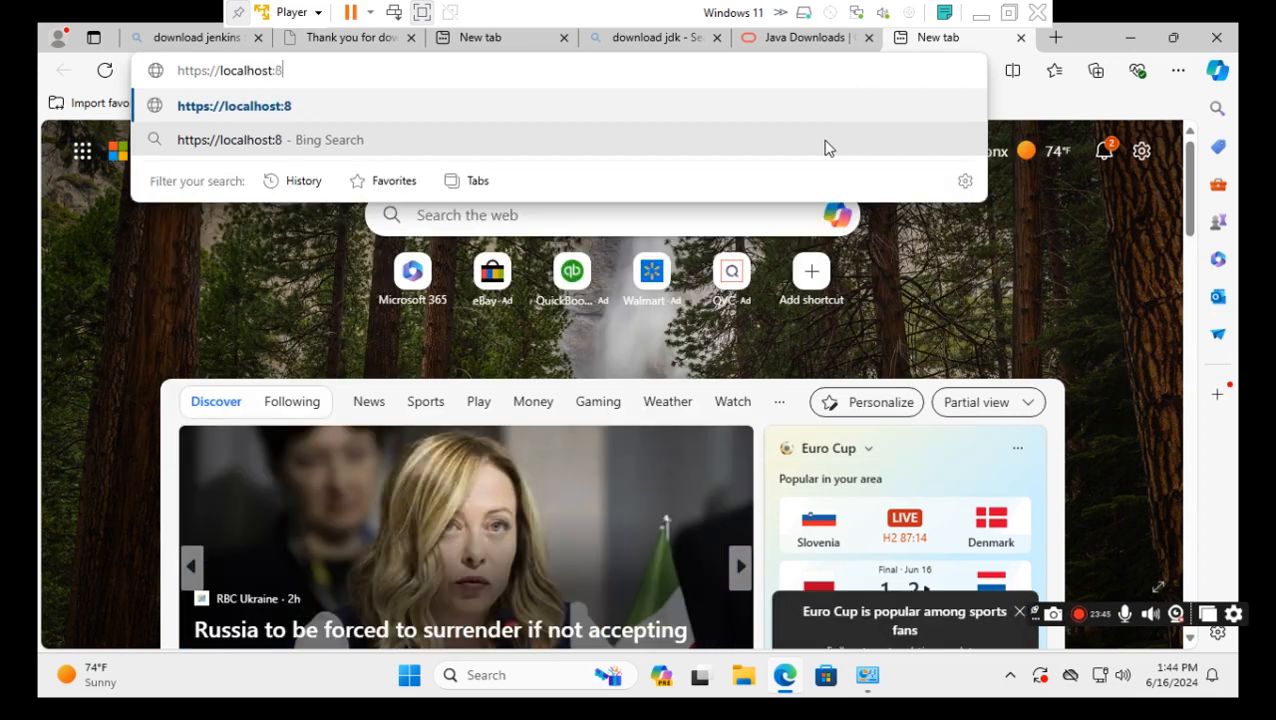
type("080/")
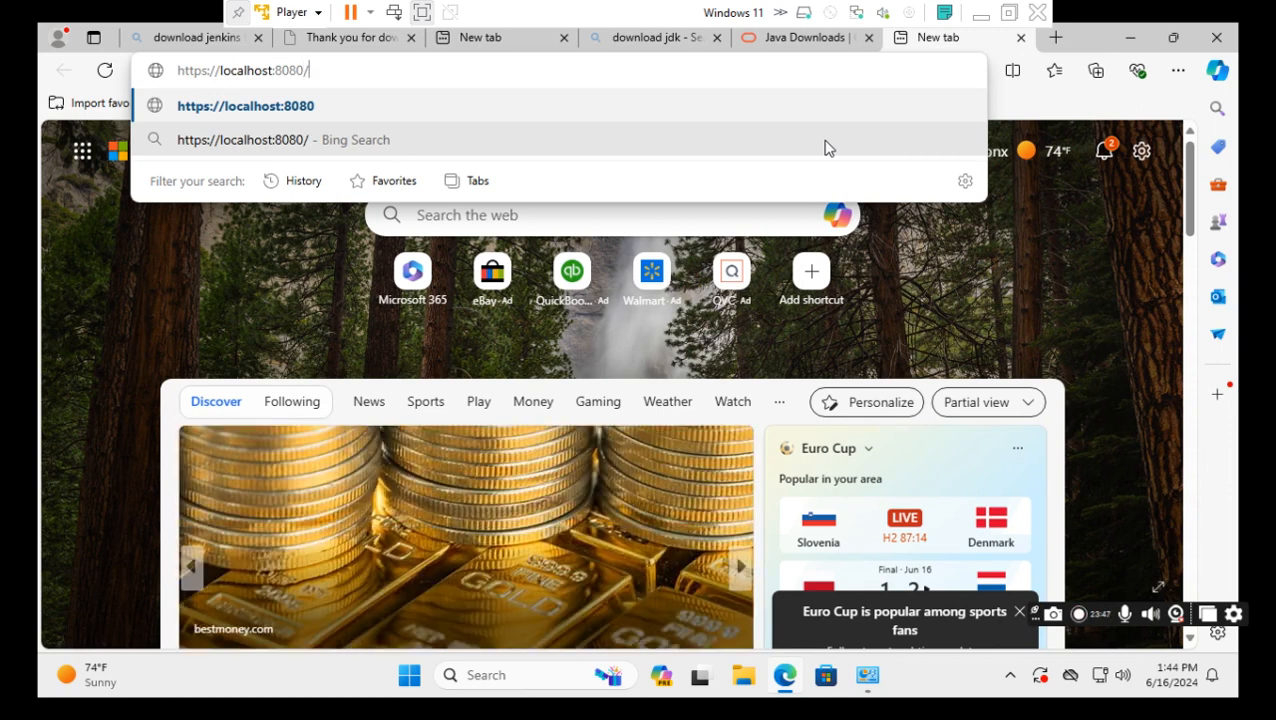
left_click(980, 13)
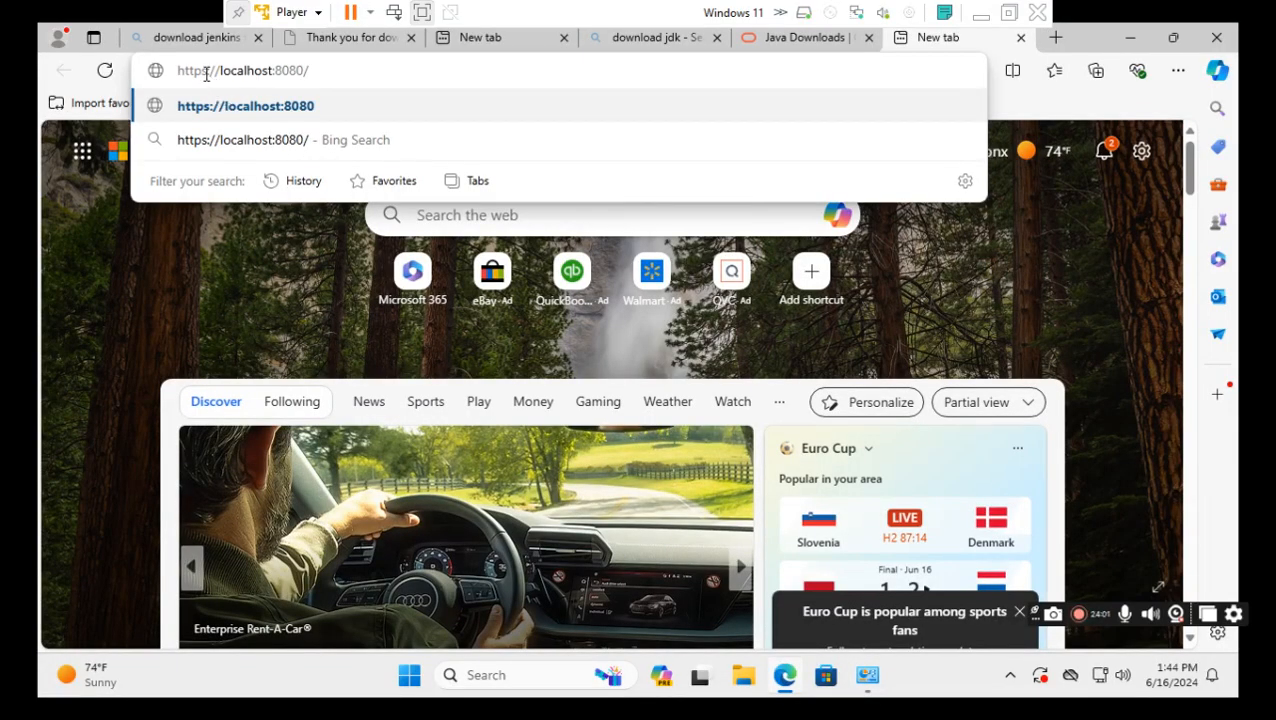
key("BackSpace")
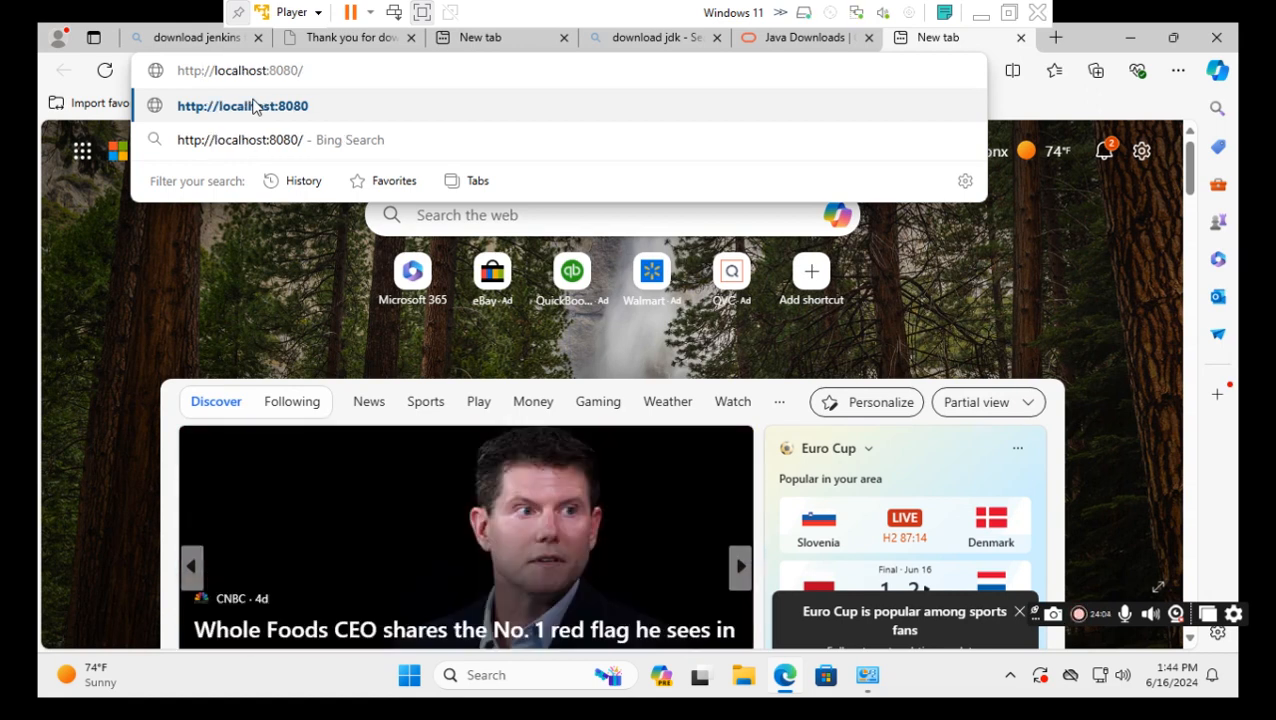
left_click(255, 107)
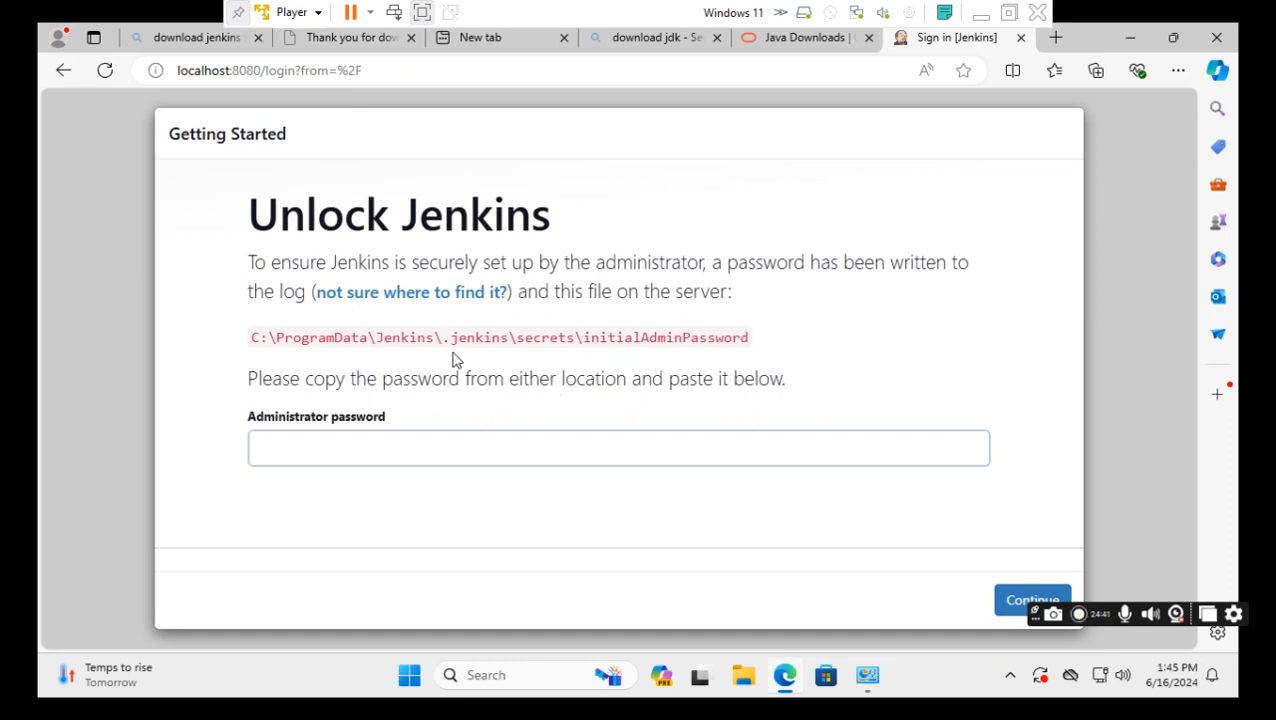
left_click_drag(432, 340, 250, 338)
right_click(282, 344)
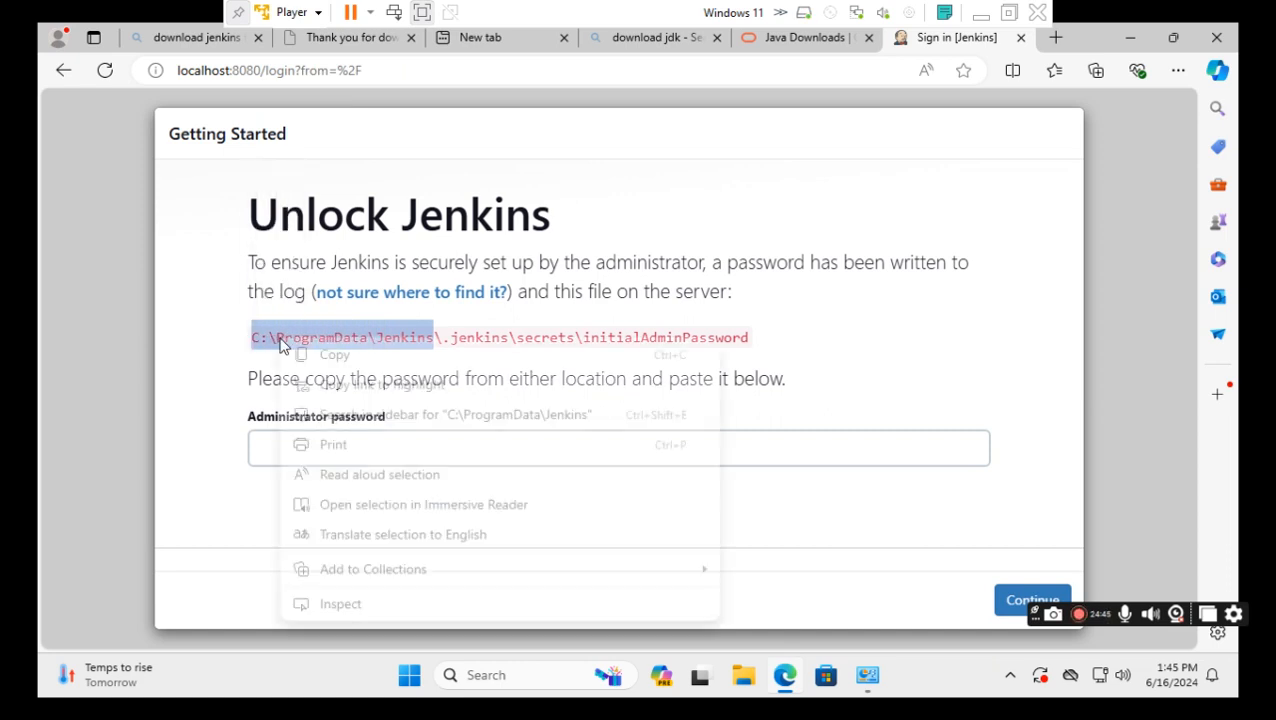
left_click(325, 355)
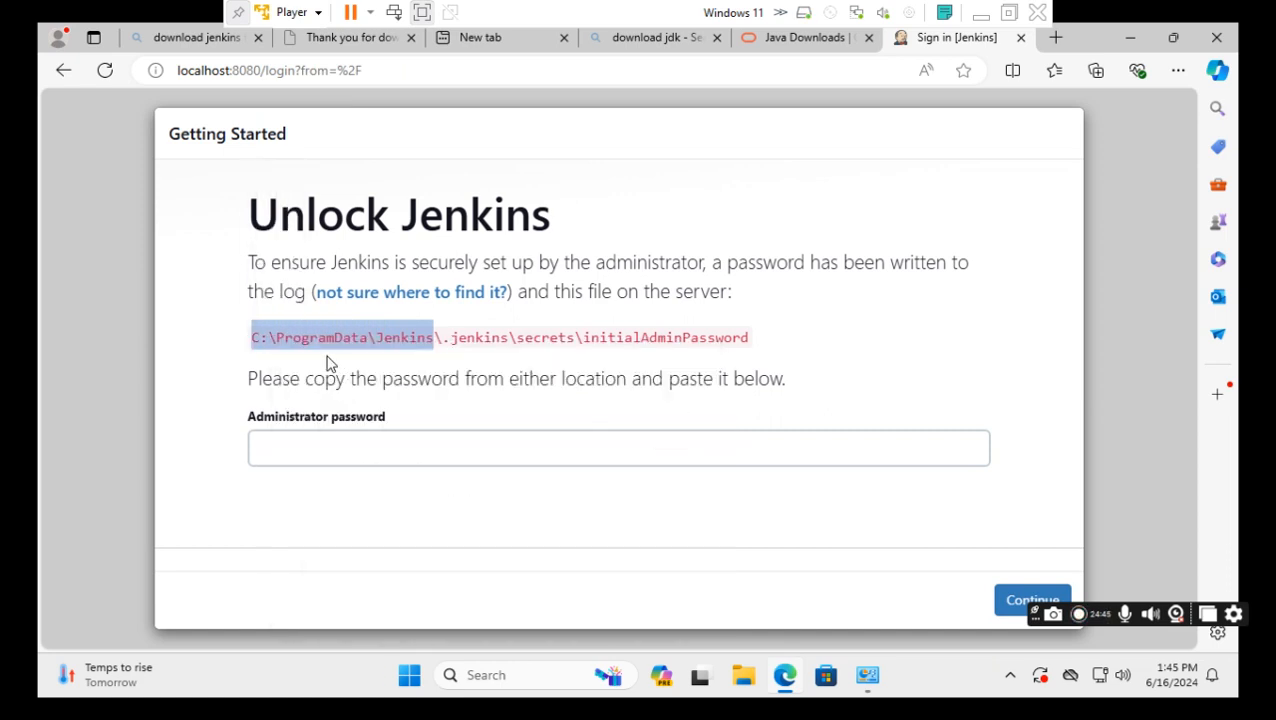
left_click(480, 675)
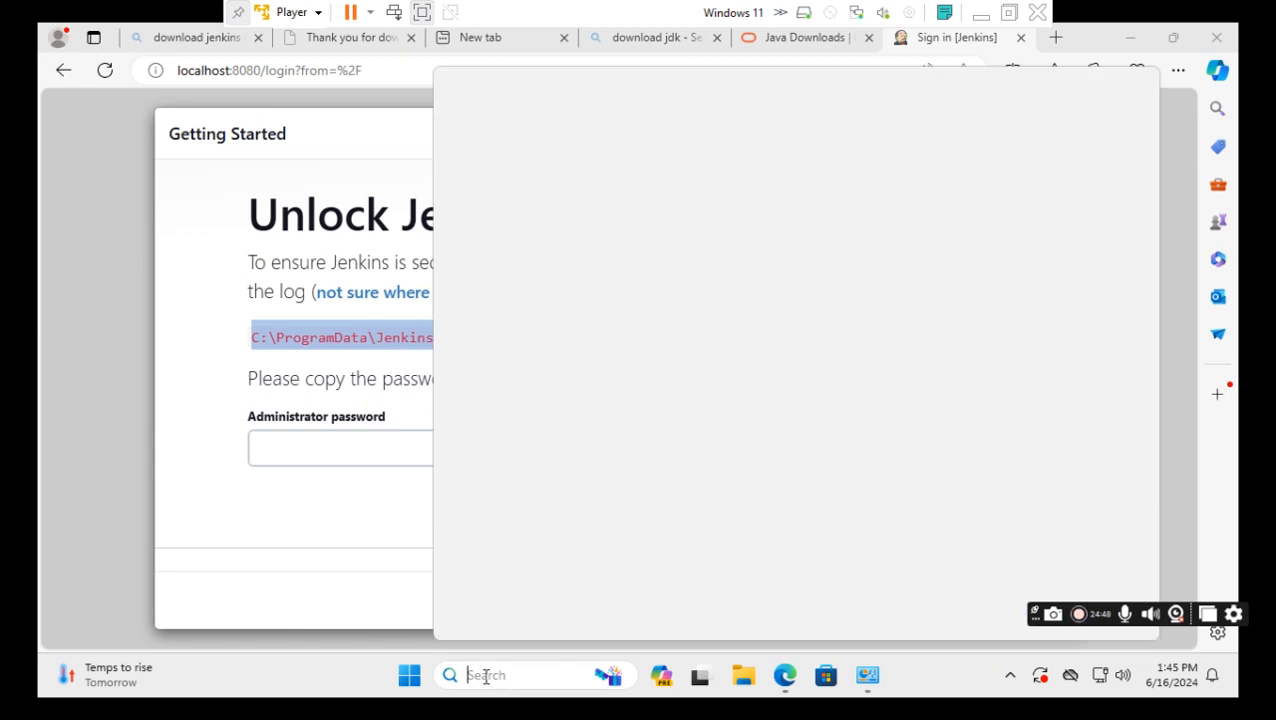
right_click(484, 675)
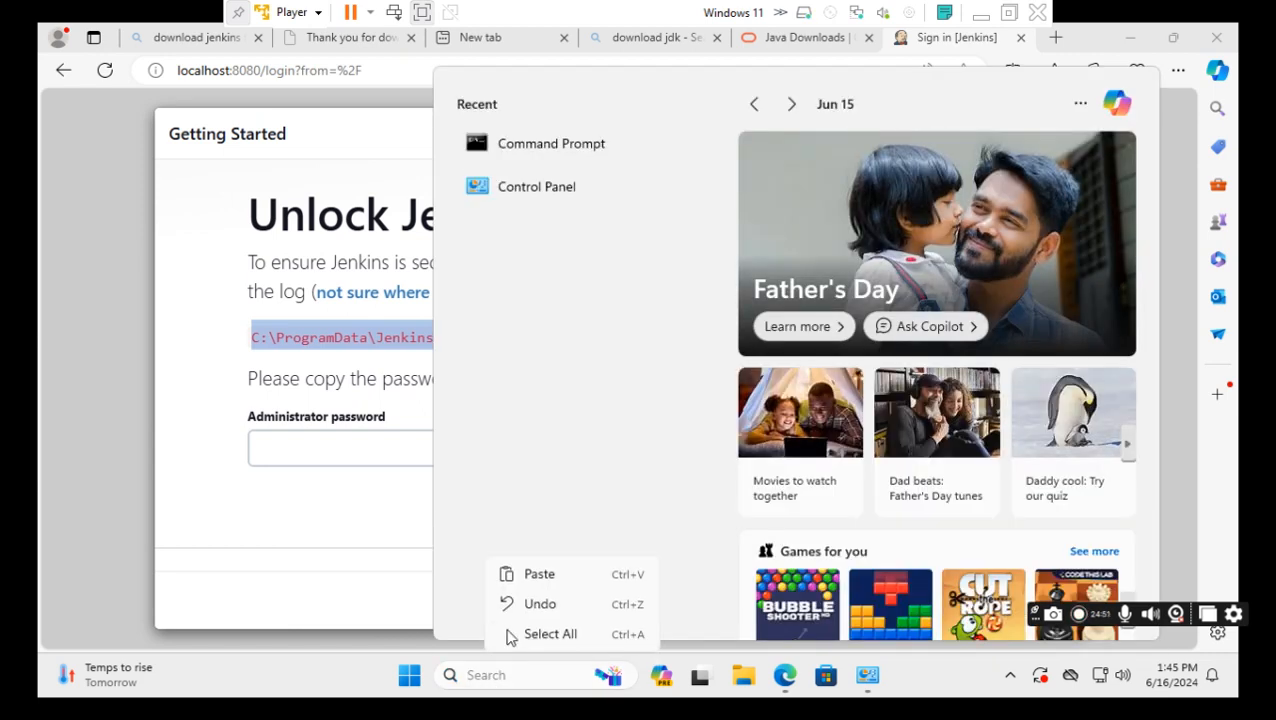
left_click(547, 577)
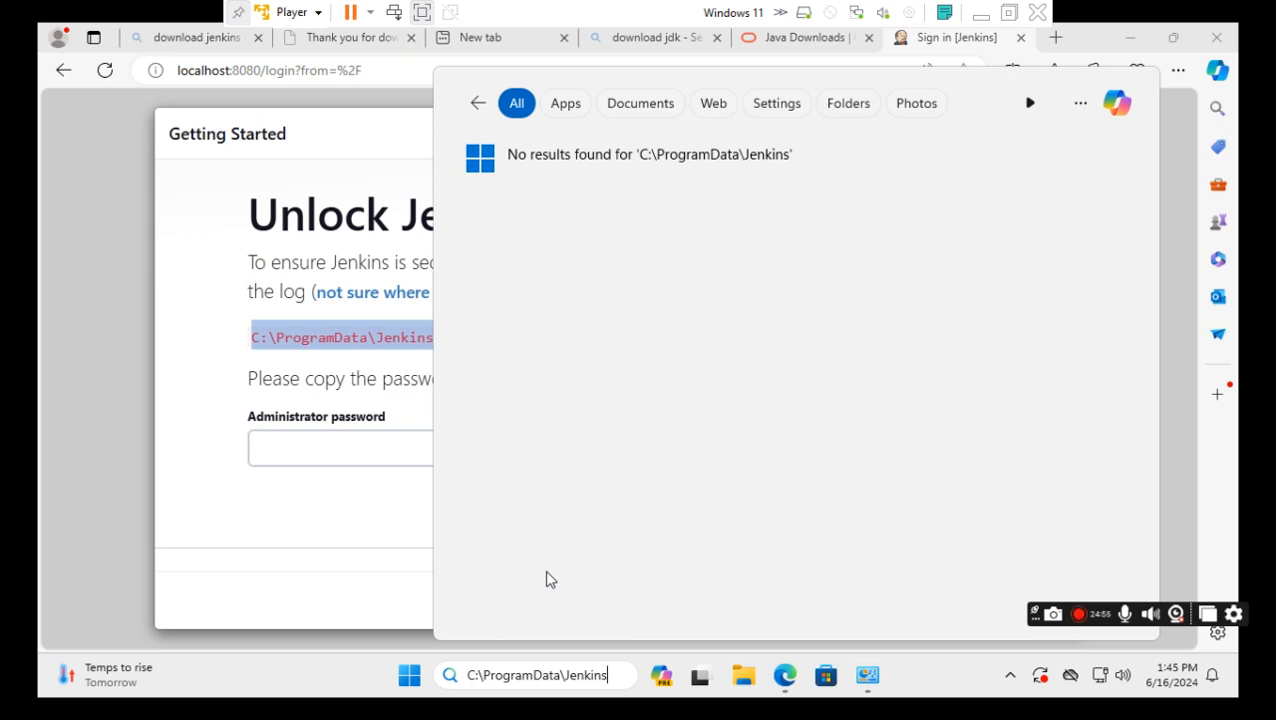
key("BackSpace")
key("BackSpace")
key("BackSpace")
key("BackSpace")
key("BackSpace")
key("BackSpace")
key("BackSpace")
key("BackSpace")
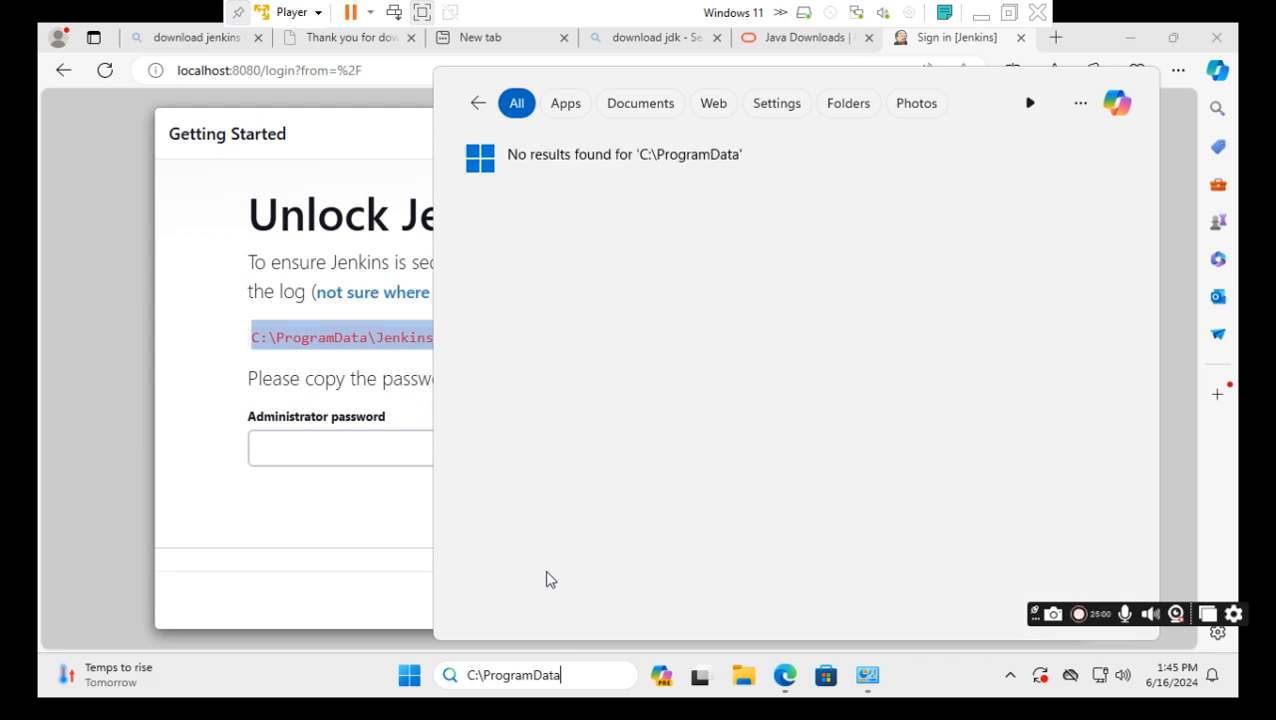
type("\\")
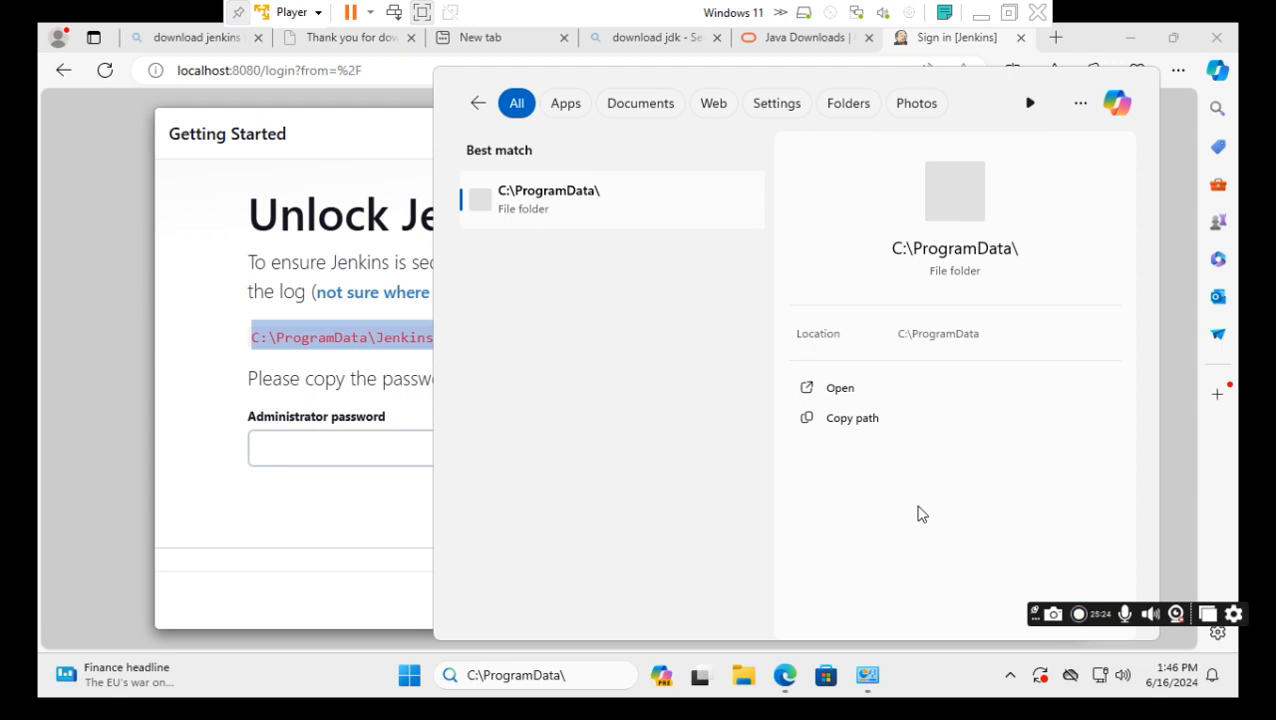
left_click(744, 680)
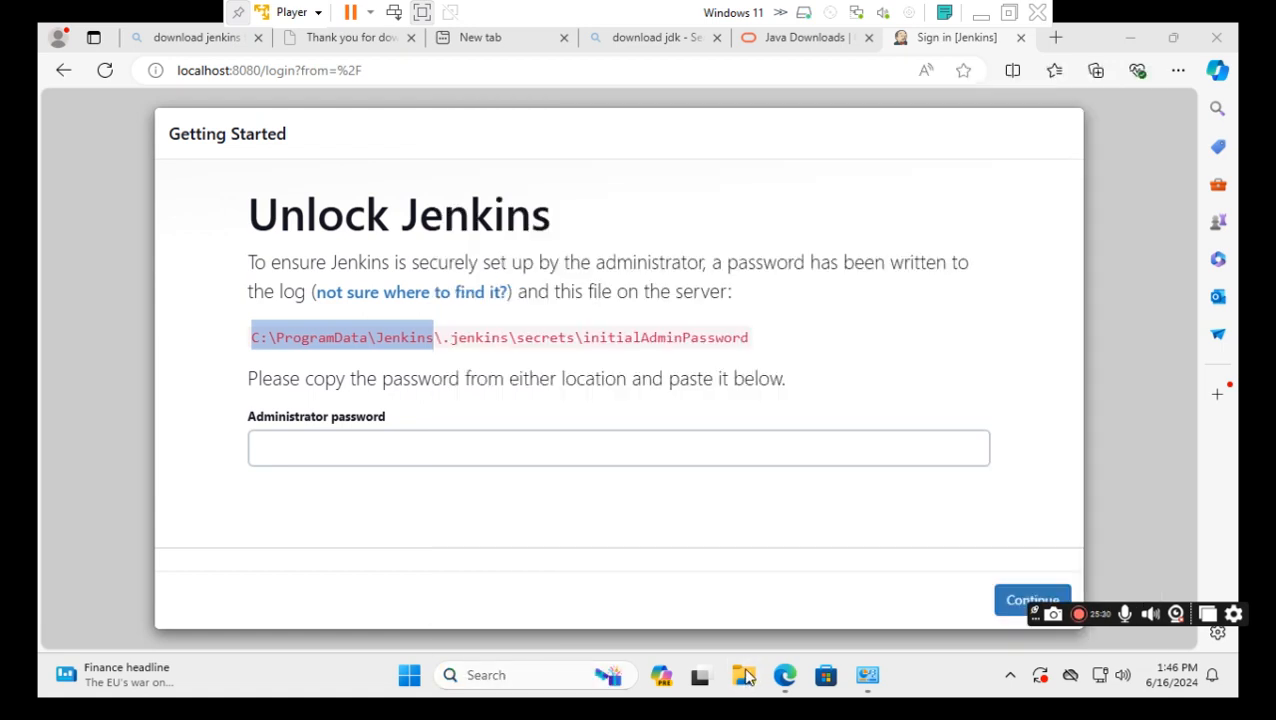
Open a File Explorer window on Local Disk (C:), then return to the Unlock Jenkins page.
left_click(741, 683)
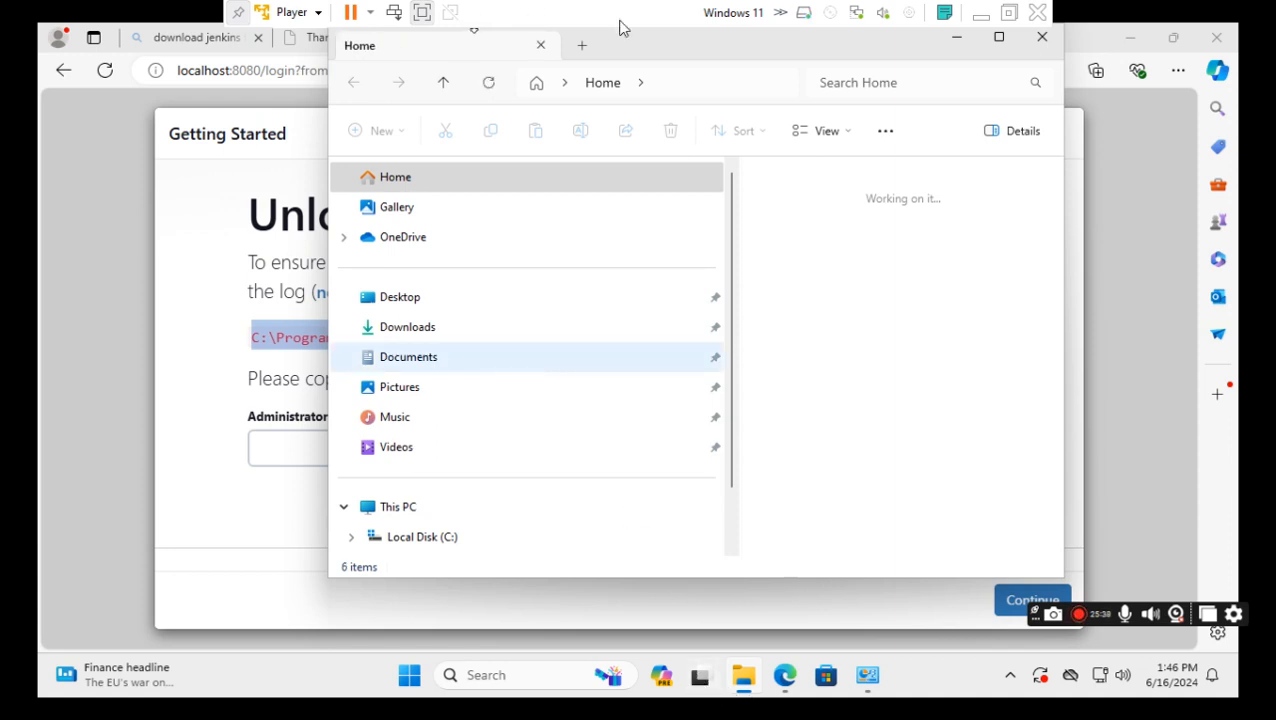
left_click_drag(632, 51, 996, 63)
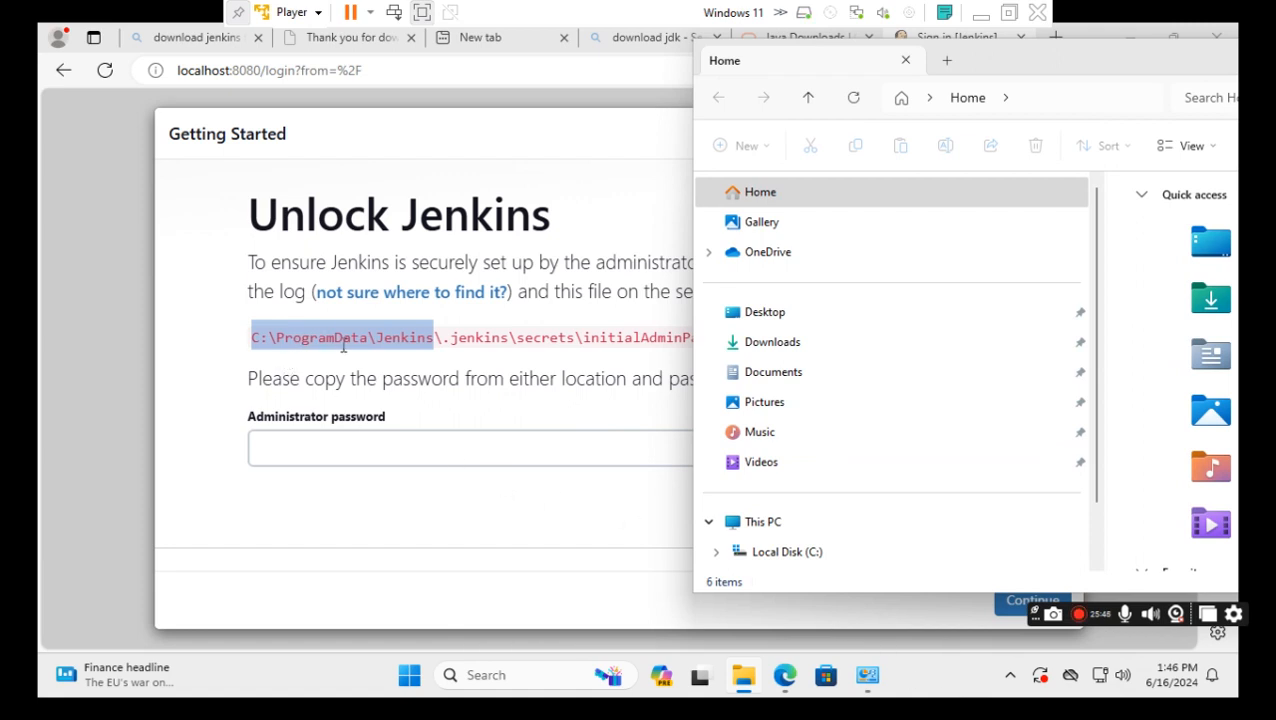
scroll(769, 561, "down", 1)
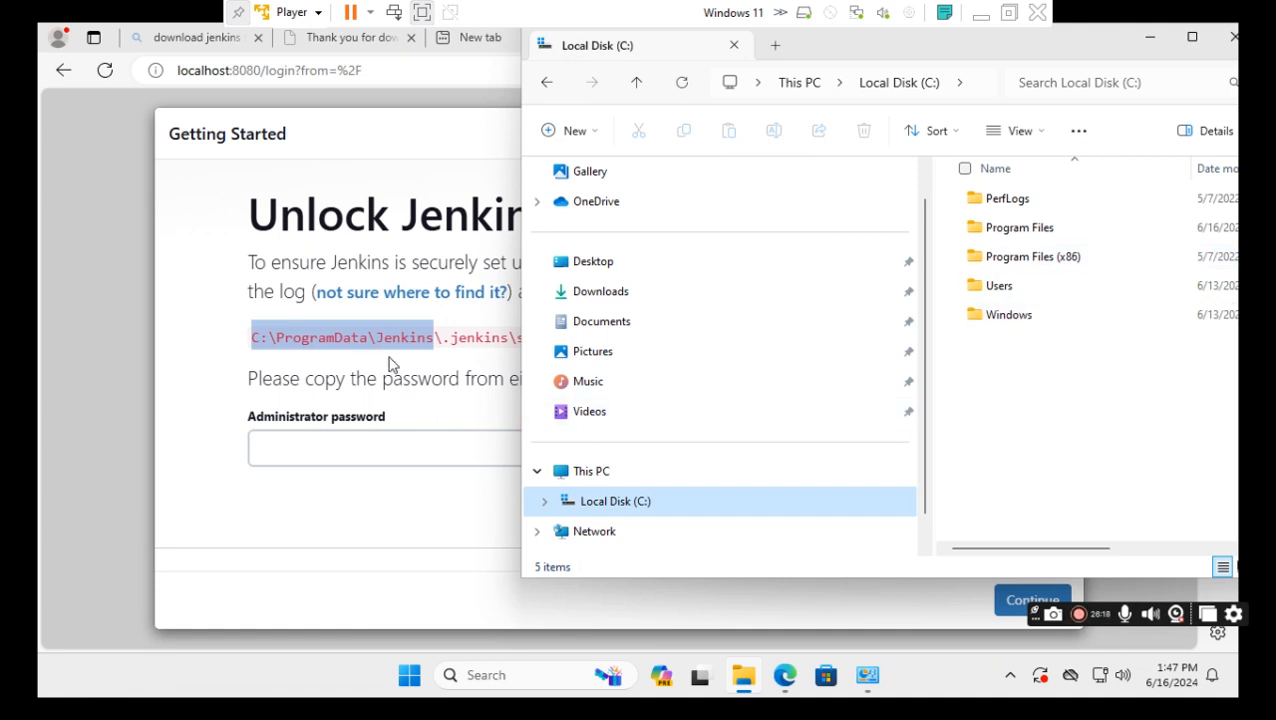
left_click(483, 352)
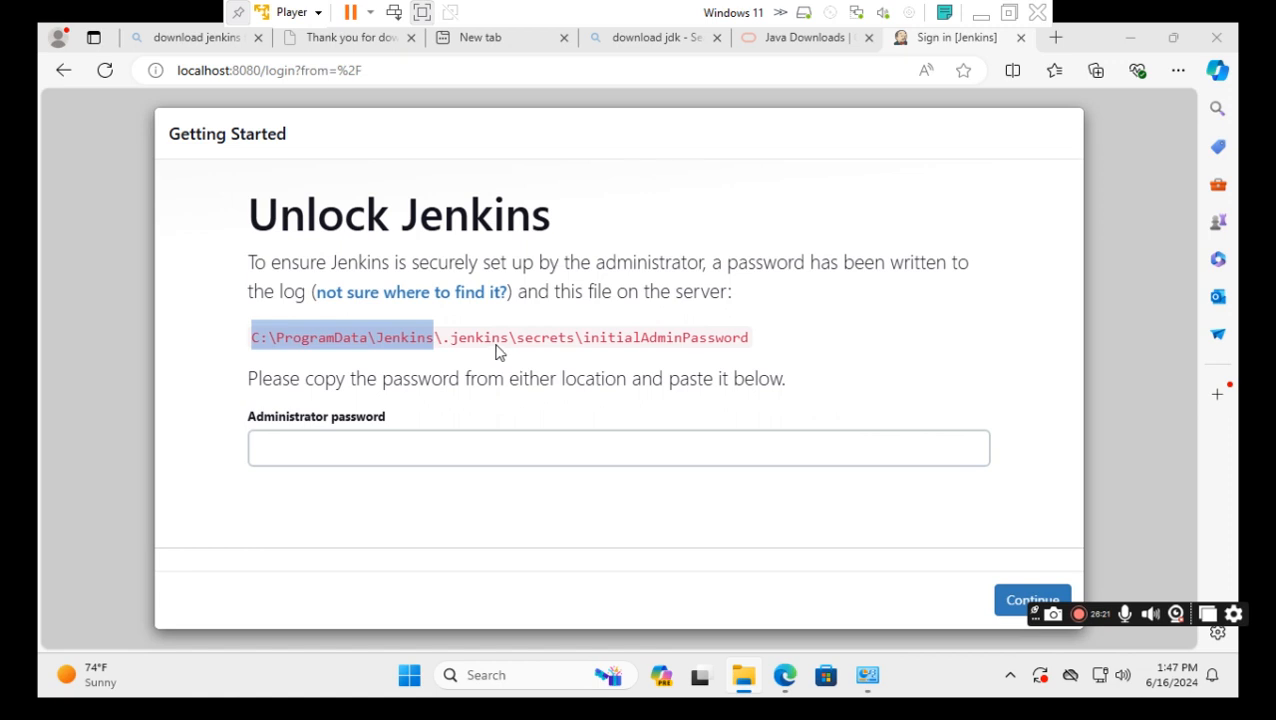
Copy the path C:\ProgramData\Jenkins\.jenkins\ from the Unlock Jenkins page text.
left_click(510, 338)
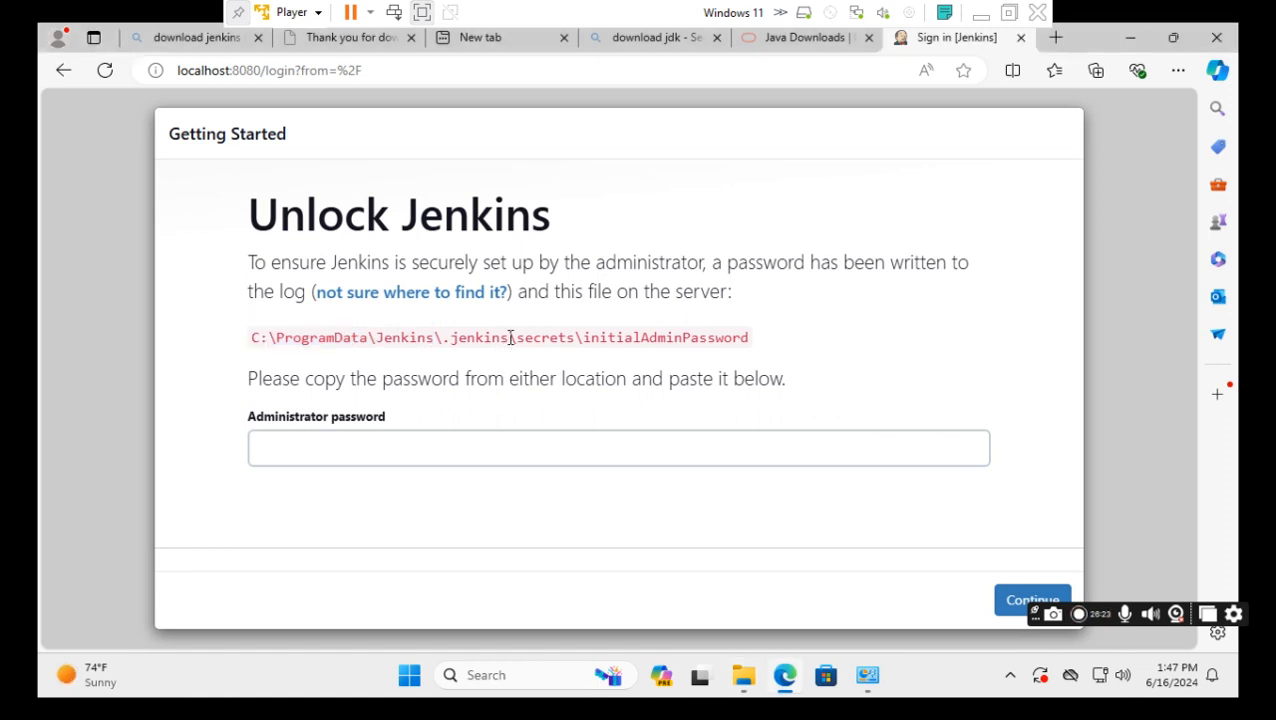
left_click_drag(519, 337, 246, 337)
right_click(284, 331)
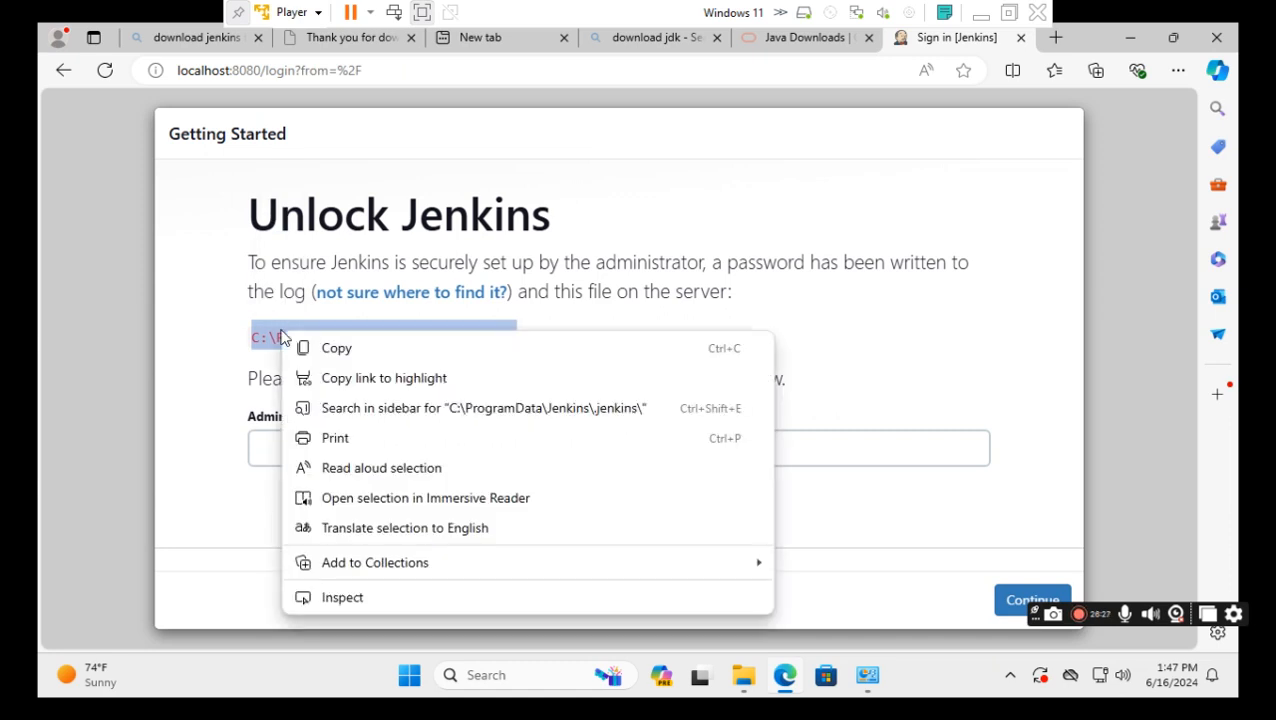
left_click(343, 351)
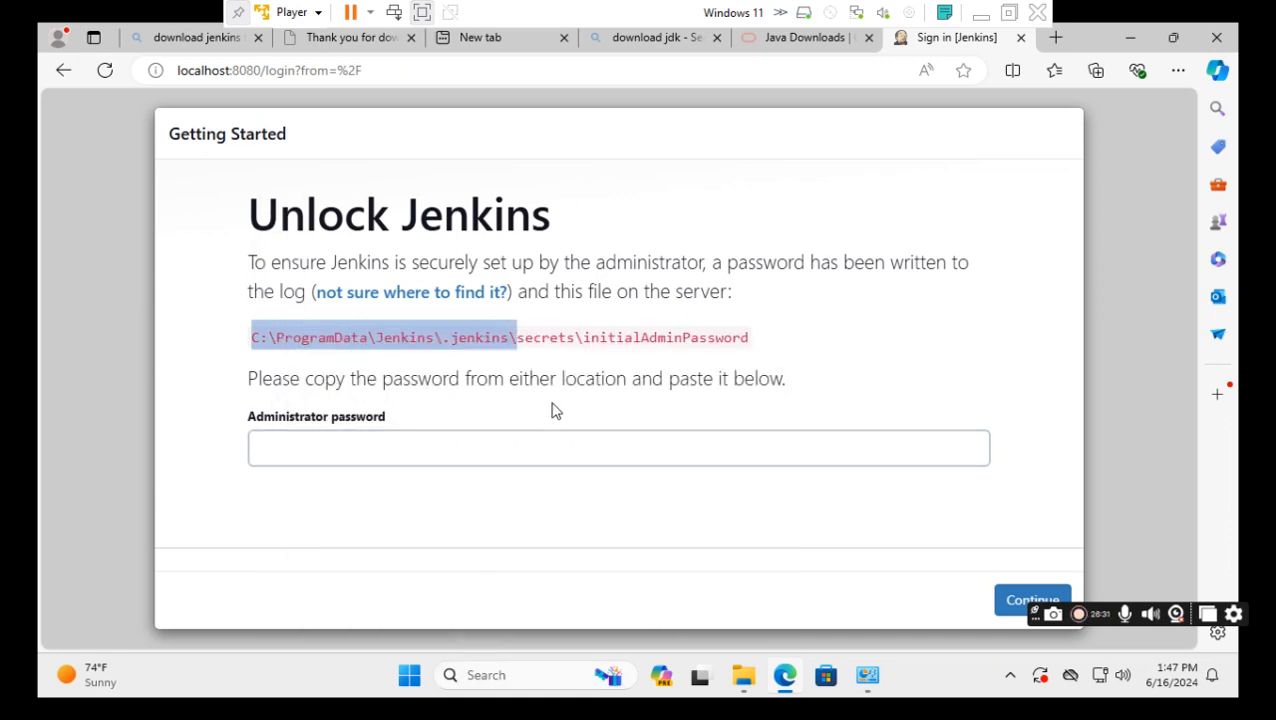
left_click(488, 680)
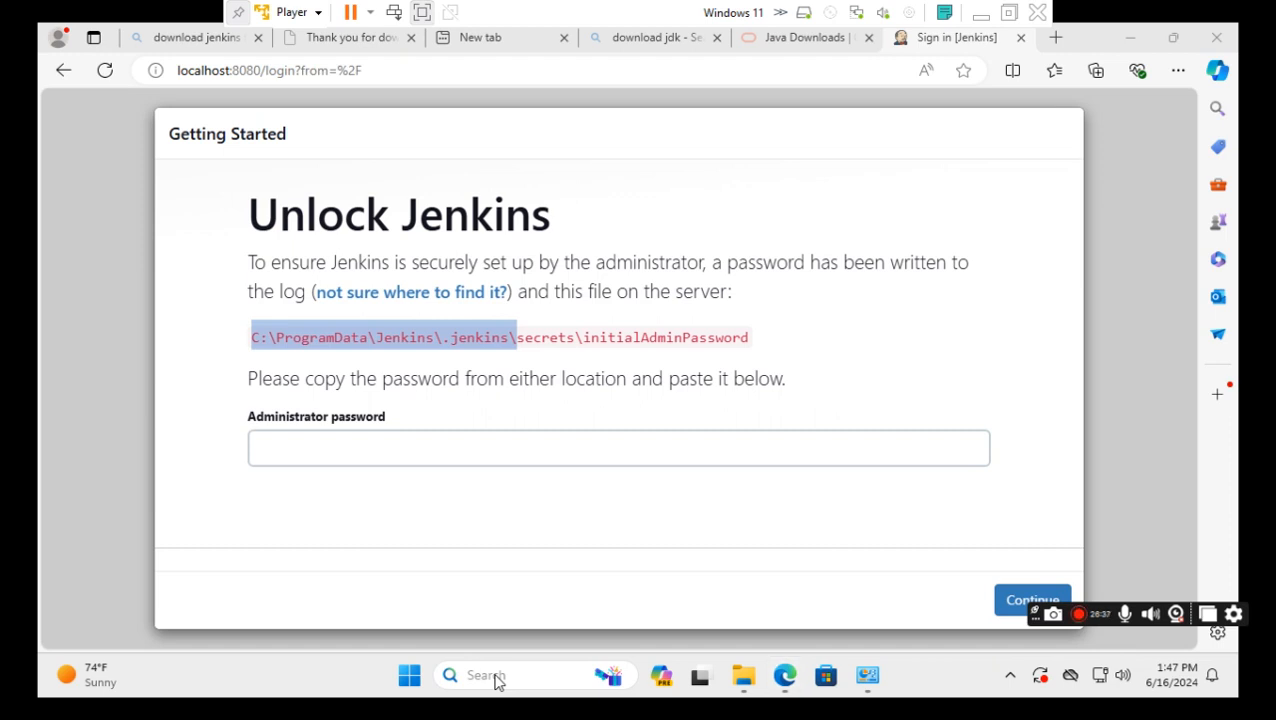
Paste the path into Windows Search, then browse to Program Files\Jenkins in File Explorer.
right_click(495, 680)
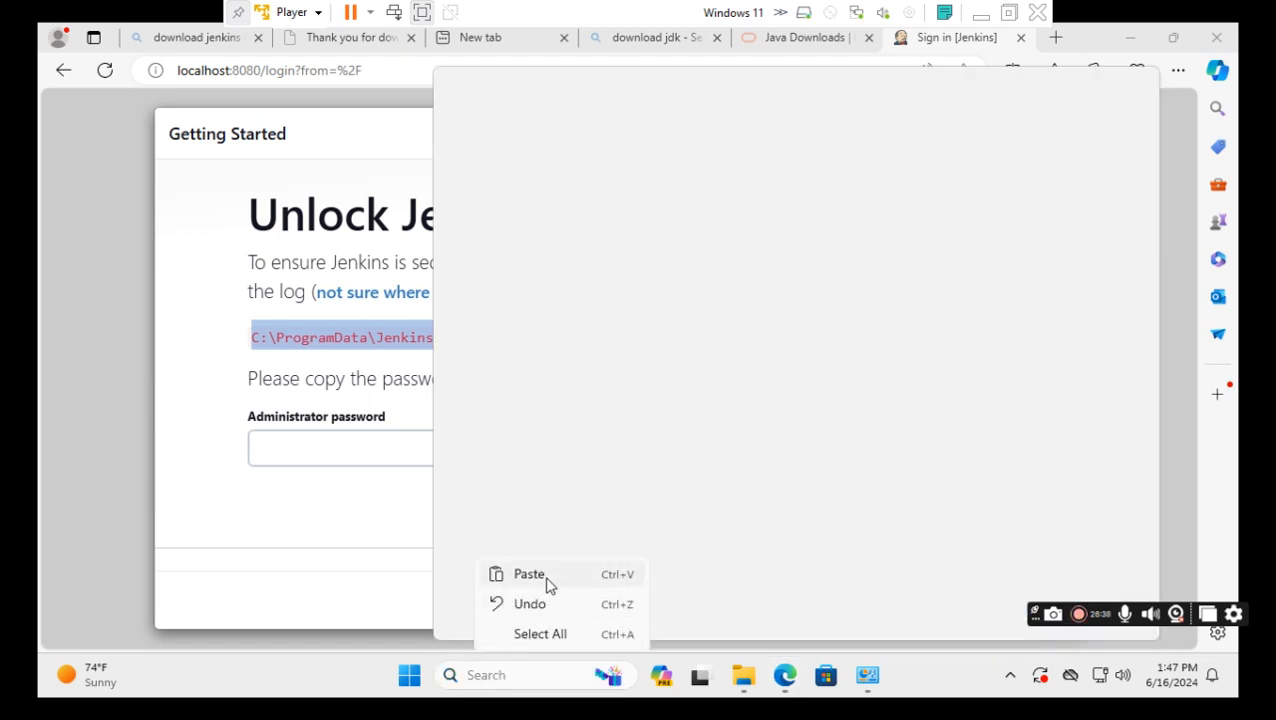
left_click(548, 583)
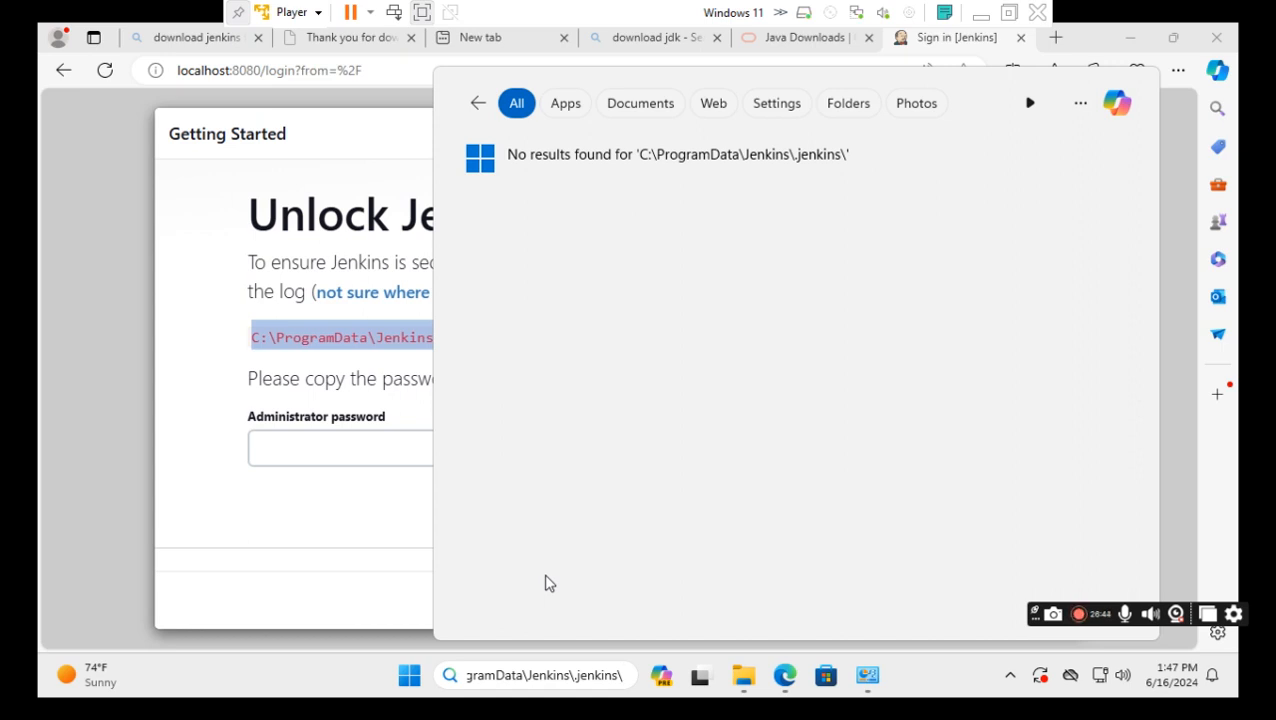
left_click(745, 686)
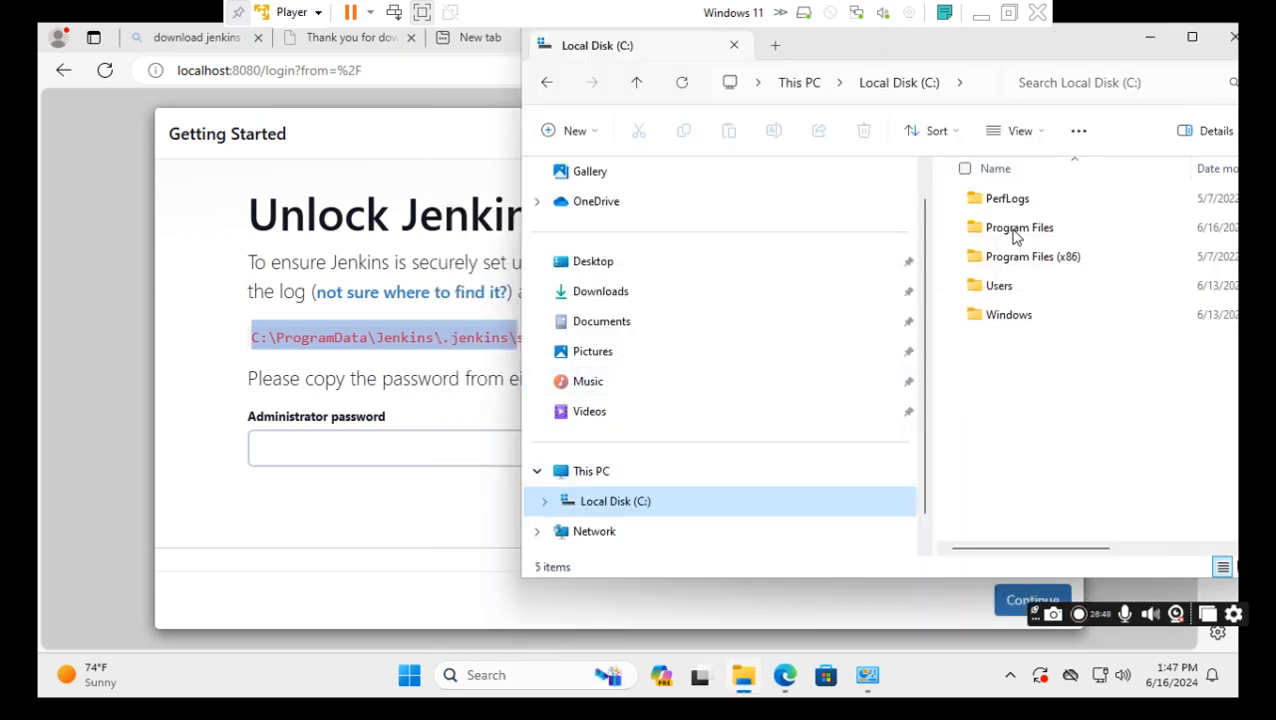
left_click(1012, 229)
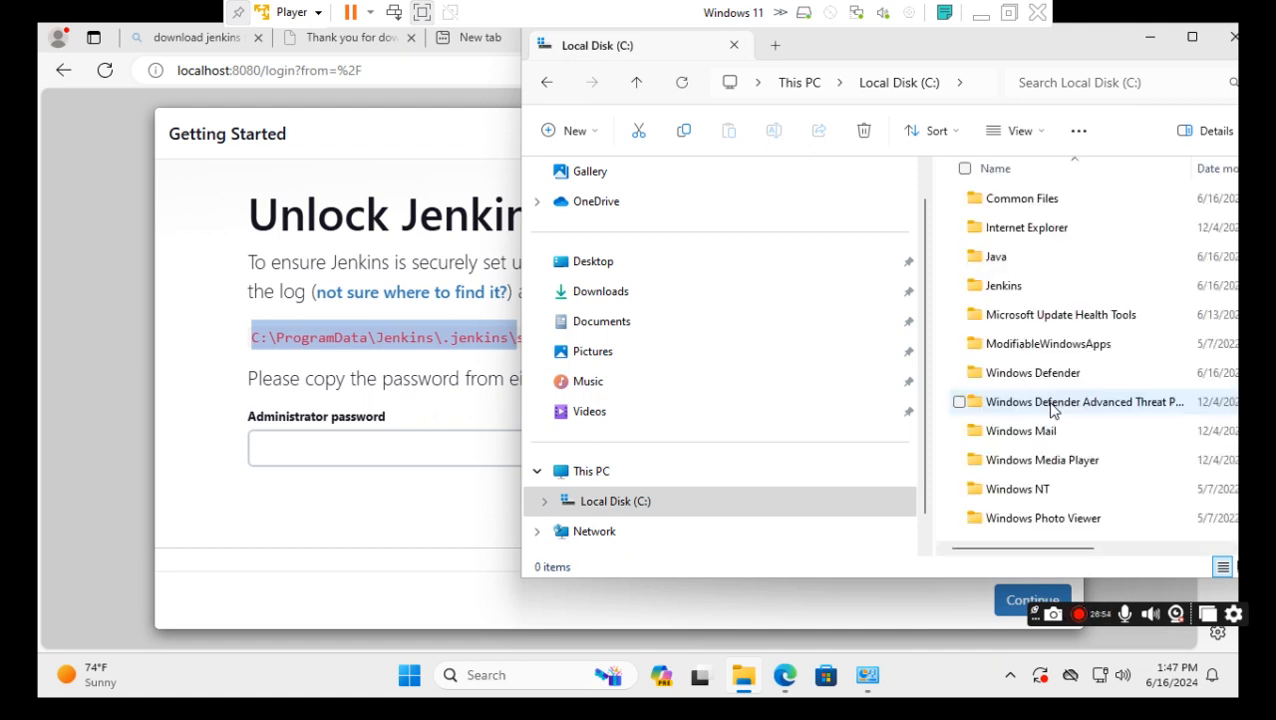
left_click(1020, 292)
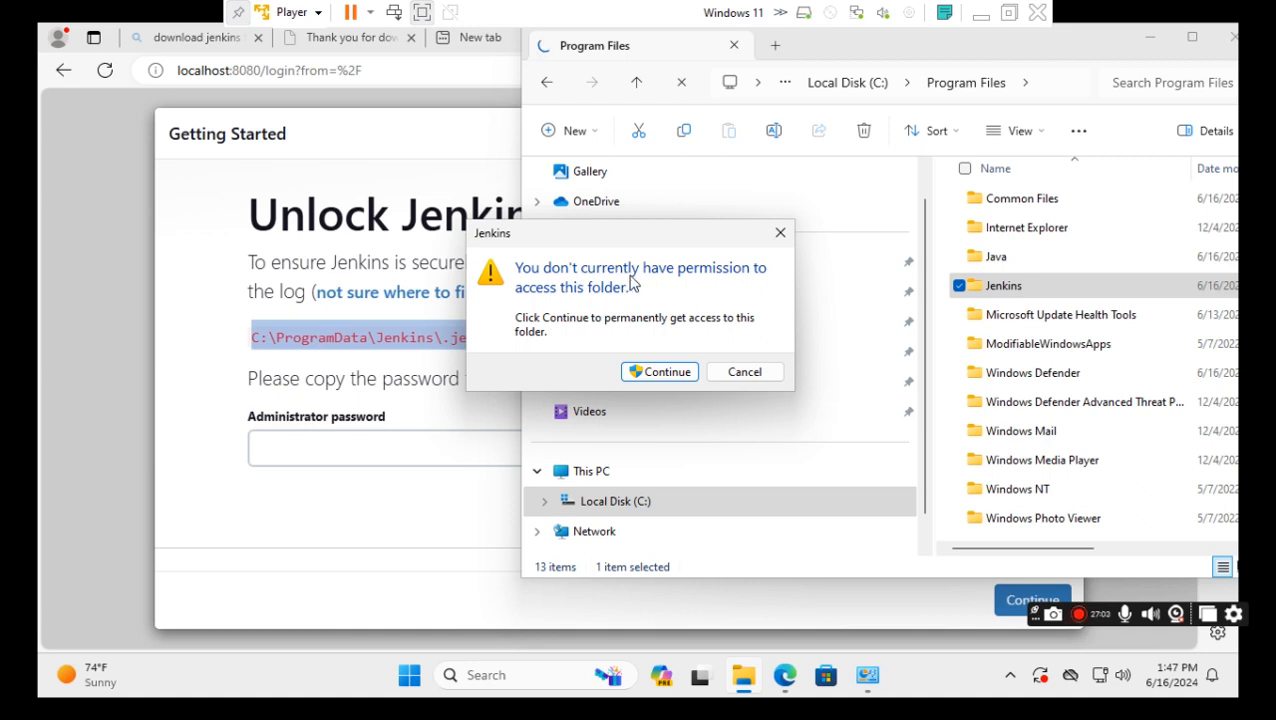
left_click(665, 372)
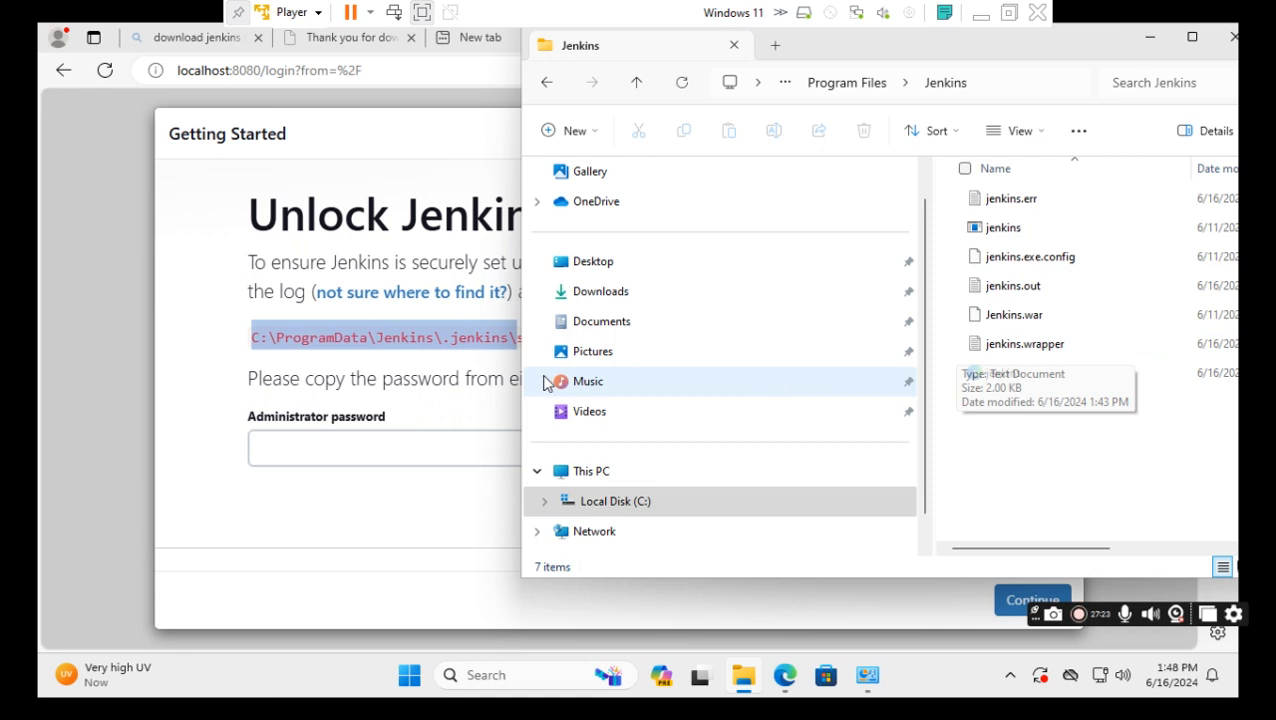
Check the Program Files\Jenkins folder path, reposition its window, then close it.
left_click(985, 93)
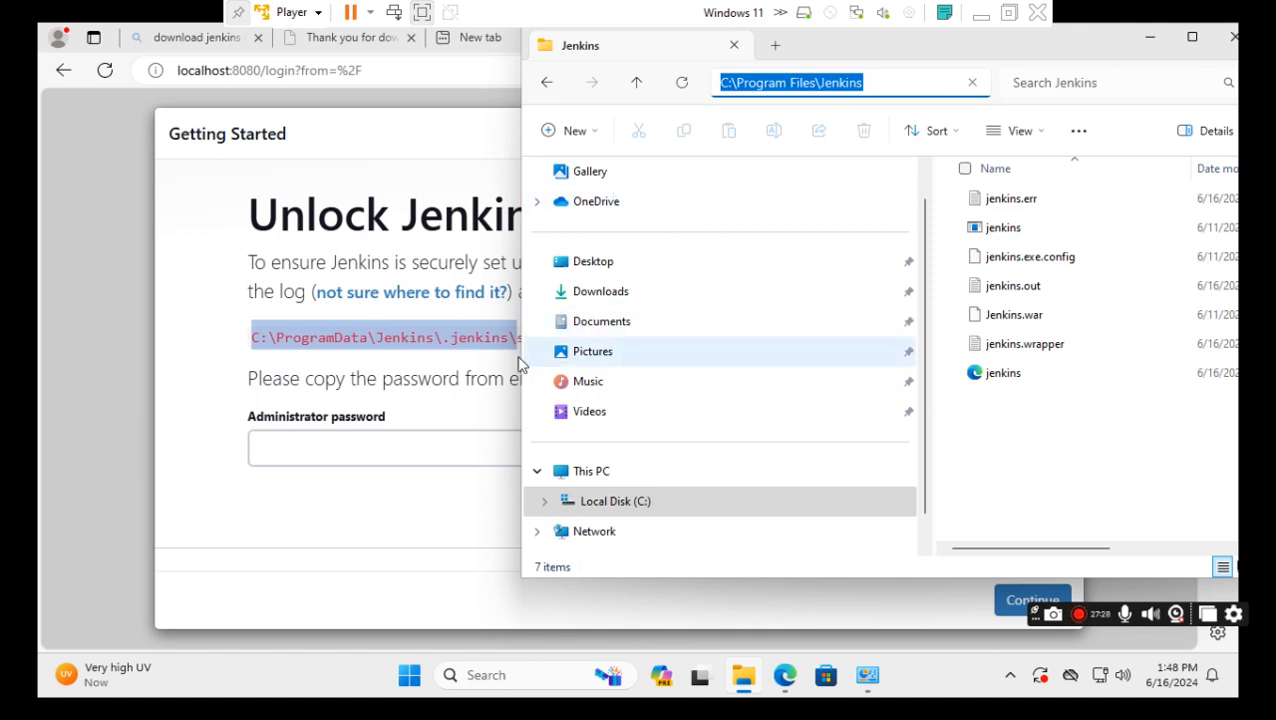
left_click_drag(912, 52, 961, 55)
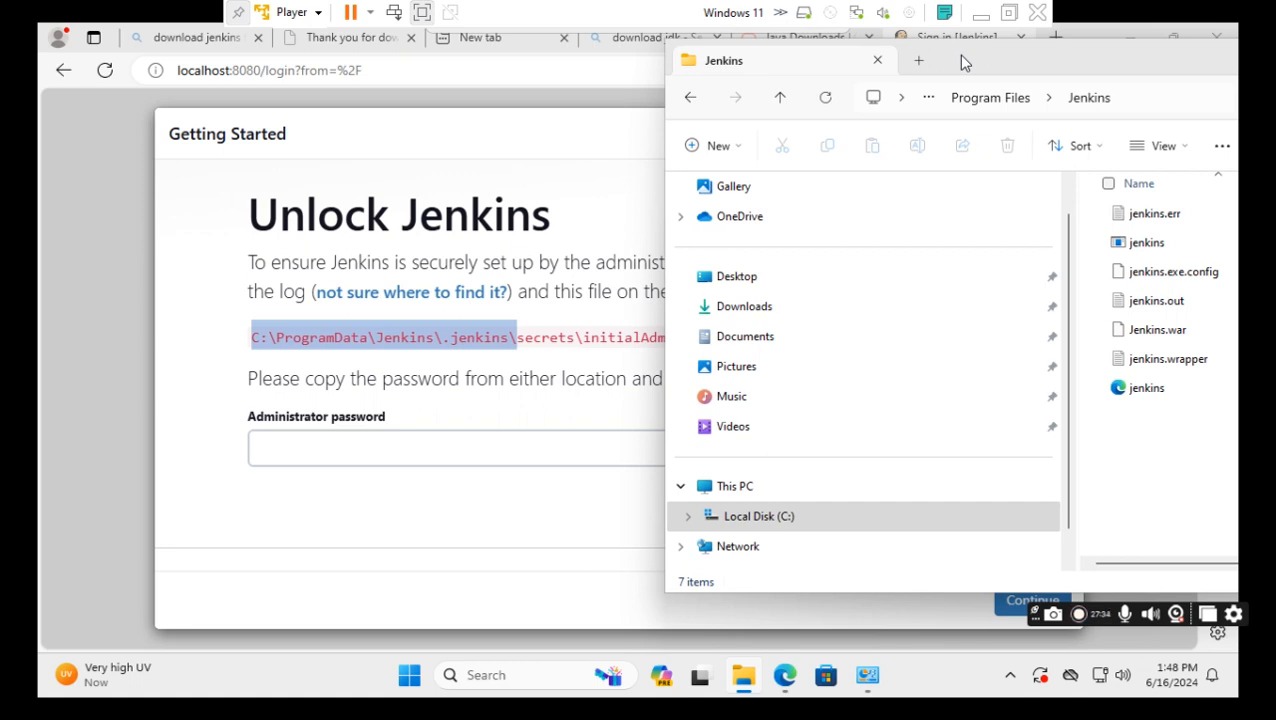
left_click_drag(958, 55, 874, 57)
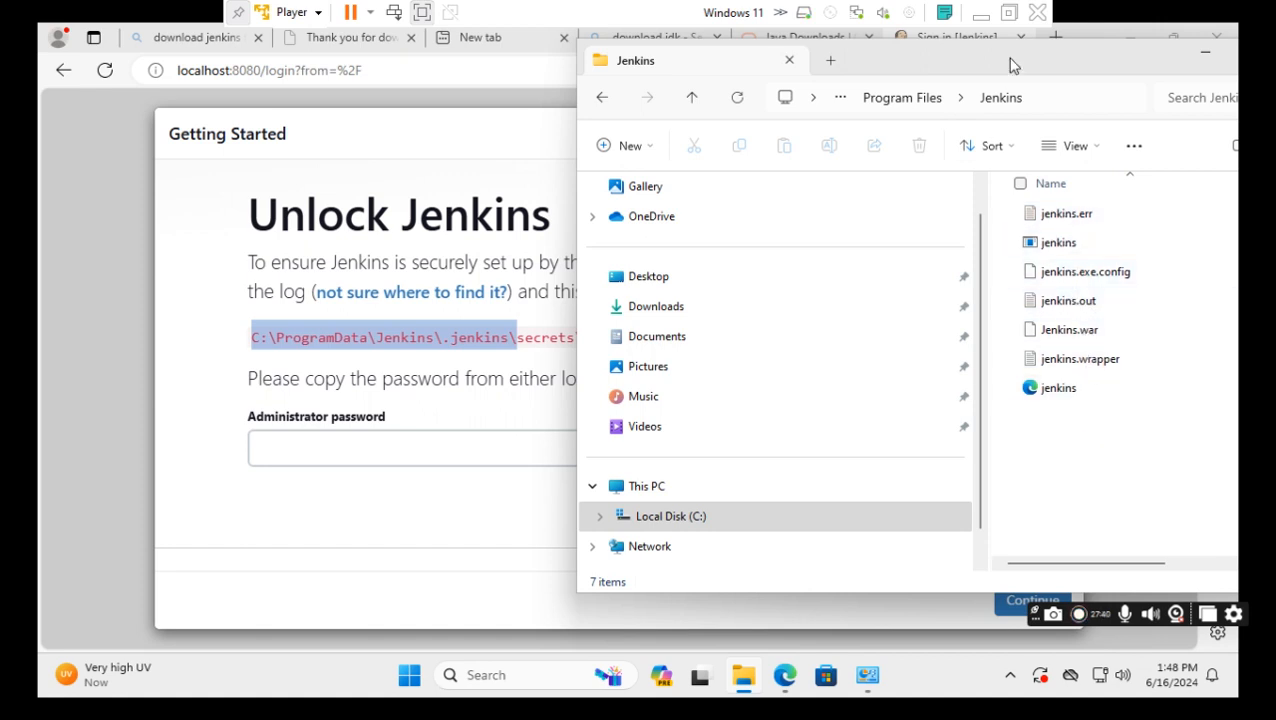
left_click_drag(1011, 64, 808, 70)
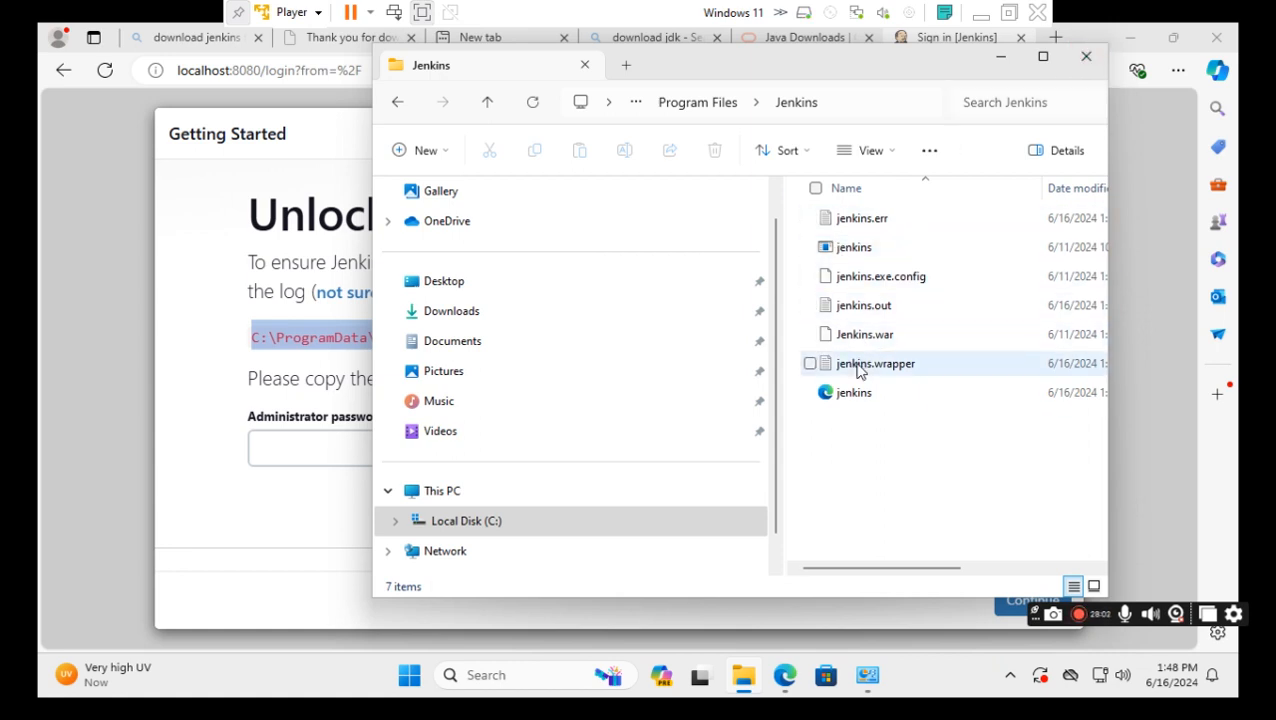
left_click(1086, 60)
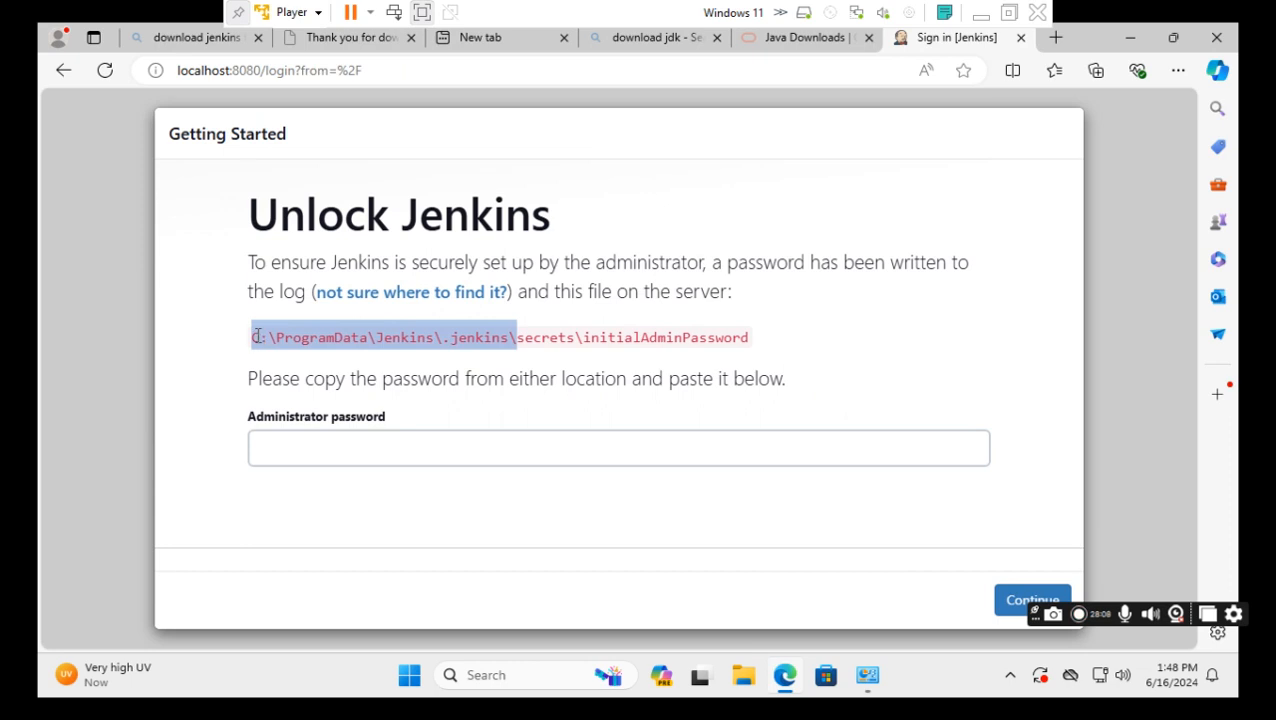
Copy the .jenkins folder path again from the Unlock Jenkins page.
left_click(484, 356)
left_click_drag(510, 341, 251, 338)
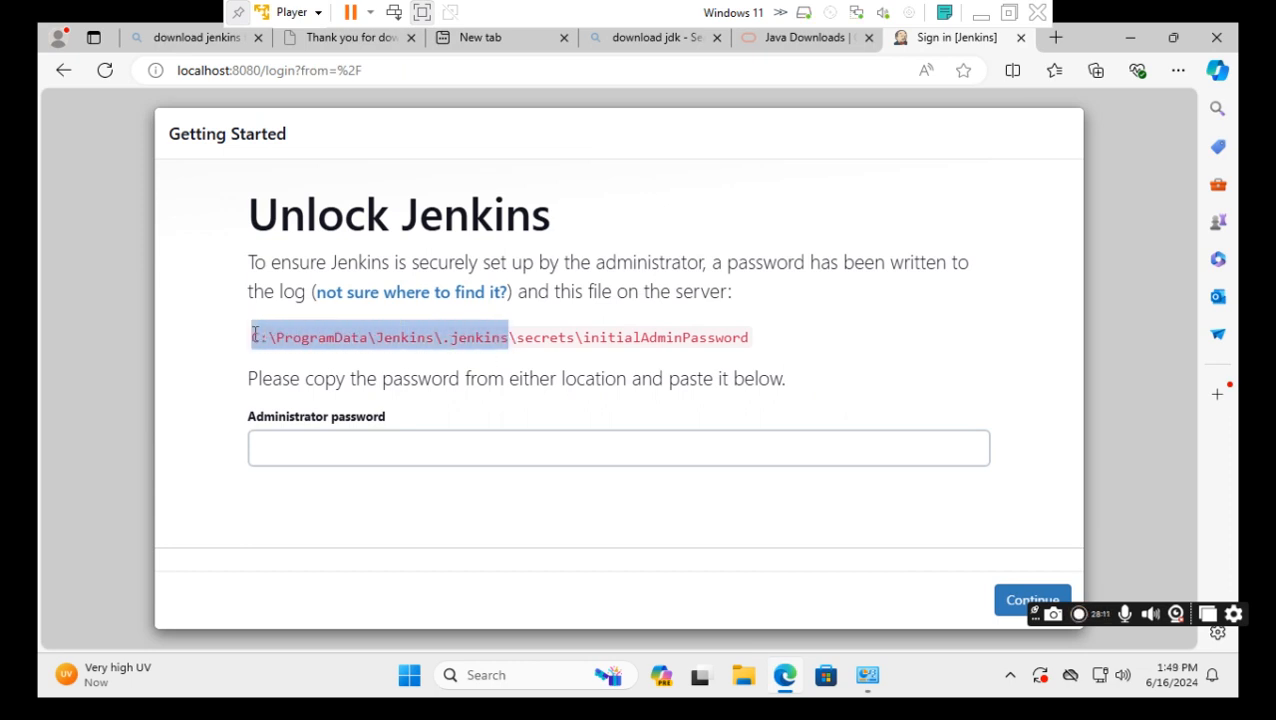
right_click(313, 343)
left_click(362, 360)
Paste the path into Windows Search, trim it to C:\ProgramData\Jenkins\, and open that folder.
left_click(537, 679)
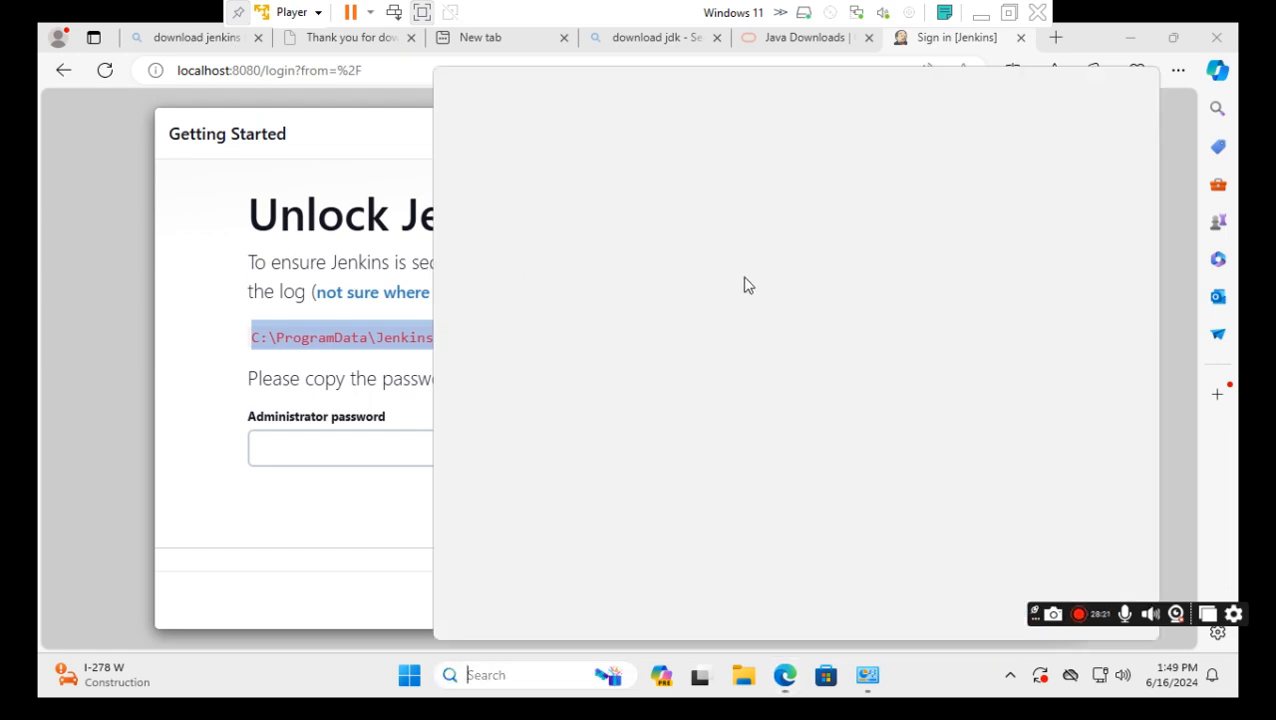
key("ctrl+v")
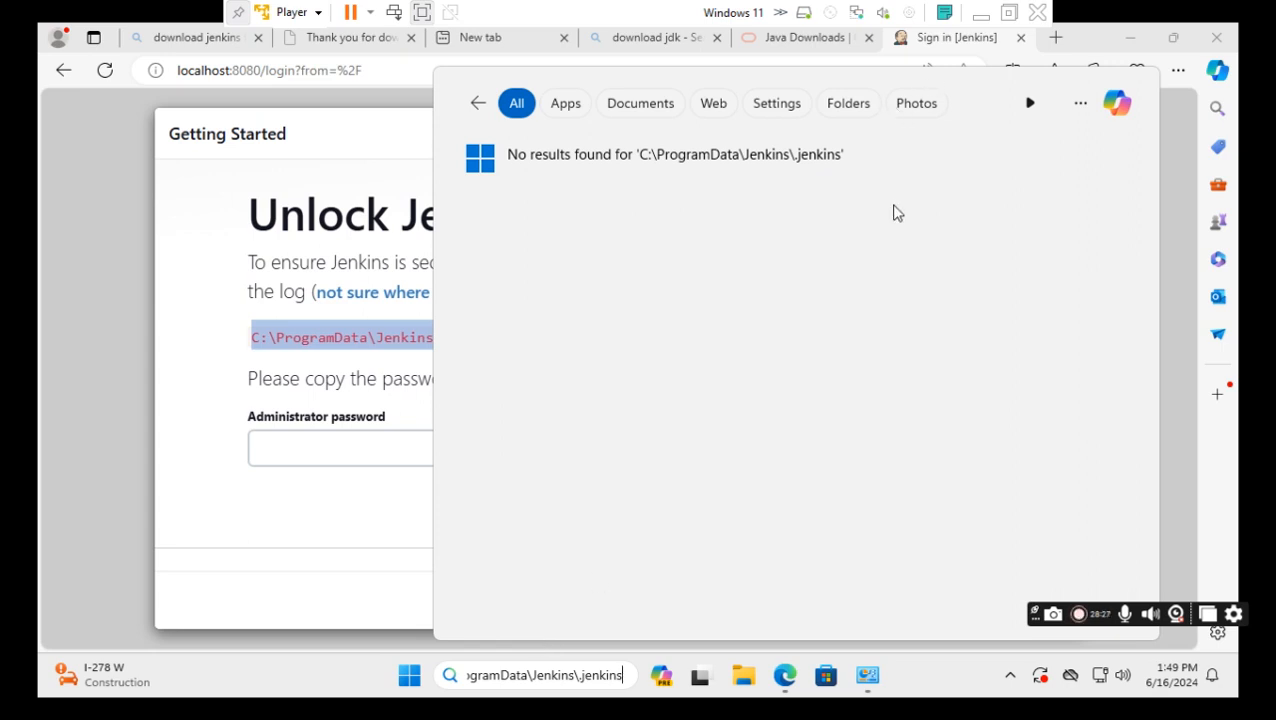
type("\\")
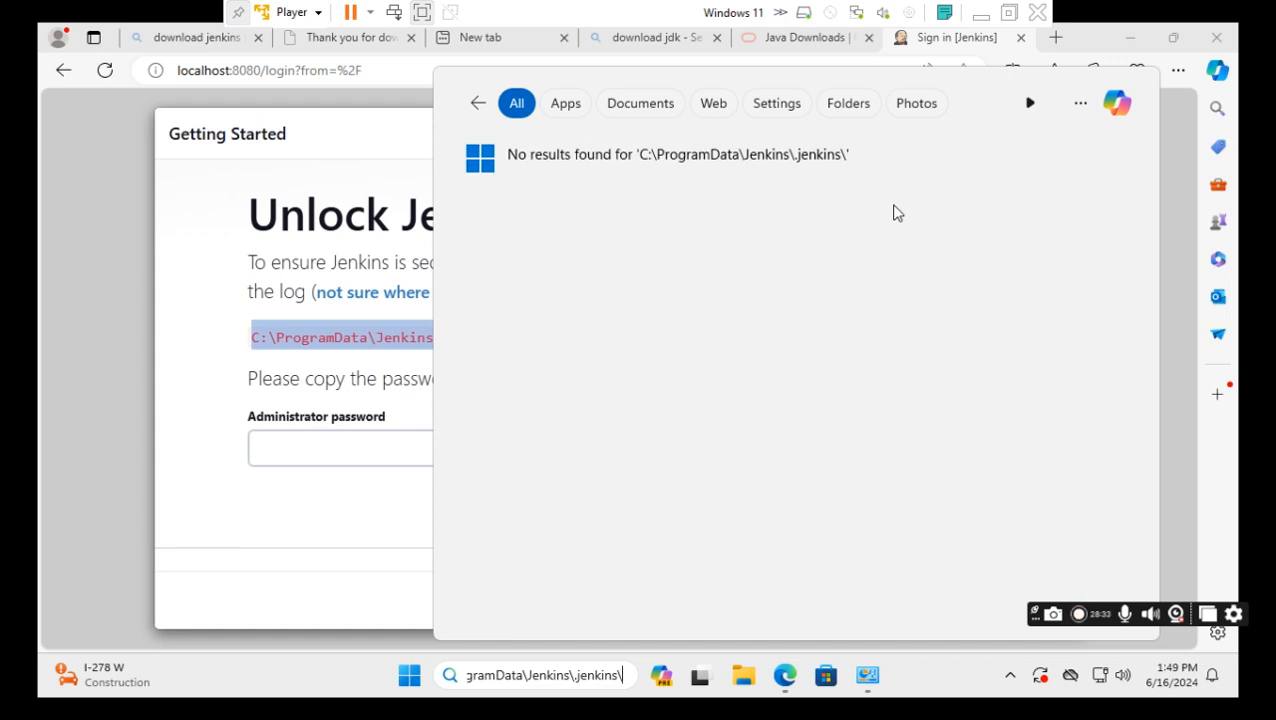
key("BackSpace")
key("BackSpace")
key("BackSpace")
key("BackSpace")
key("BackSpace")
key("BackSpace")
key("BackSpace")
key("BackSpace")
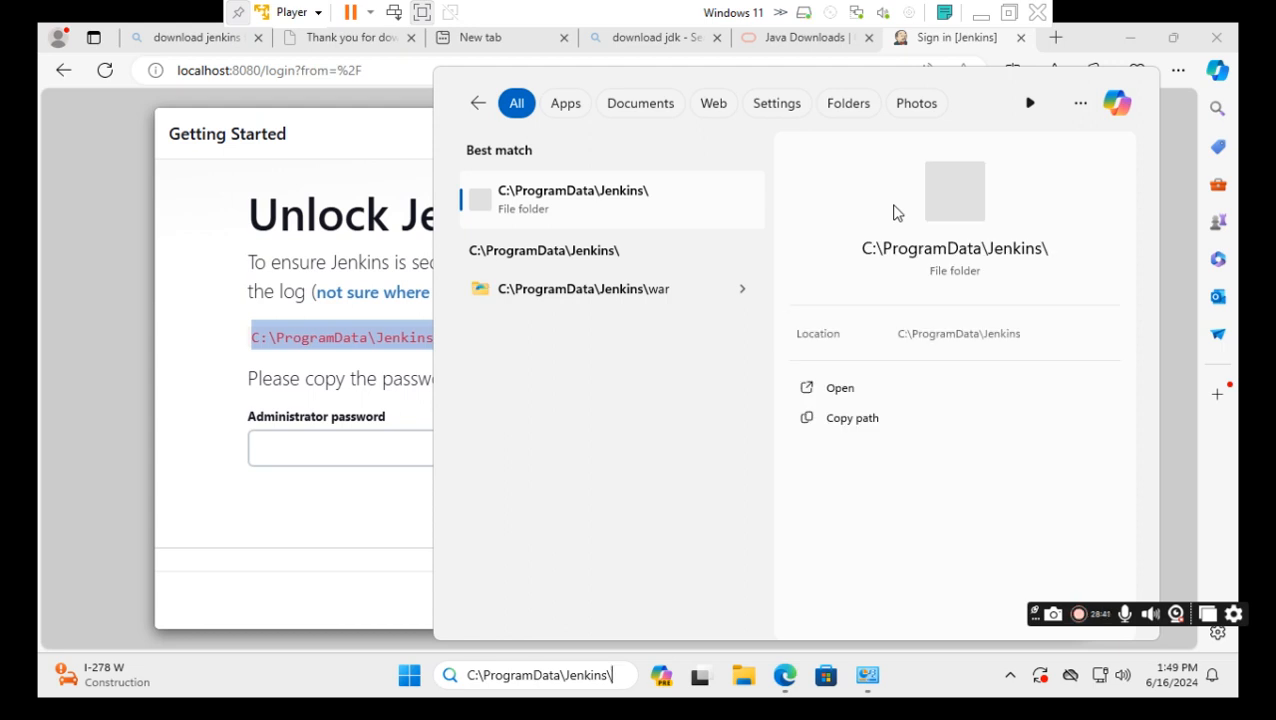
left_click(840, 388)
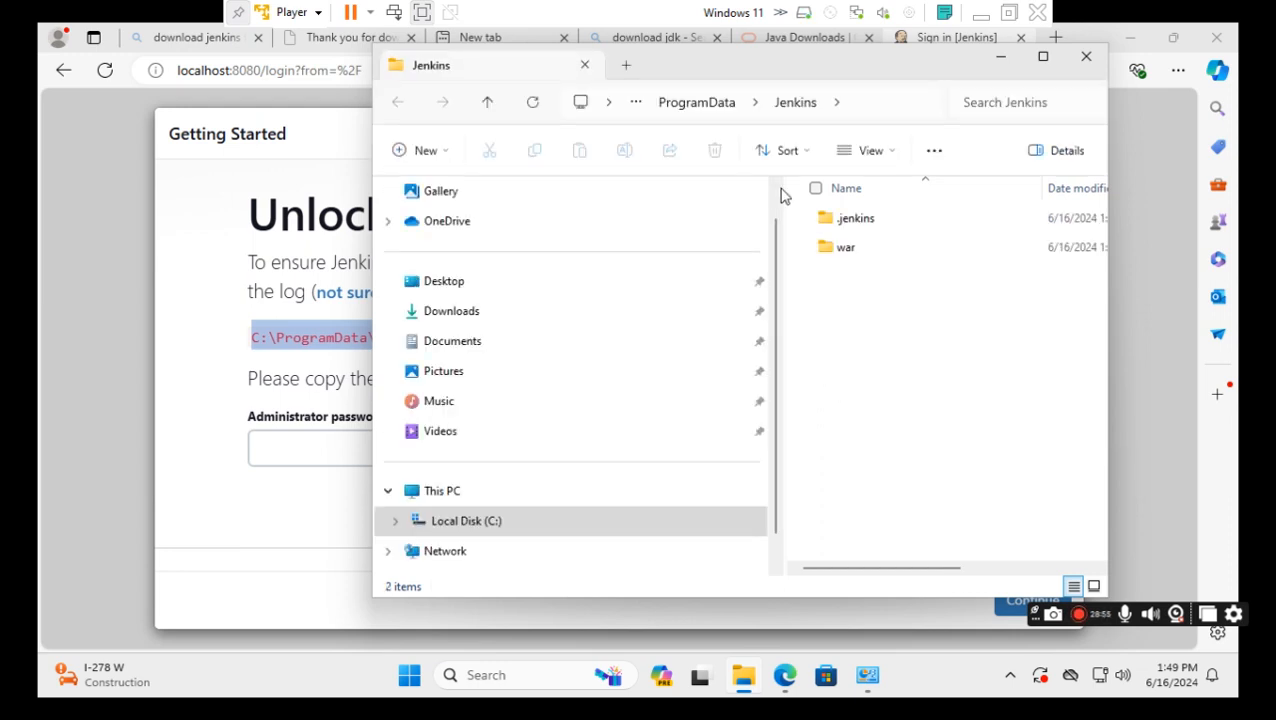
Go into .jenkins\secrets and choose Open with for the initialAdminPassword file.
double_click(855, 222)
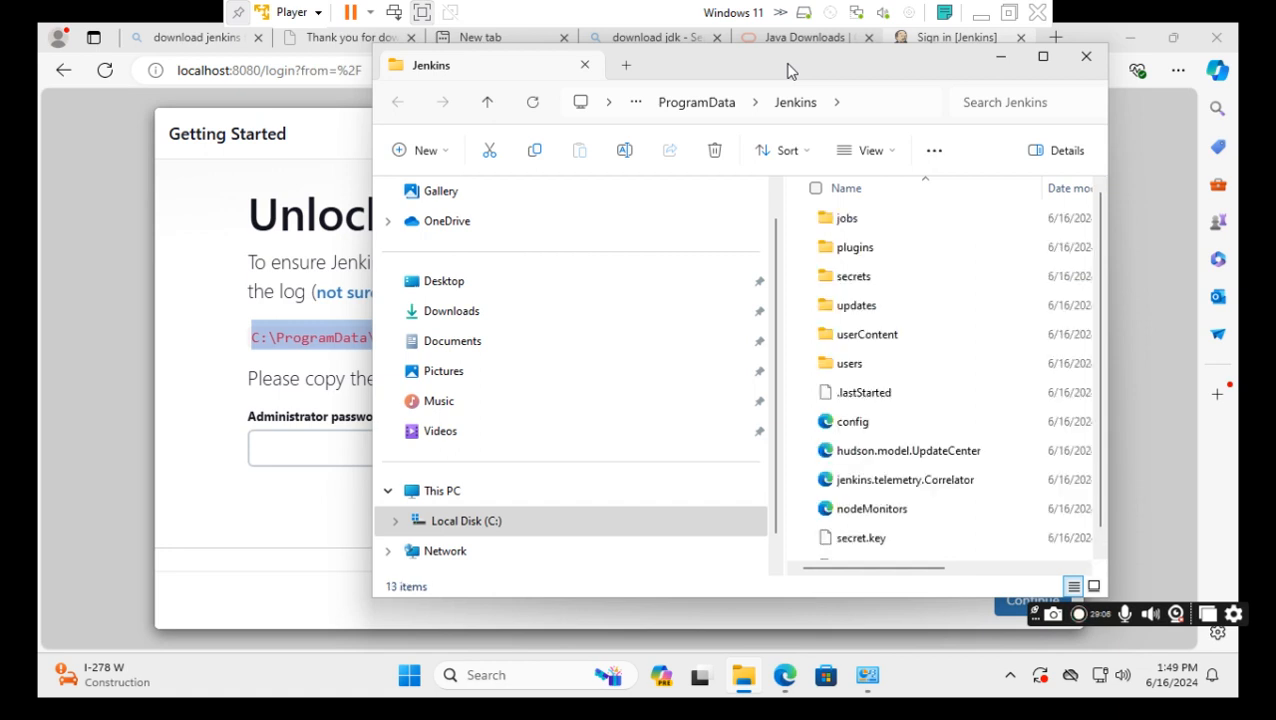
double_click(855, 288)
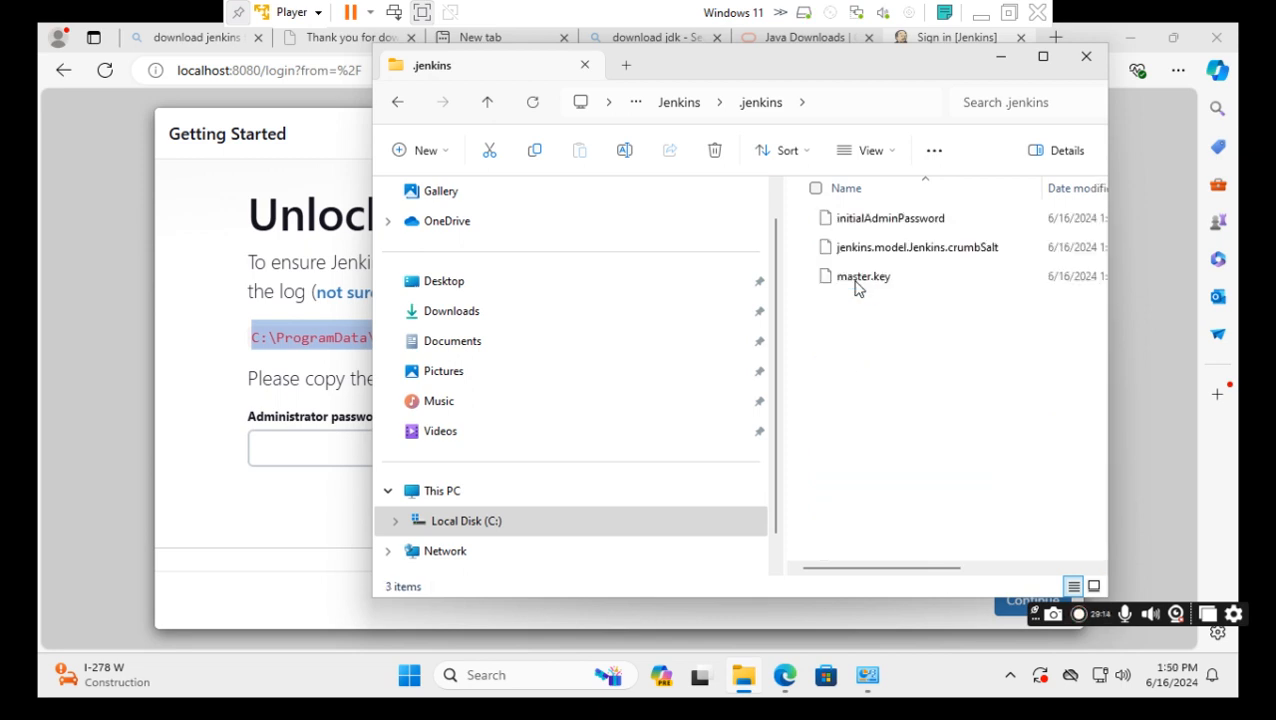
left_click(906, 222)
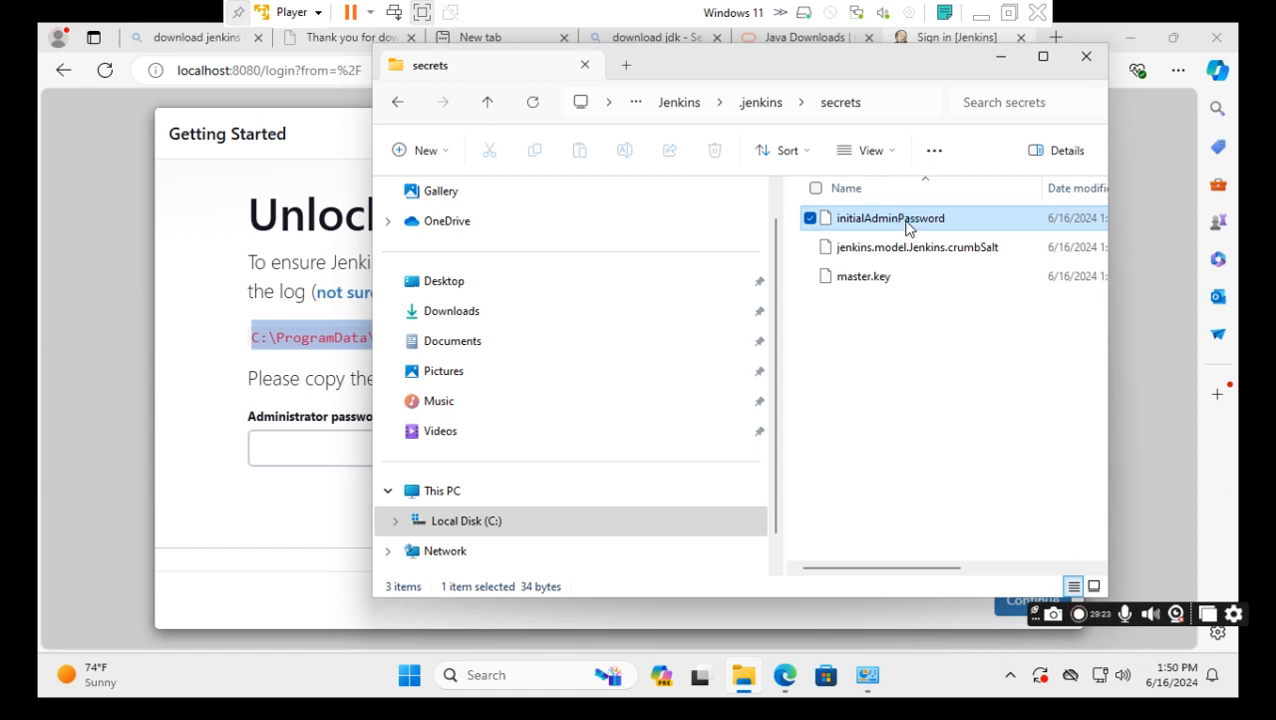
right_click(908, 229)
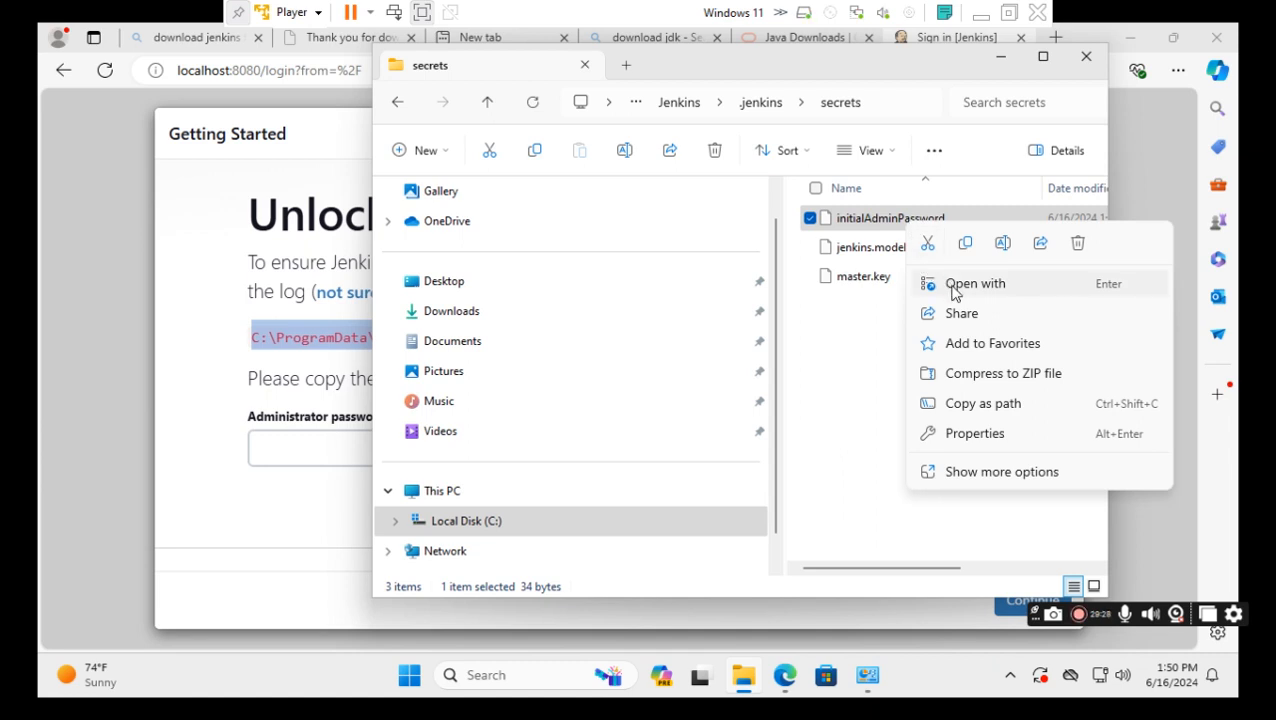
left_click(953, 287)
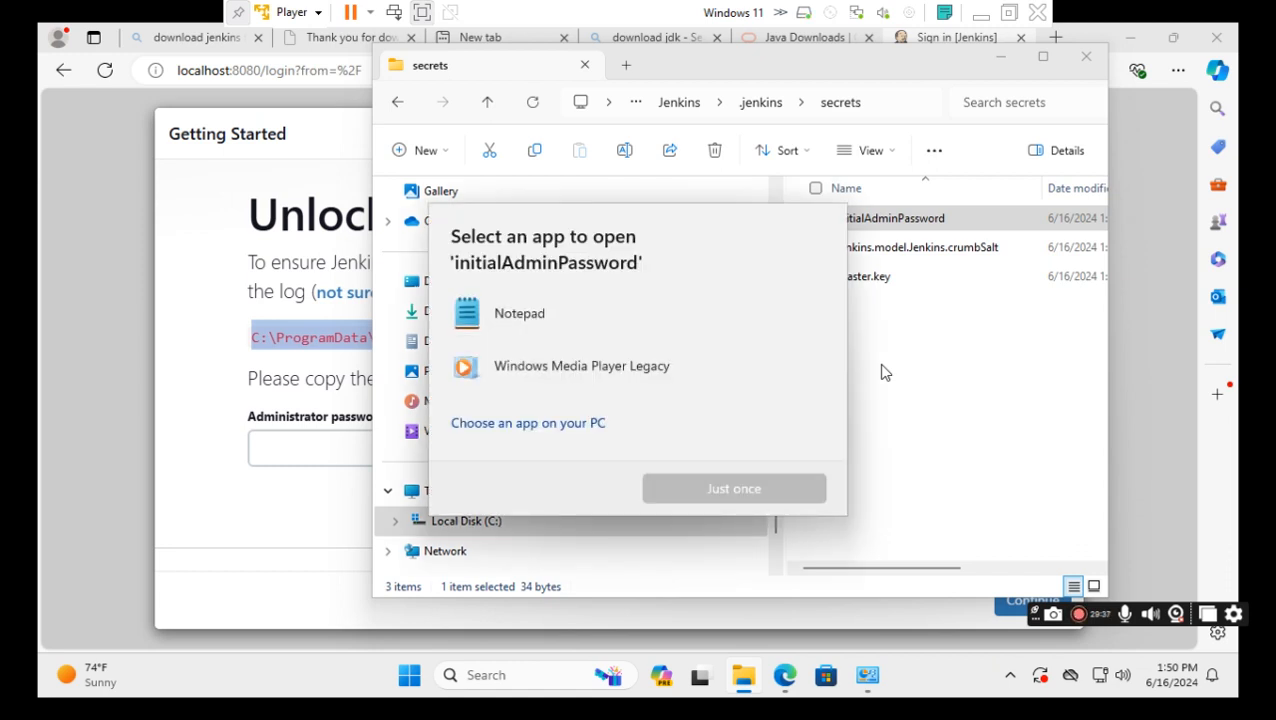
Open initialAdminPassword in Notepad just once and copy the password line.
left_click(548, 322)
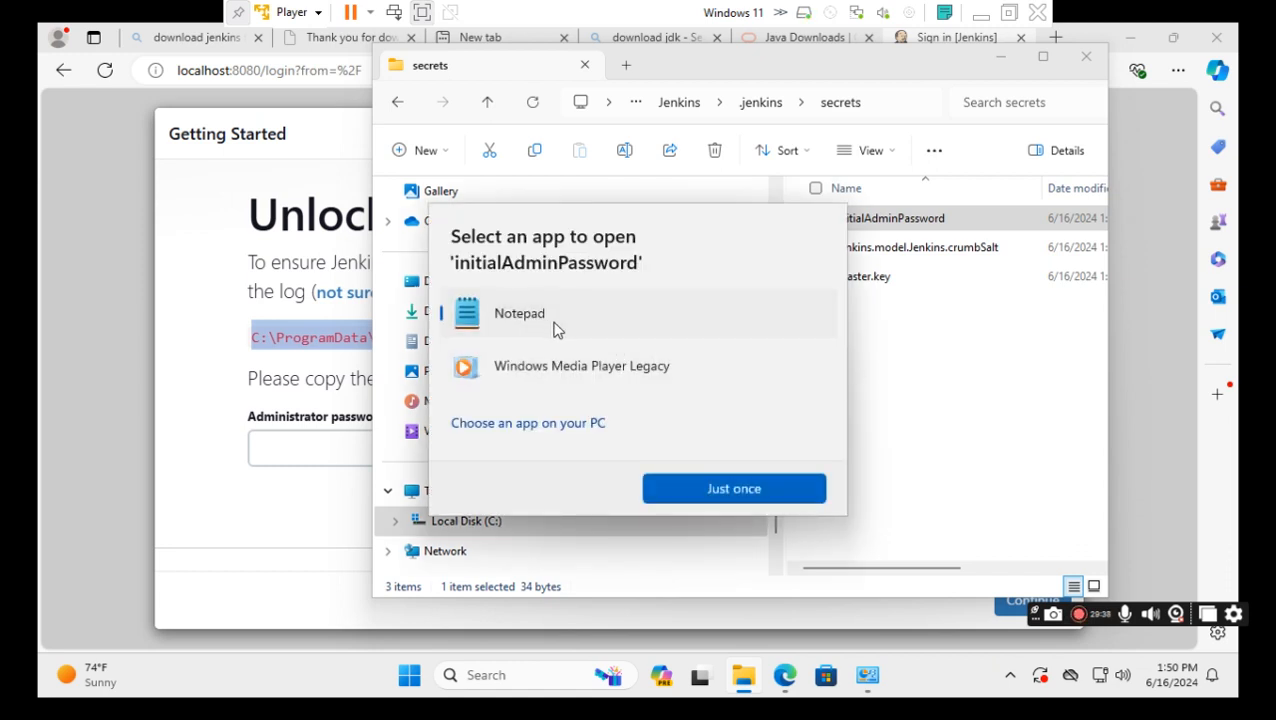
left_click(733, 488)
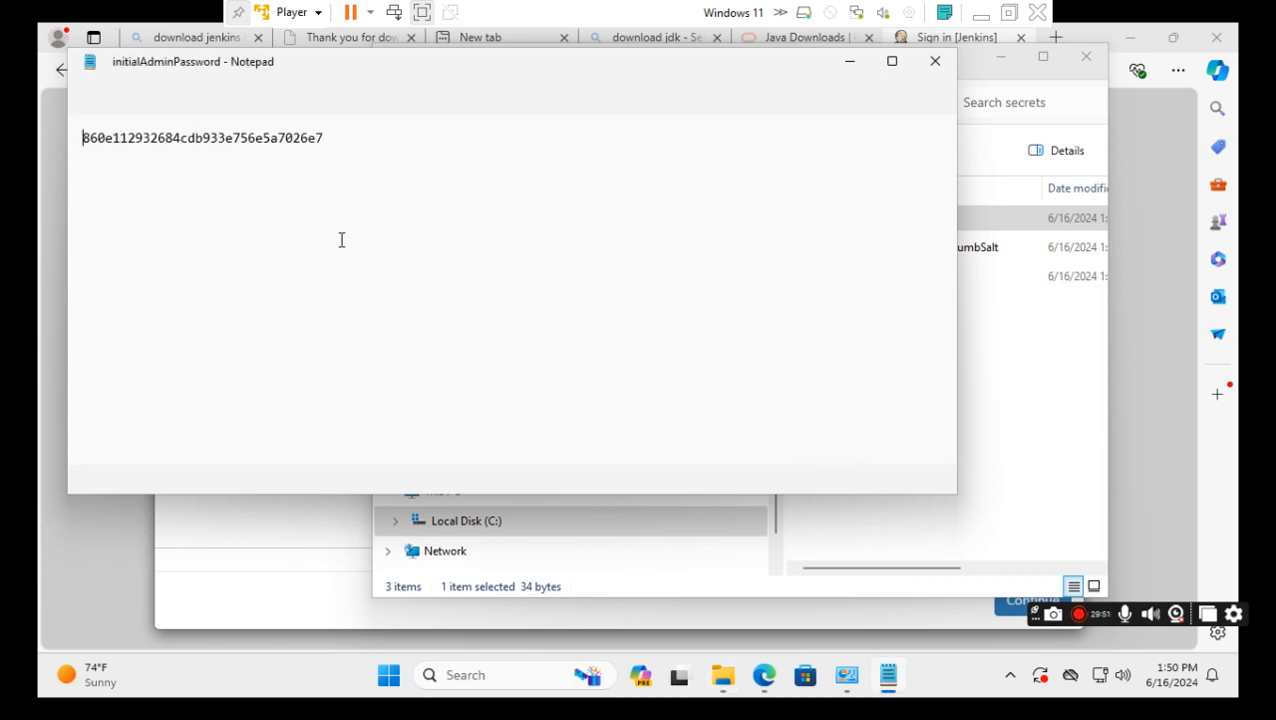
left_click_drag(325, 139, 78, 137)
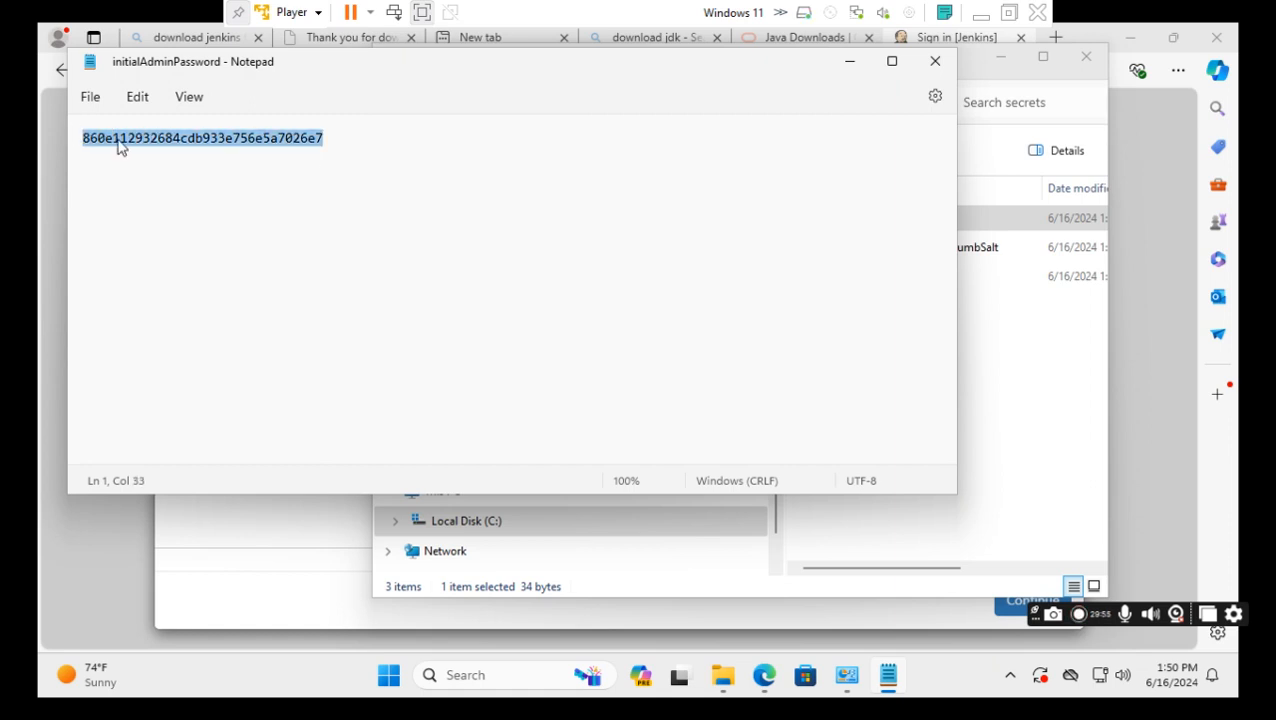
right_click(119, 145)
left_click(184, 240)
Minimize Notepad and File Explorer to reveal the Unlock Jenkins page.
left_click(848, 67)
left_click(1009, 59)
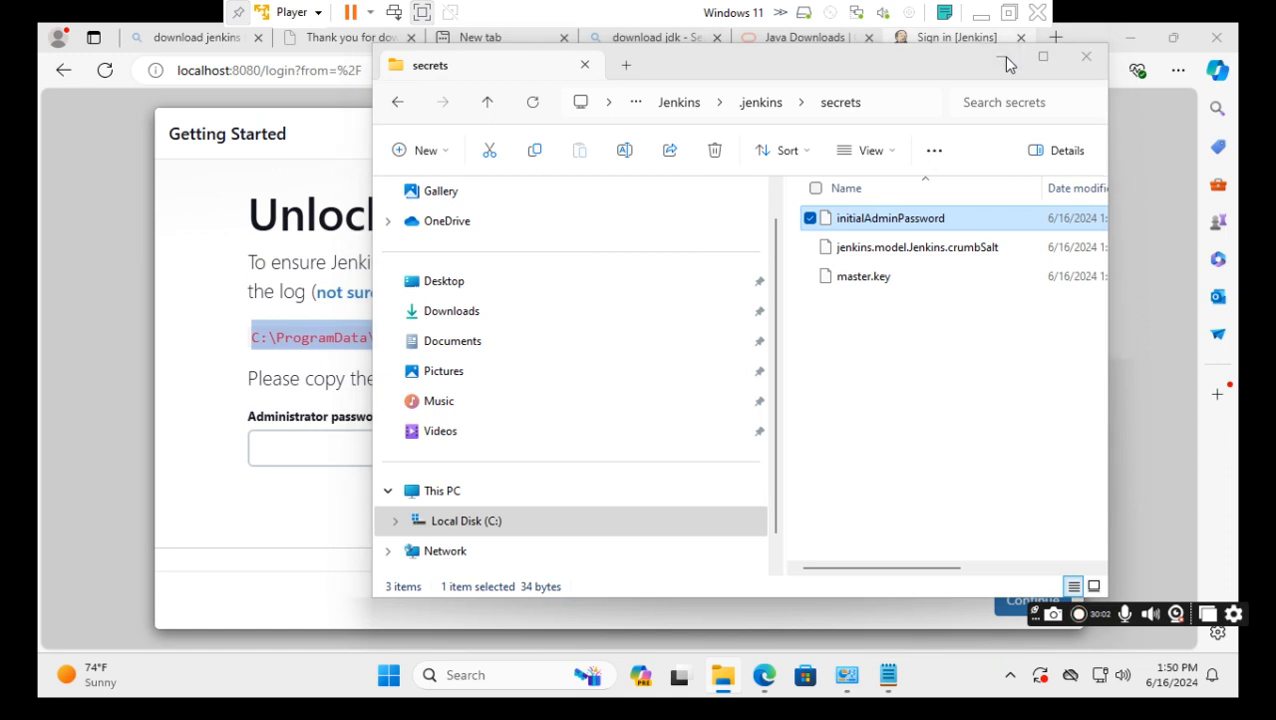
left_click(1005, 60)
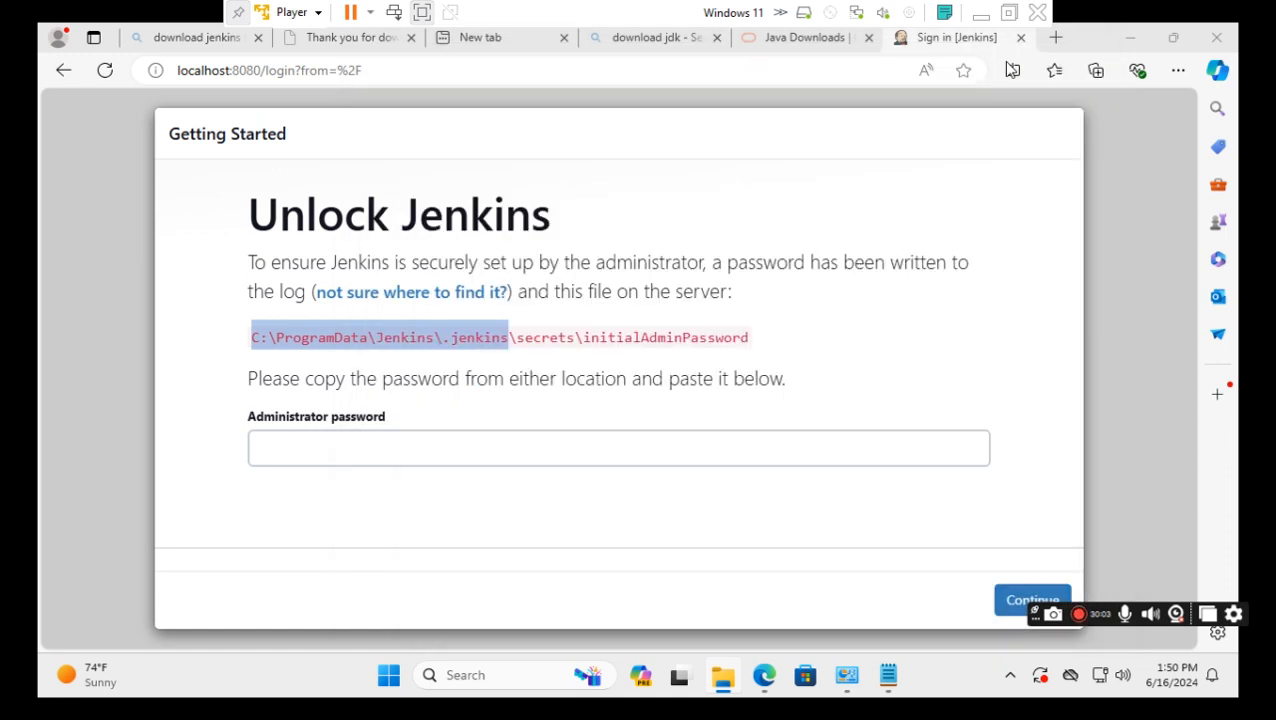
Paste the admin password, continue to unlock Jenkins, and decline Edge's save-password offer.
left_click(297, 448)
left_click(297, 448)
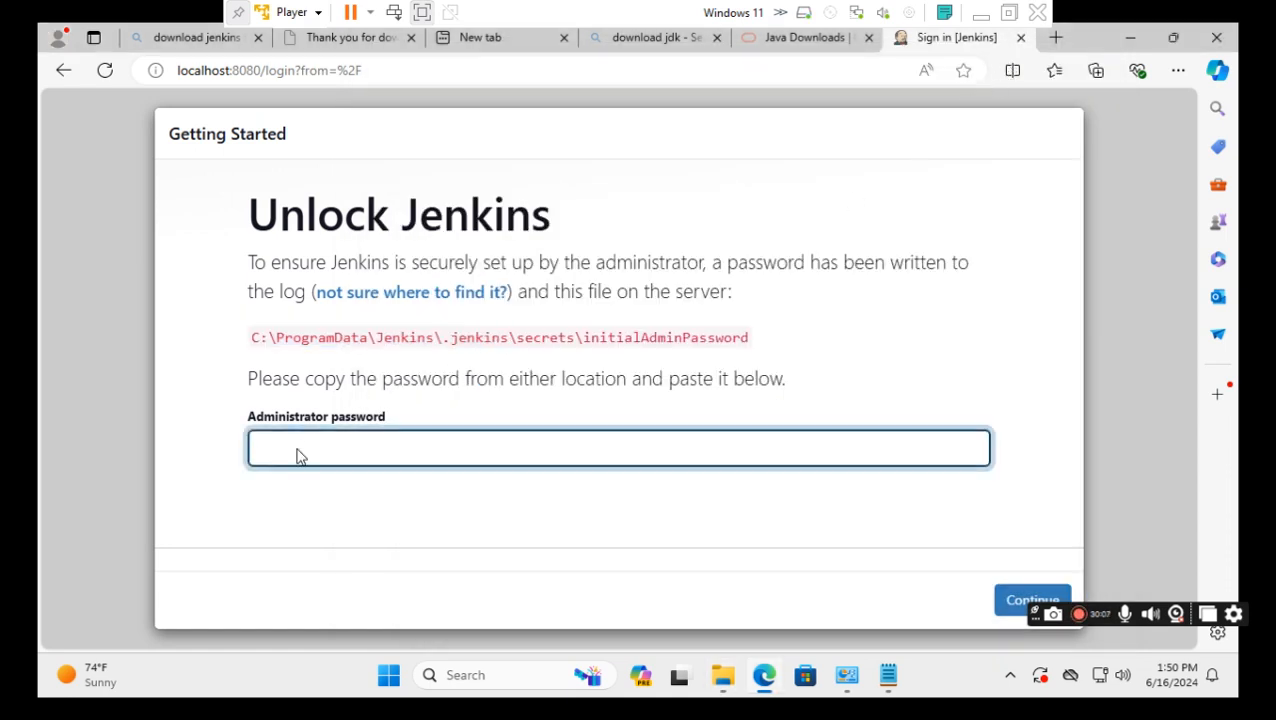
right_click(297, 455)
left_click(318, 301)
left_click(1010, 605)
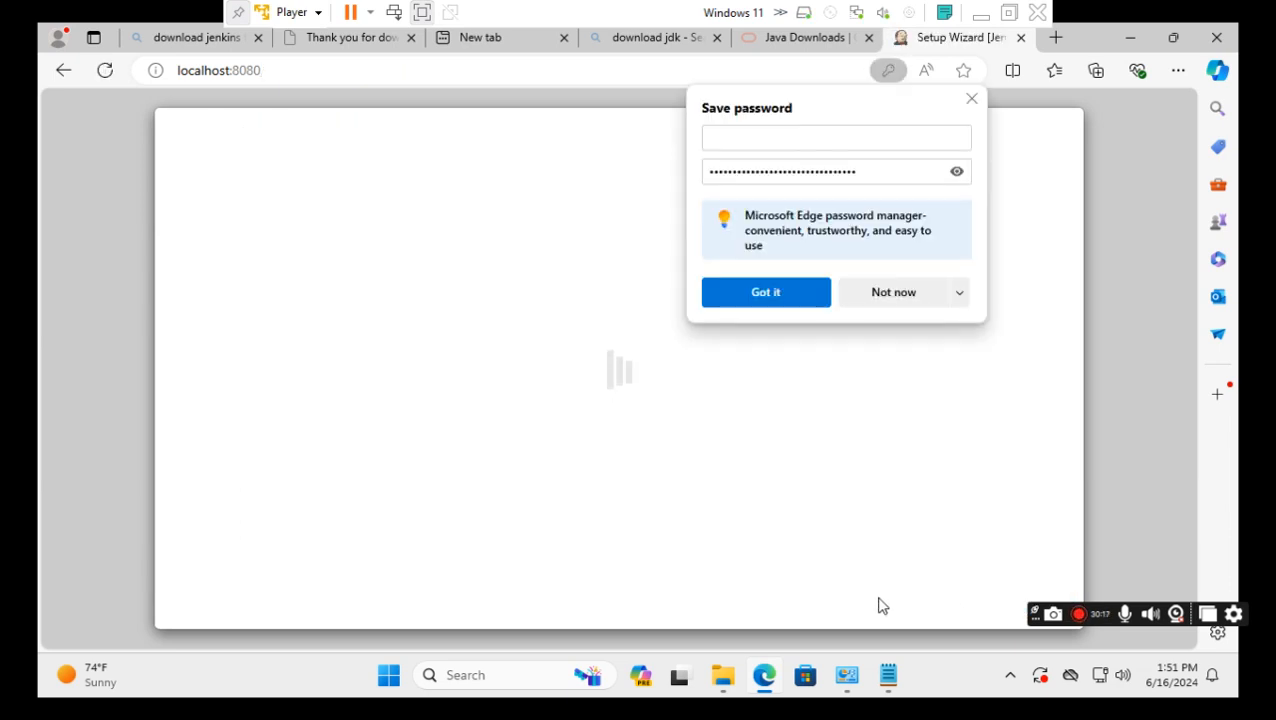
left_click(901, 300)
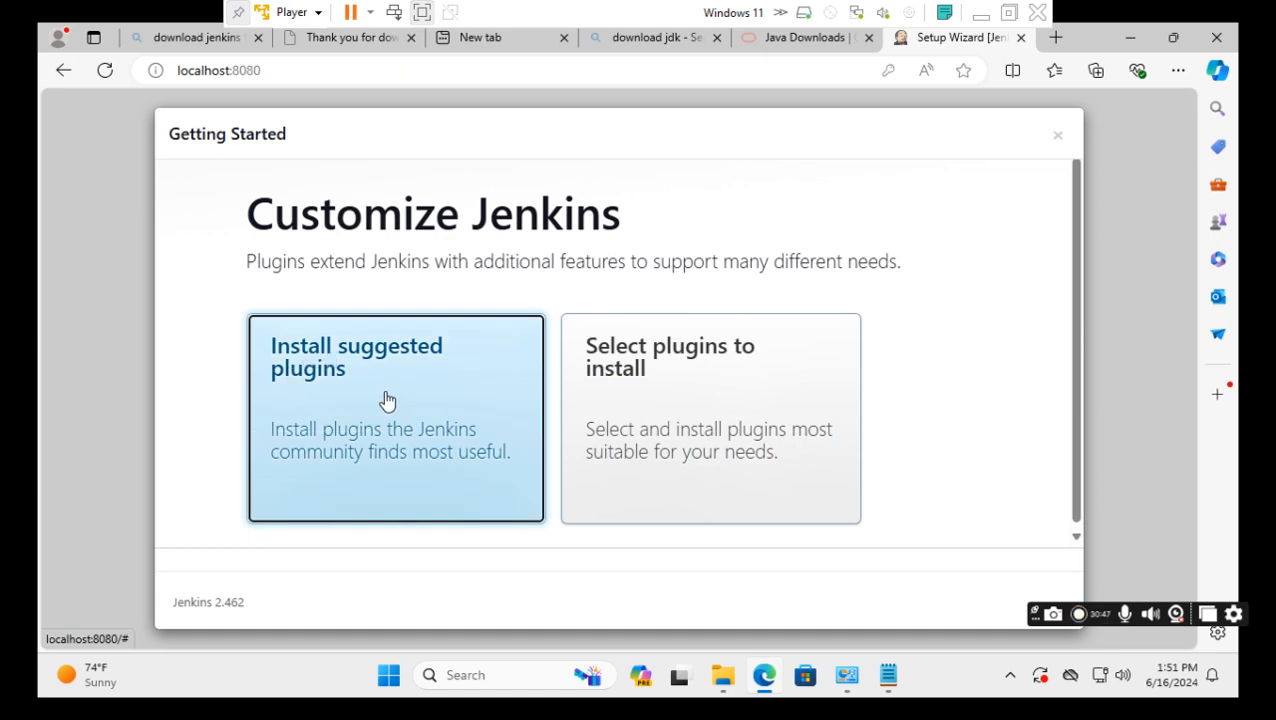
Choose Select plugins to install, select all 52/52 plugins, and click Install.
left_click(690, 408)
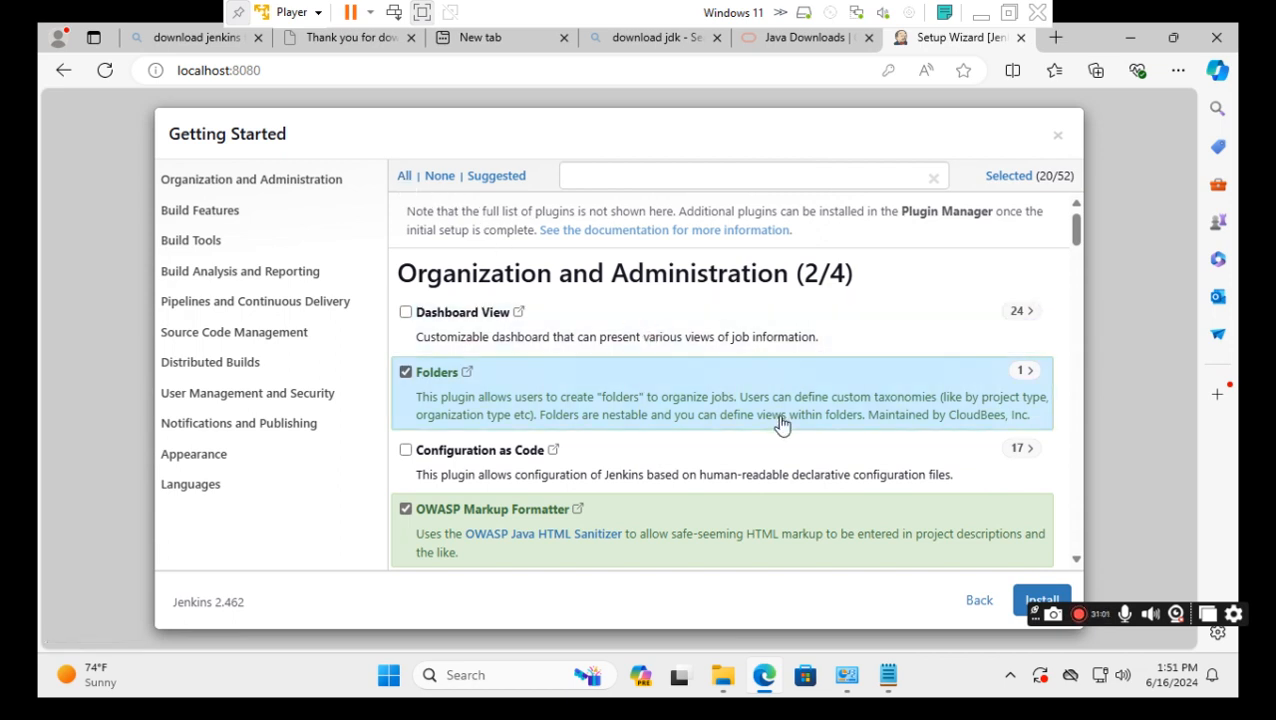
scroll(782, 425, "down", 5)
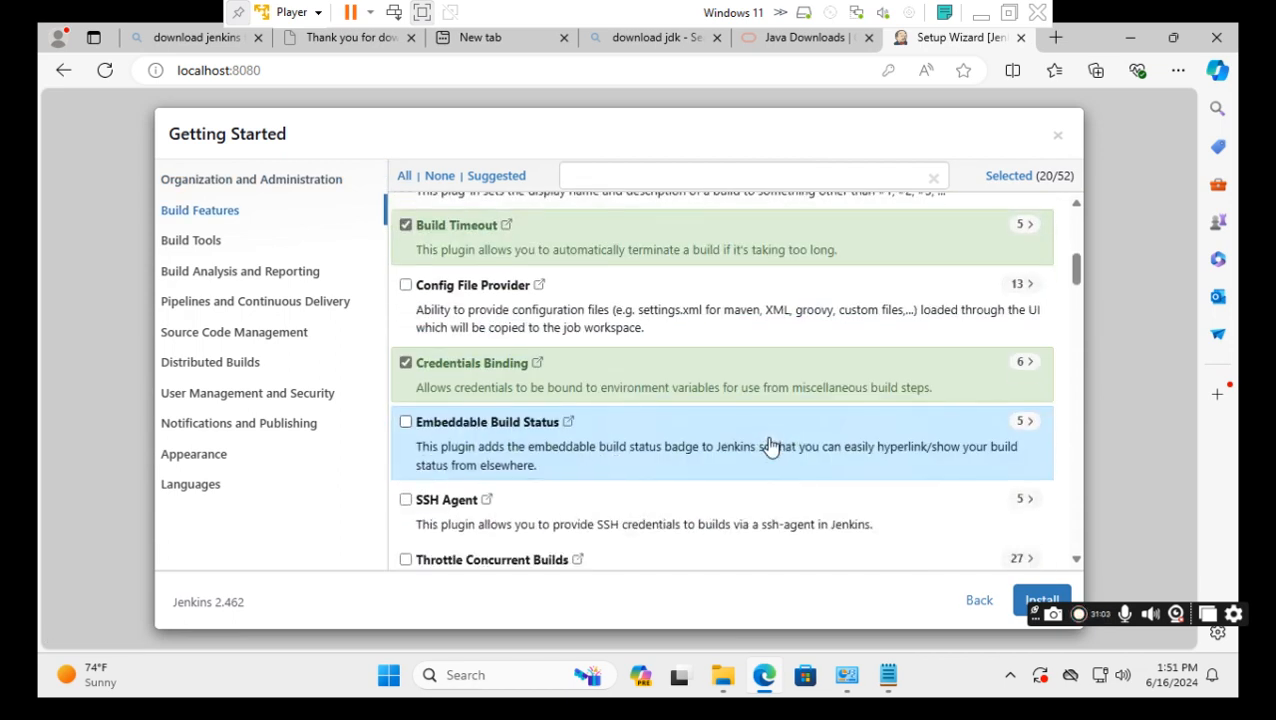
scroll(770, 446, "up", 5)
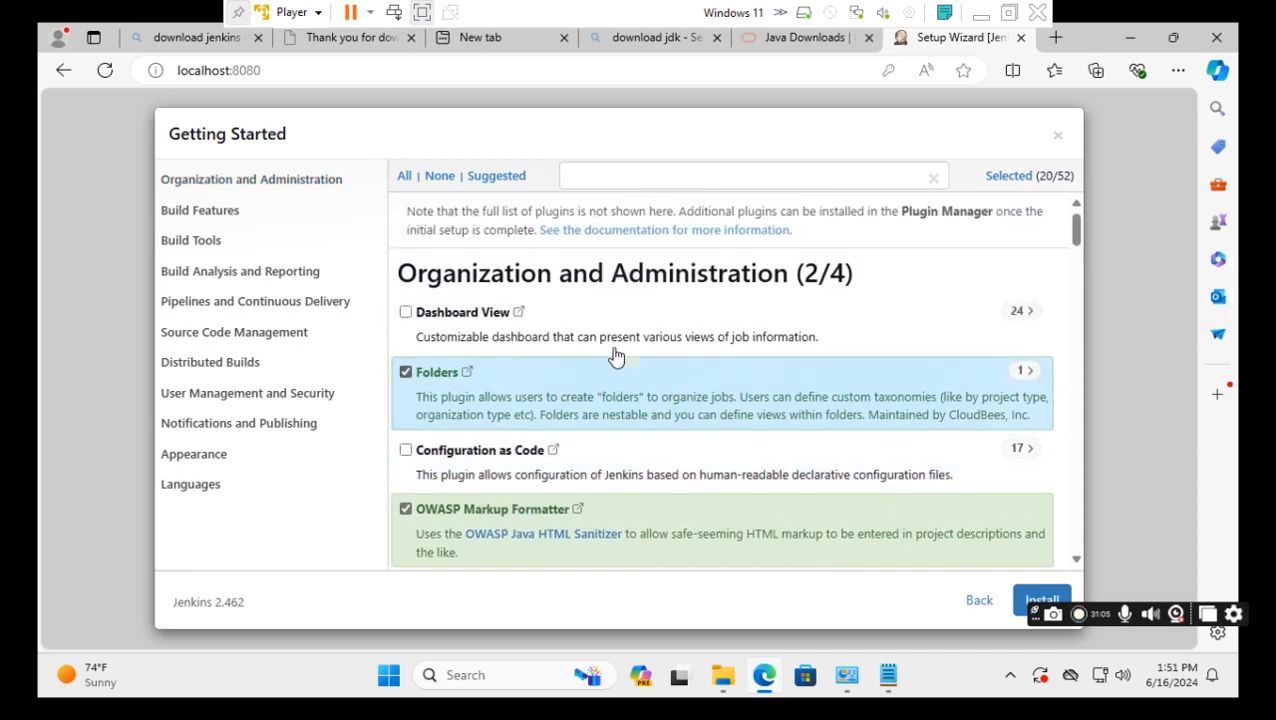
left_click(405, 180)
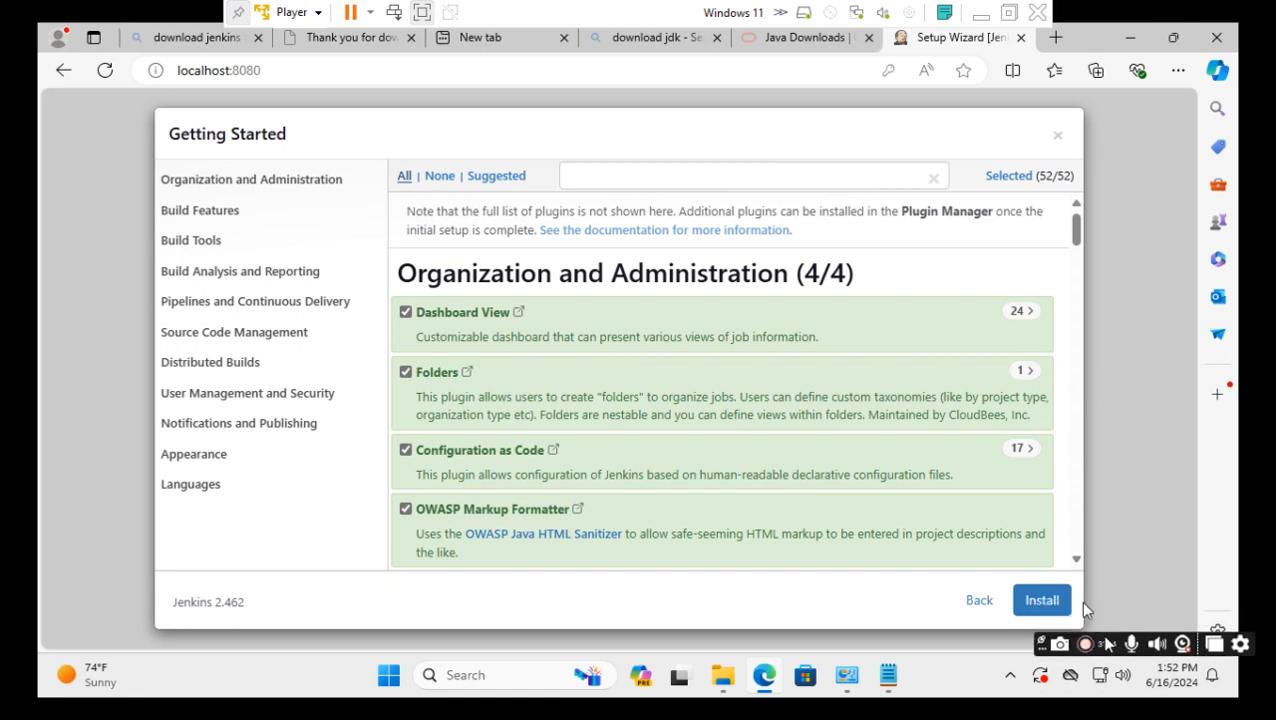
left_click(1040, 604)
left_click(1038, 602)
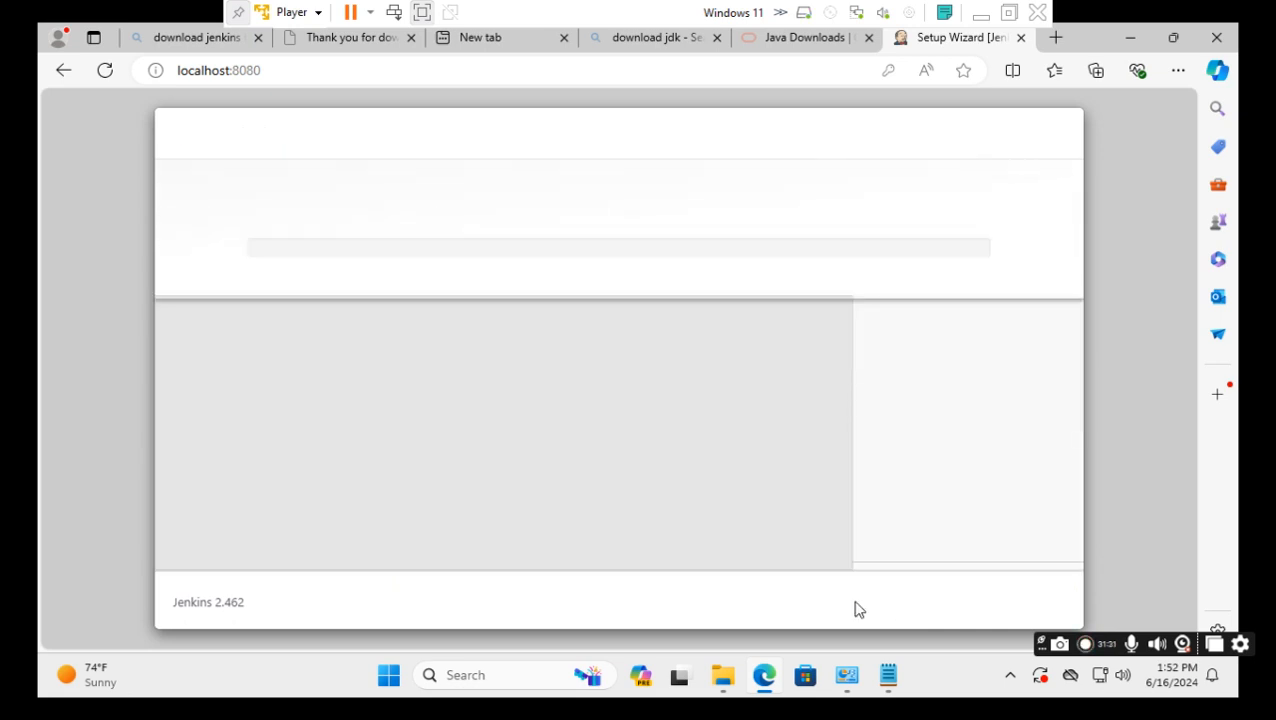
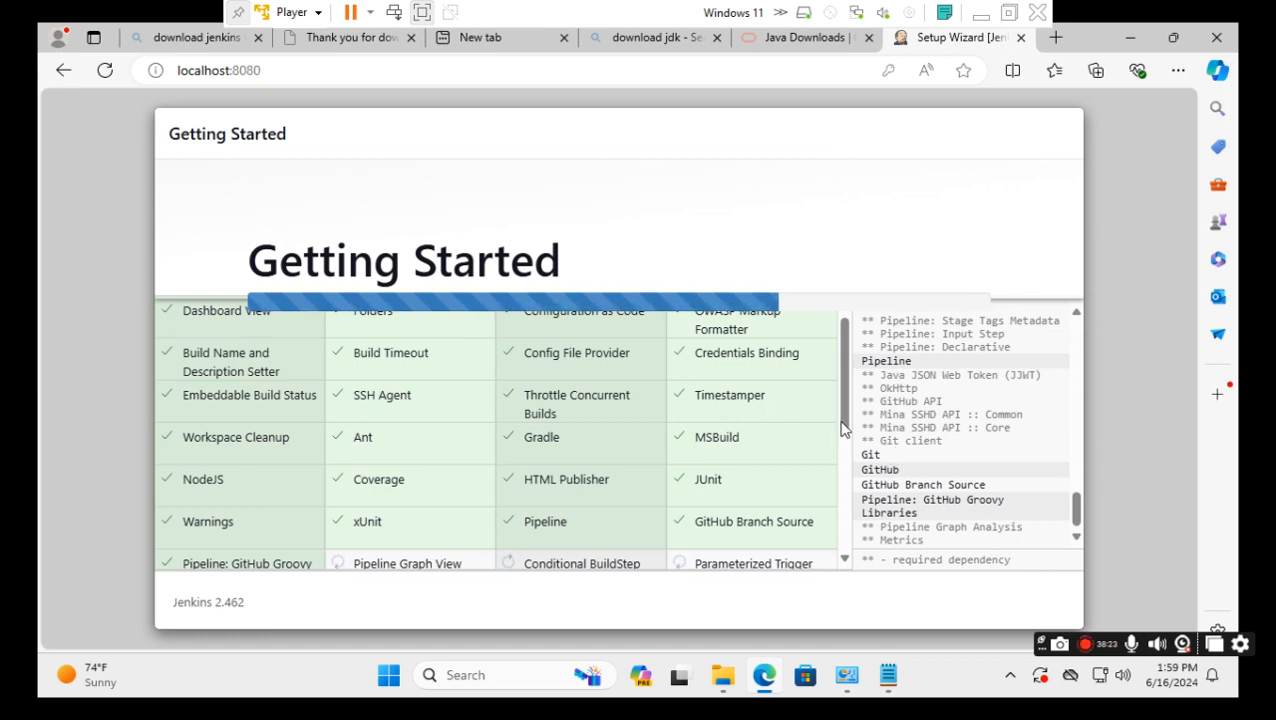
Scroll the plugin grid to follow installation progress up to Localization: Chinese (Simplified).
left_click_drag(843, 428, 854, 598)
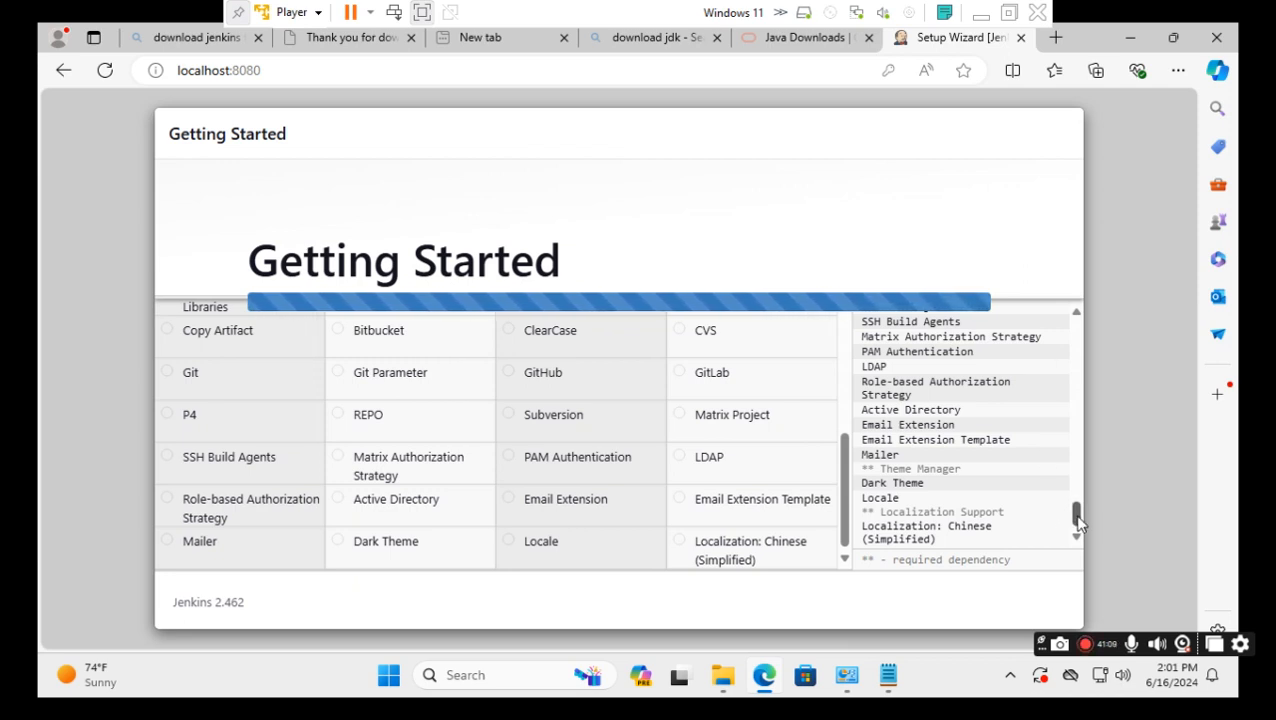
Follow the plugin grid until installation completes and the Create First Admin User form appears.
scroll(1067, 453, "up", 5)
left_click_drag(1073, 375, 1090, 601)
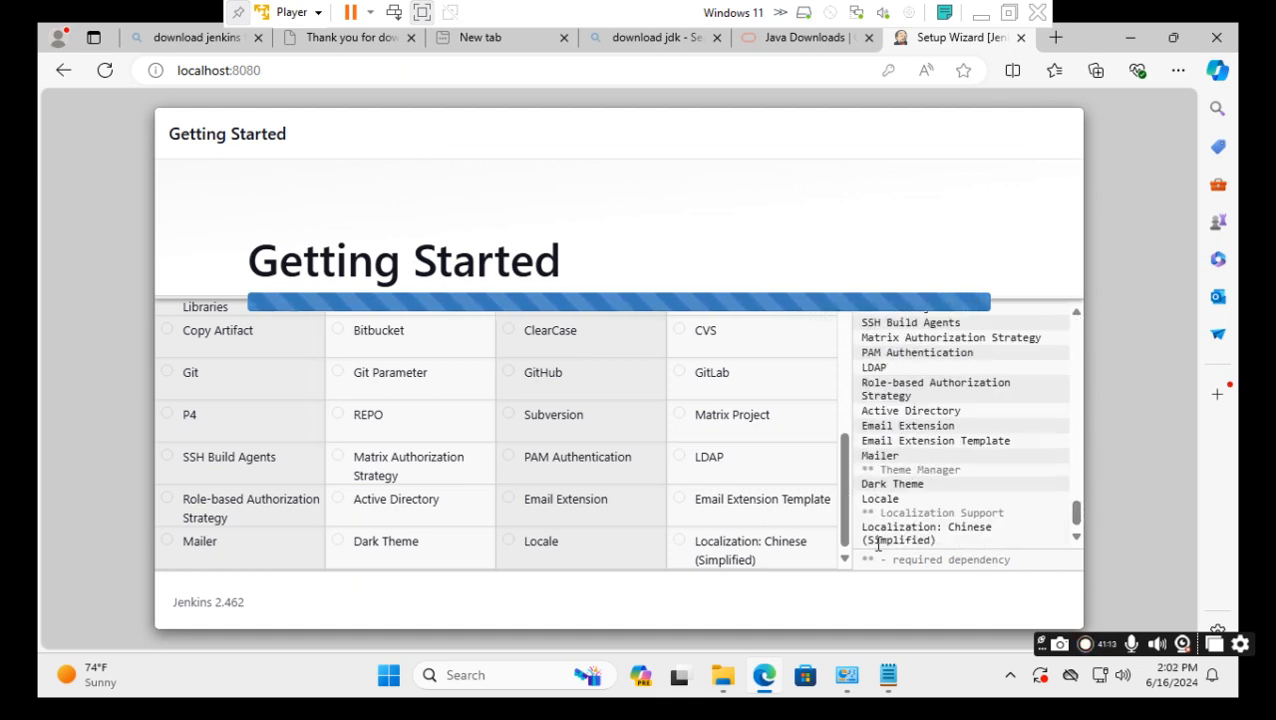
left_click_drag(845, 525, 874, 607)
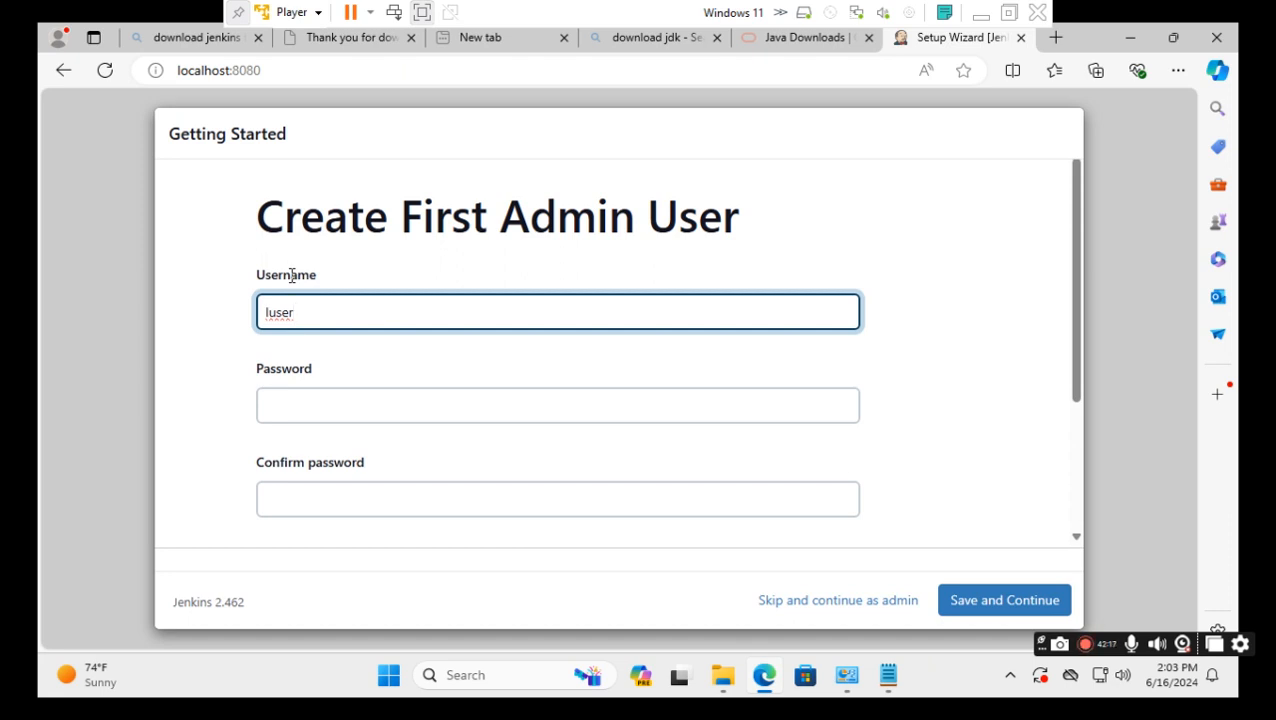
Enter the admin password and its confirmation, submit, and decline Edge's offer to save the password.
left_click(313, 407)
type("a")
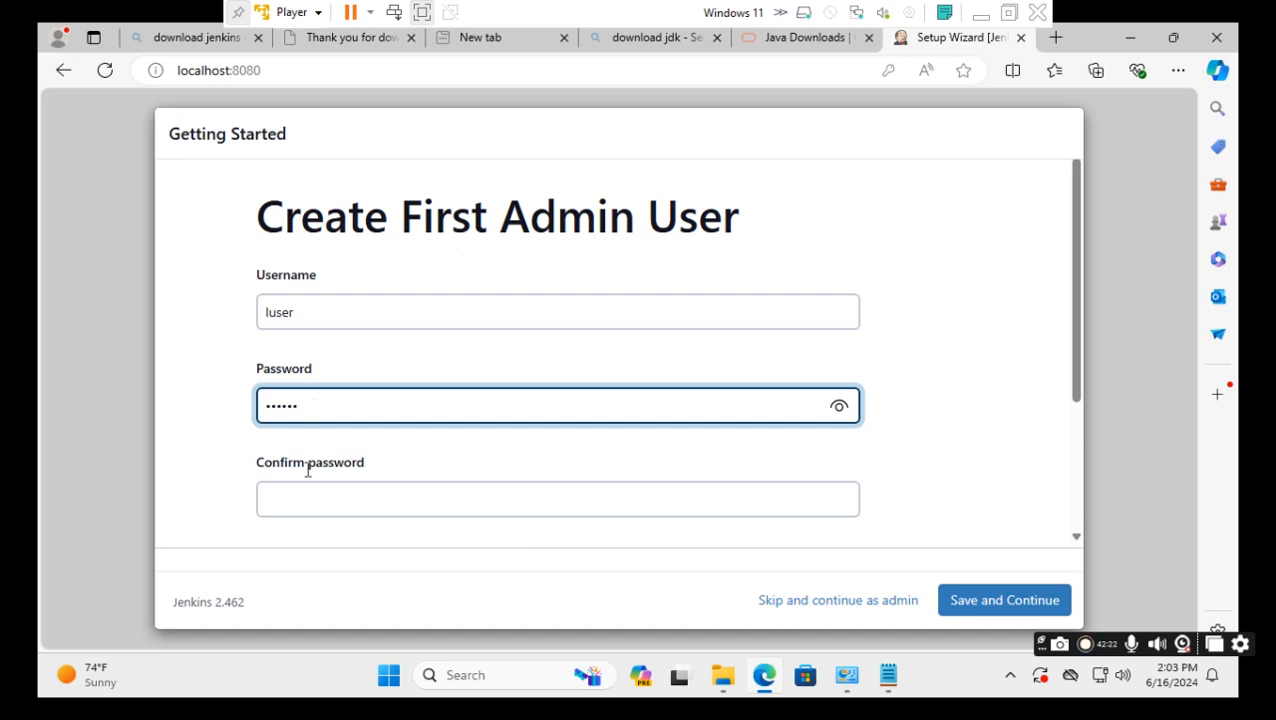
left_click(329, 497)
type("a")
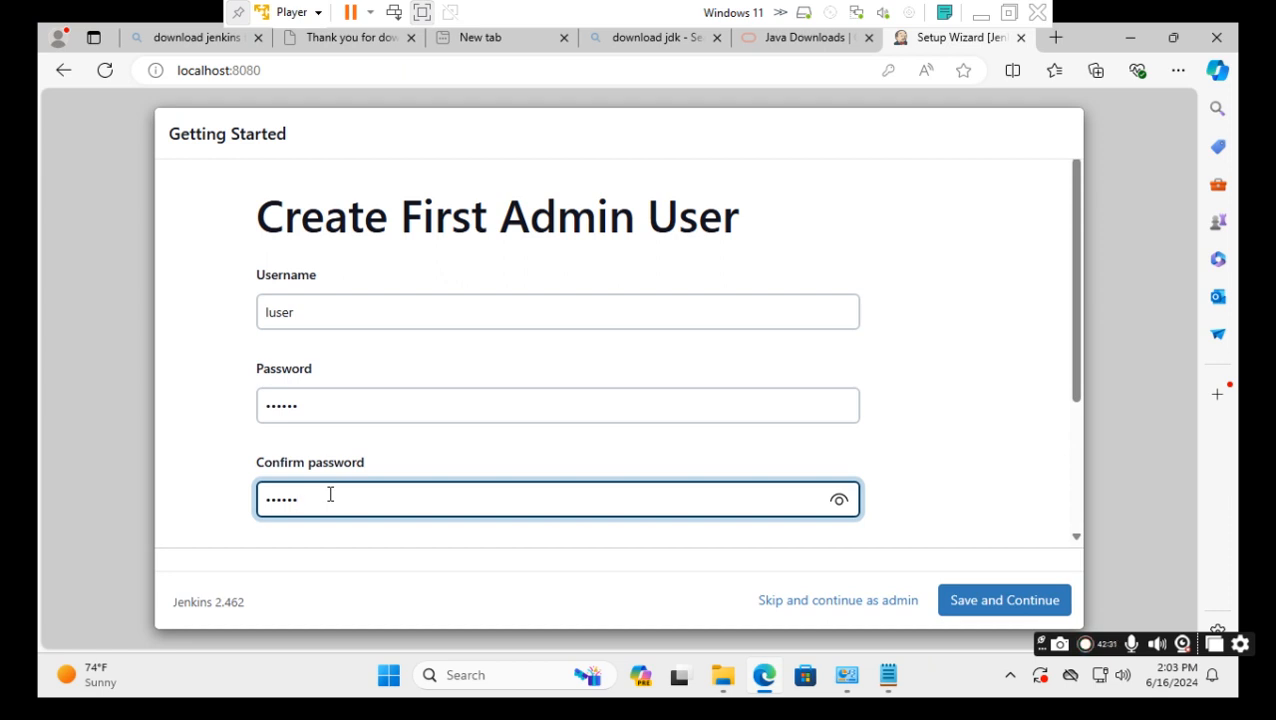
left_click(965, 498)
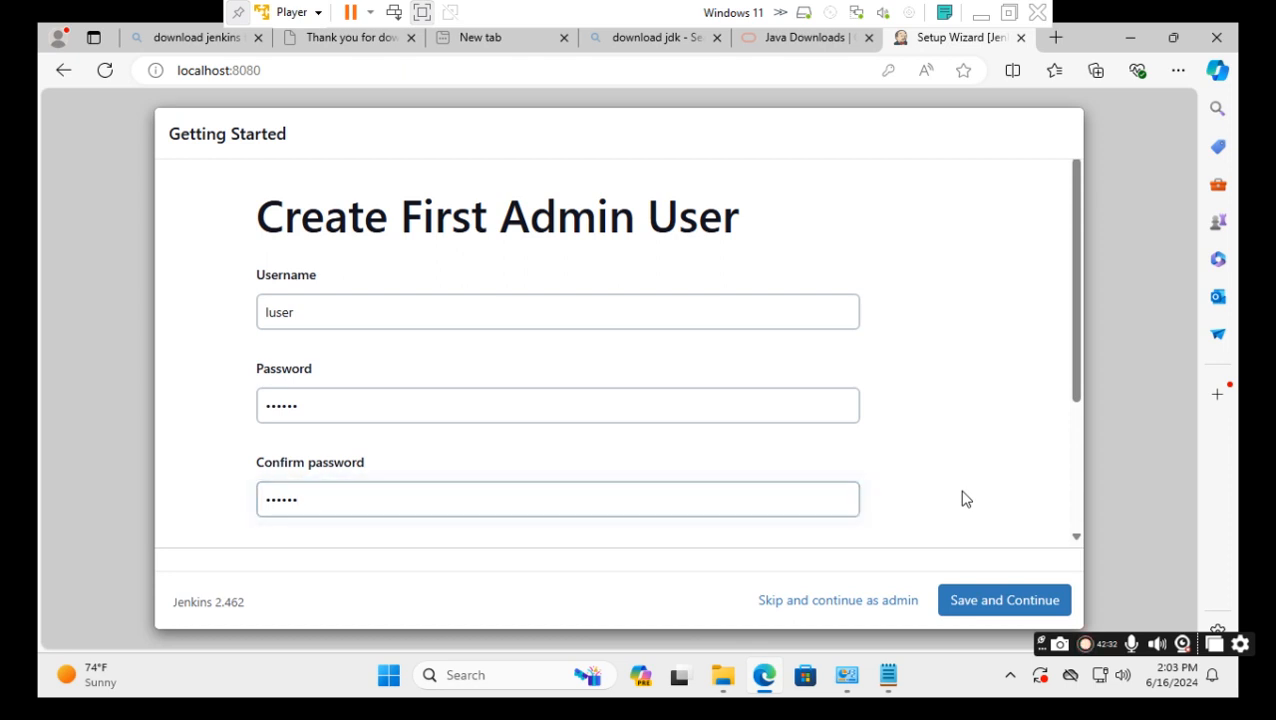
left_click(993, 612)
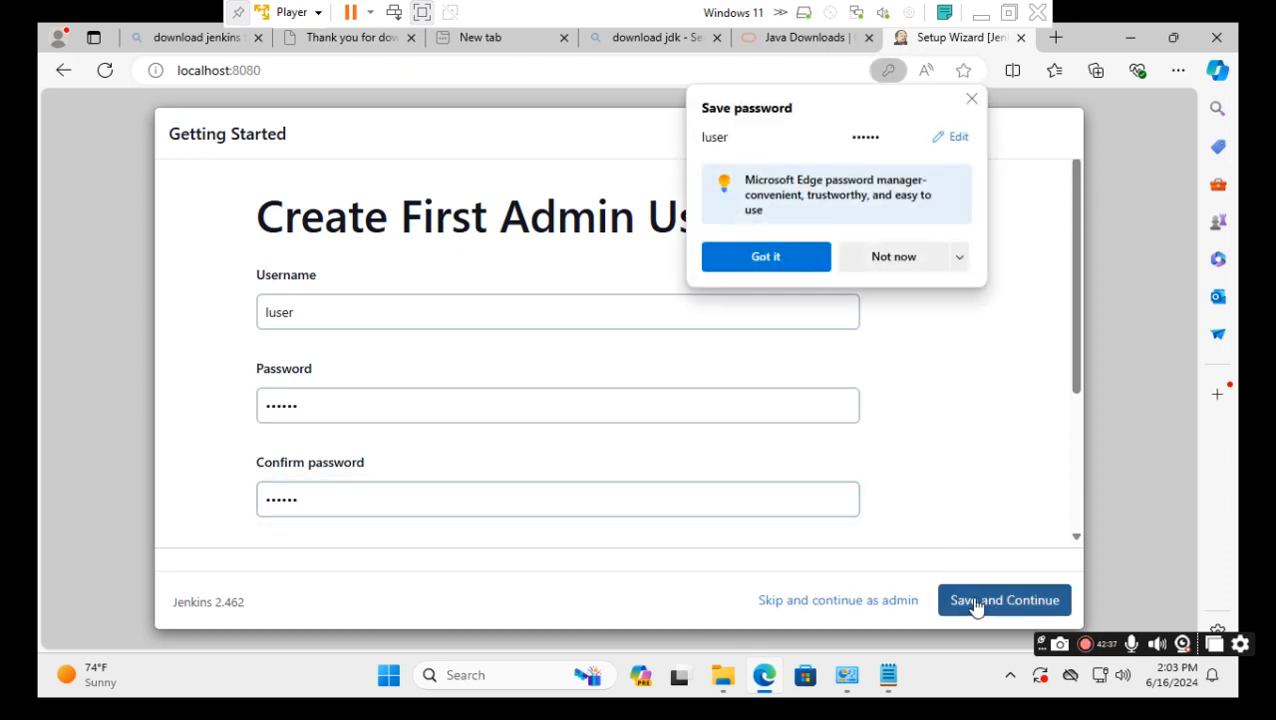
left_click(906, 256)
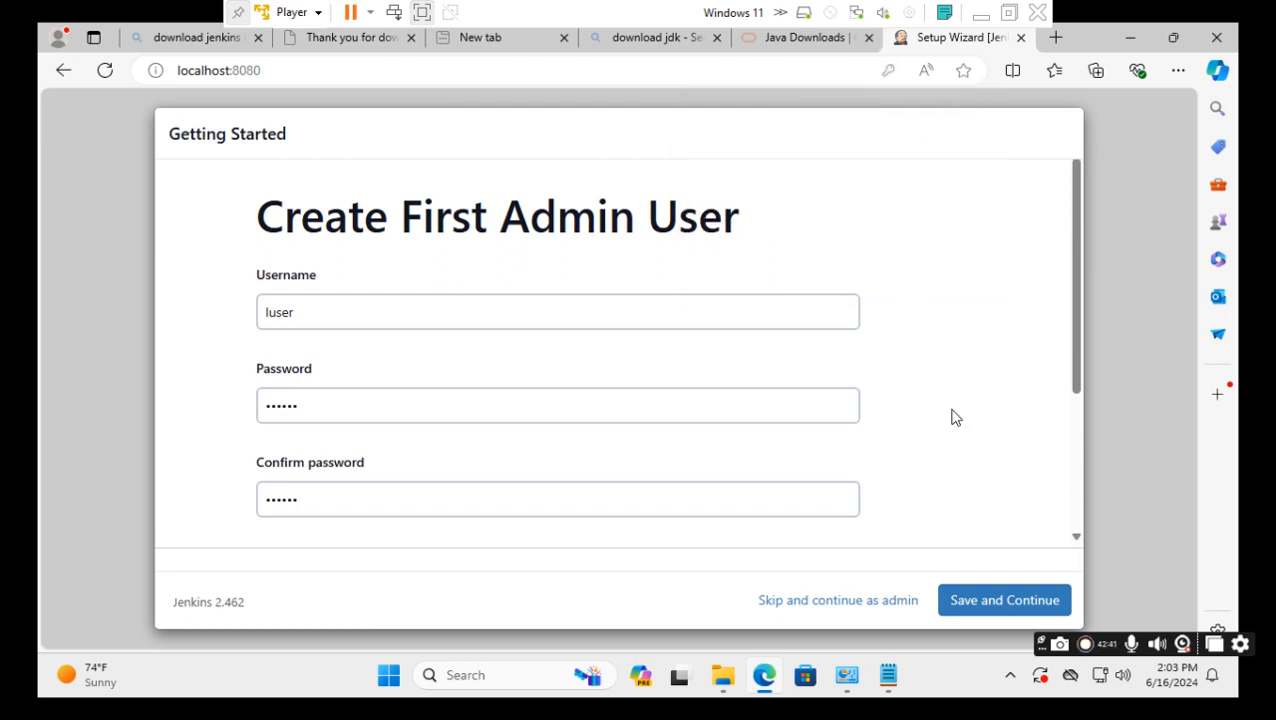
Enter the admin's e-mail address in the admin user form and submit it again.
left_click(993, 600)
left_click_drag(1077, 370, 1081, 511)
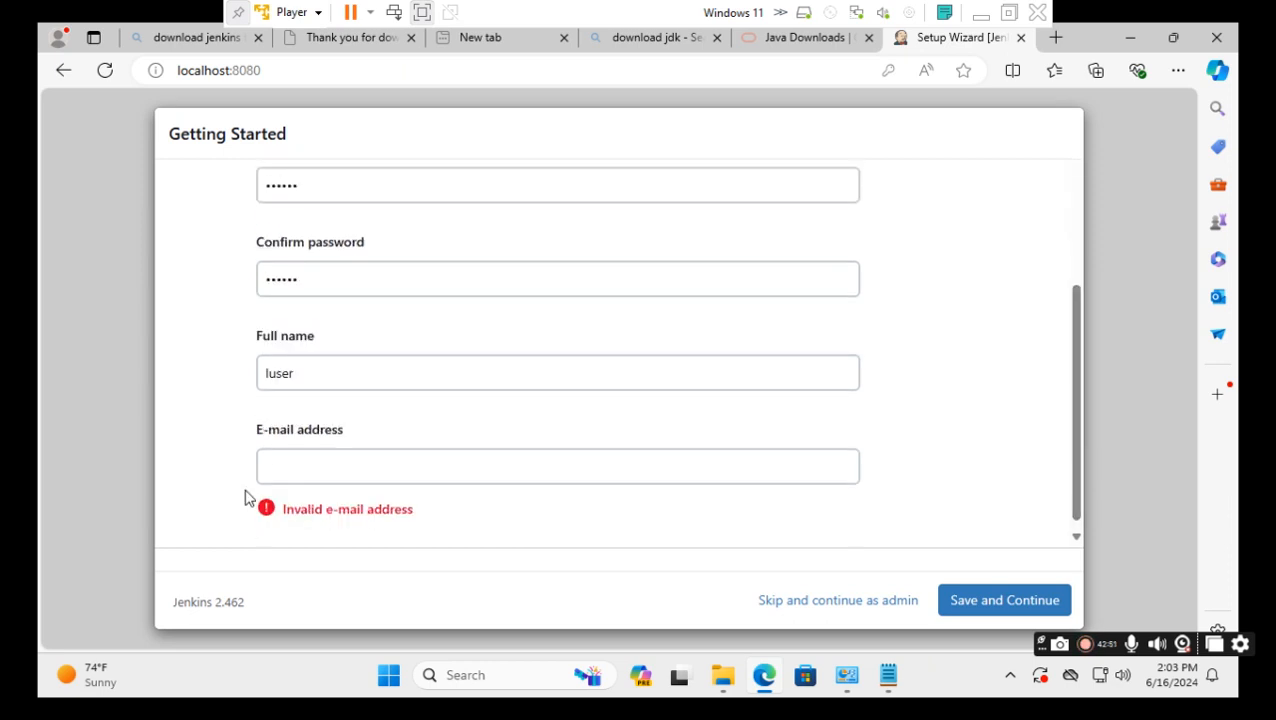
left_click(353, 473)
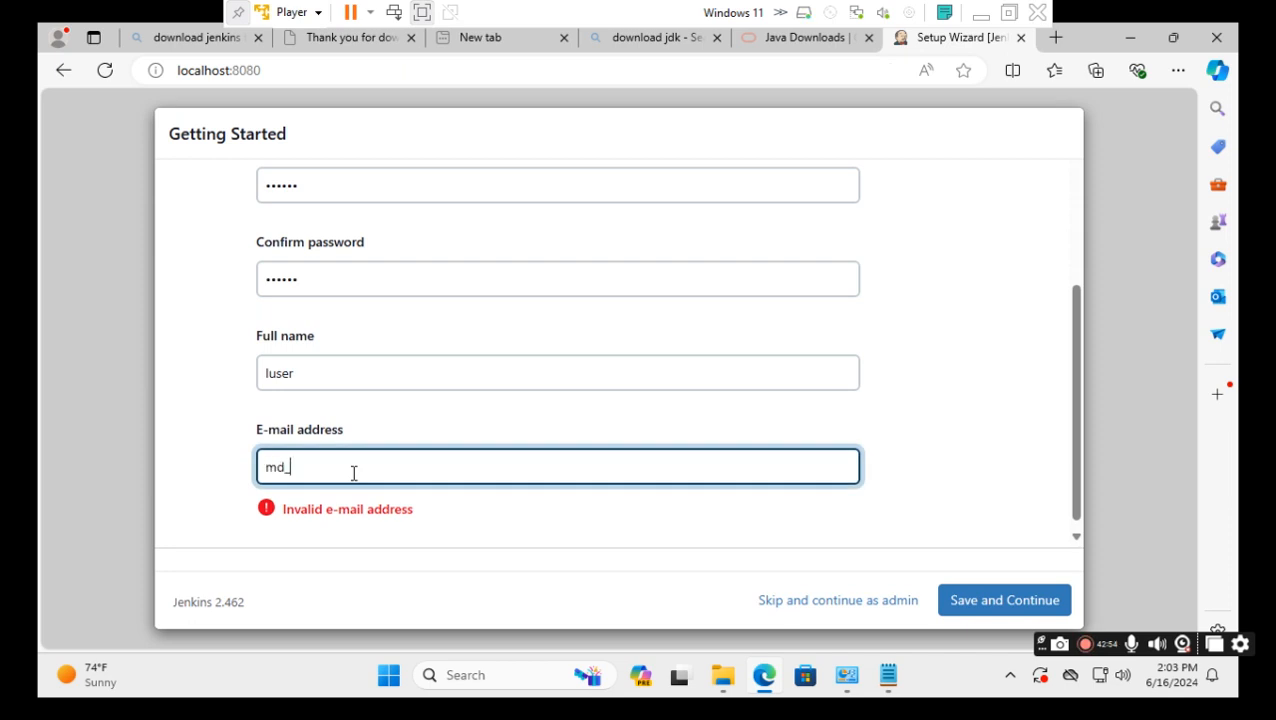
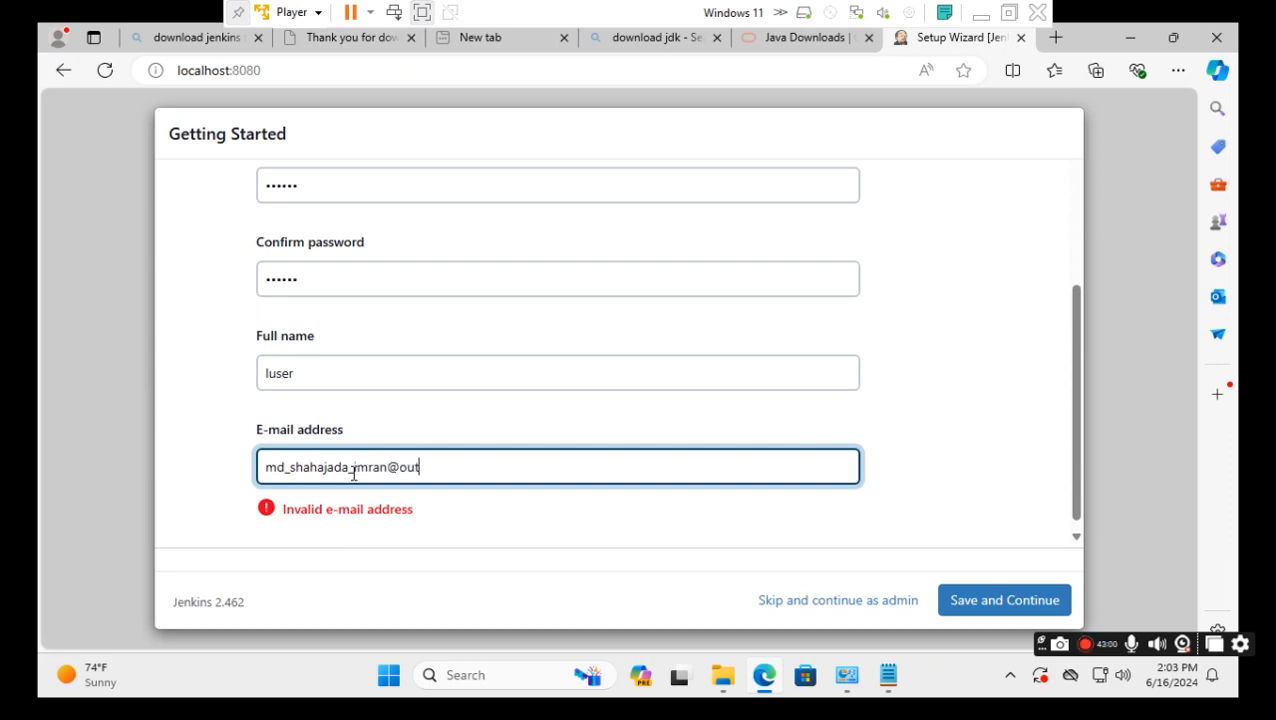
left_click(236, 484)
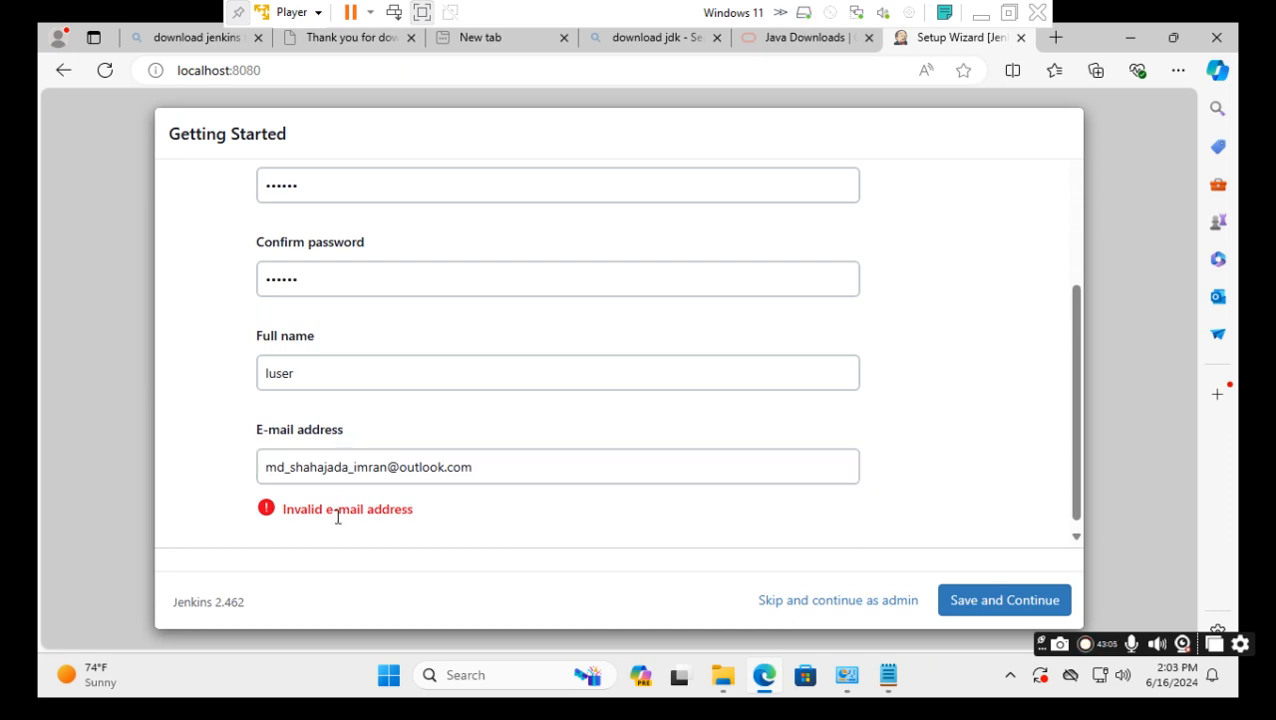
left_click(300, 483)
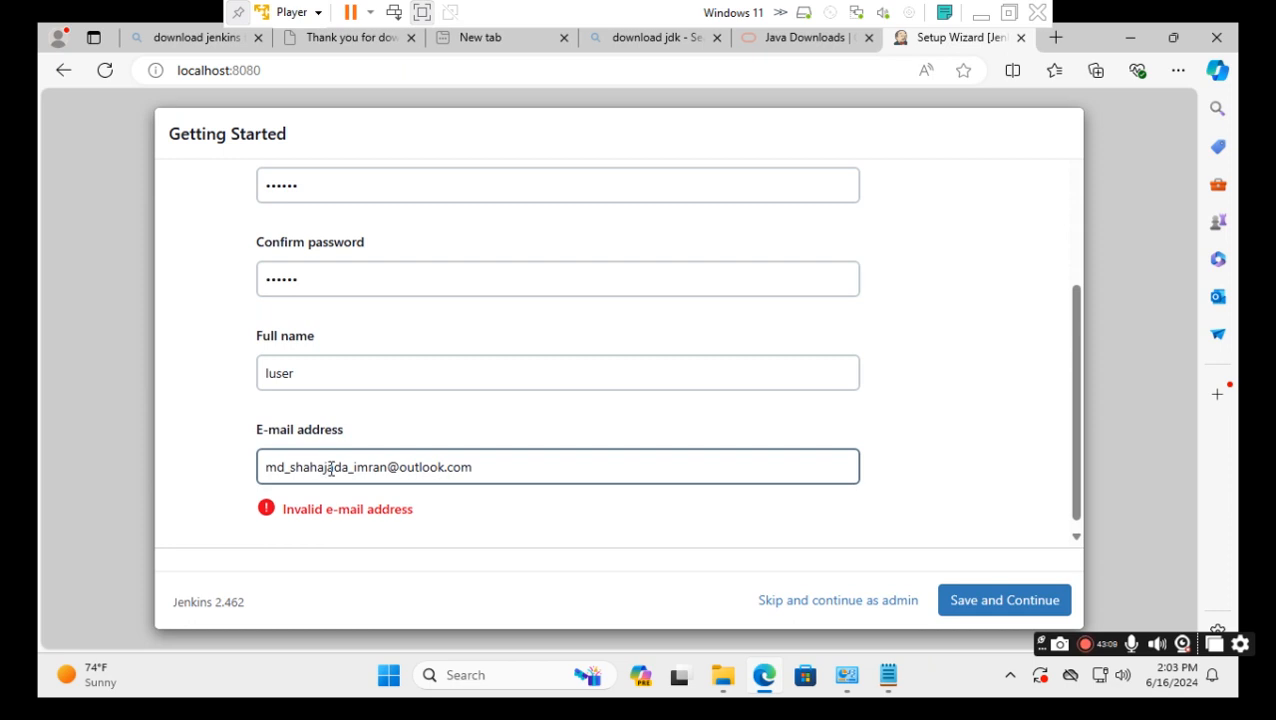
left_click(1182, 675)
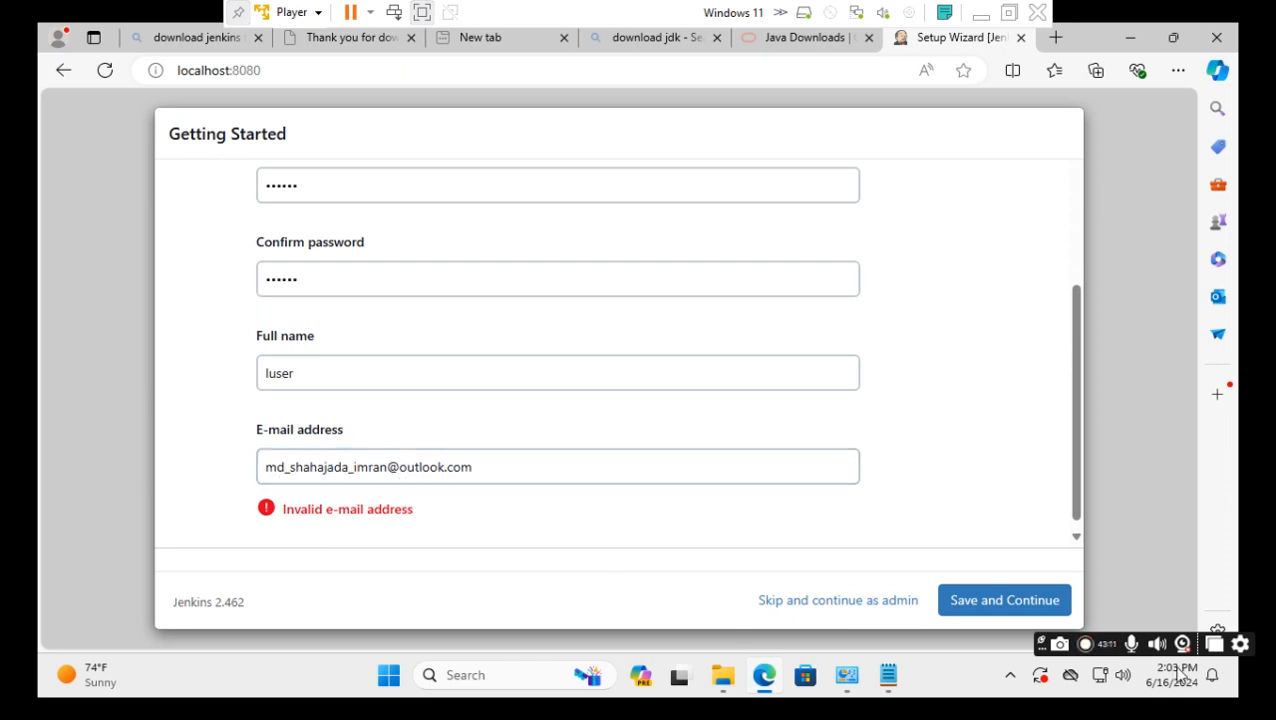
left_click(995, 603)
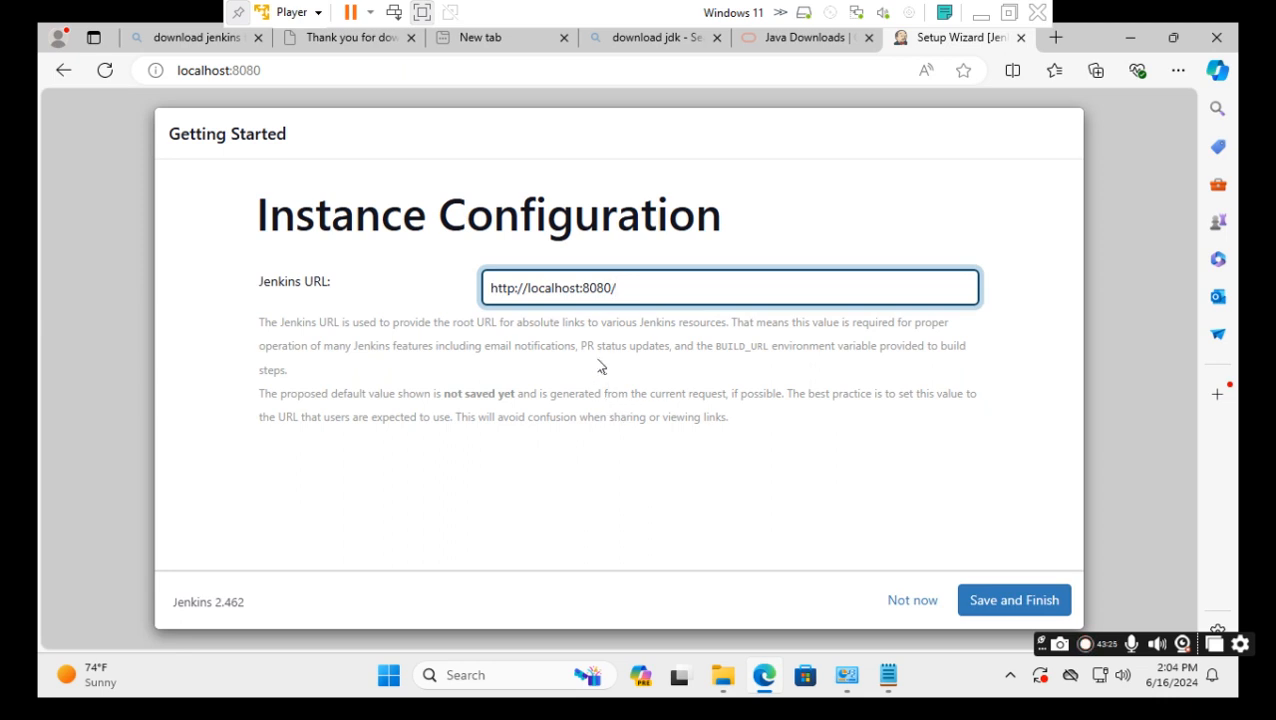
left_click(1010, 602)
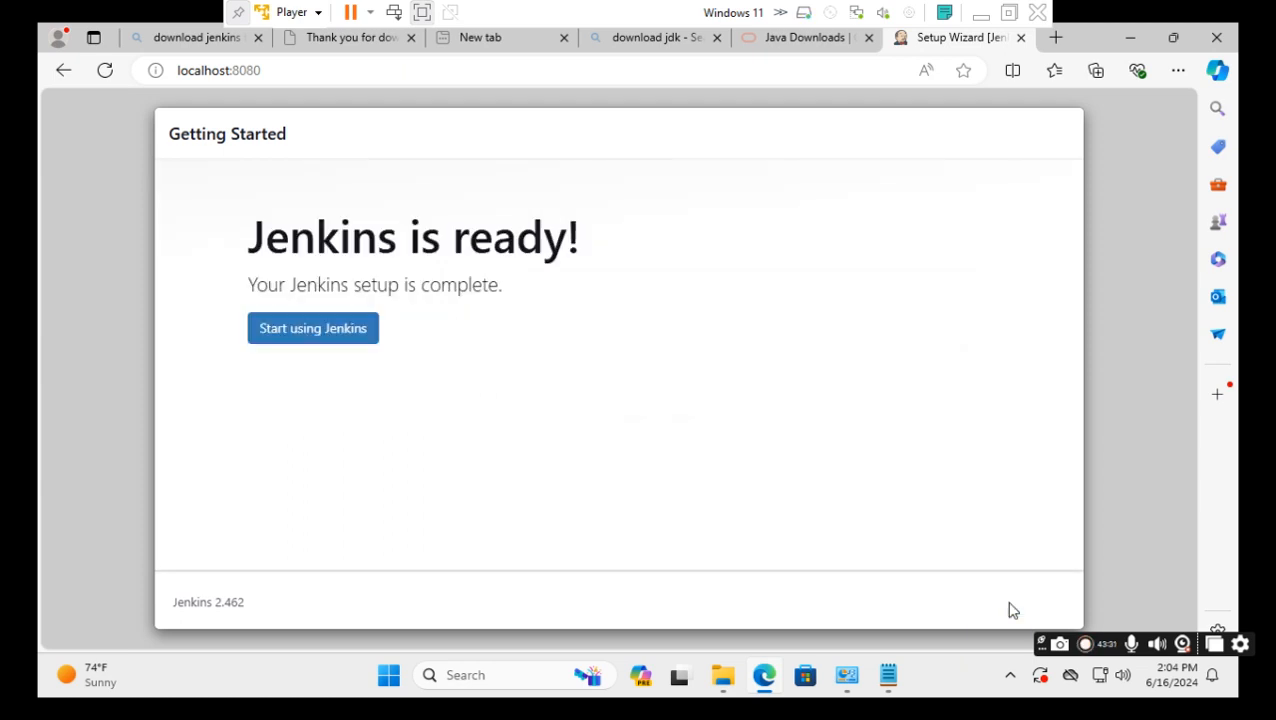
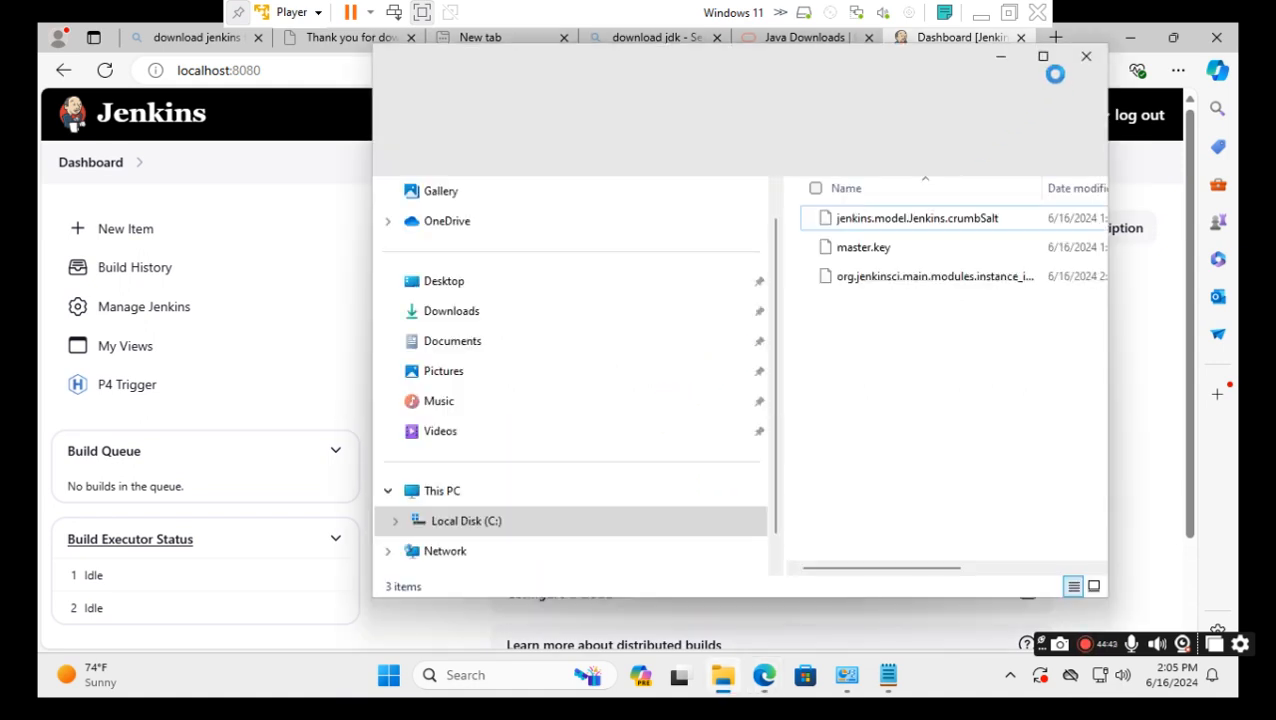
Maximize File Explorer, go to the root of Local Disk (C:), and add a new folder.
left_click(1043, 57)
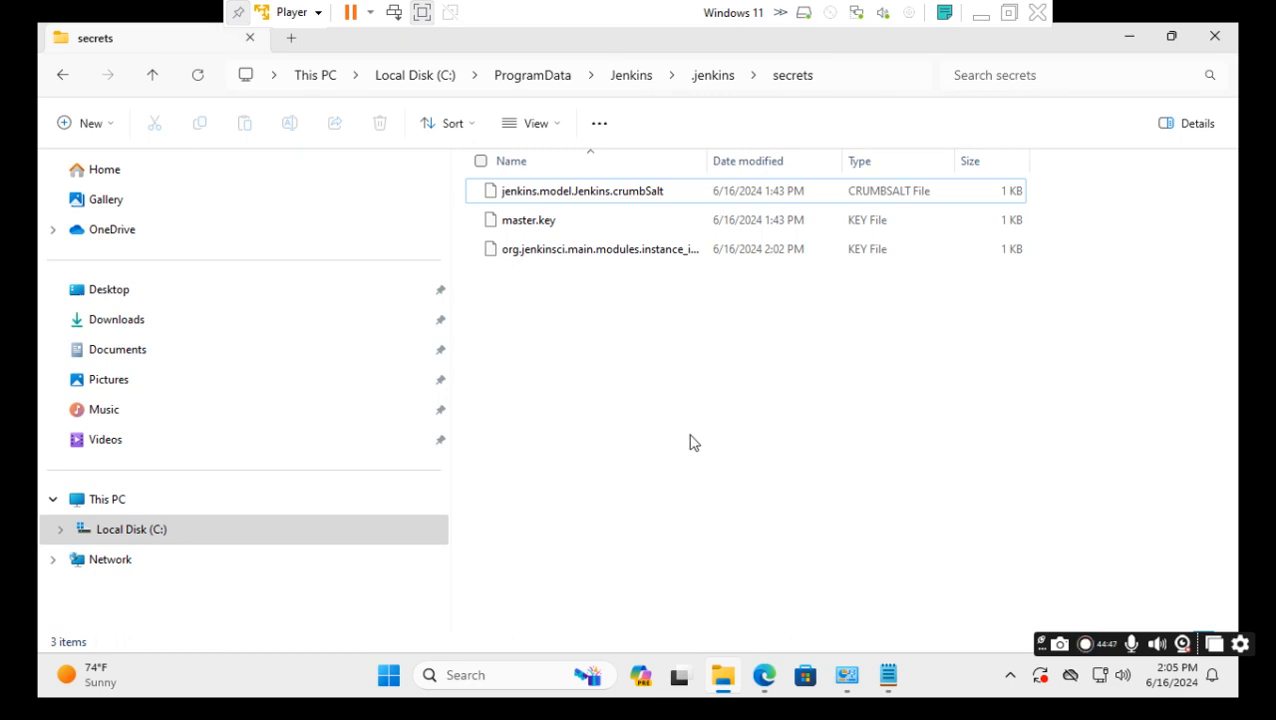
left_click(415, 76)
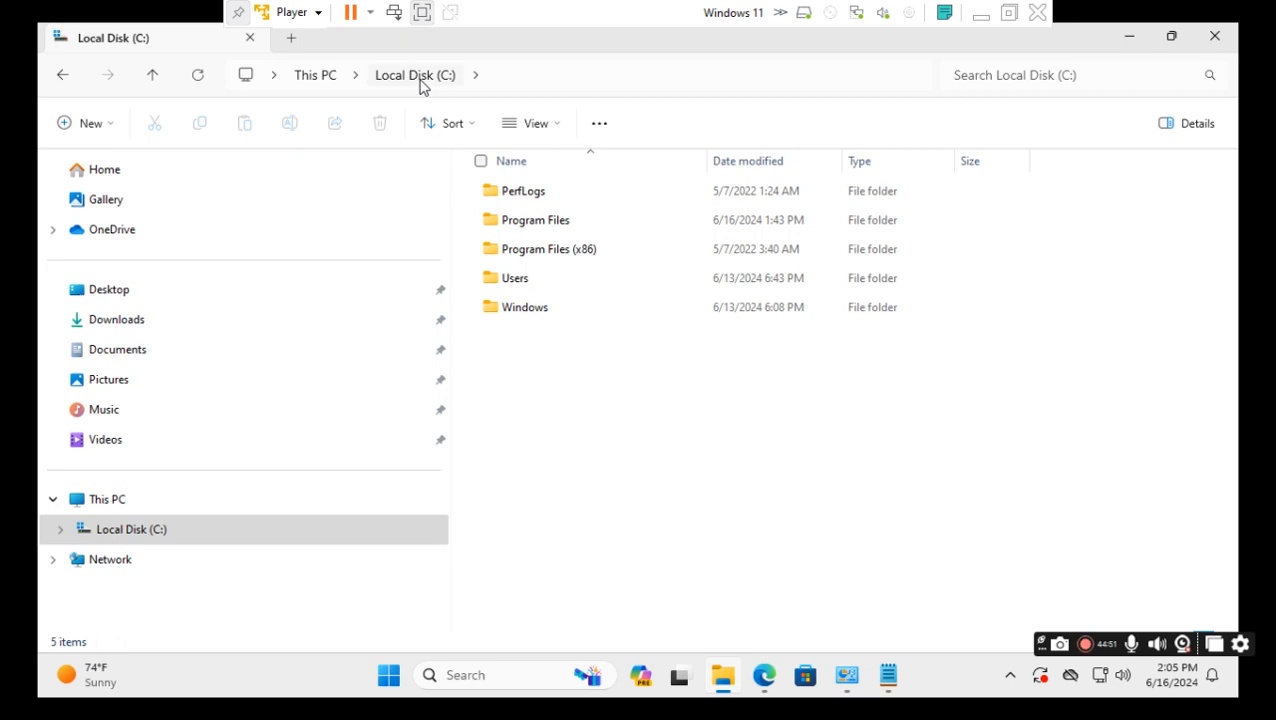
right_click(640, 441)
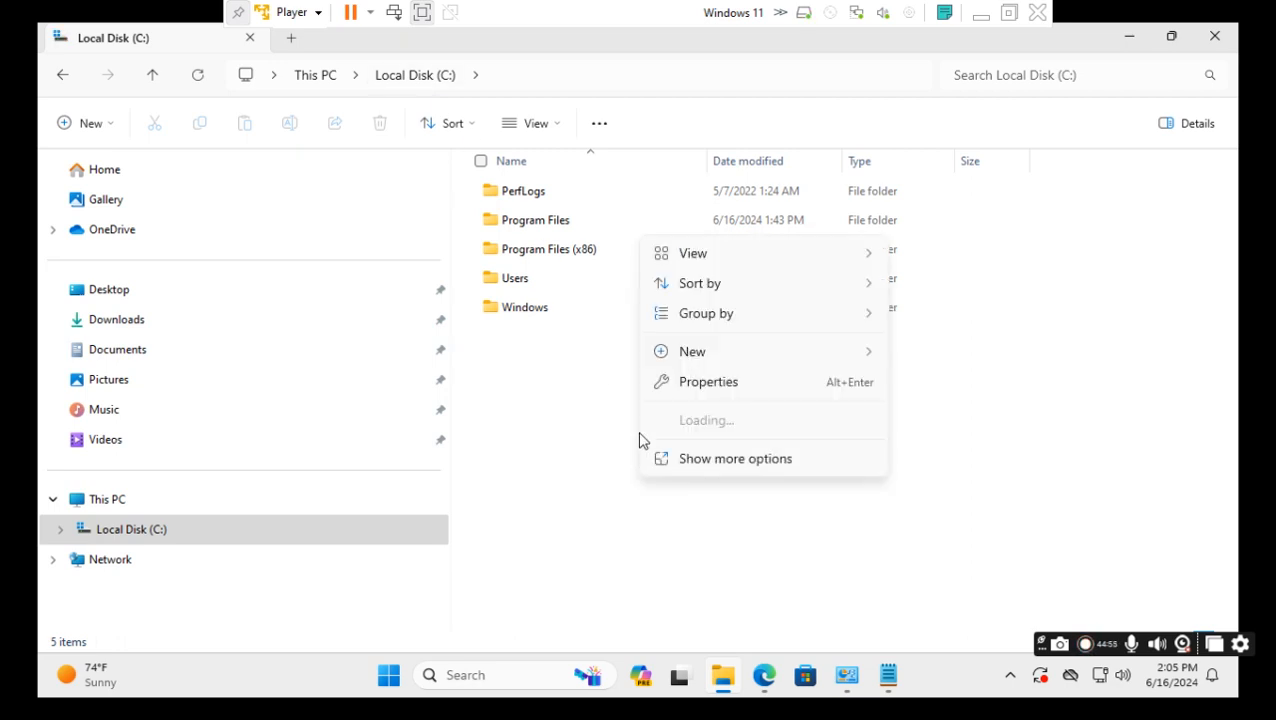
mouse_move(840, 360)
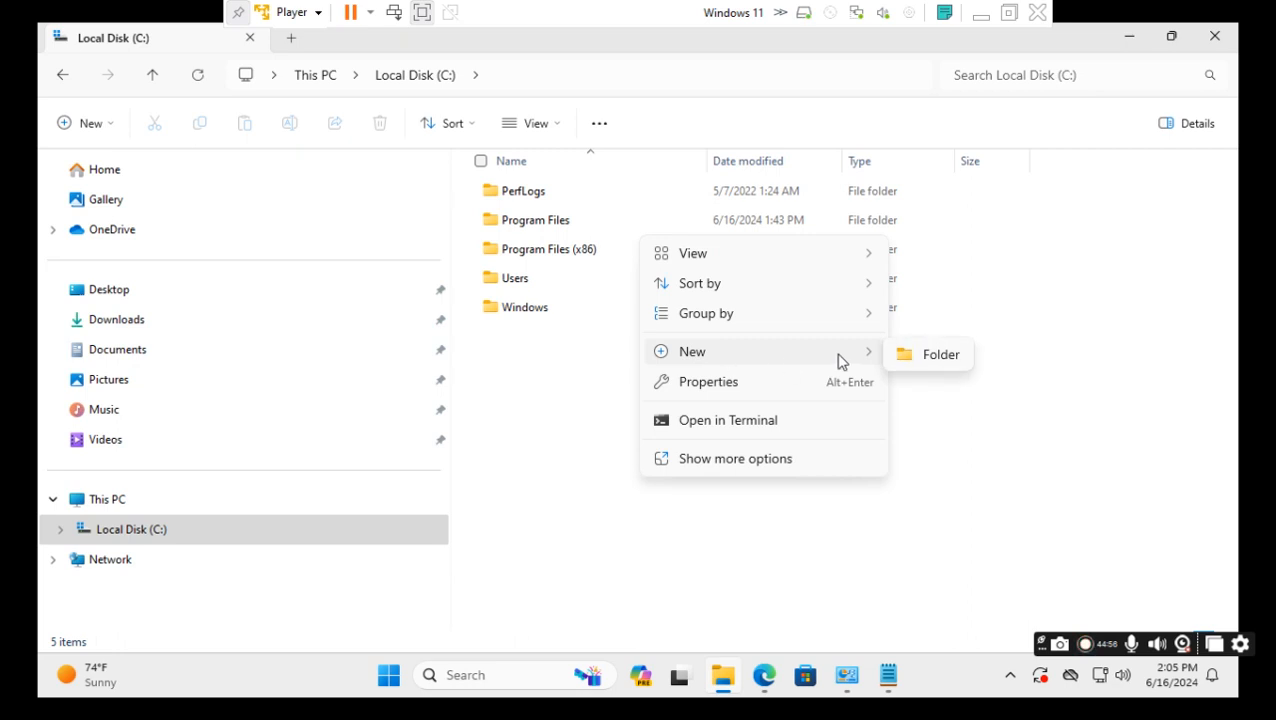
left_click(930, 356)
Name the new folder TestByImran and open it.
type("TestB")
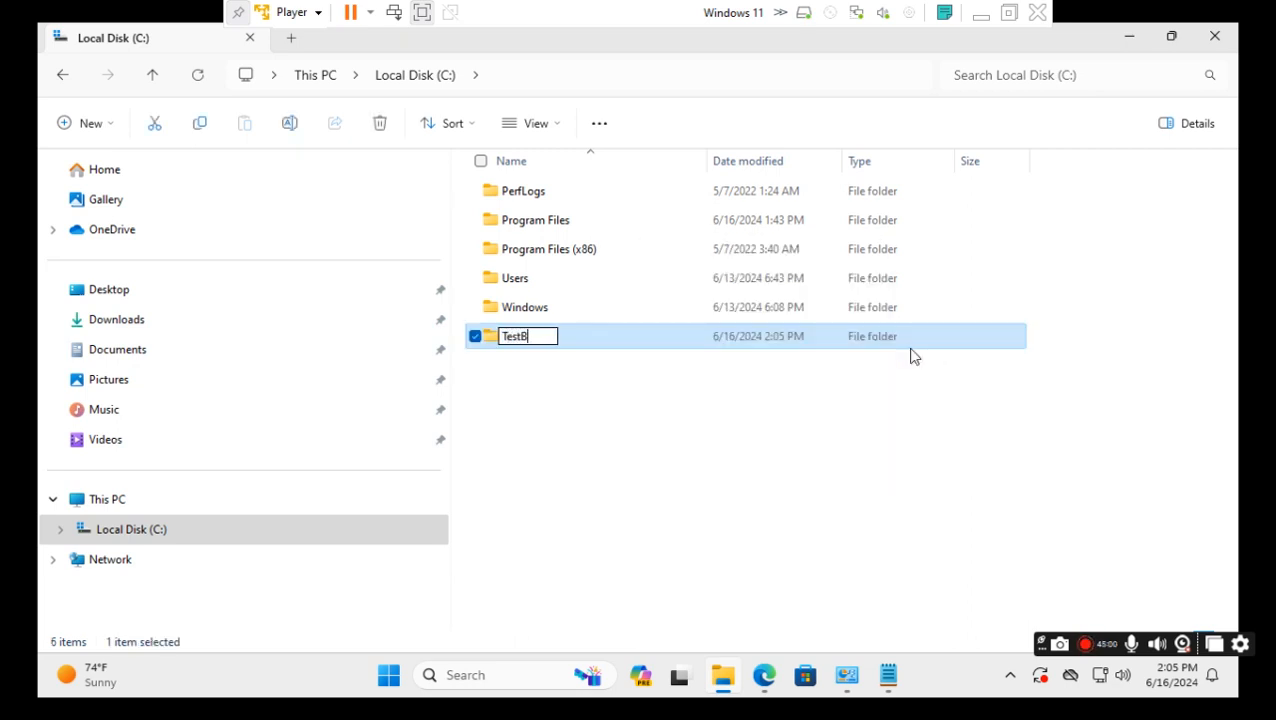
key("BackSpace")
type("b")
key("BackSpace")
type("ByImran")
key("Return")
left_click(545, 422)
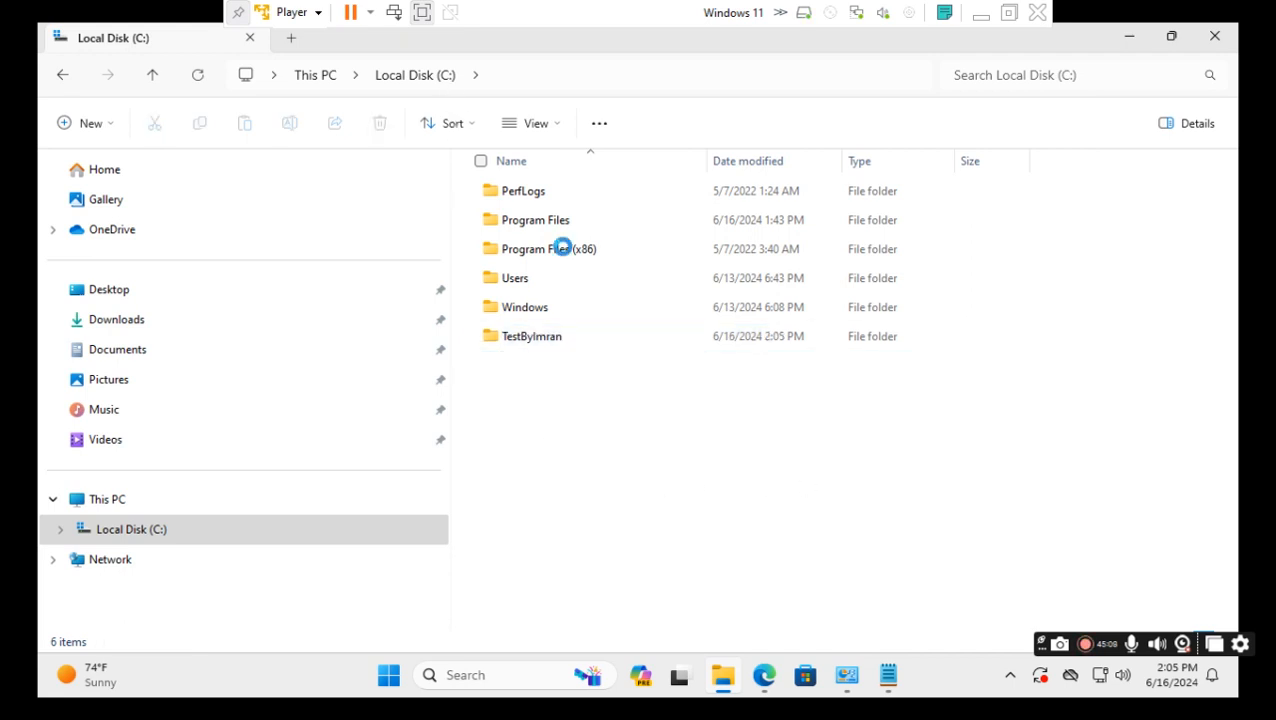
double_click(572, 347)
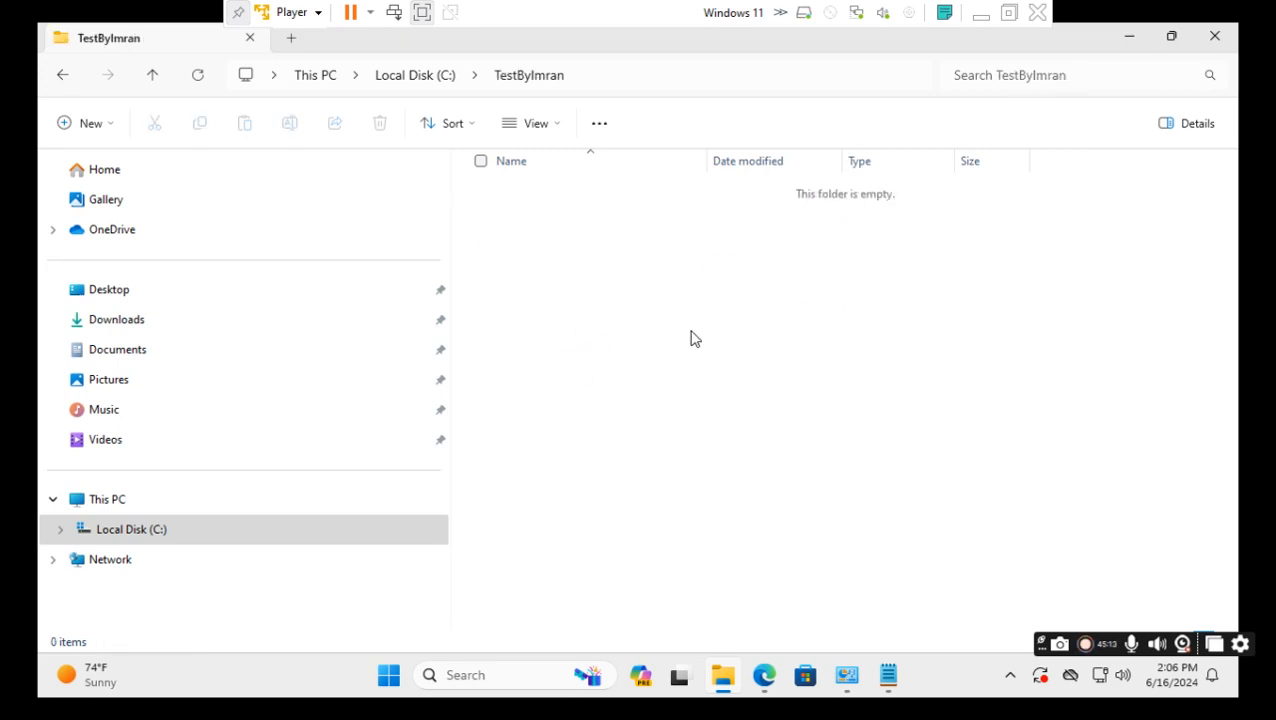
Search the taskbar for 'cmd' and launch Command Prompt.
right_click(621, 297)
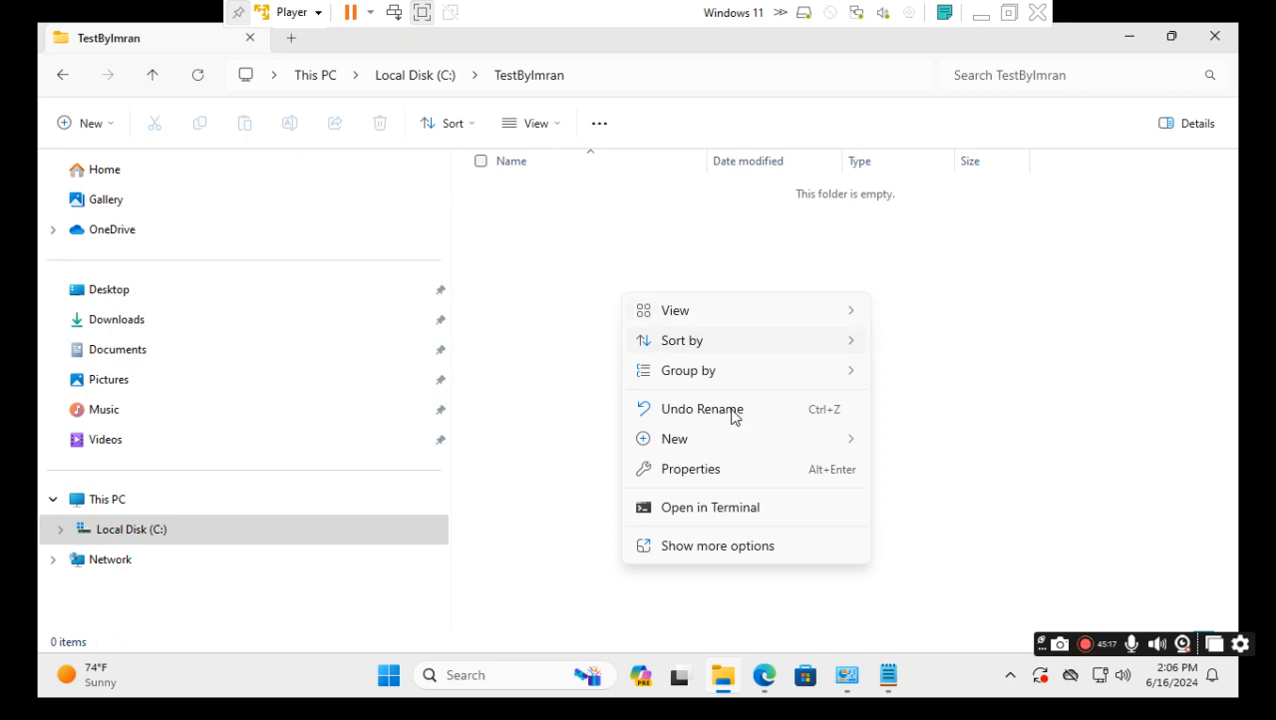
mouse_move(866, 447)
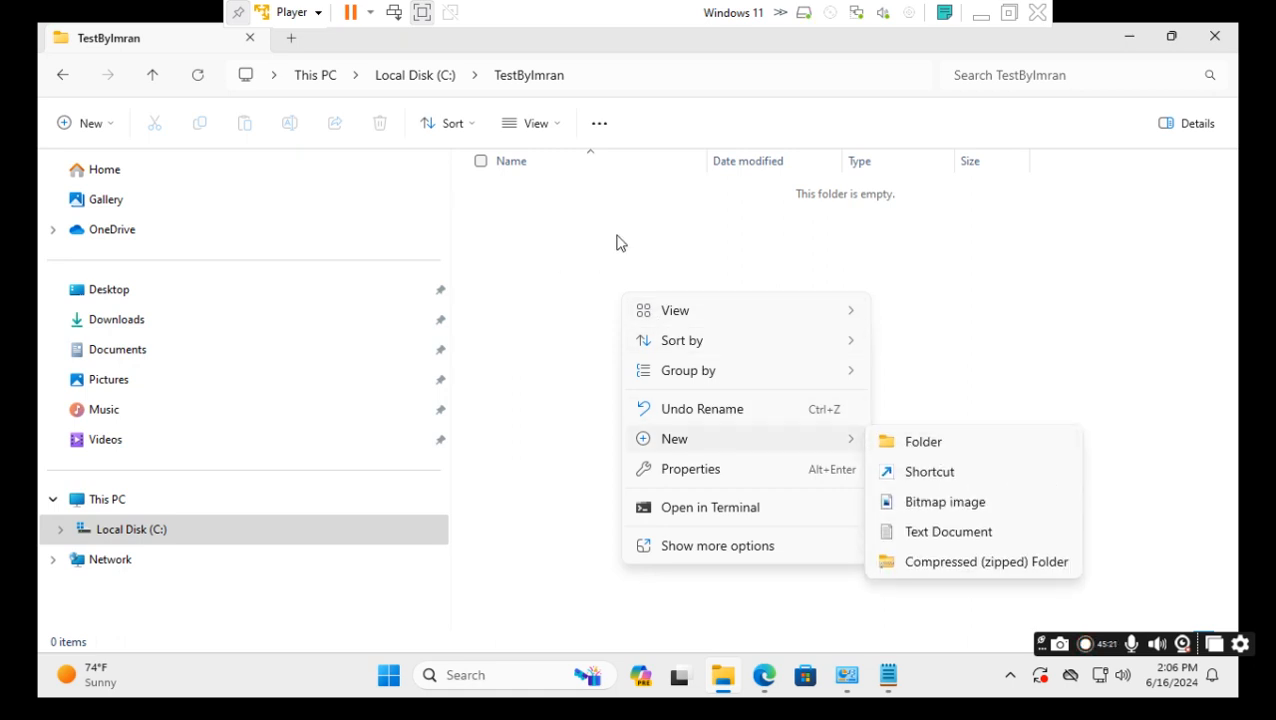
left_click(1022, 283)
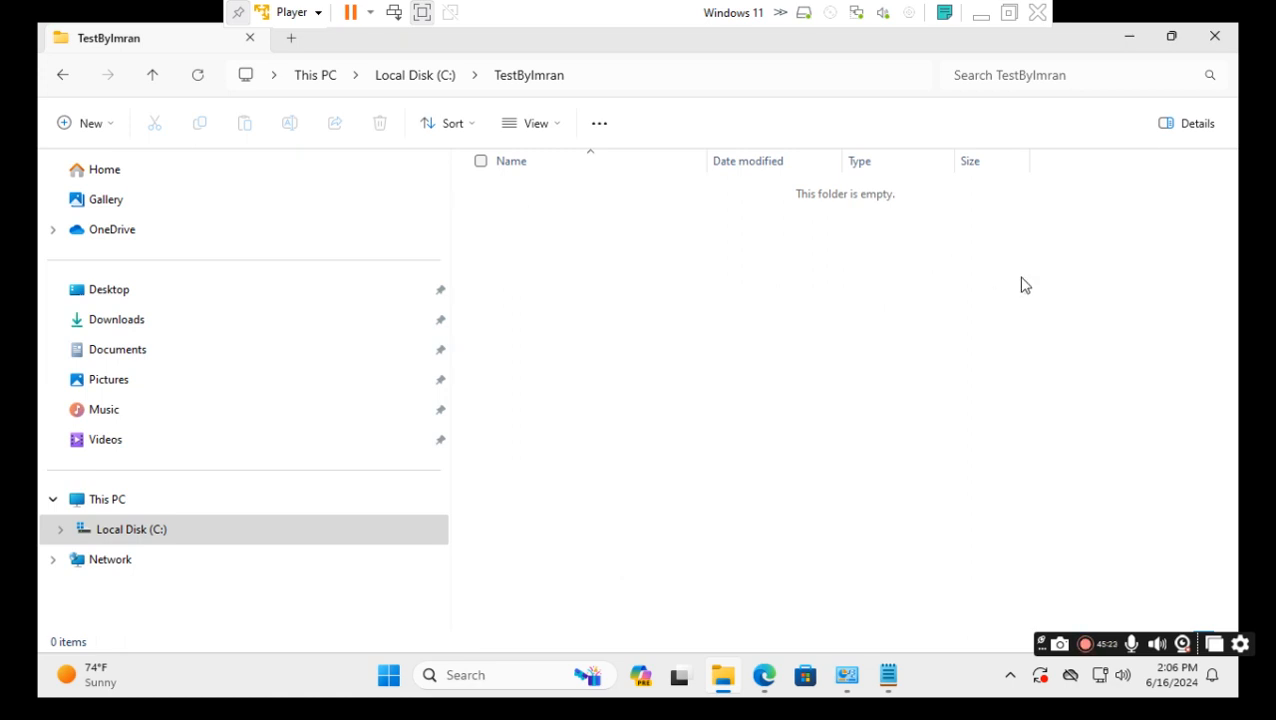
left_click(502, 680)
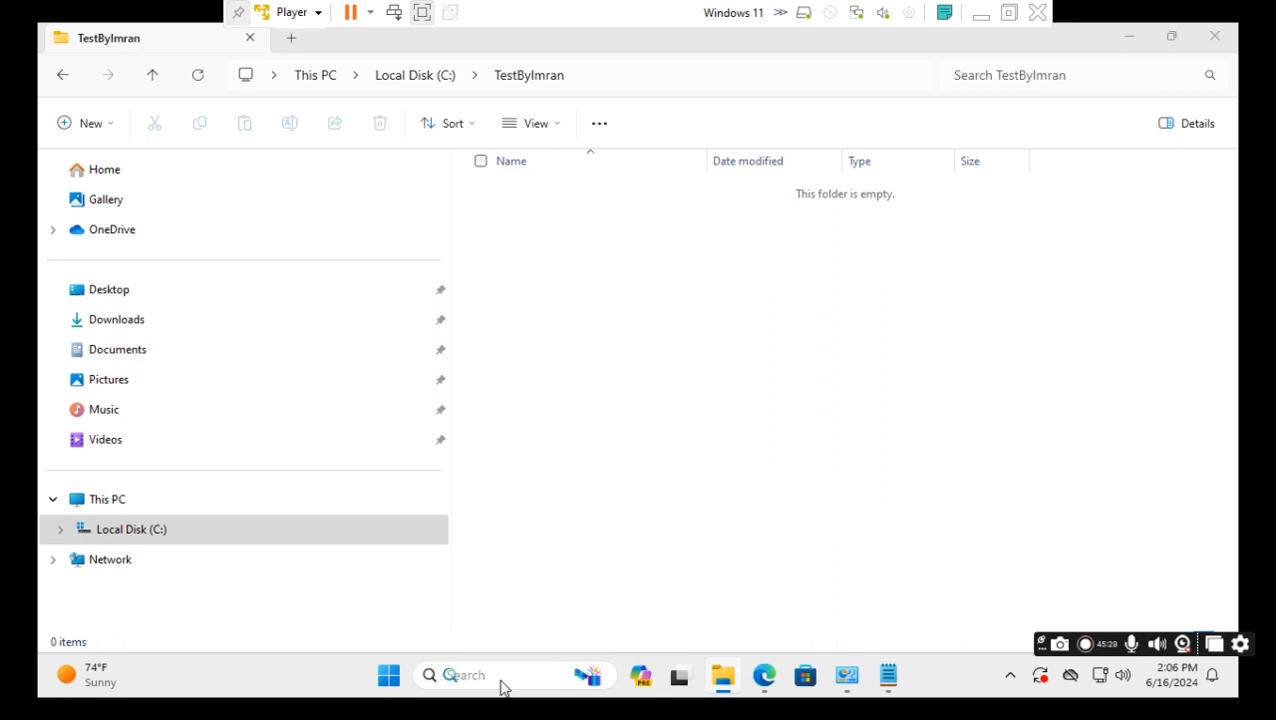
type("c")
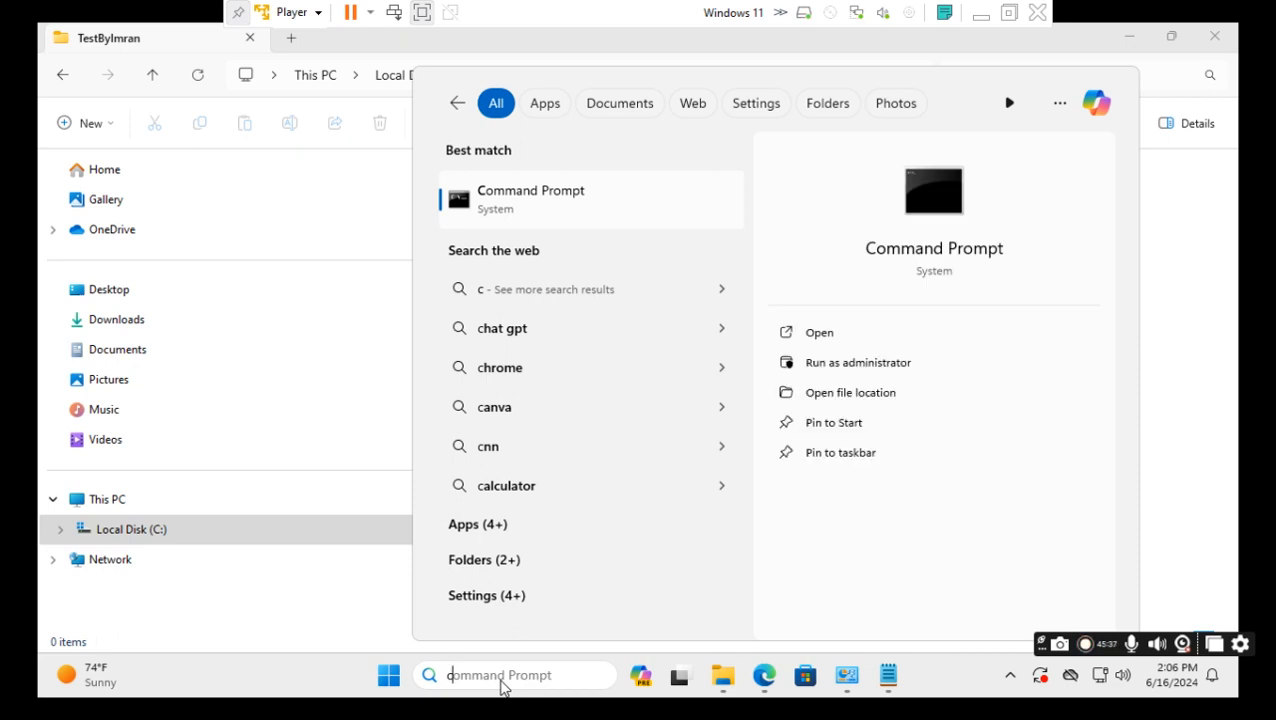
type("md")
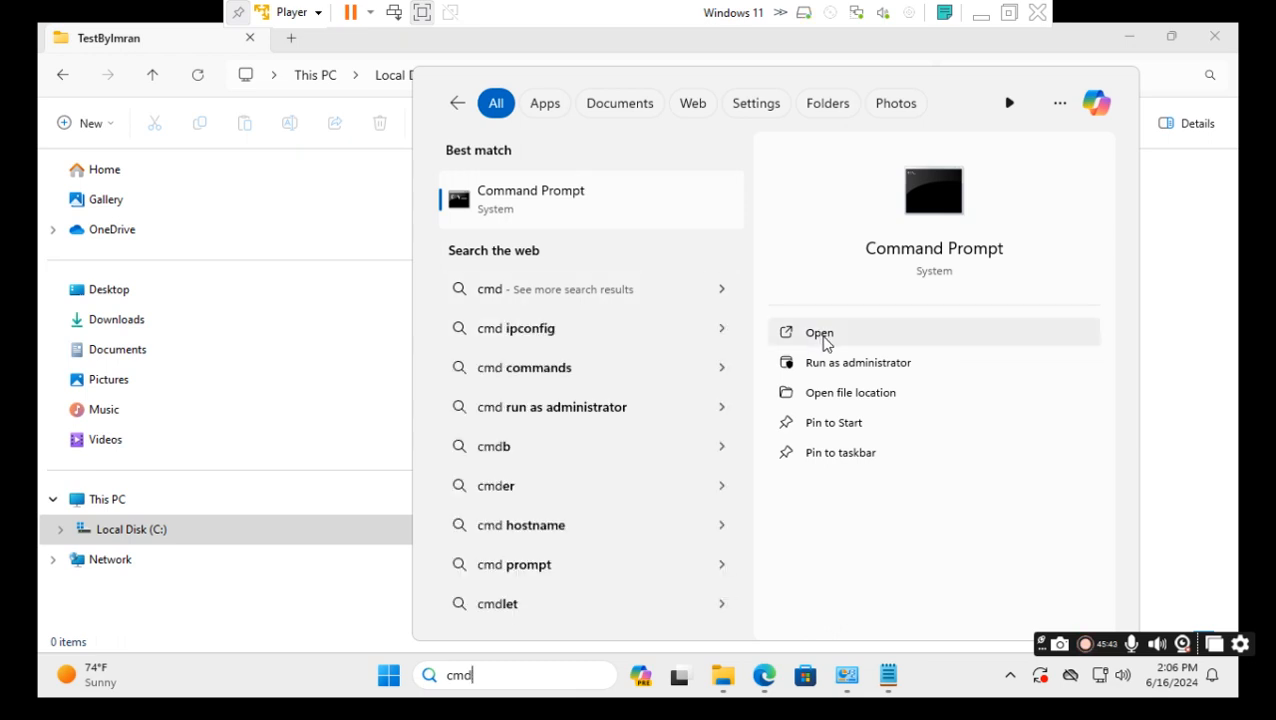
left_click(822, 336)
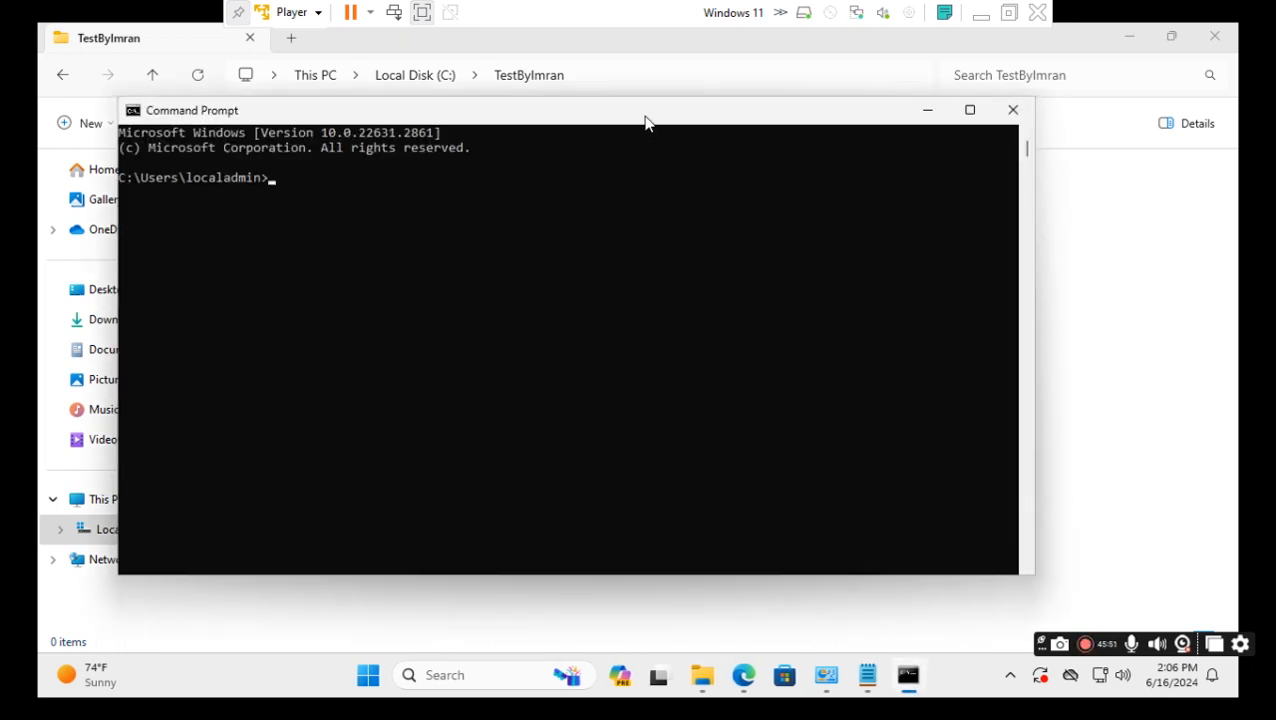
Copy the TestByImran path from Explorer and run cd C:\TestByImran in Command Prompt.
left_click(609, 76)
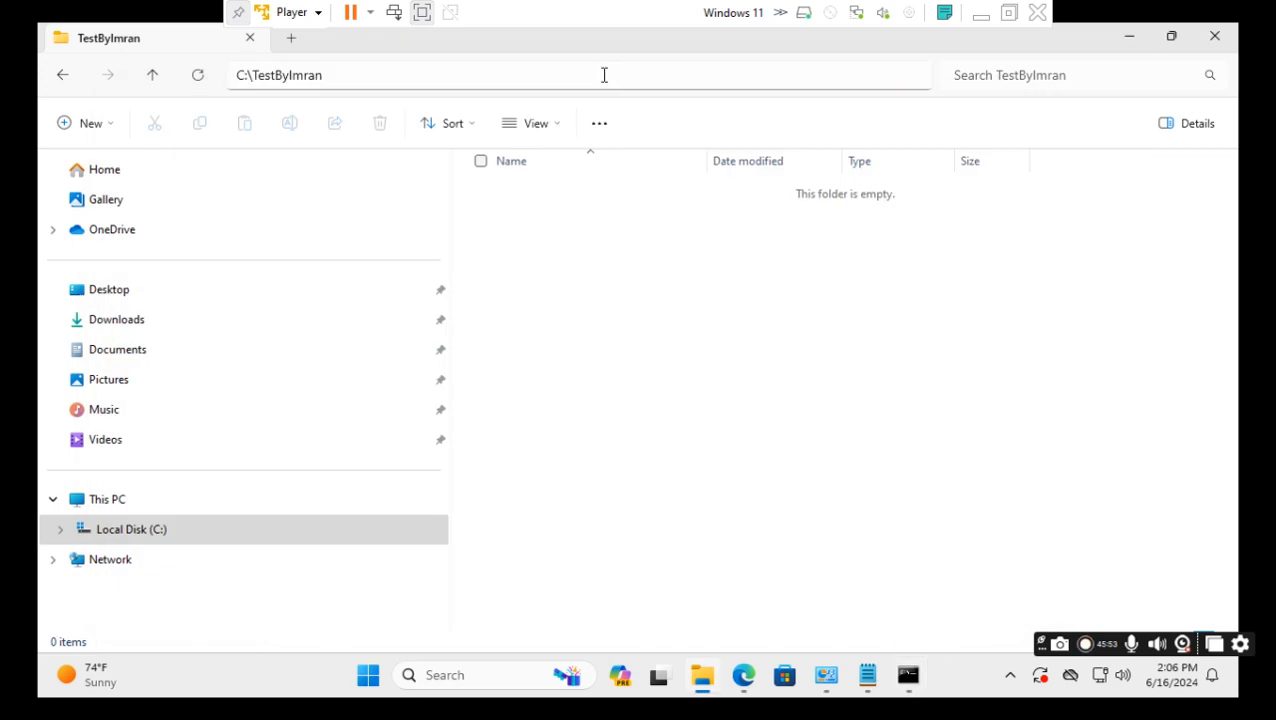
right_click(280, 76)
left_click(343, 130)
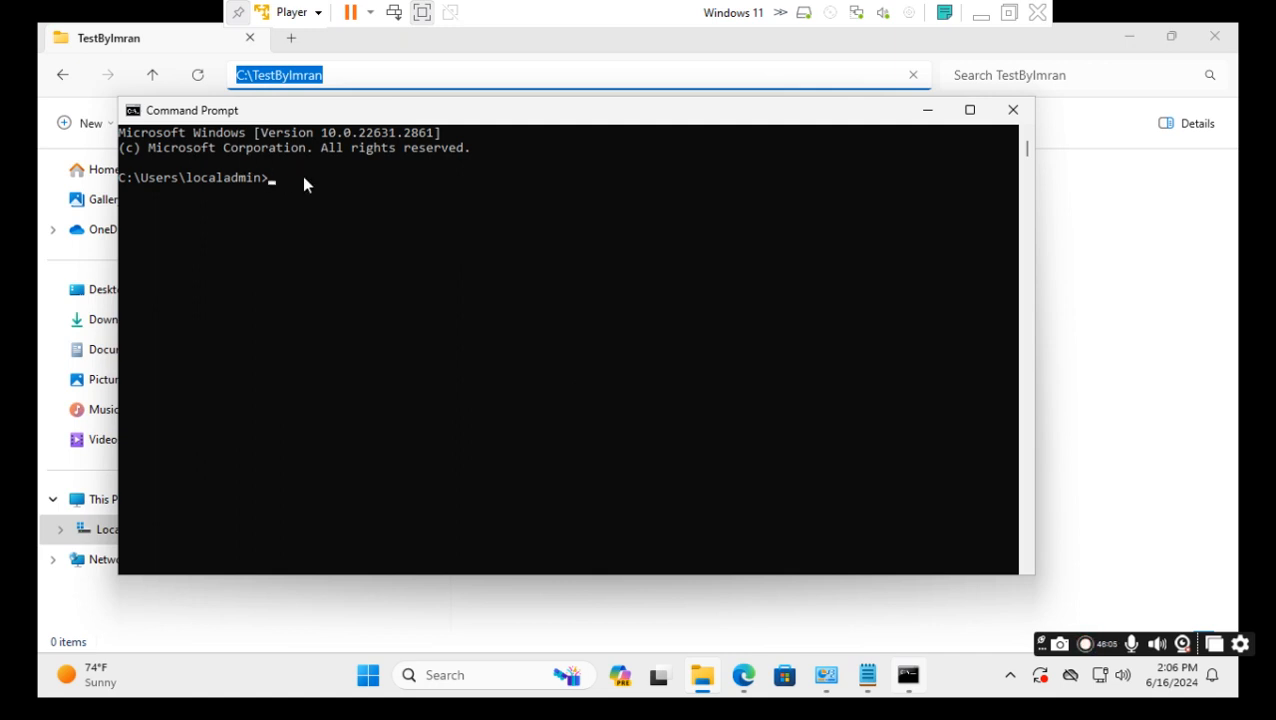
type("cd")
key("ctrl+v")
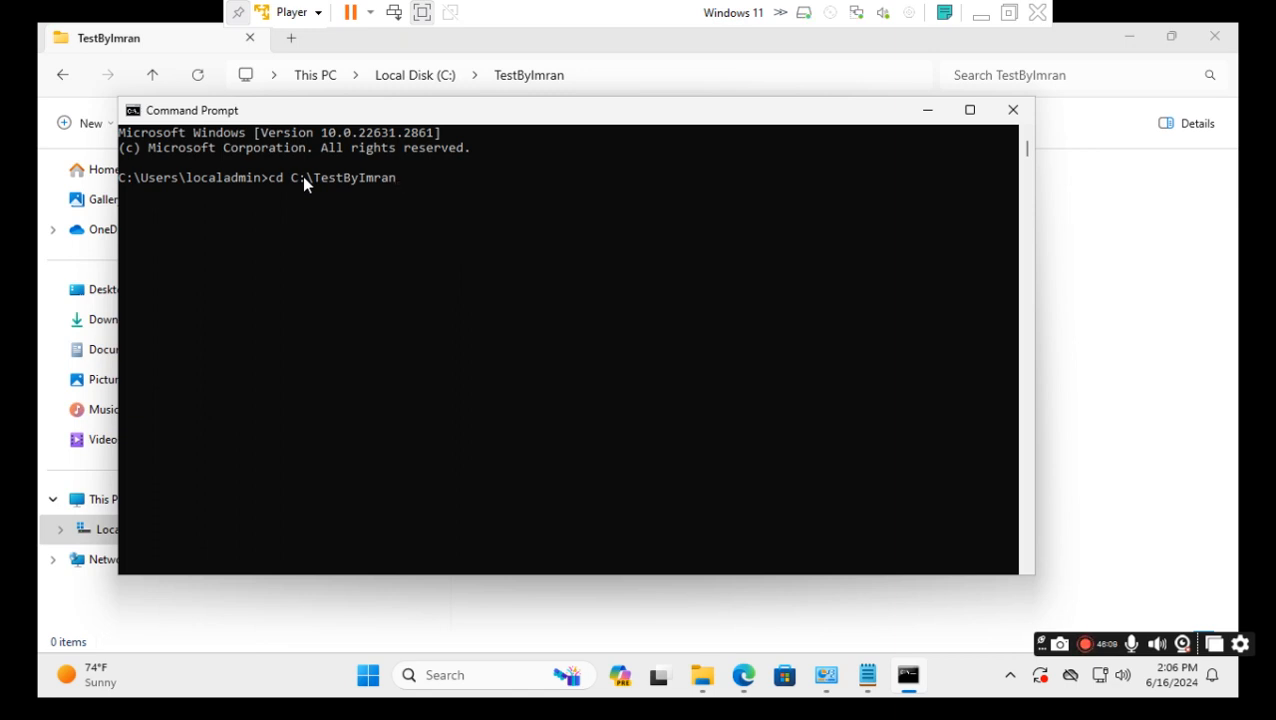
key("Return")
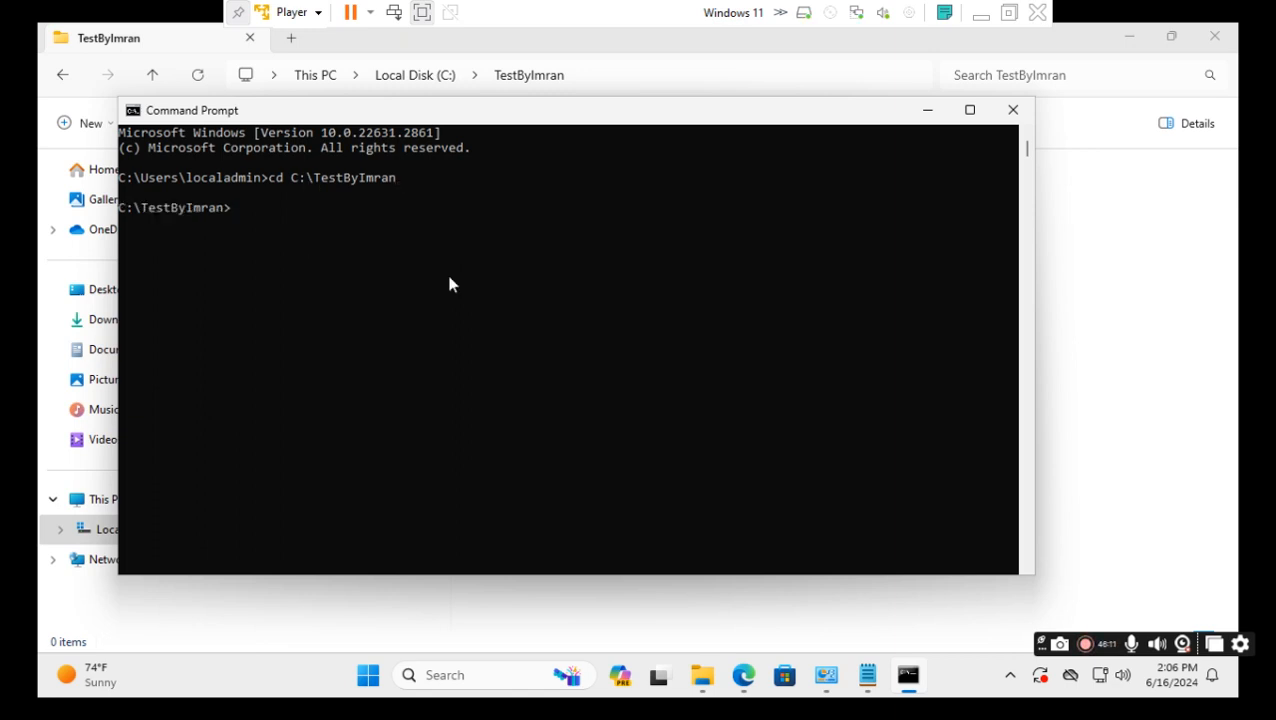
Run mkdir limon in Command Prompt and check the new folder in Explorer.
left_click(1097, 348)
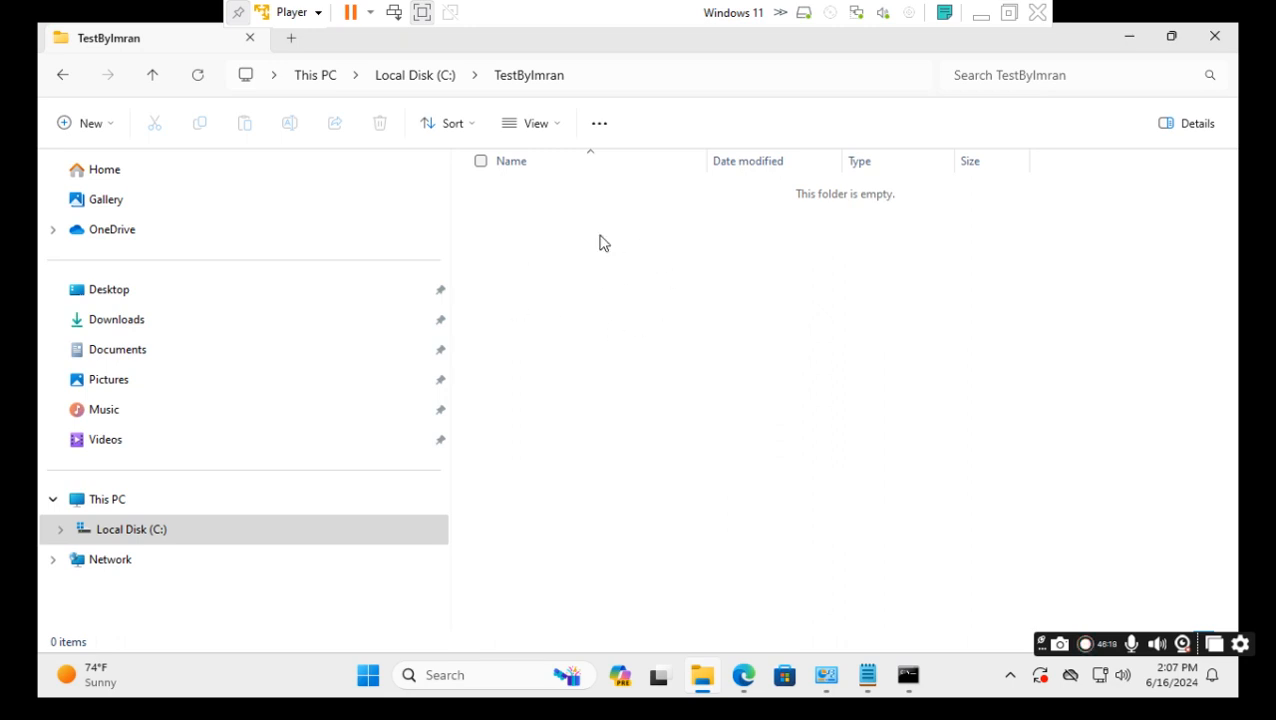
left_click(580, 84)
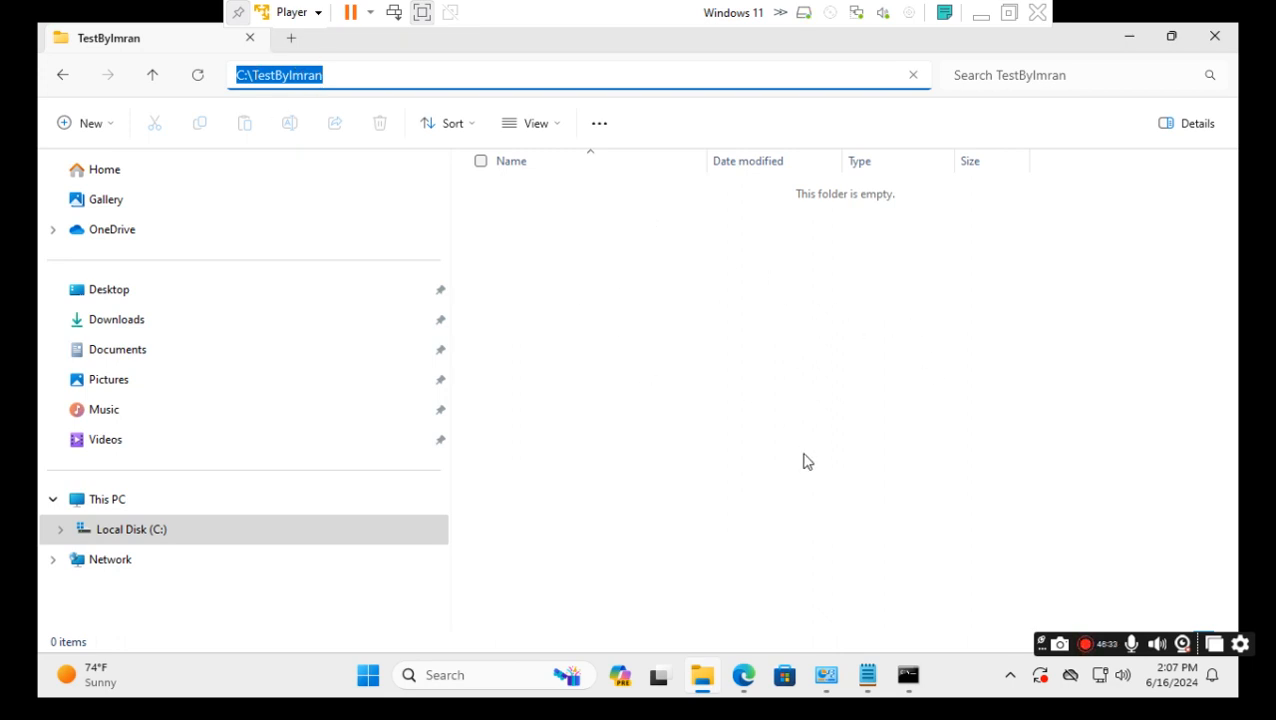
mouse_move(910, 689)
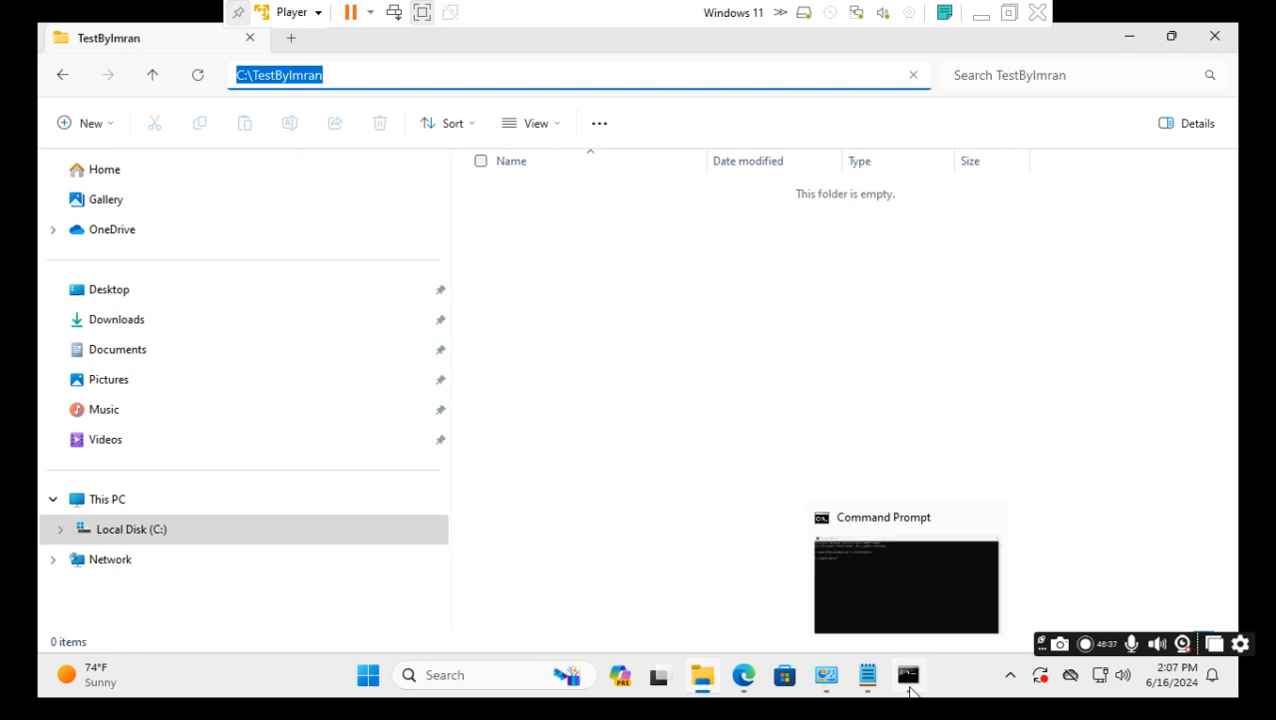
left_click(910, 689)
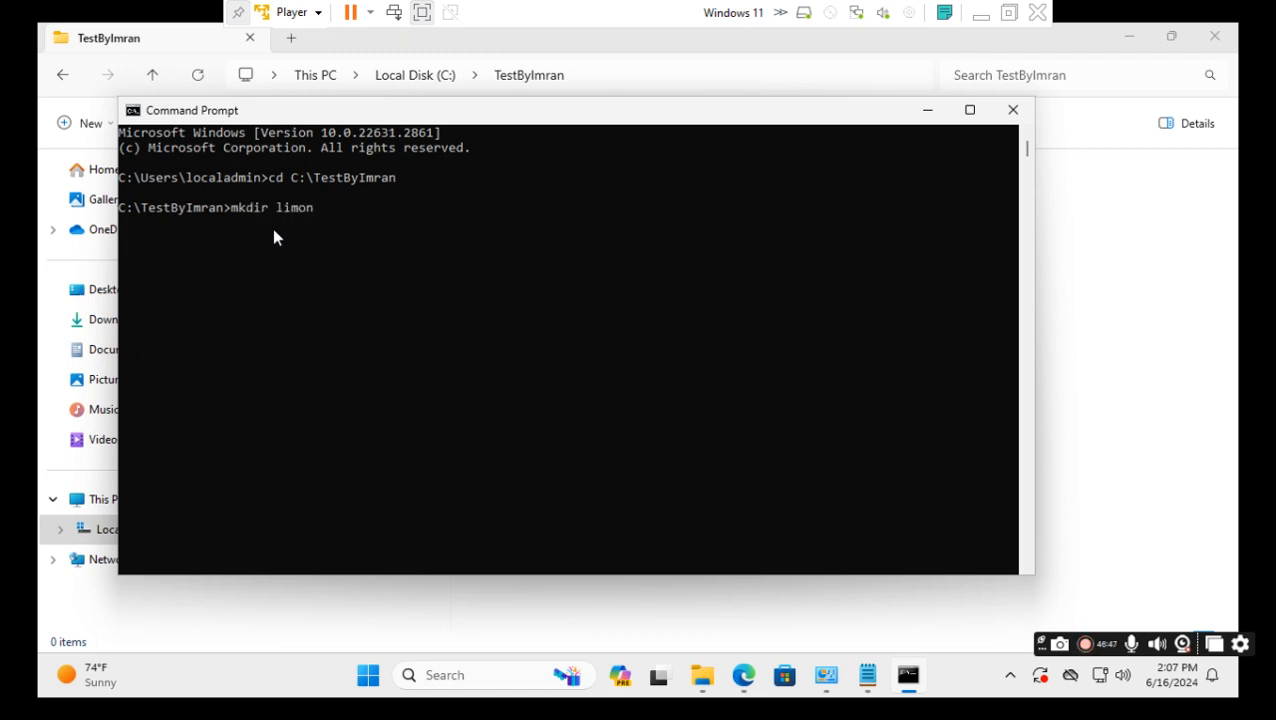
key("Return")
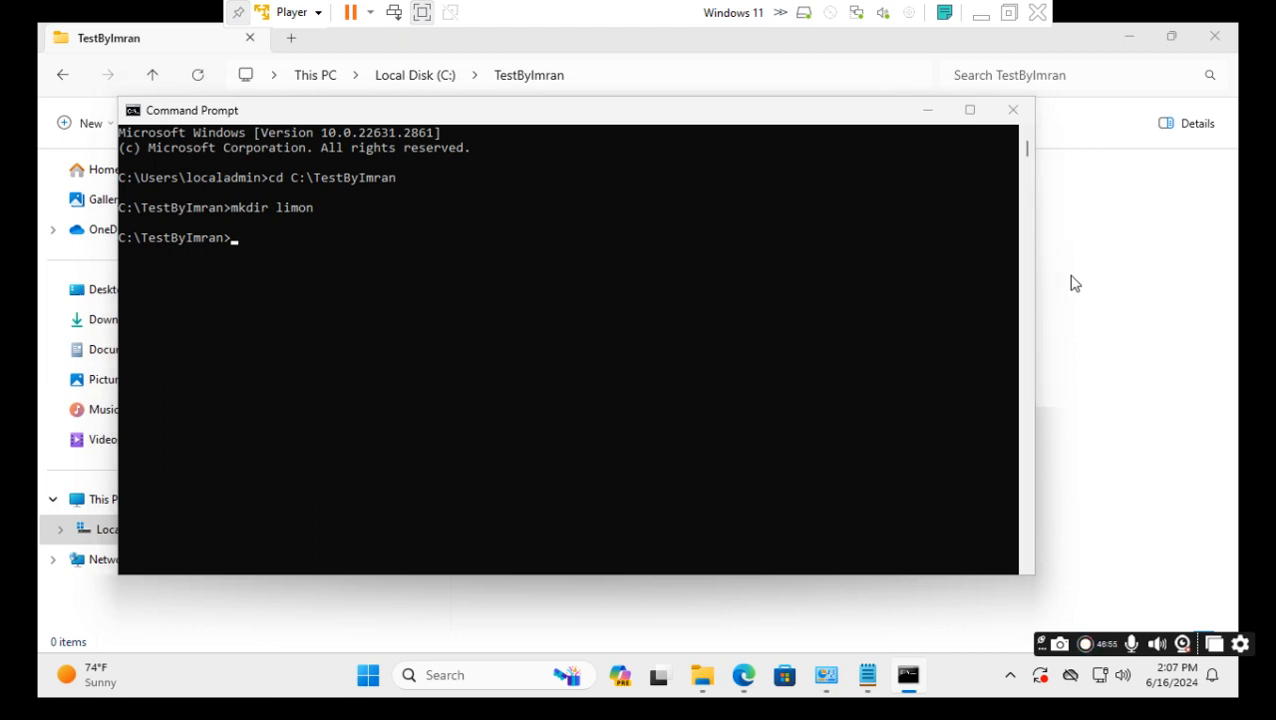
left_click(1135, 339)
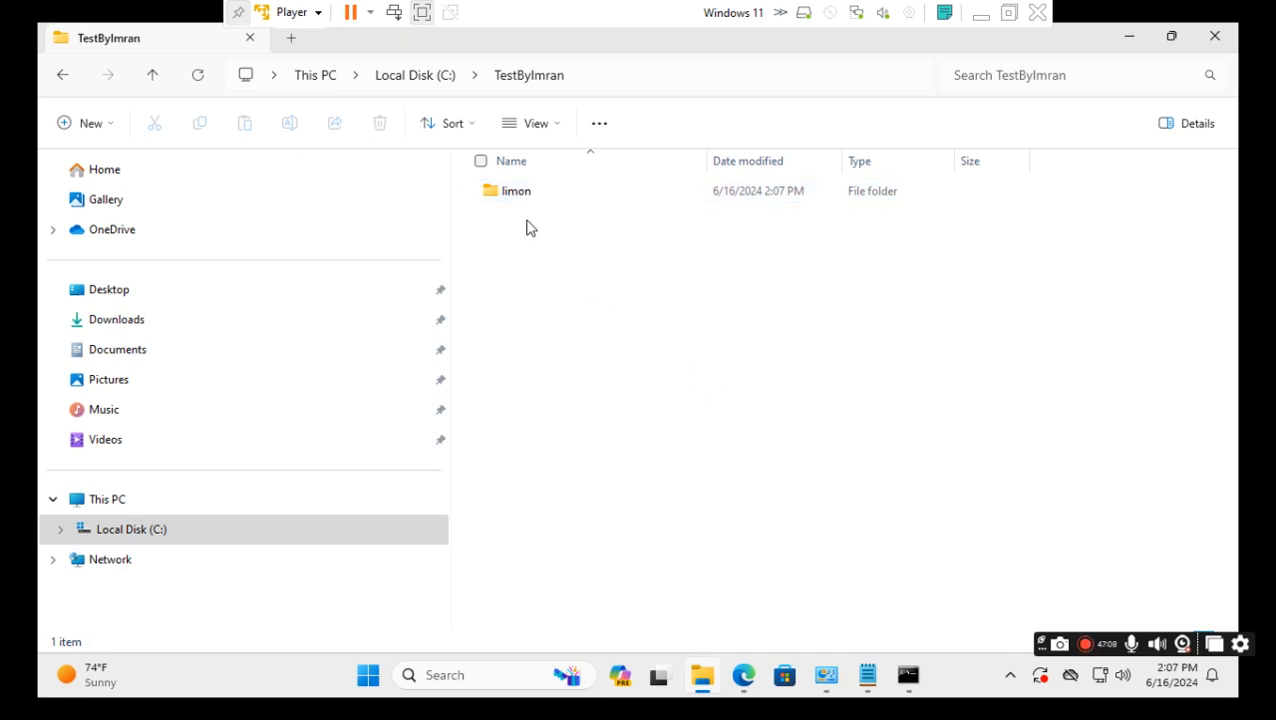
Delete the limon folder from C:\TestByImran, then return to the Jenkins dashboard.
left_click(476, 193)
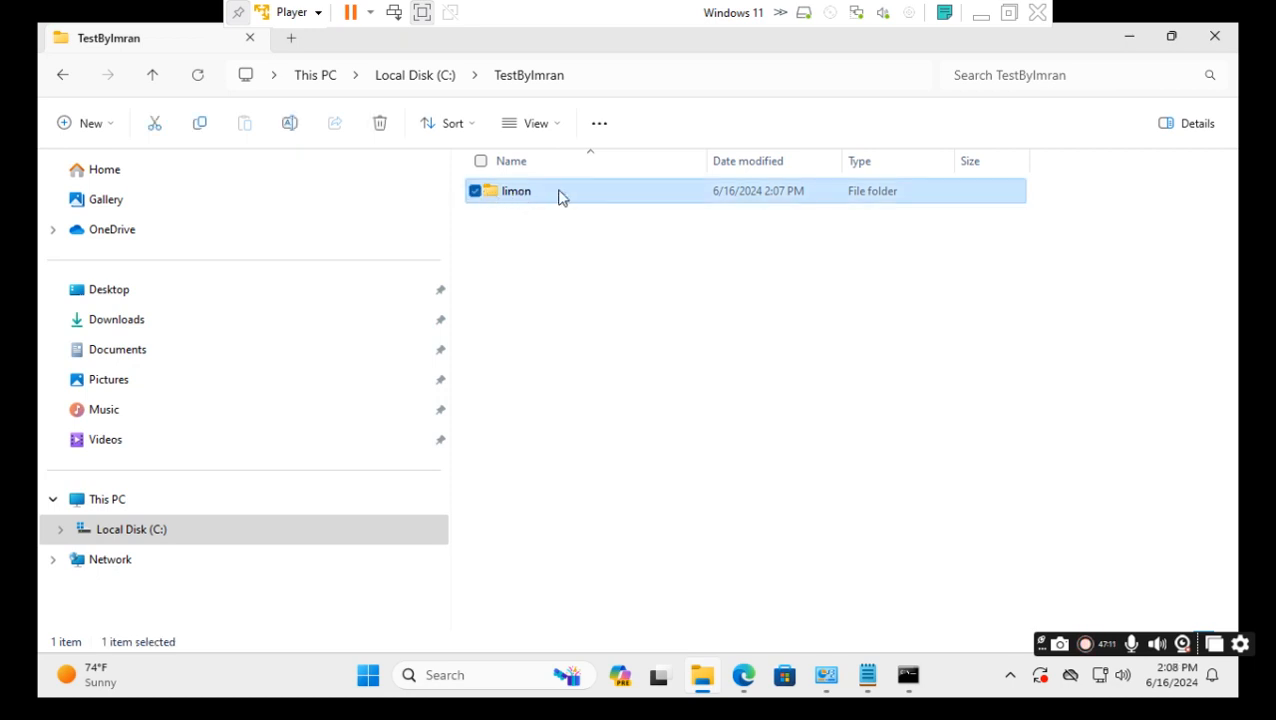
right_click(560, 197)
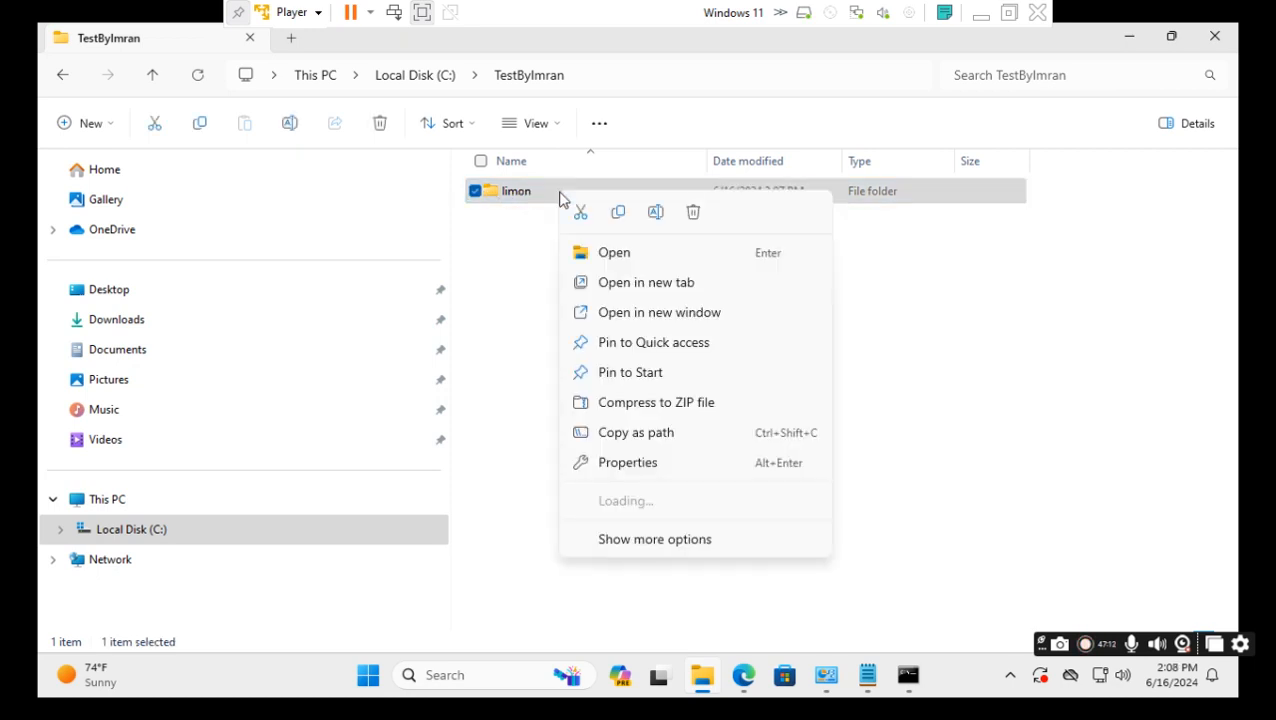
left_click(696, 214)
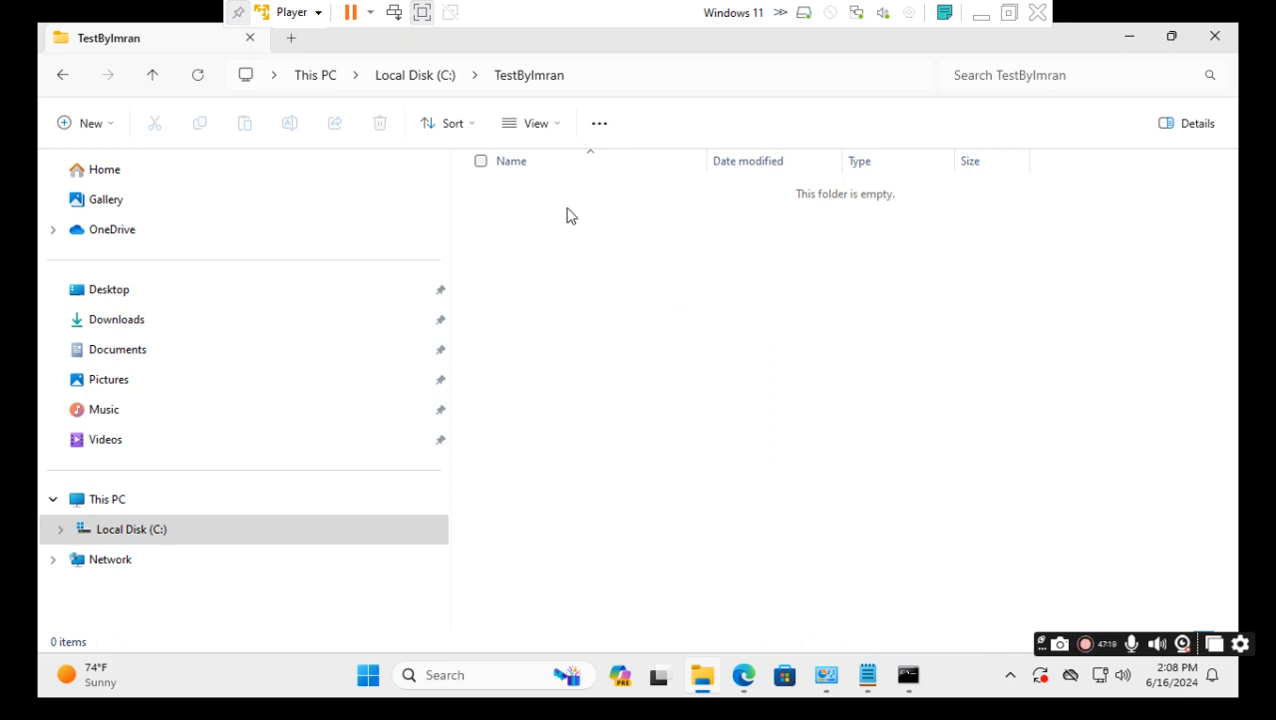
left_click(743, 680)
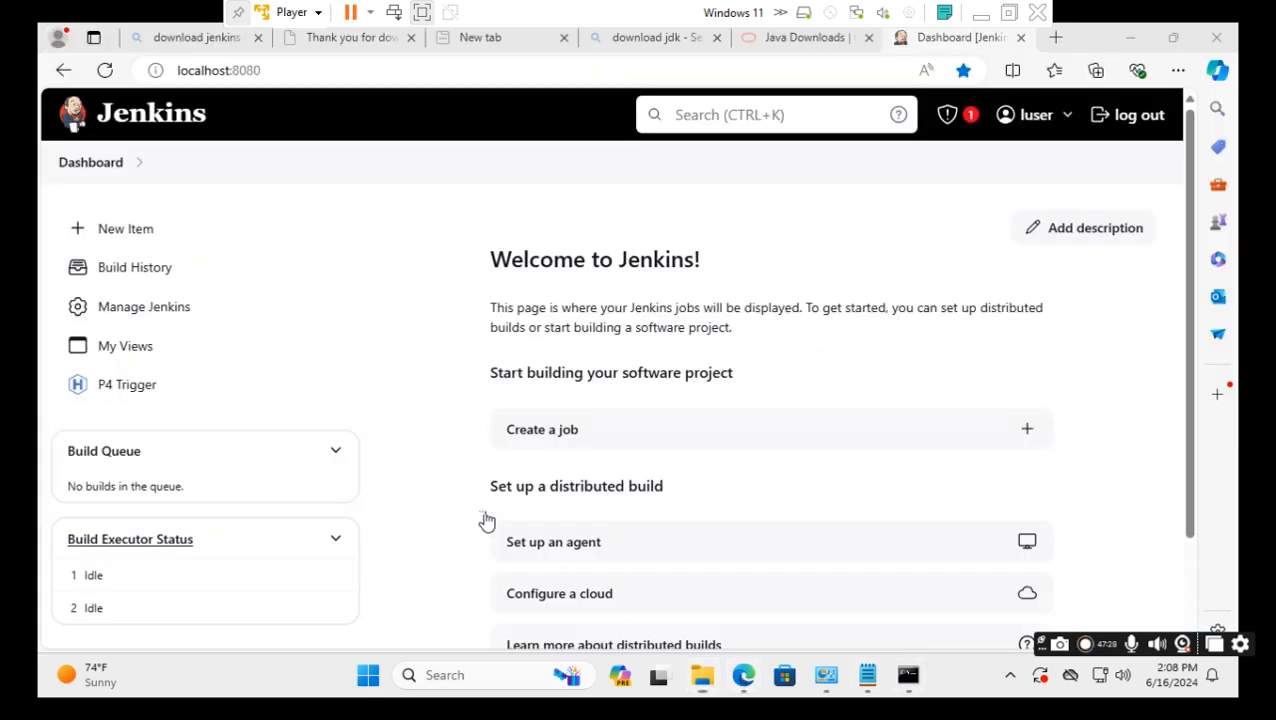
Create a new Freestyle project item named test1.
left_click(134, 240)
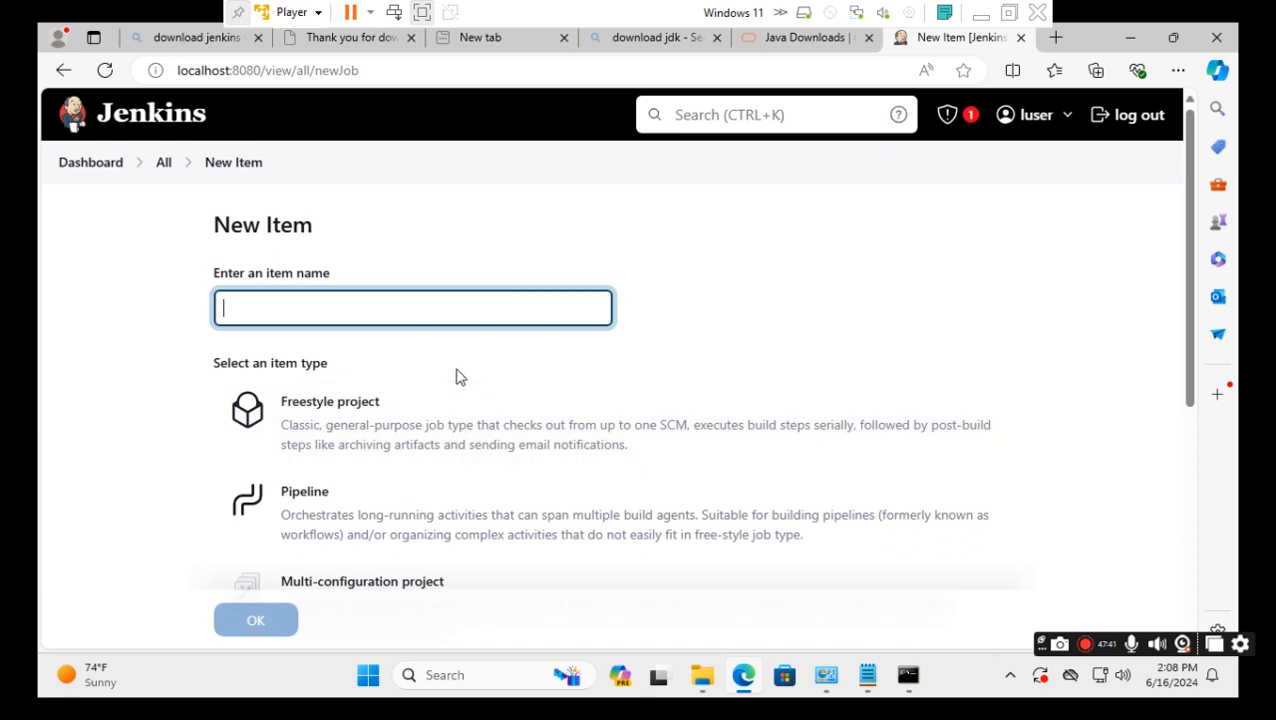
type("est1")
left_click(368, 428)
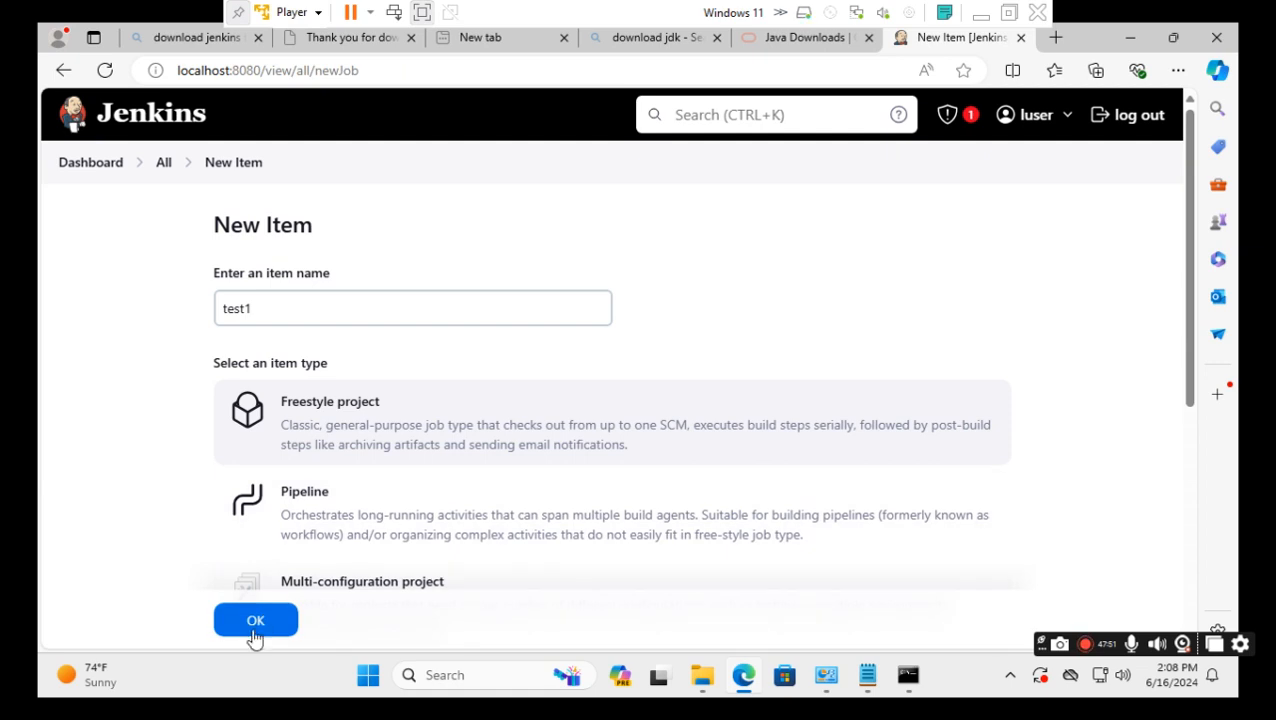
left_click(255, 622)
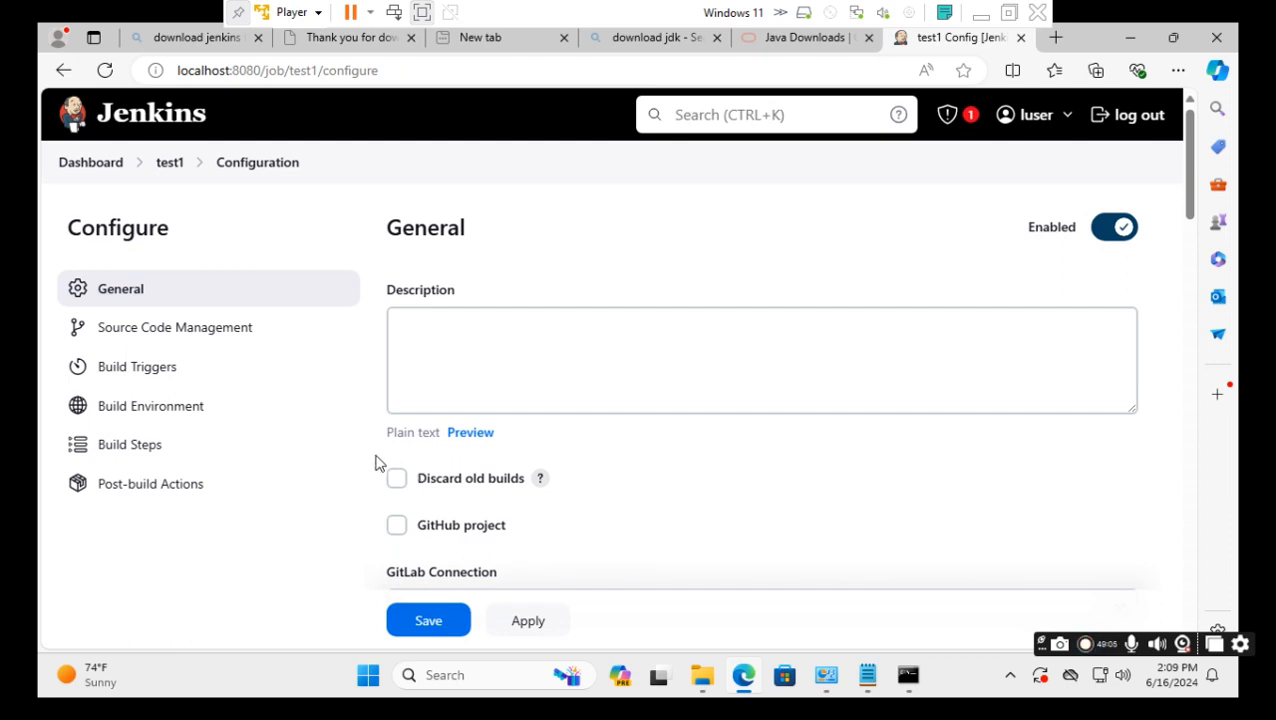
Add an Execute Windows batch command build step to test1 and begin its command with cd.
scroll(368, 455, "down", 2)
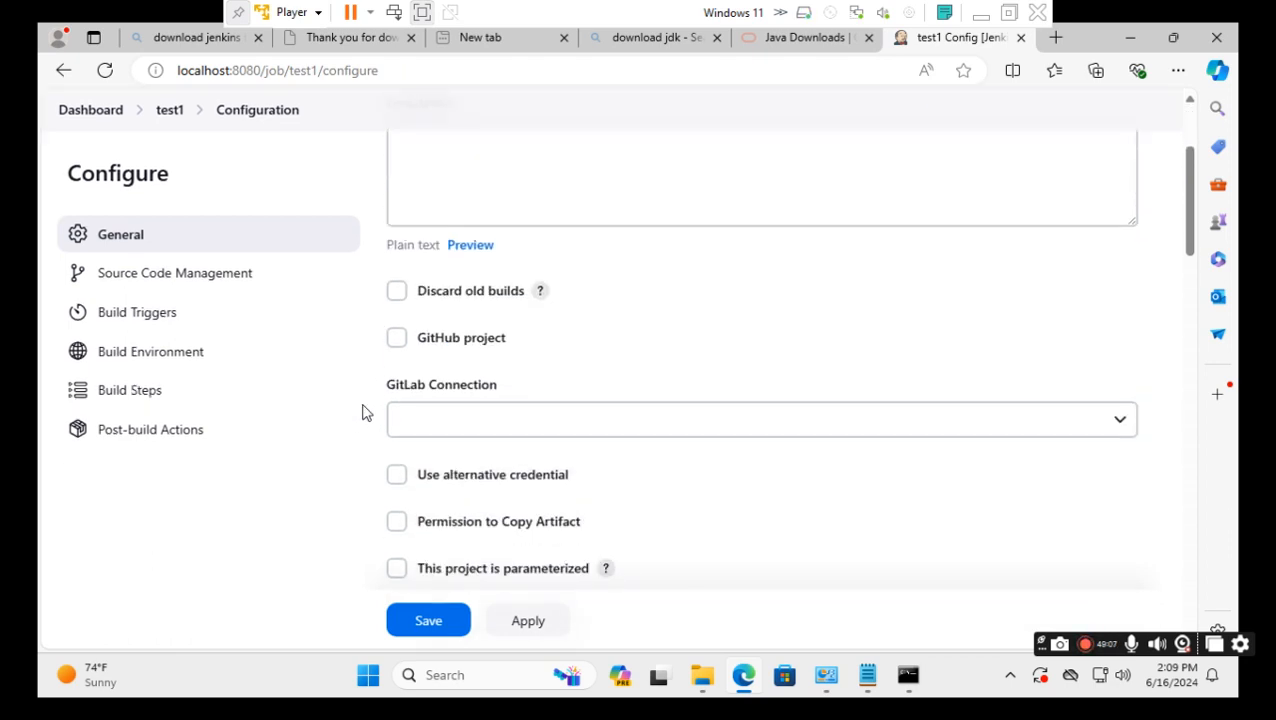
scroll(357, 530, "down", 4)
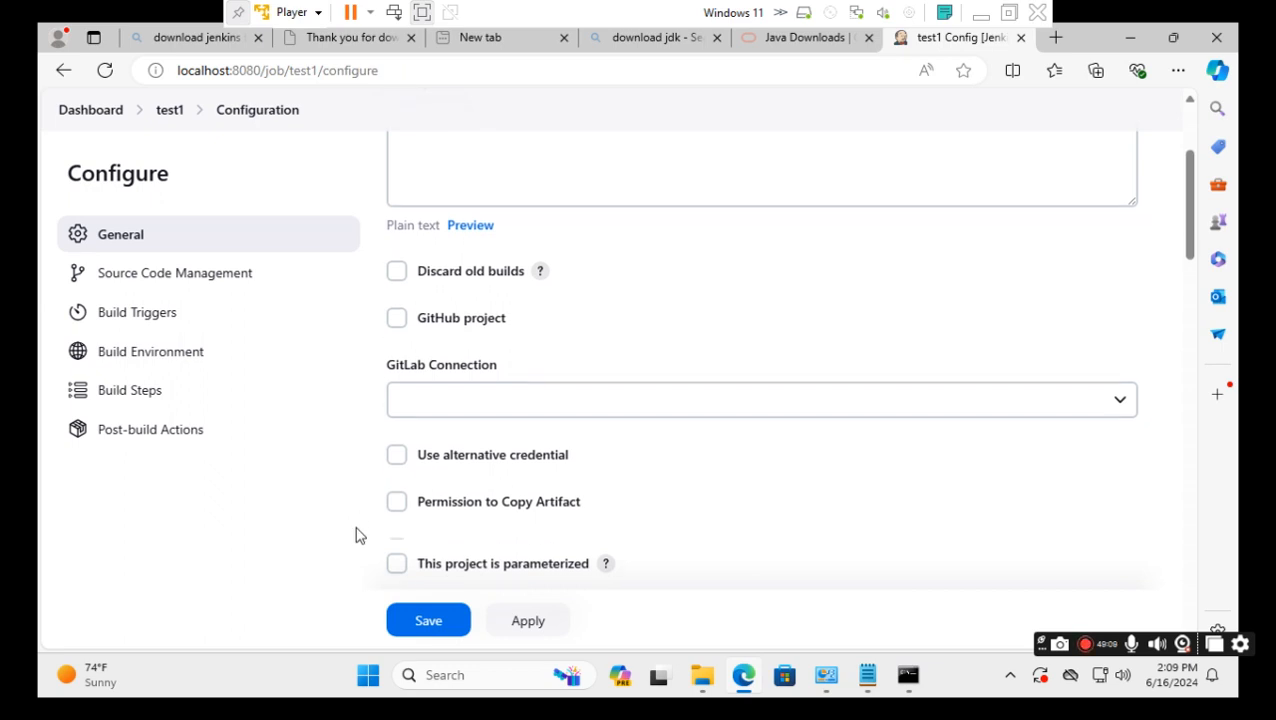
scroll(357, 535, "down", 10)
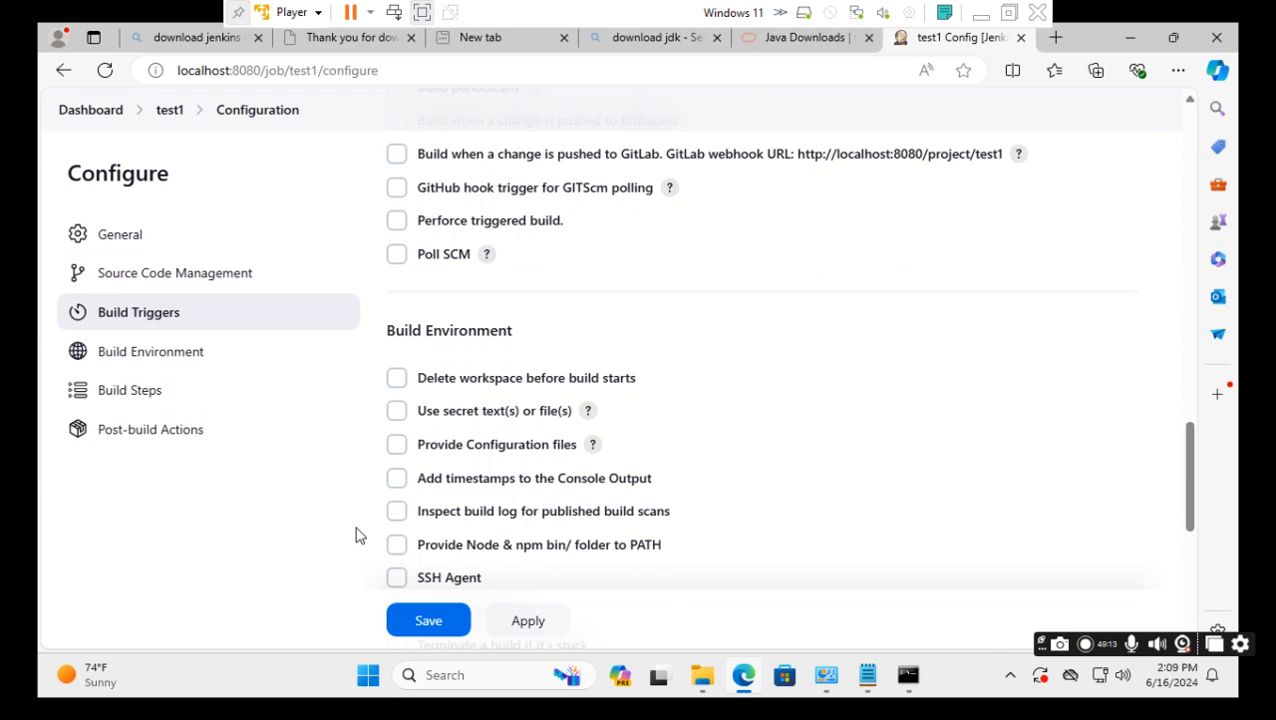
scroll(357, 535, "down", 3)
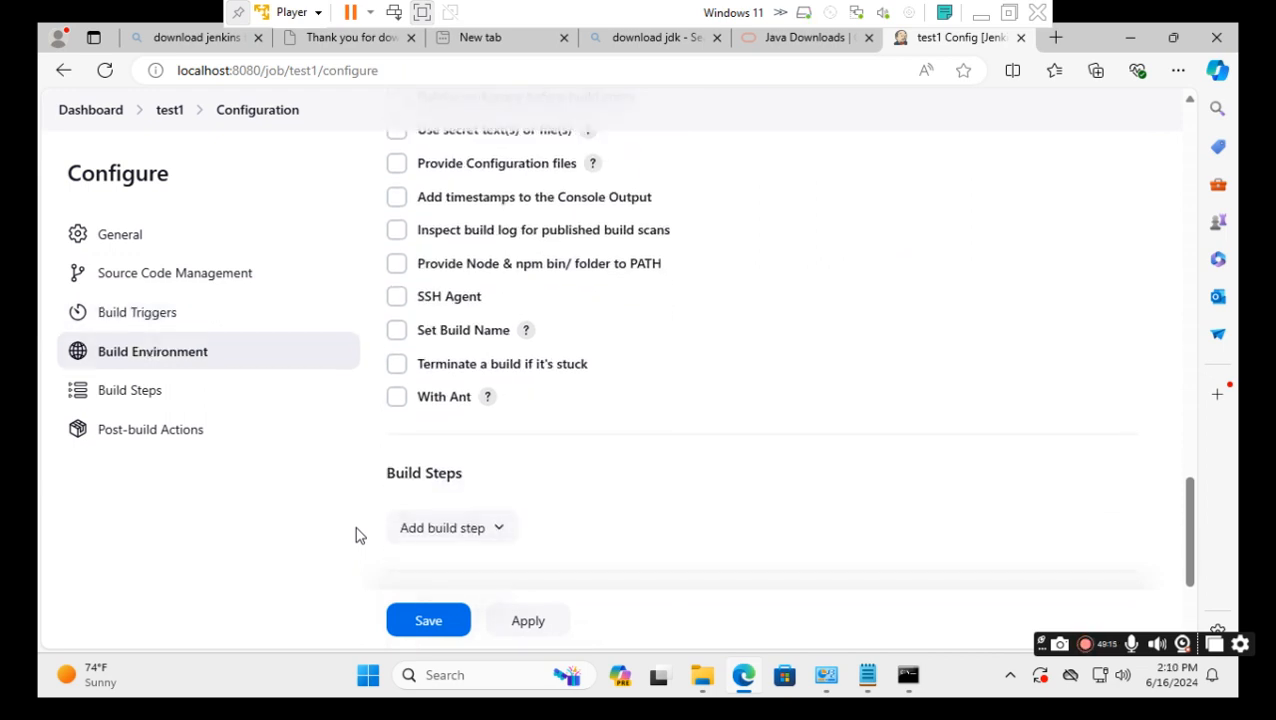
scroll(357, 535, "down", 1)
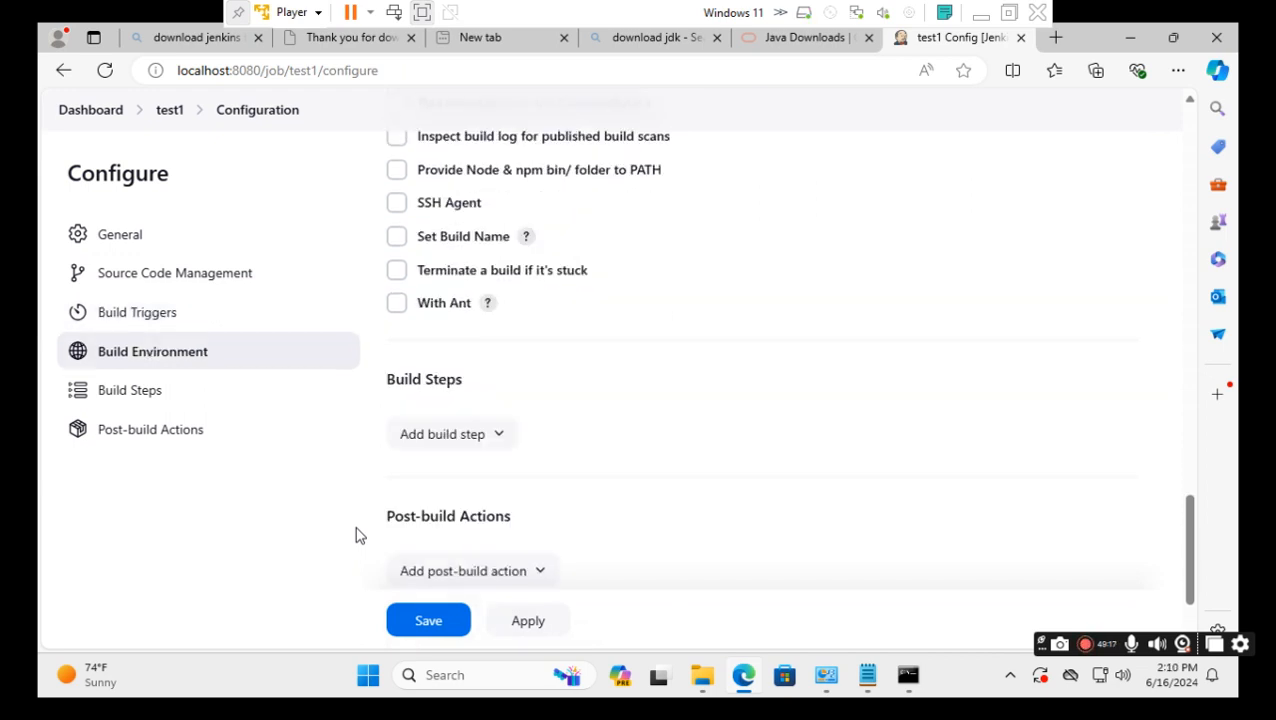
left_click(500, 440)
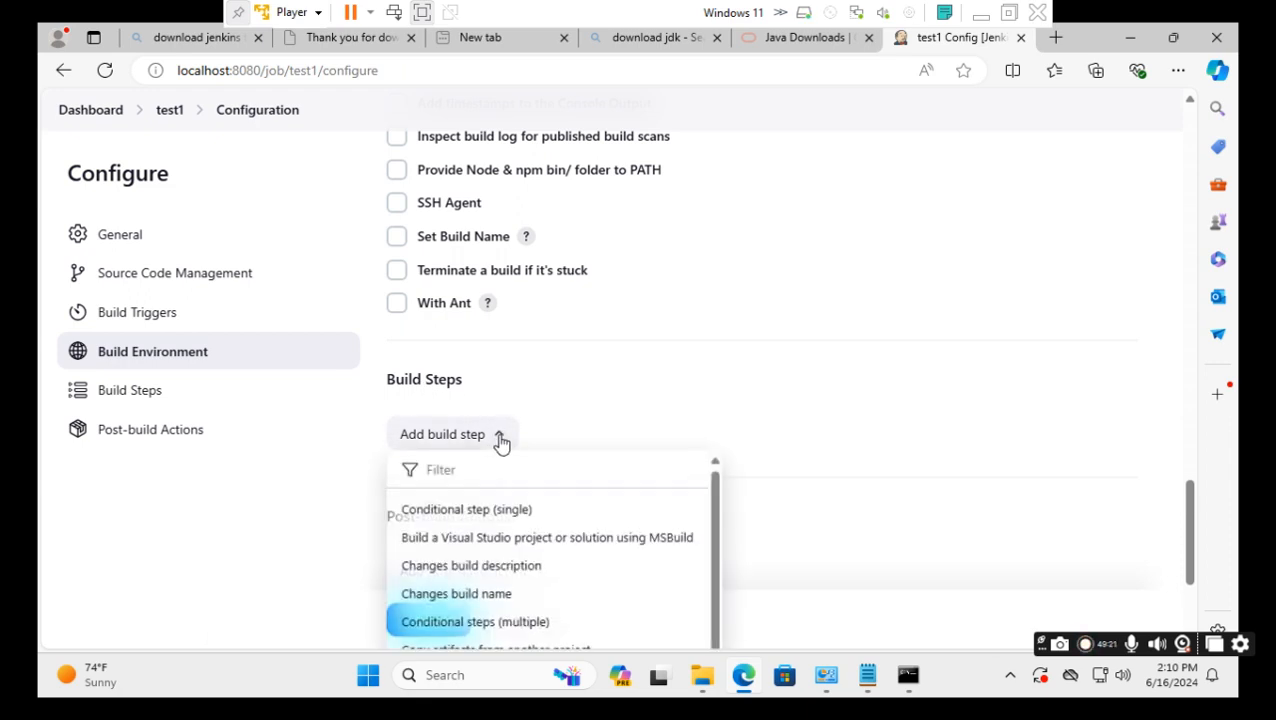
scroll(572, 525, "down", 3)
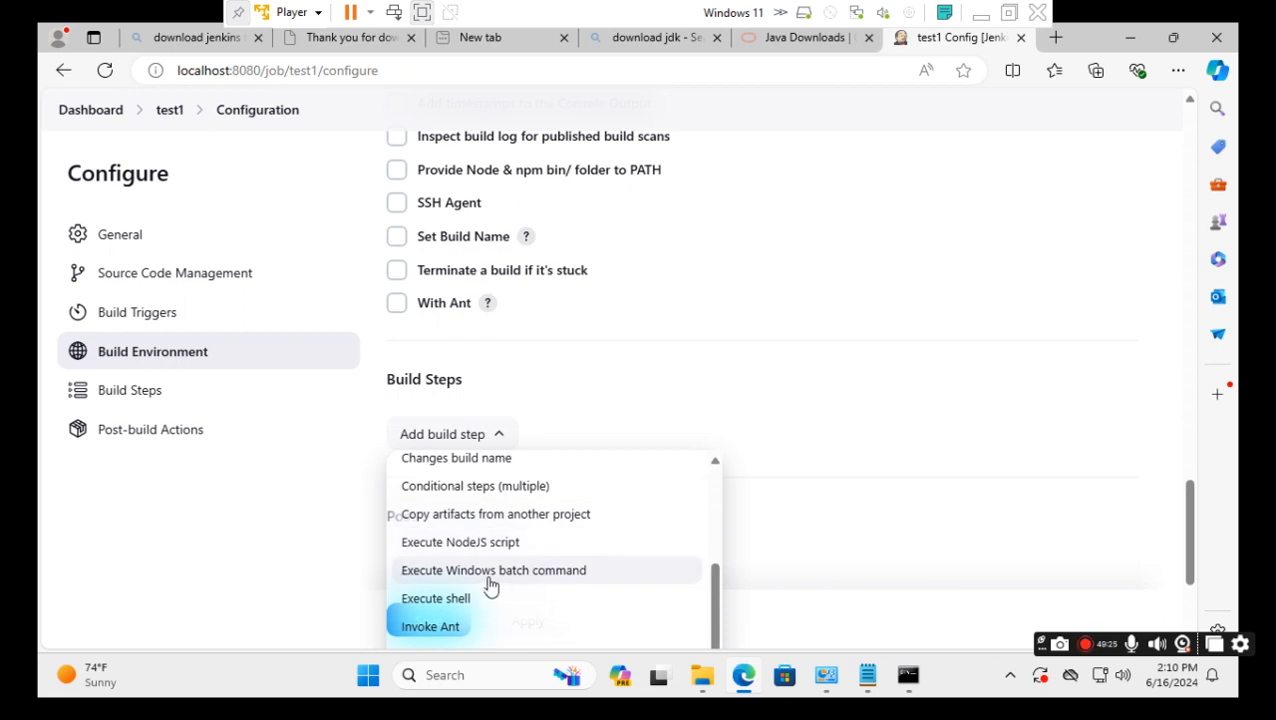
left_click(543, 575)
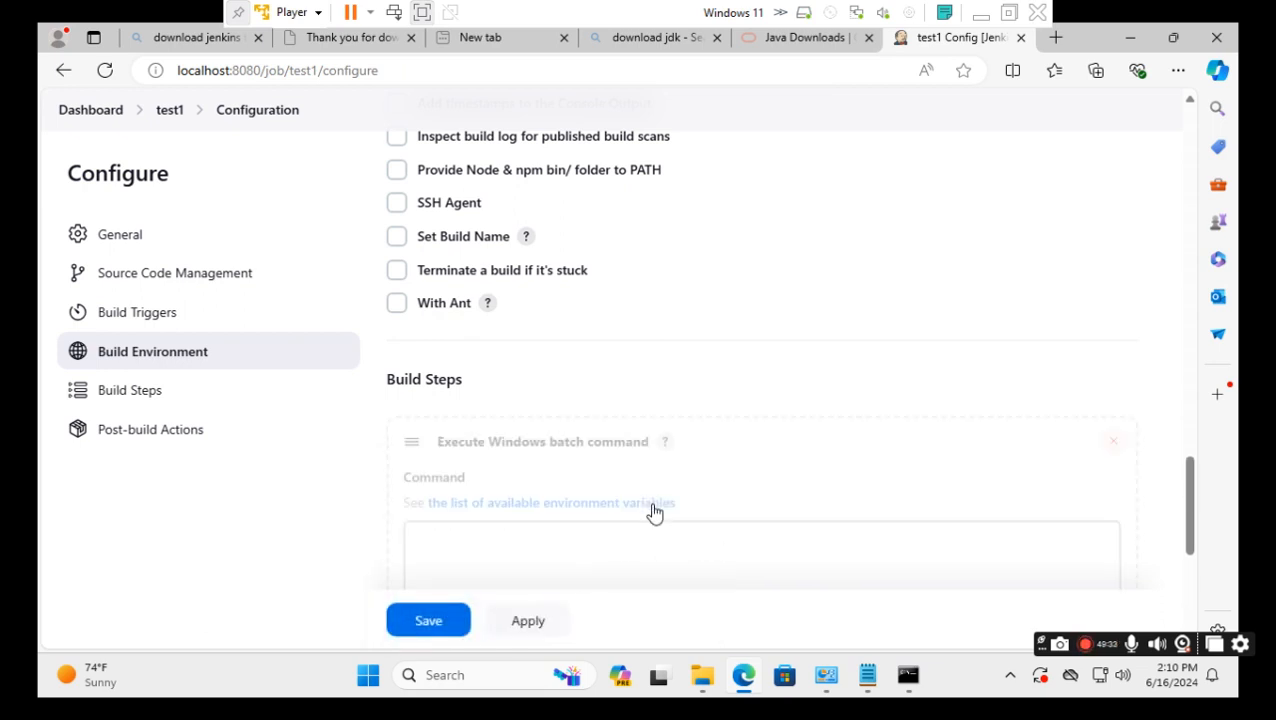
scroll(338, 481, "down", 1)
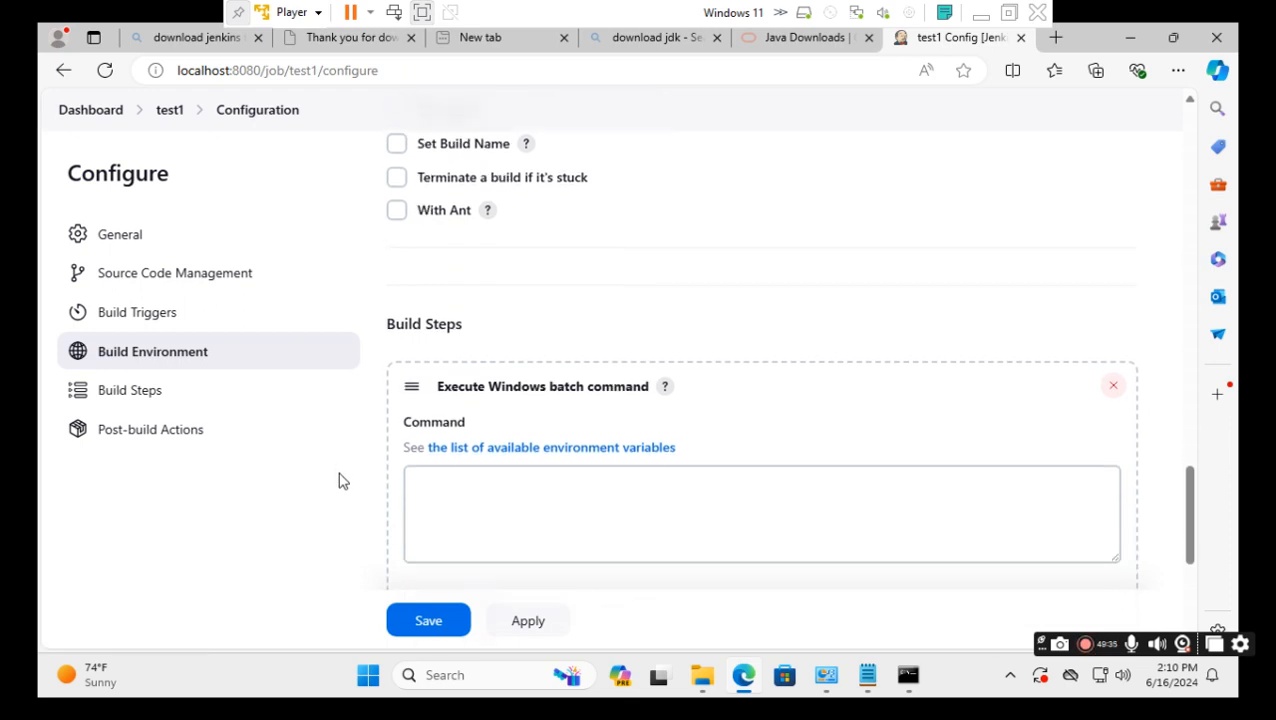
scroll(338, 481, "down", 2)
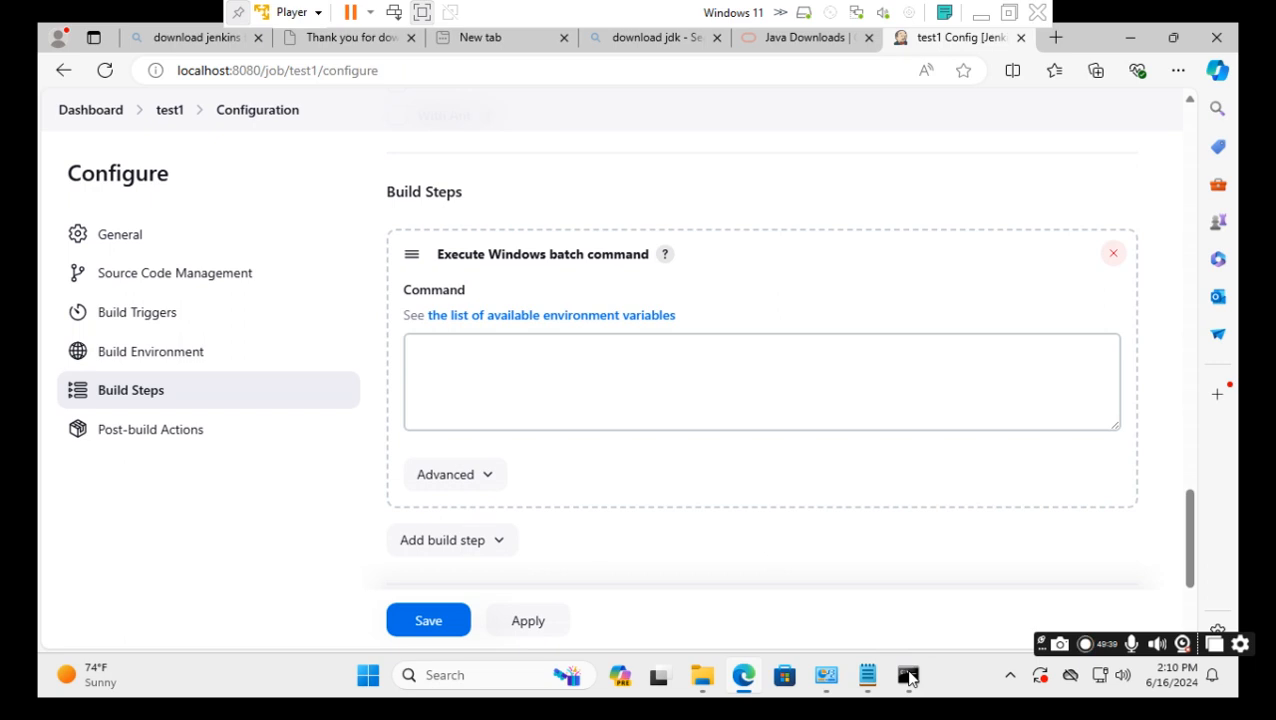
left_click(447, 357)
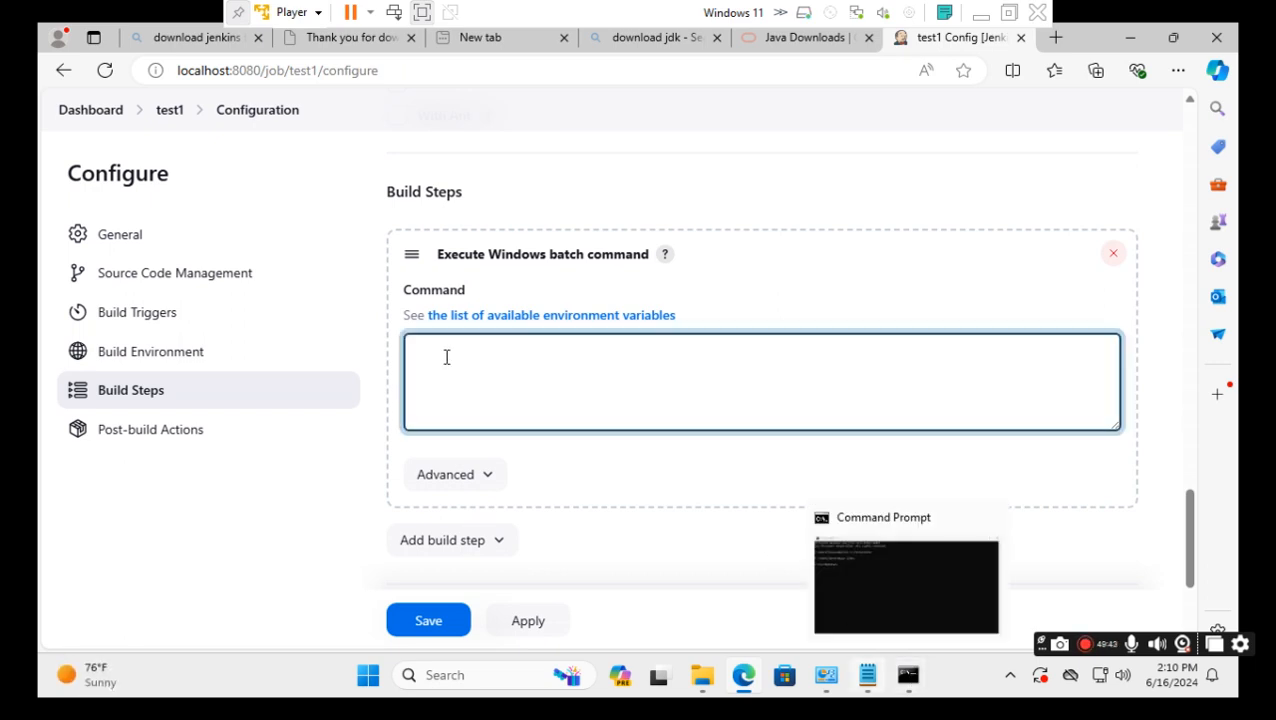
type("cd")
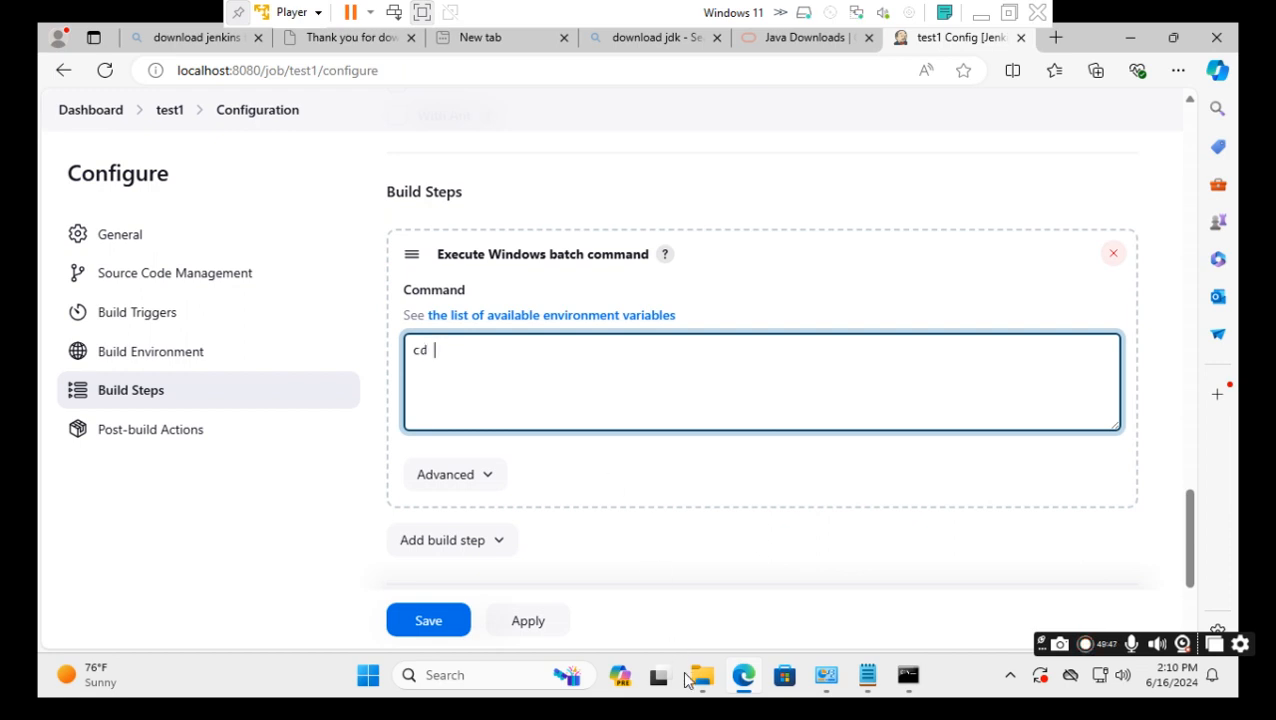
Copy the path C:\TestByImran from Explorer's address bar, then return to the browser.
mouse_move(705, 676)
left_click(698, 533)
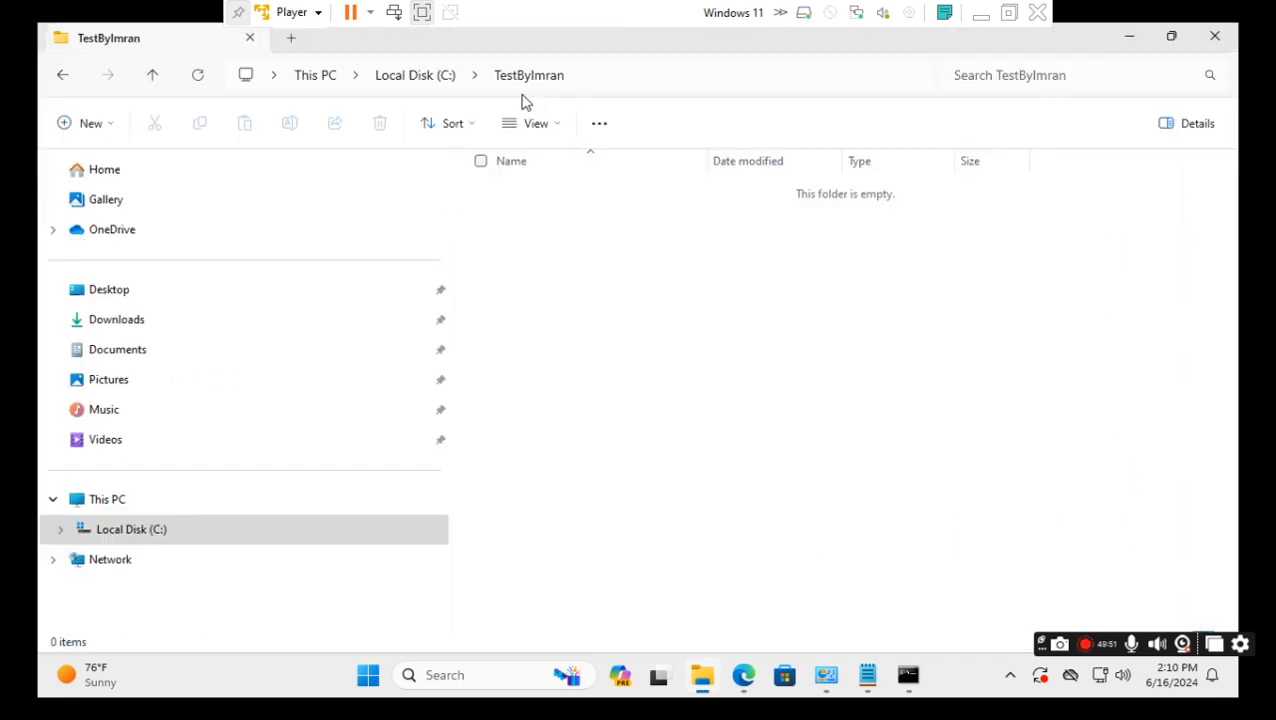
left_click(624, 80)
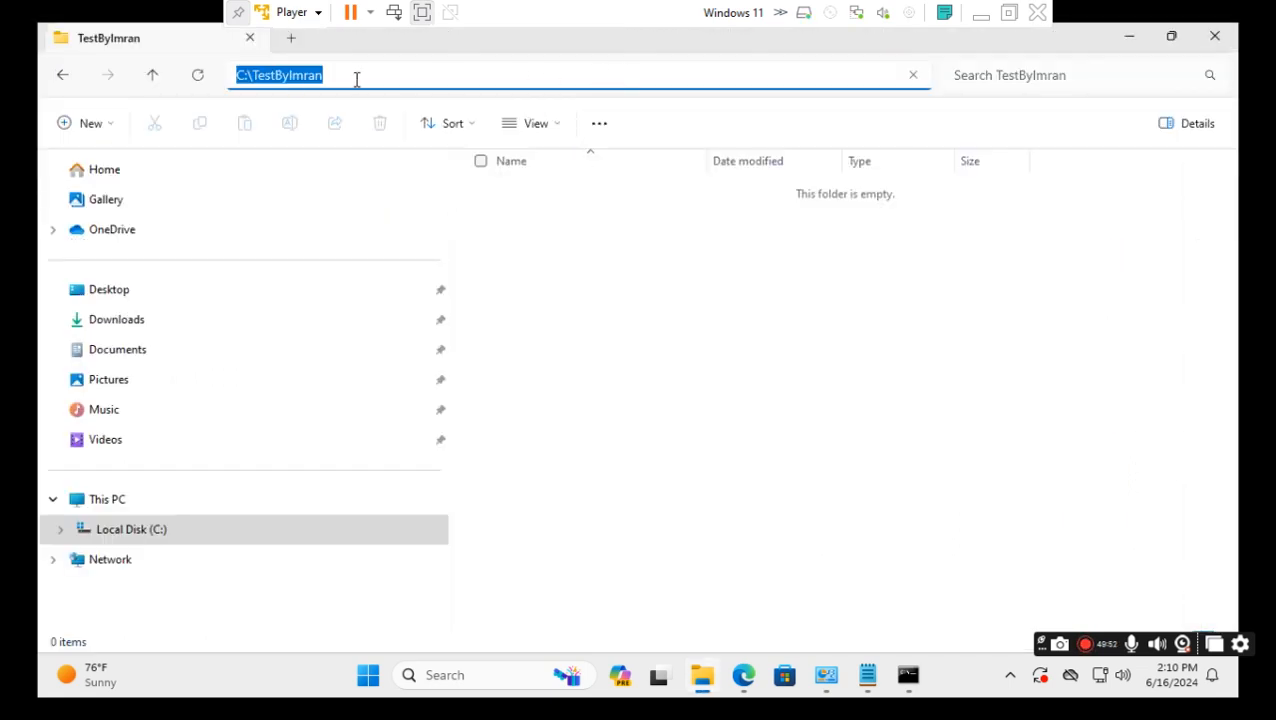
right_click(288, 77)
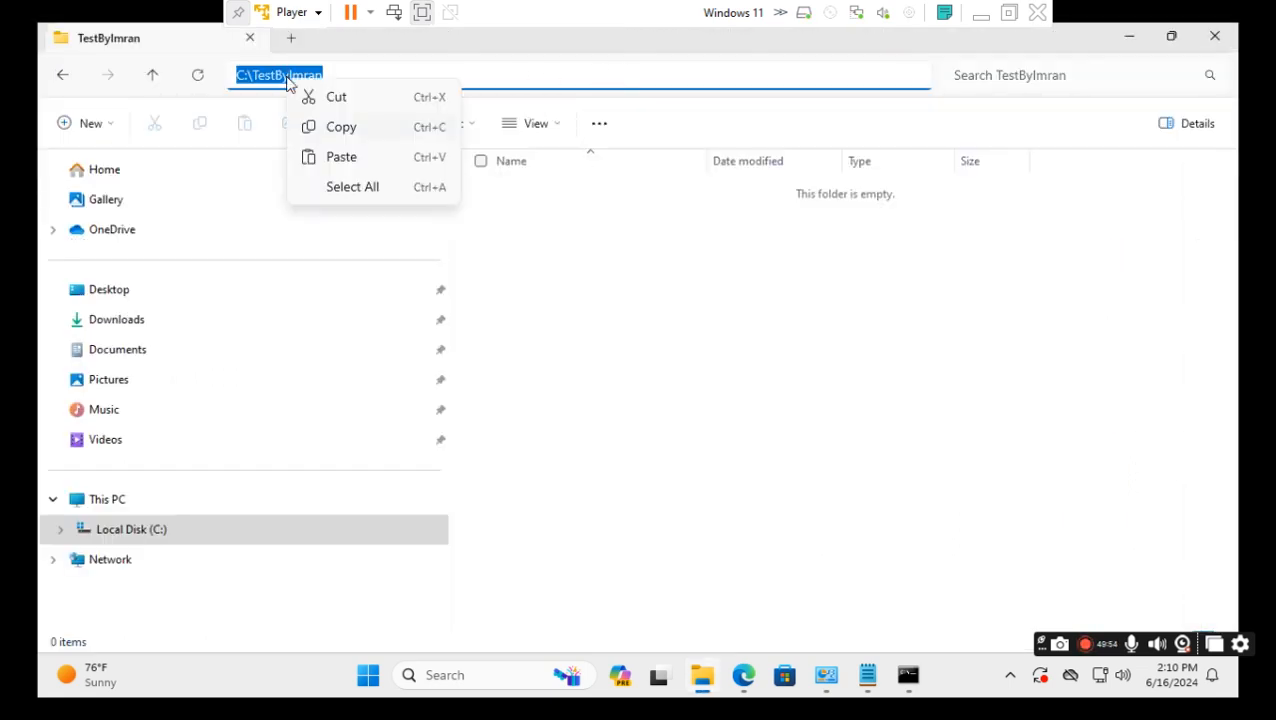
left_click(345, 130)
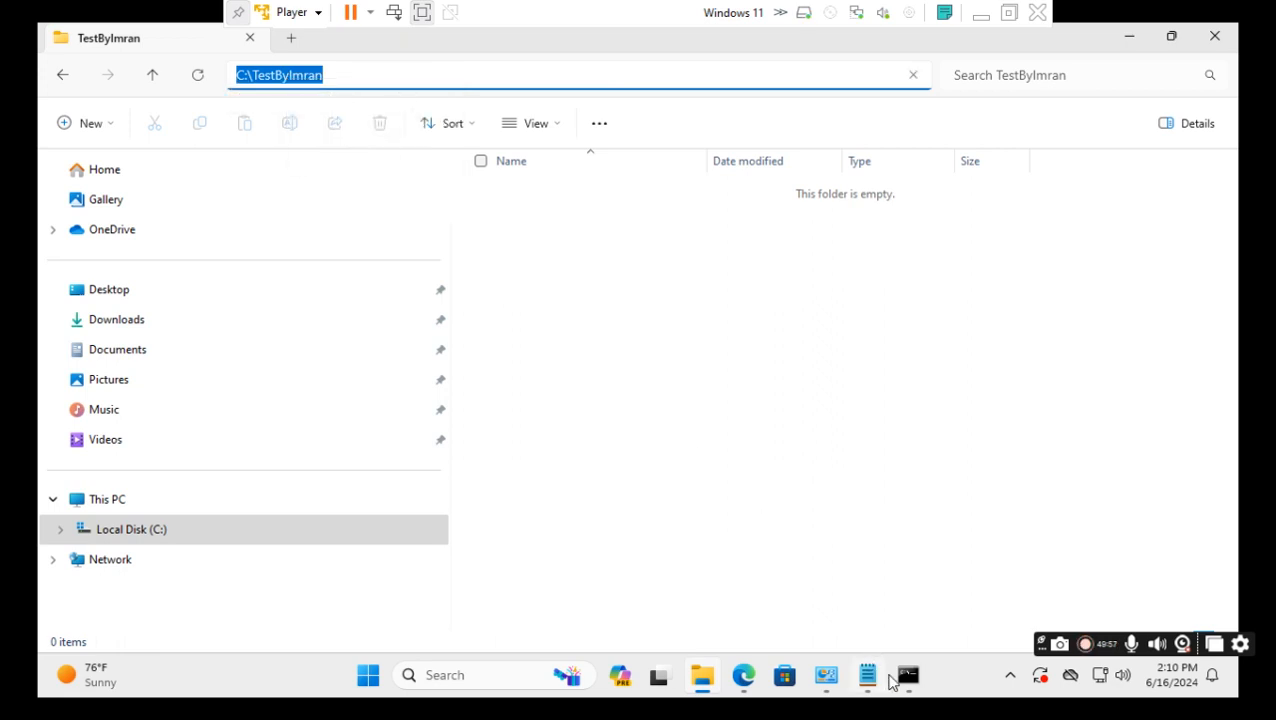
left_click(750, 677)
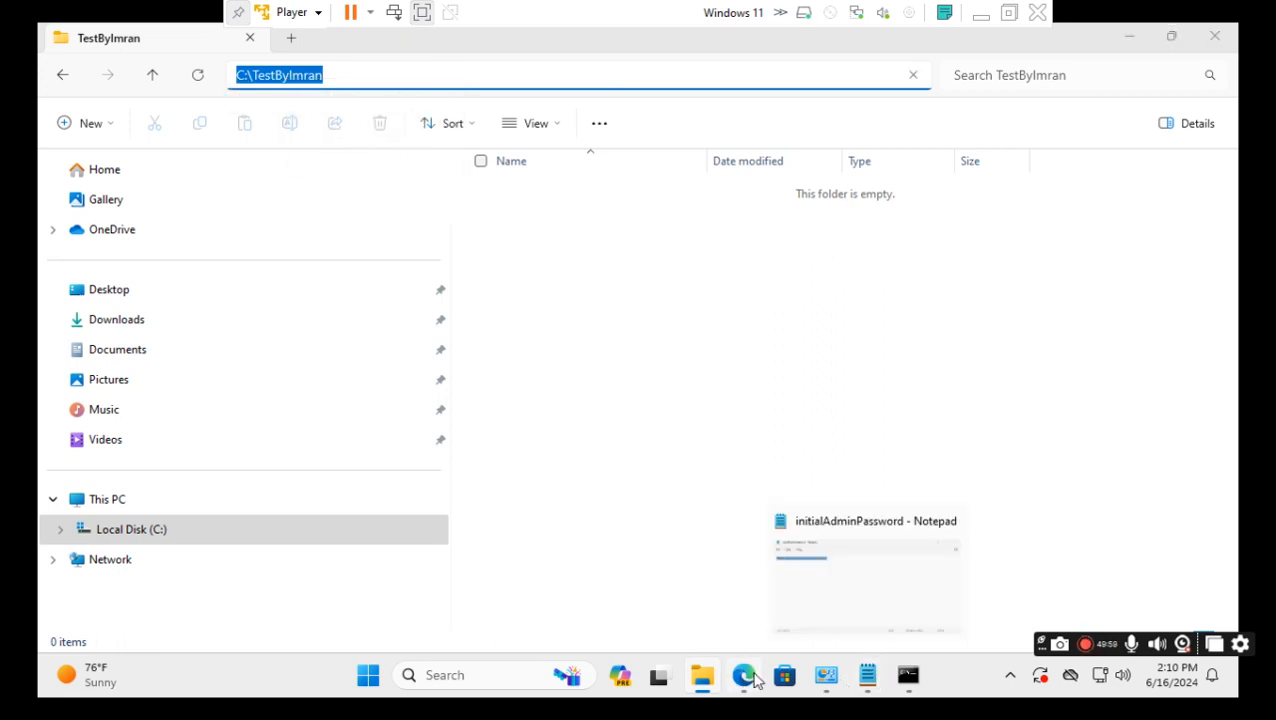
Complete the batch command as 'cd C:\TestByImran' and 'mkdir limon', then save the job.
left_click(746, 690)
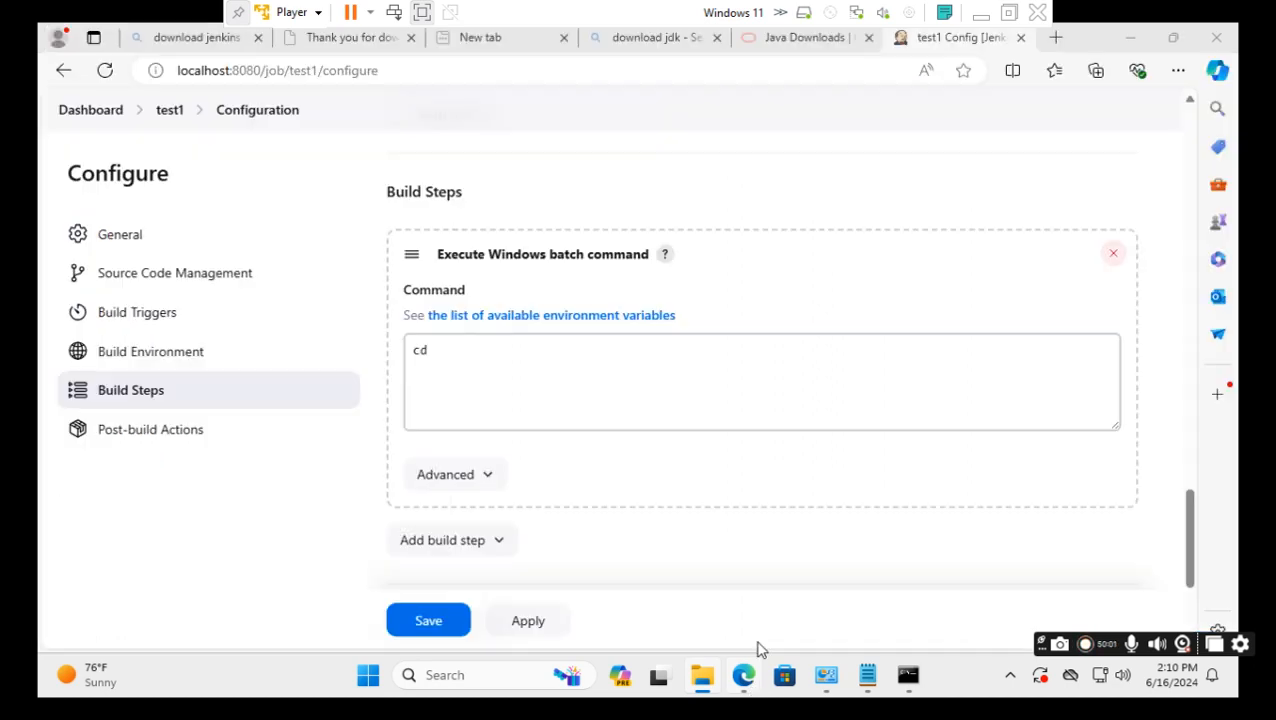
left_click(501, 352)
key("ctrl+v")
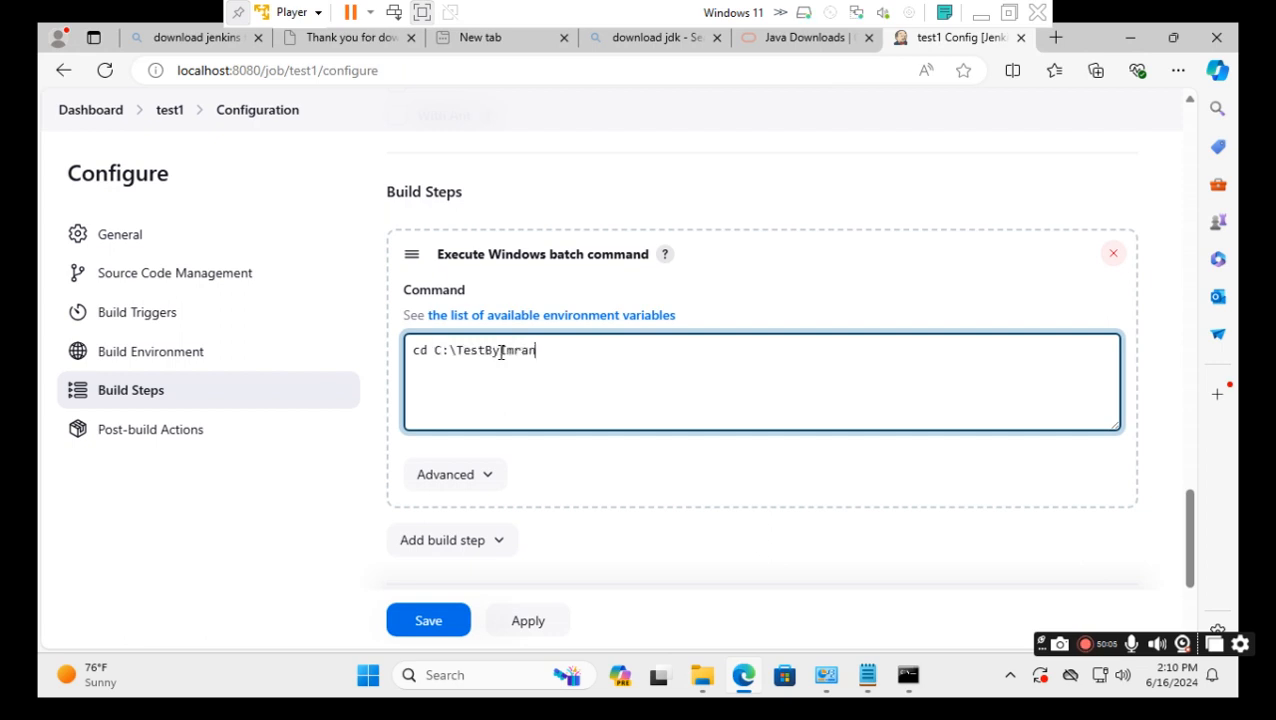
key("Return")
type("mkdir limon")
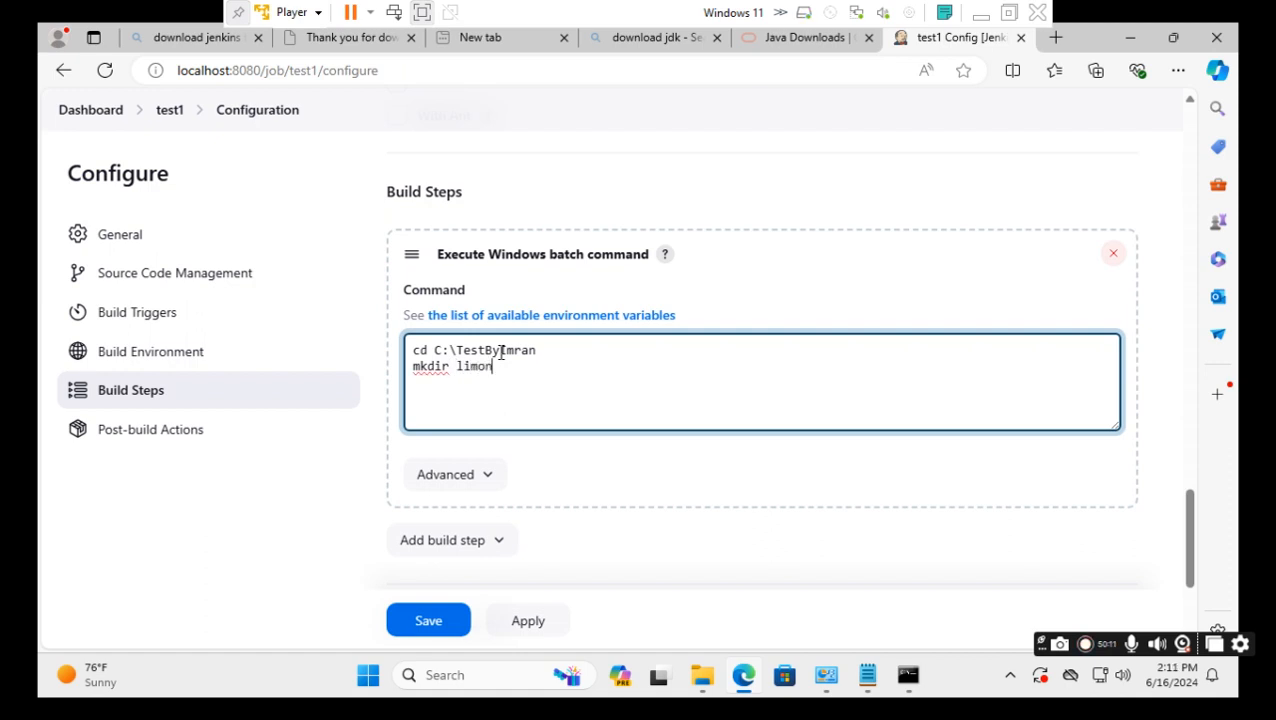
left_click_drag(496, 368, 457, 366)
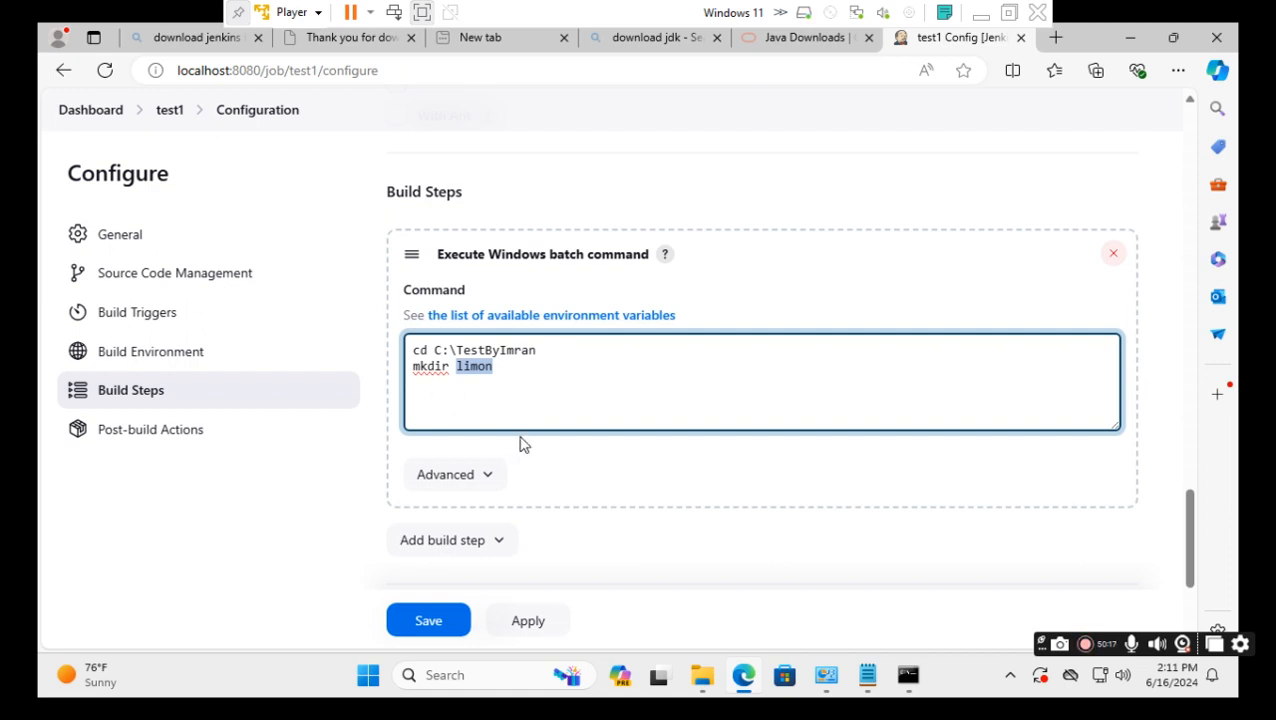
left_click(426, 624)
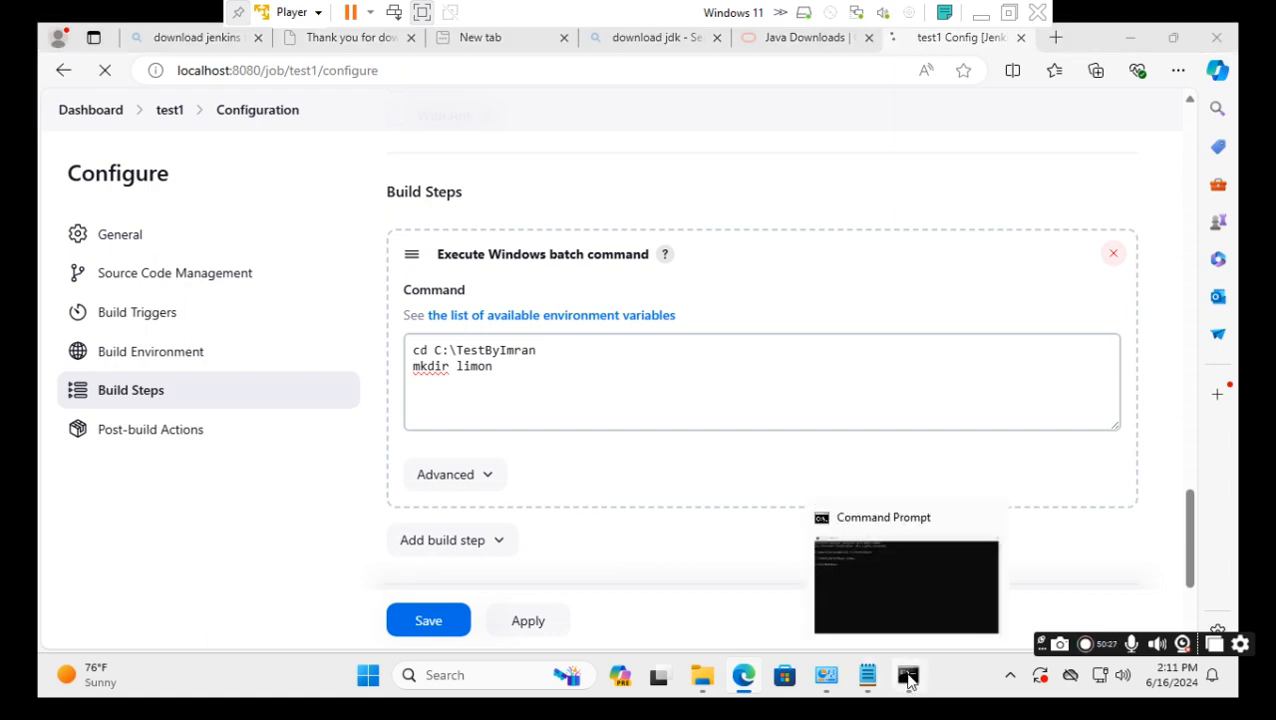
Bring Command Prompt forward, then minimize it to reveal the Jenkins configuration page.
left_click(908, 678)
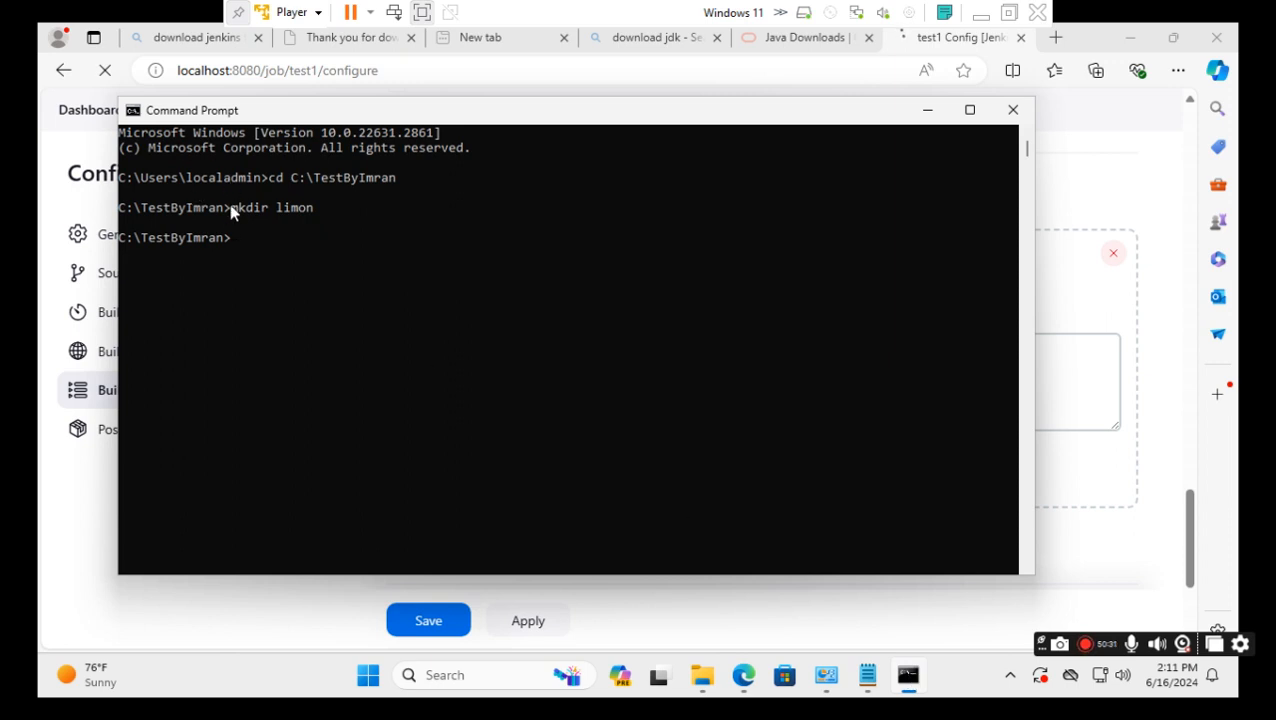
left_click(927, 109)
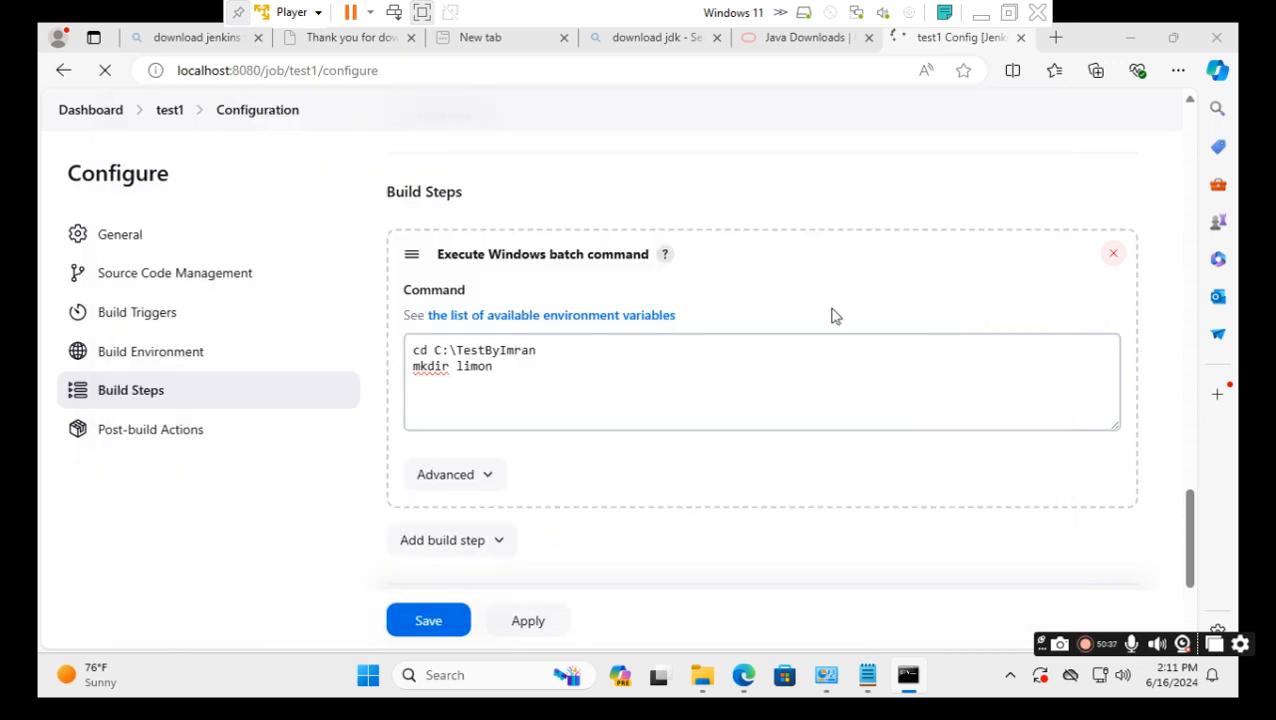
Click into the batch command box on the test1 configuration page.
left_click(441, 378)
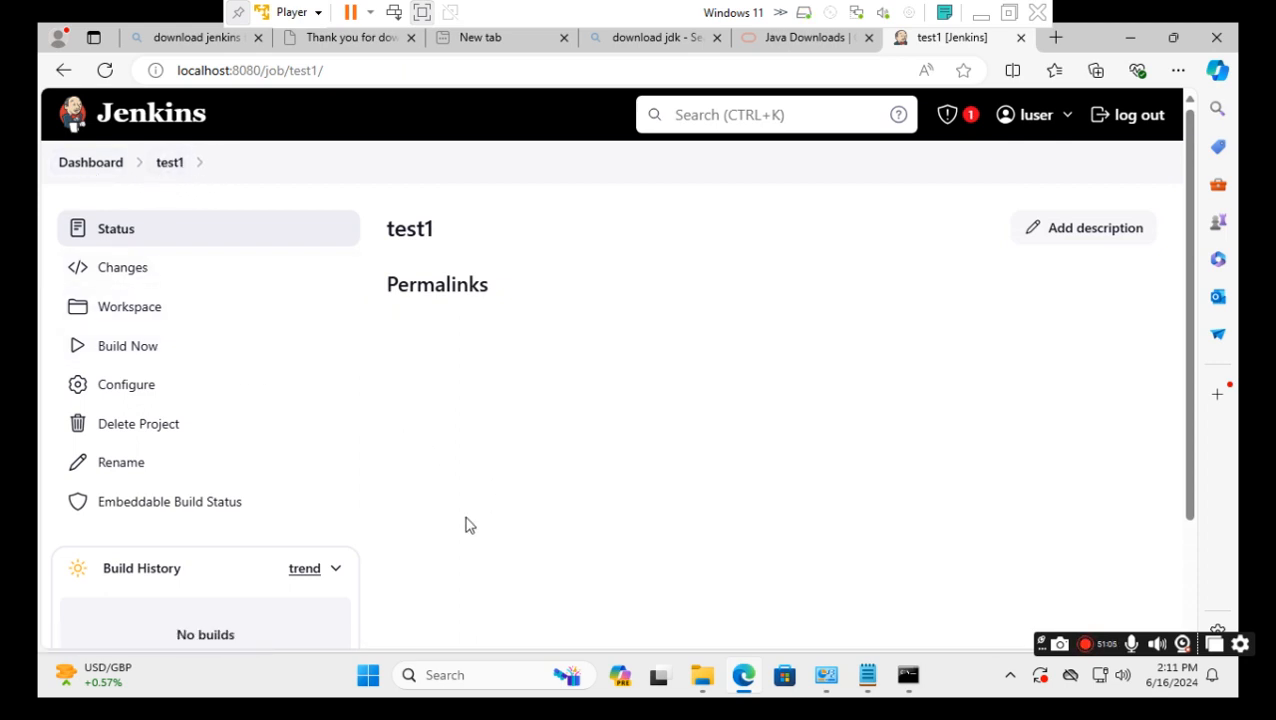
mouse_move(701, 680)
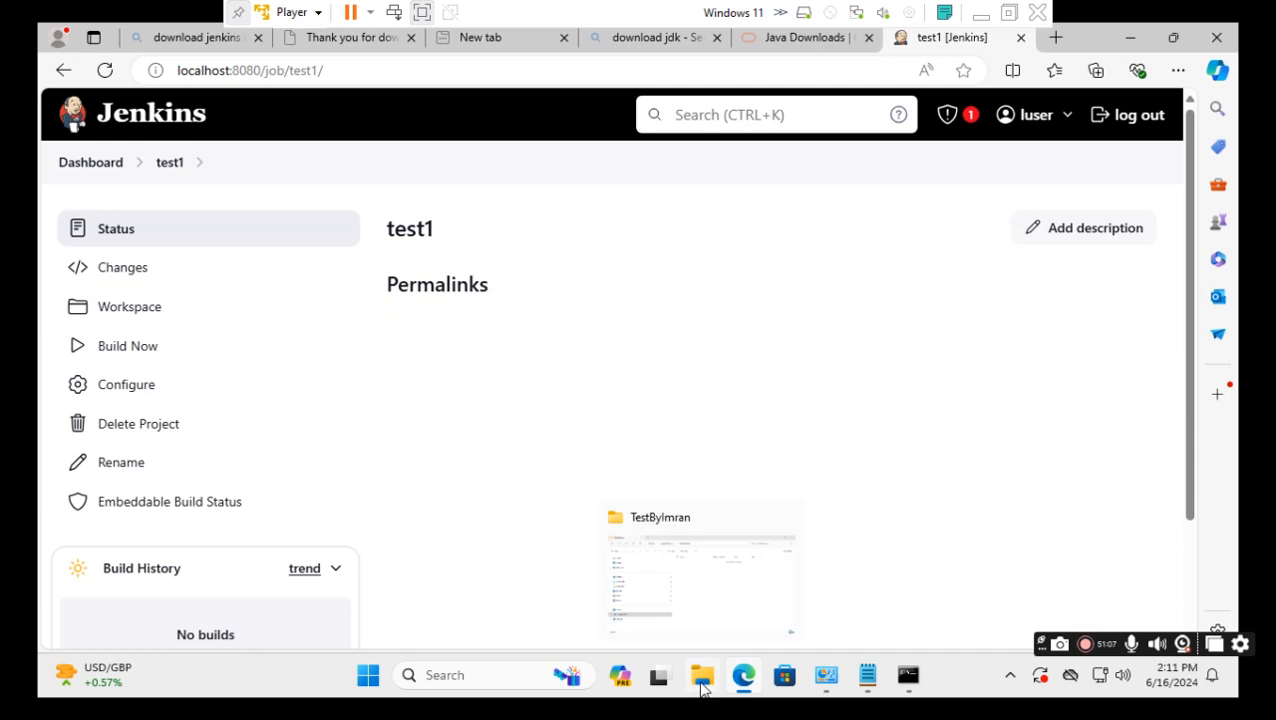
left_click(722, 600)
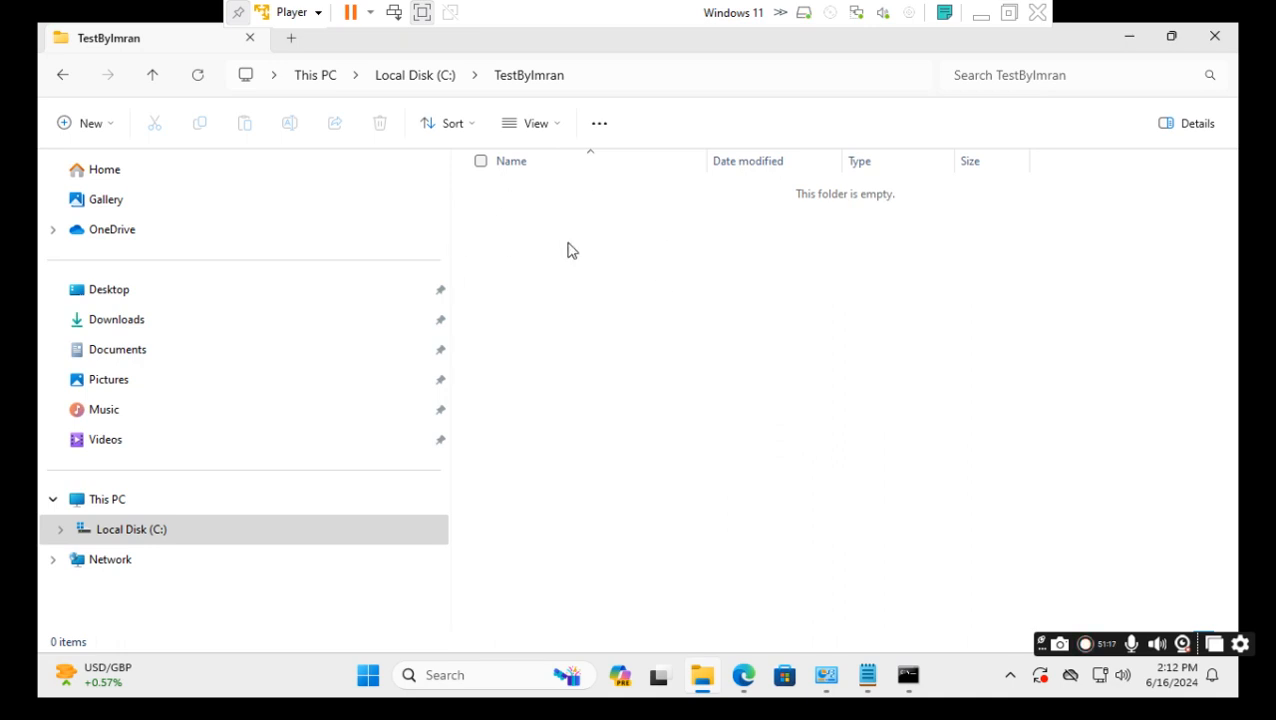
left_click(743, 672)
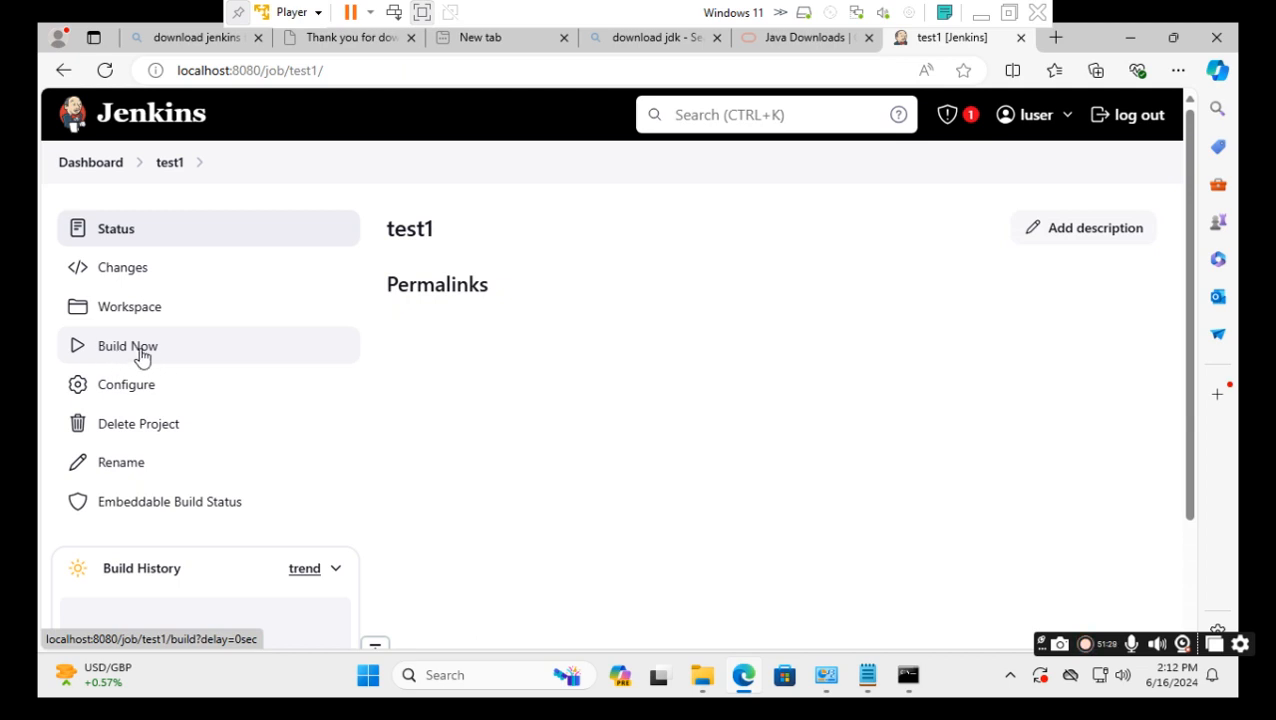
Start build #1 of test1, watch it in Build History, then check the TestByImran folder.
left_click(142, 357)
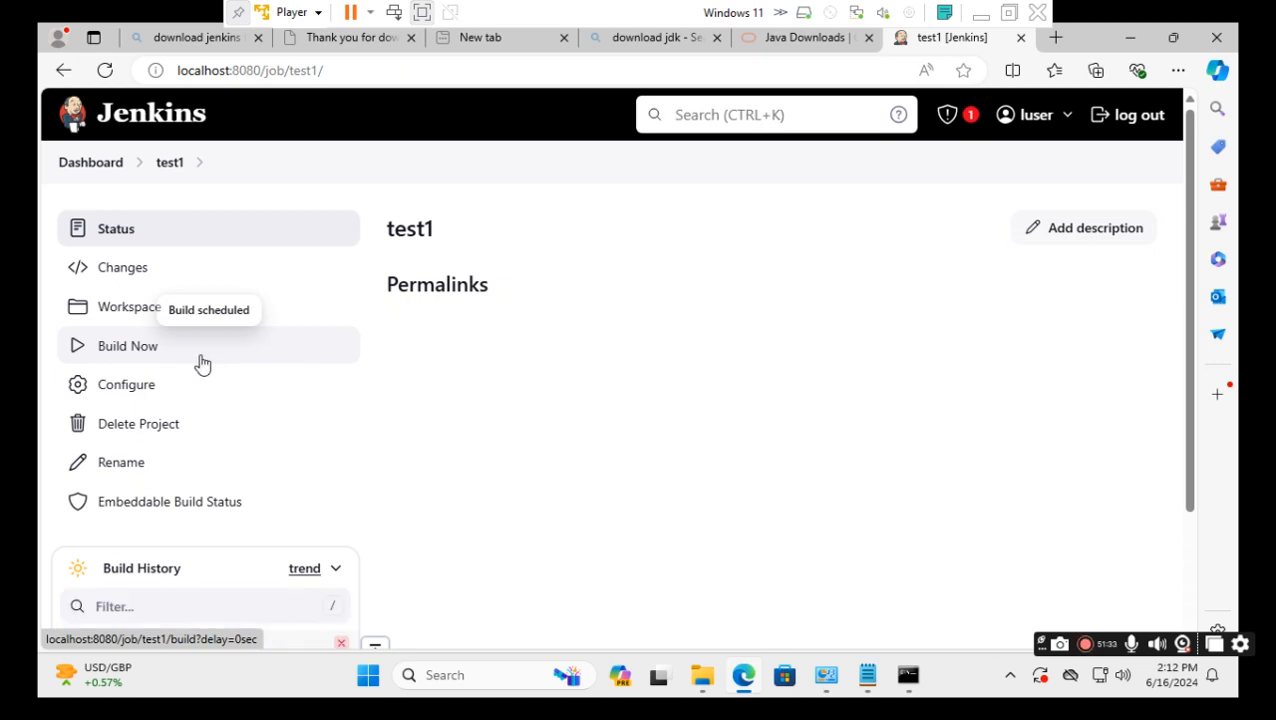
scroll(404, 421, "down", 1)
scroll(404, 429, "down", 1)
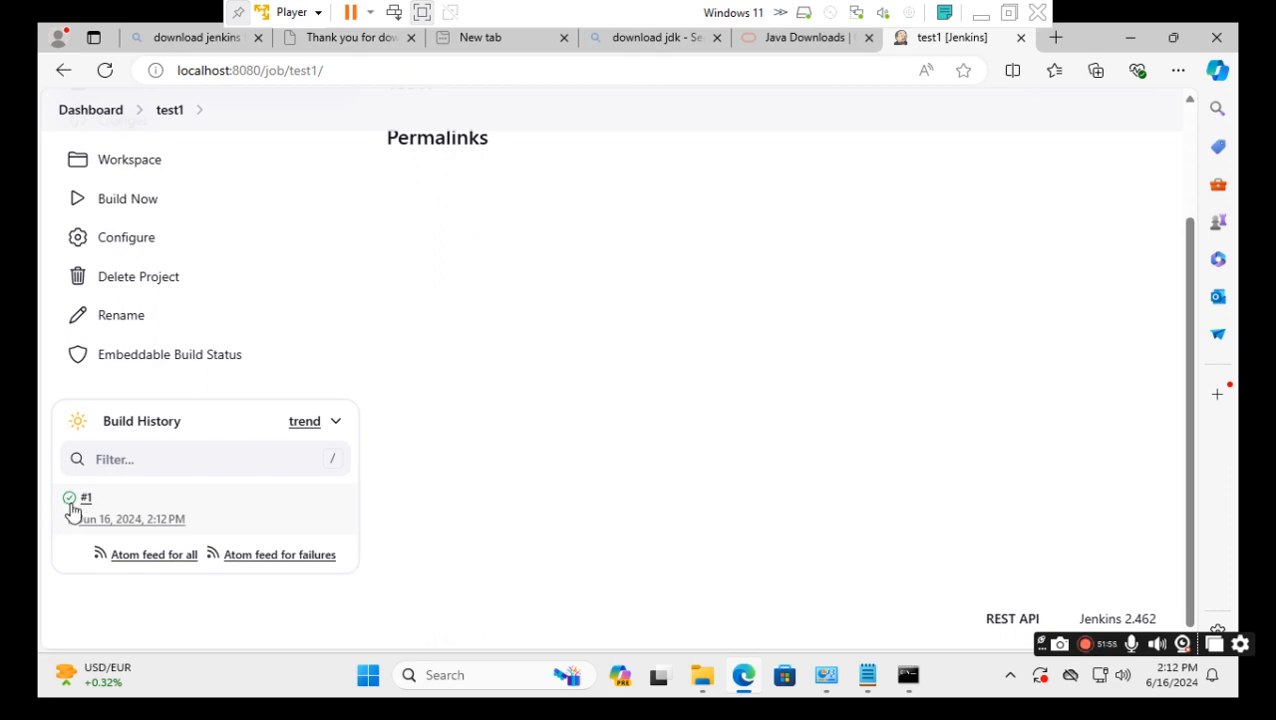
left_click(704, 687)
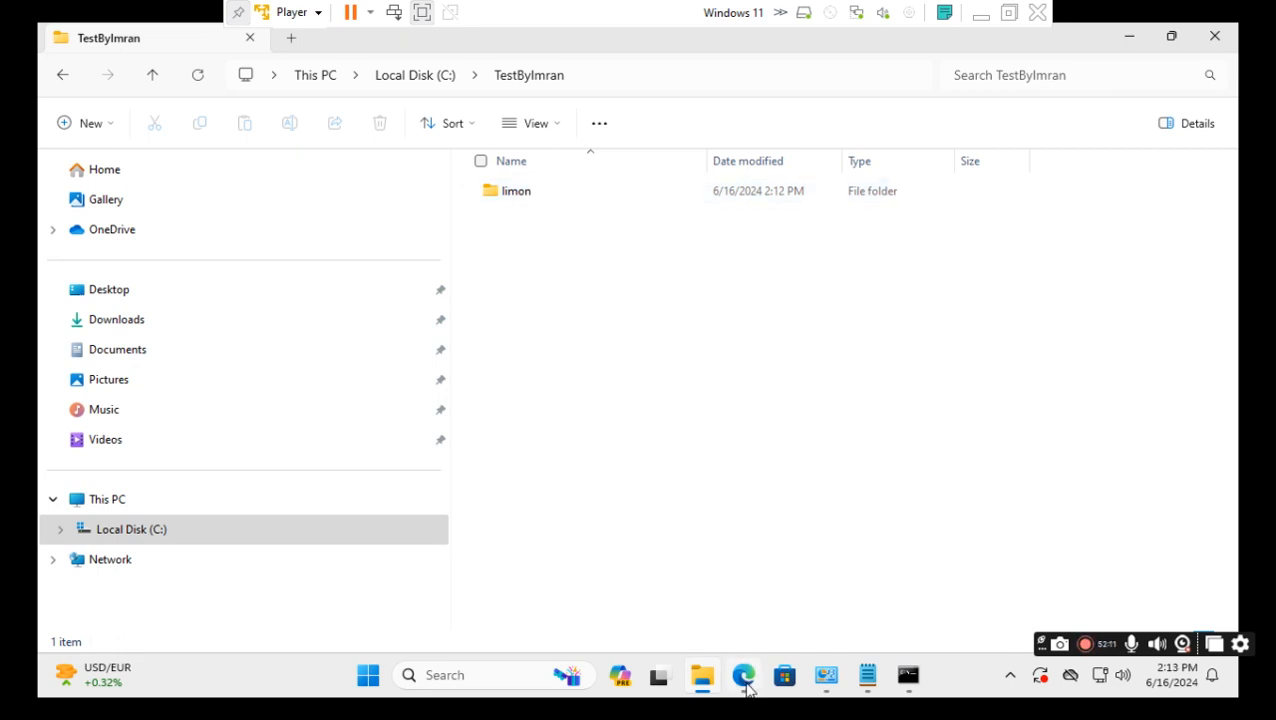
Minimize VMware Player and select the 'Create First Job in Jenkins' line in the Word list.
mouse_move(748, 685)
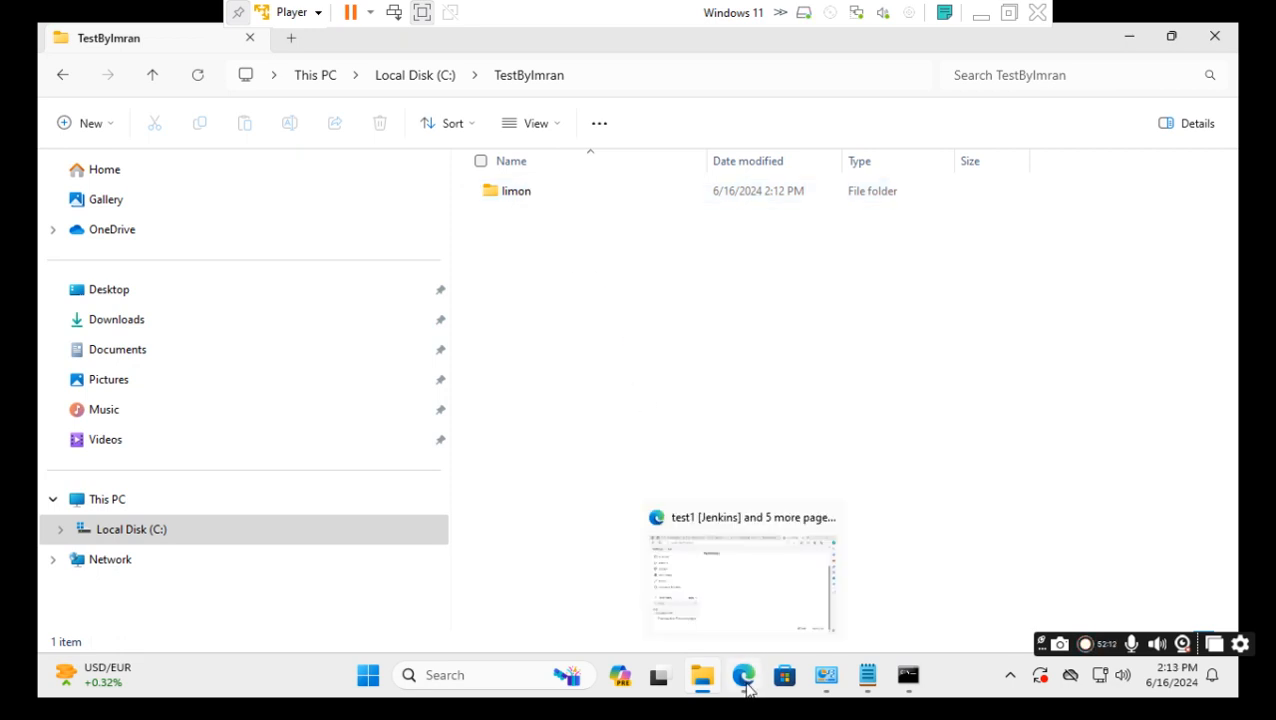
left_click(981, 14)
left_click_drag(664, 383, 380, 373)
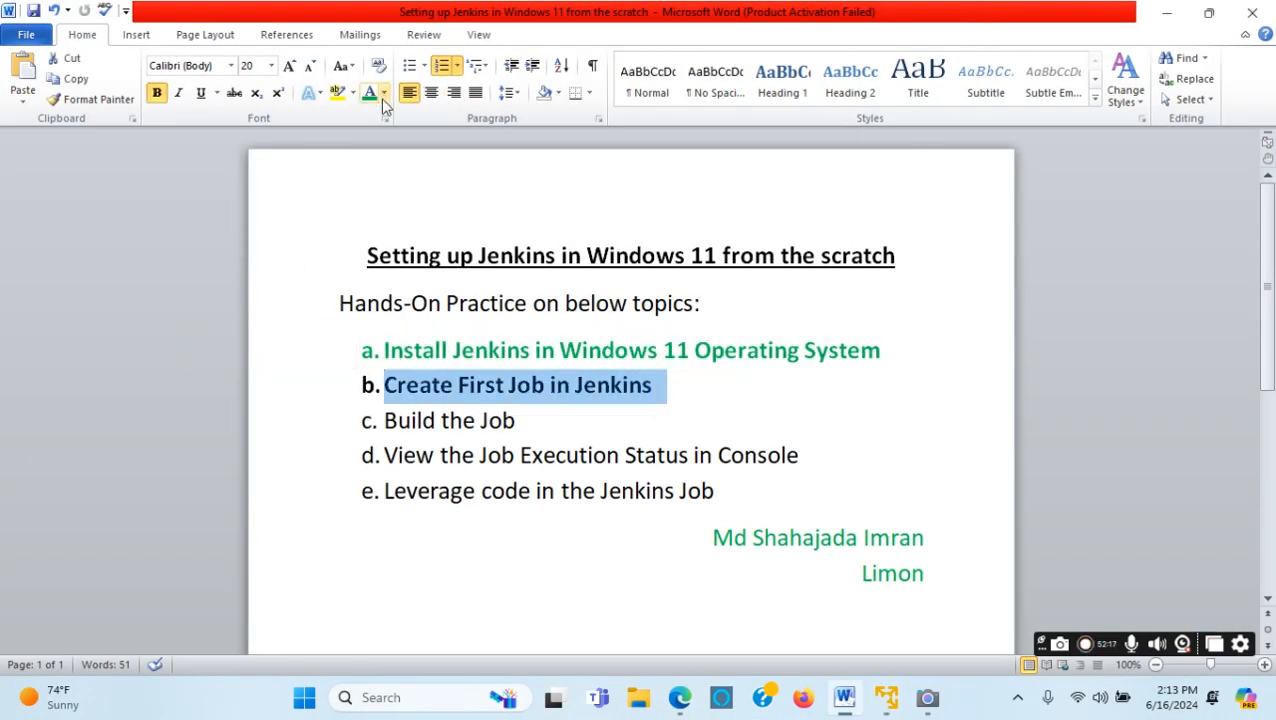
Colour 'Create First Job in Jenkins' green and make 'Build the Job' bold green.
left_click(369, 92)
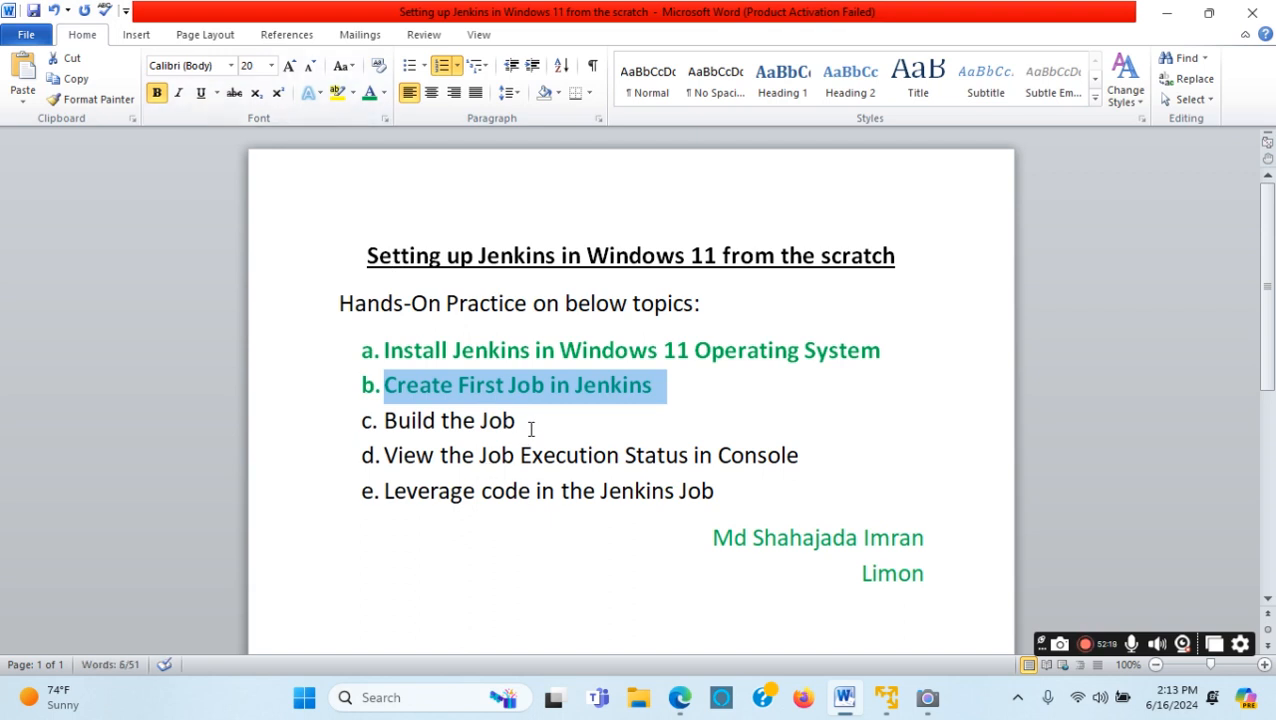
left_click_drag(527, 421, 375, 423)
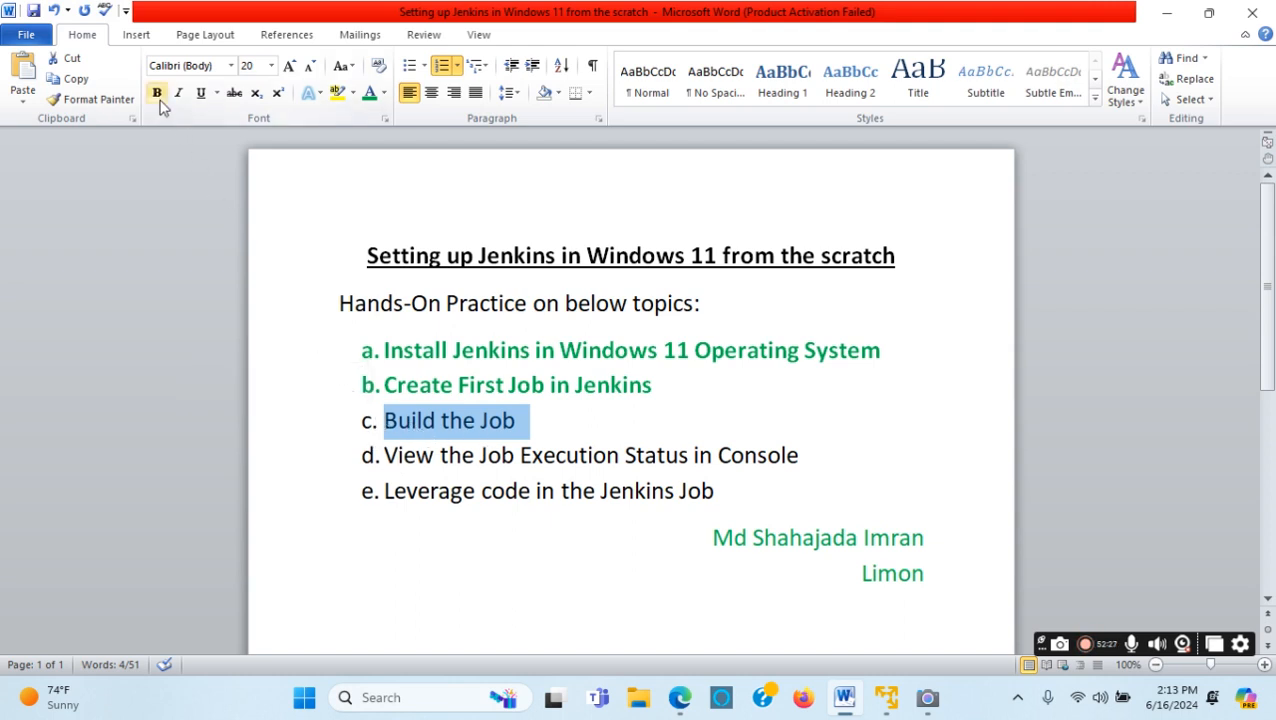
left_click(368, 93)
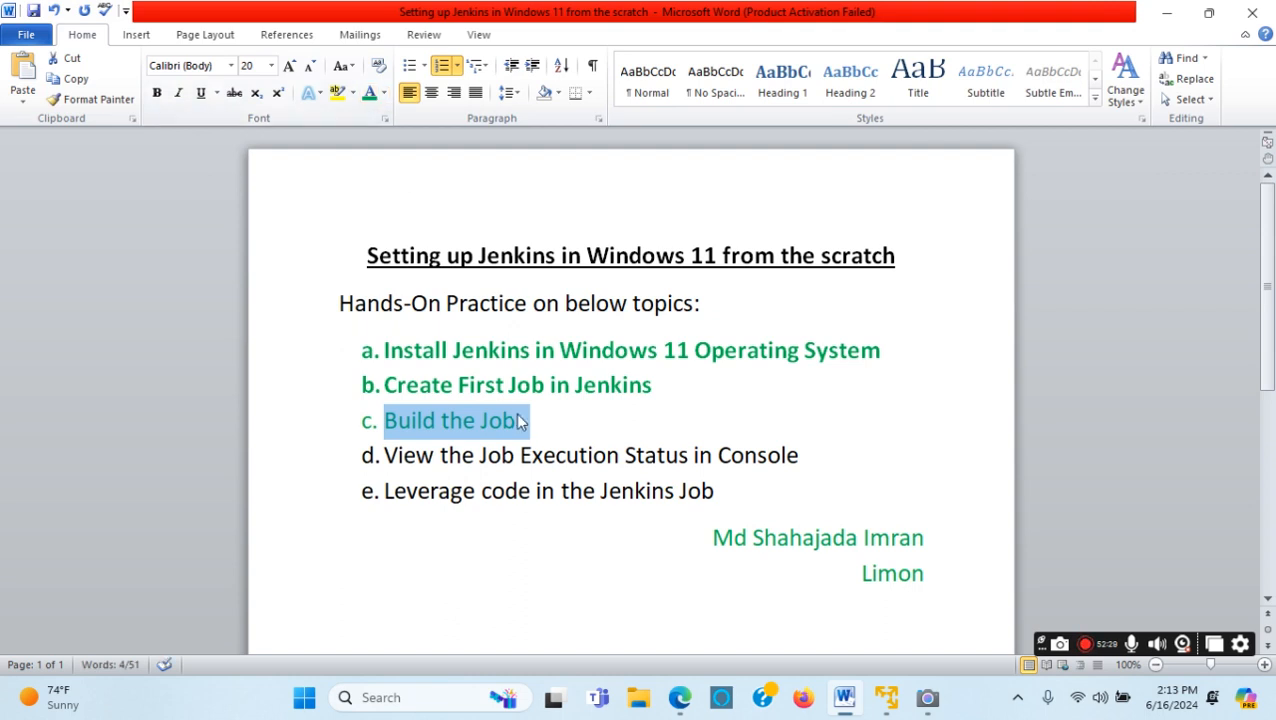
left_click(157, 93)
left_click(592, 510)
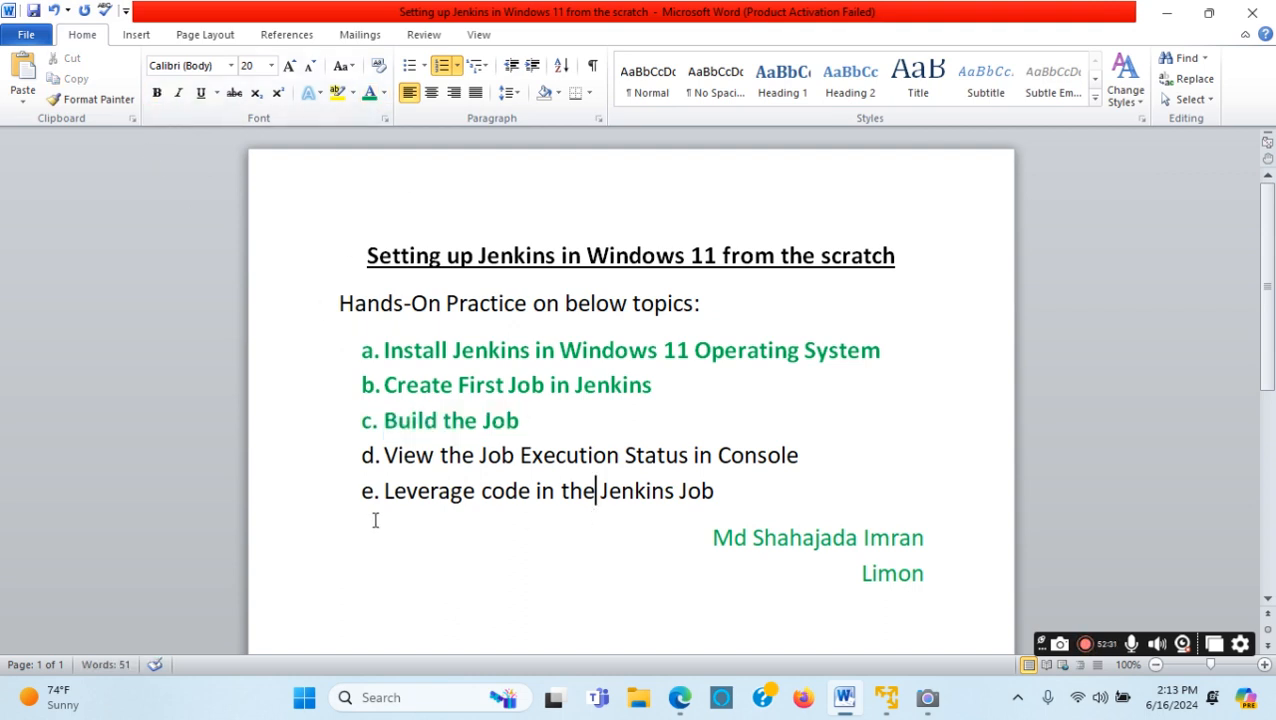
left_click_drag(382, 454, 768, 456)
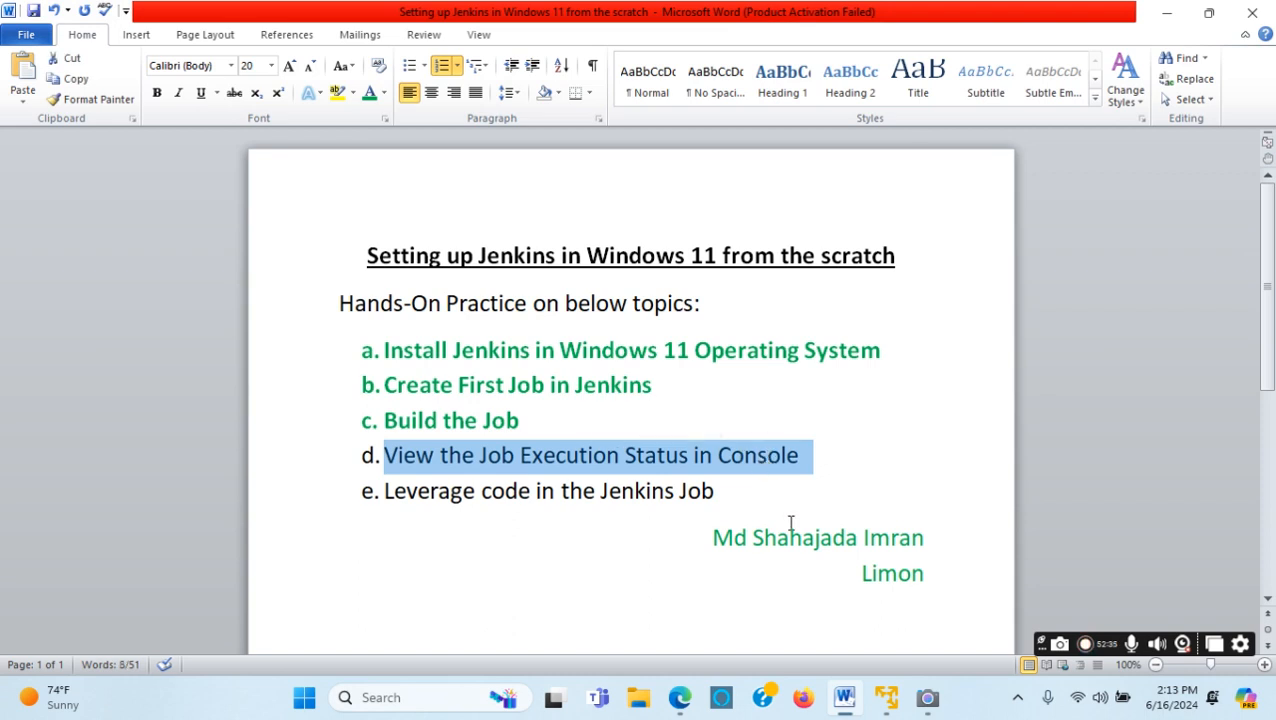
left_click(680, 700)
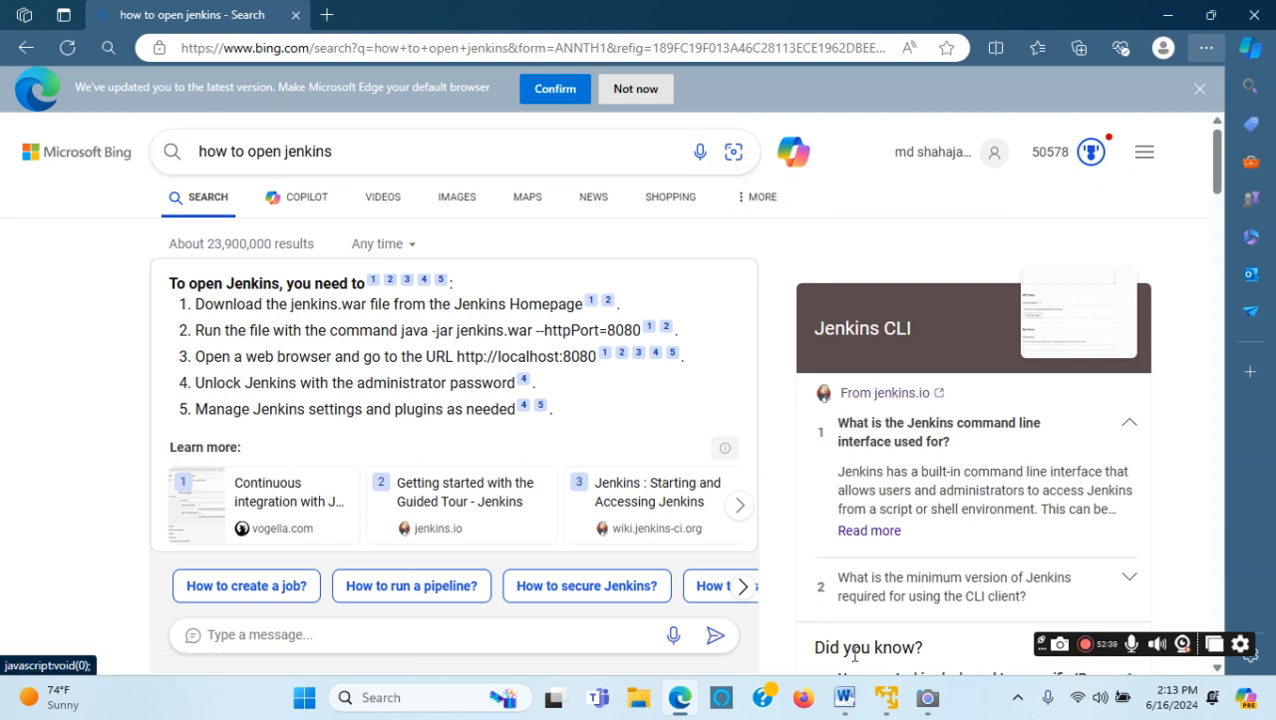
Open build #1's Console Output for test1 to confirm mkdir limon finished with SUCCESS.
left_click(886, 700)
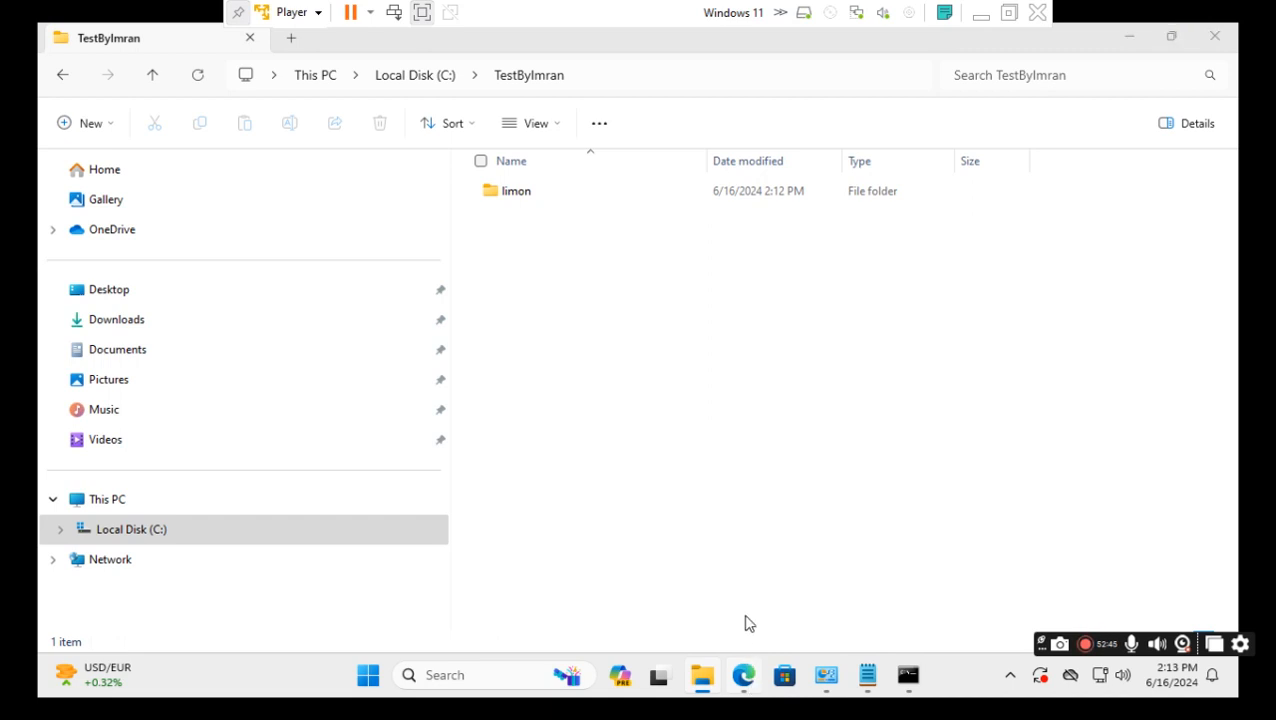
left_click(744, 680)
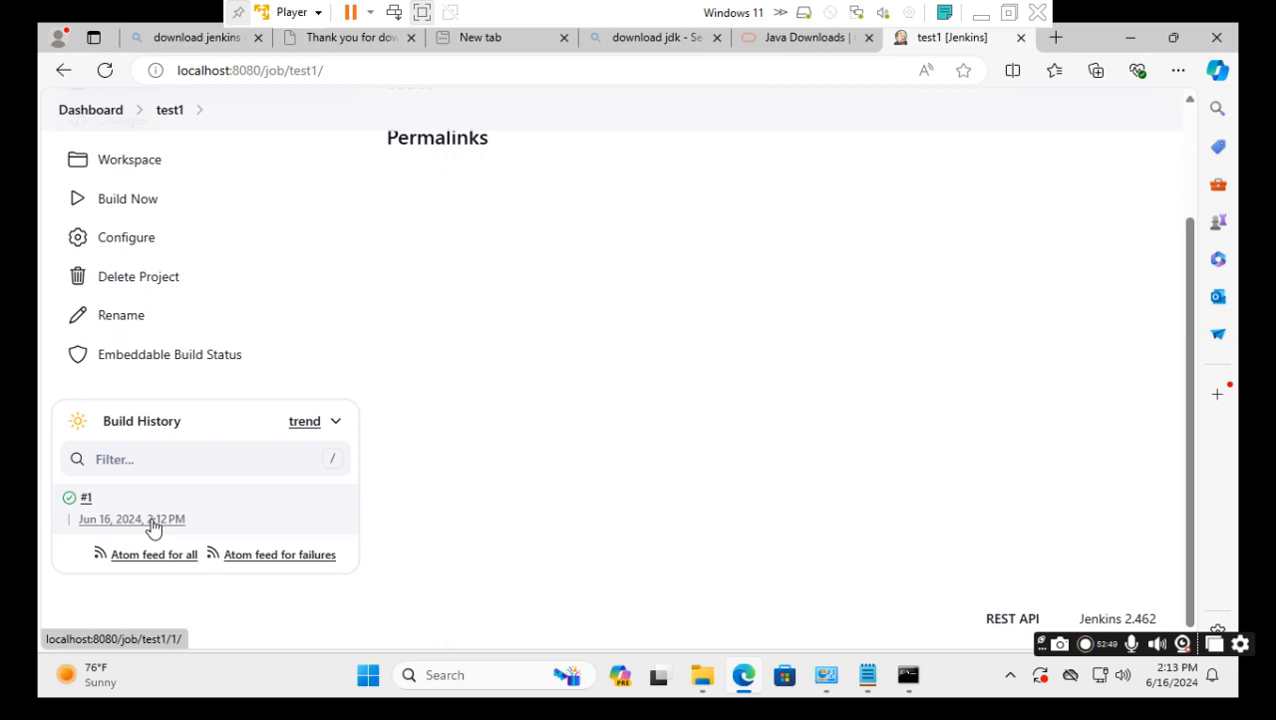
mouse_move(154, 528)
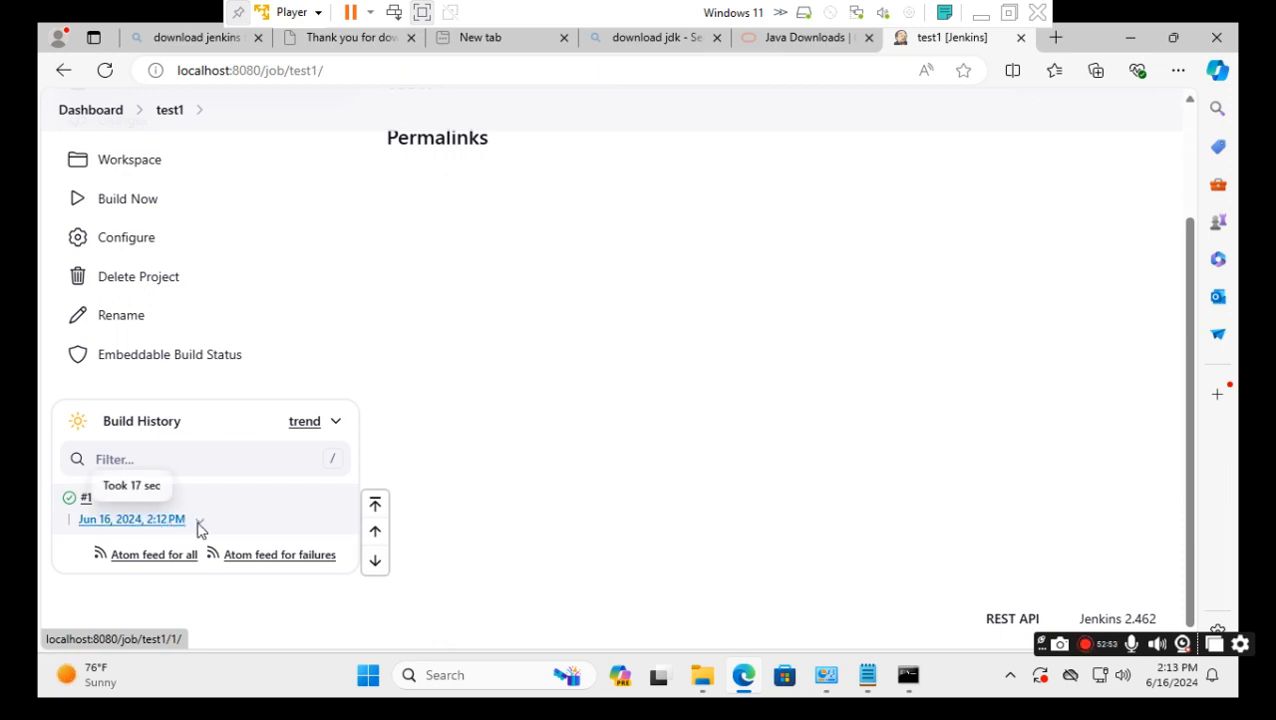
left_click(200, 527)
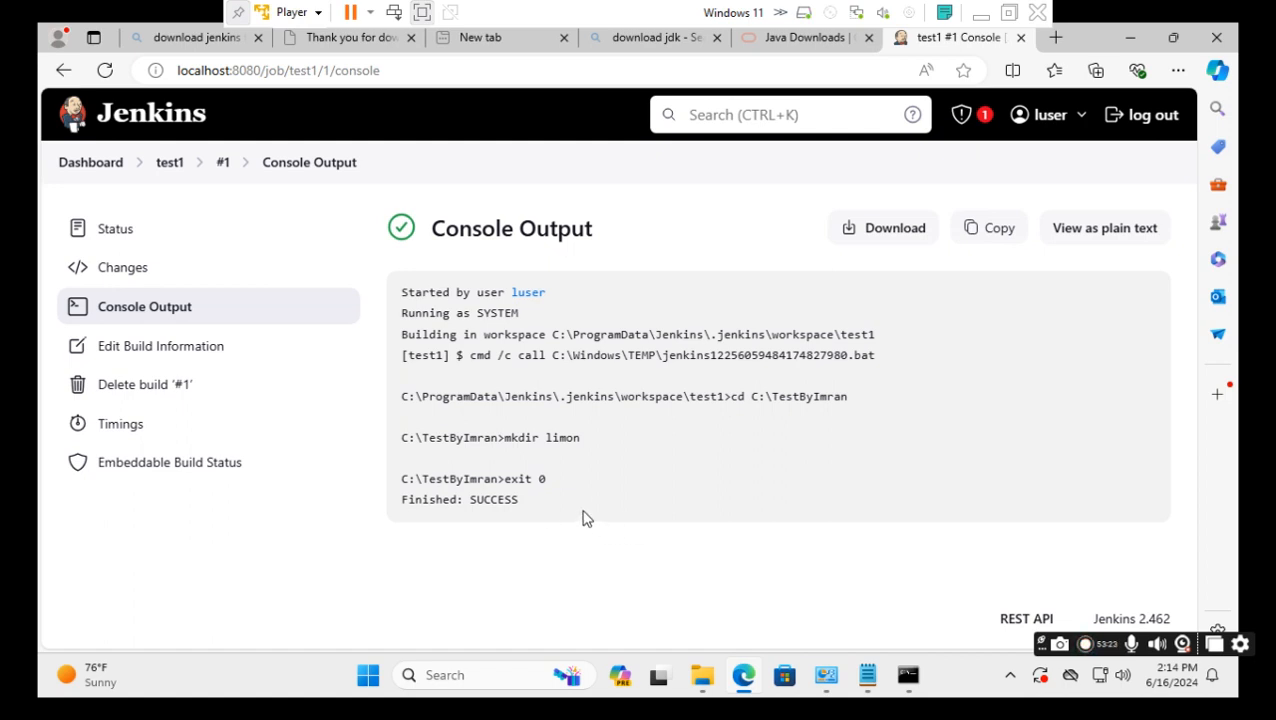
Check the TestByImran folder, then minimize the VM and bring up the Word topic list.
mouse_move(699, 687)
left_click(710, 607)
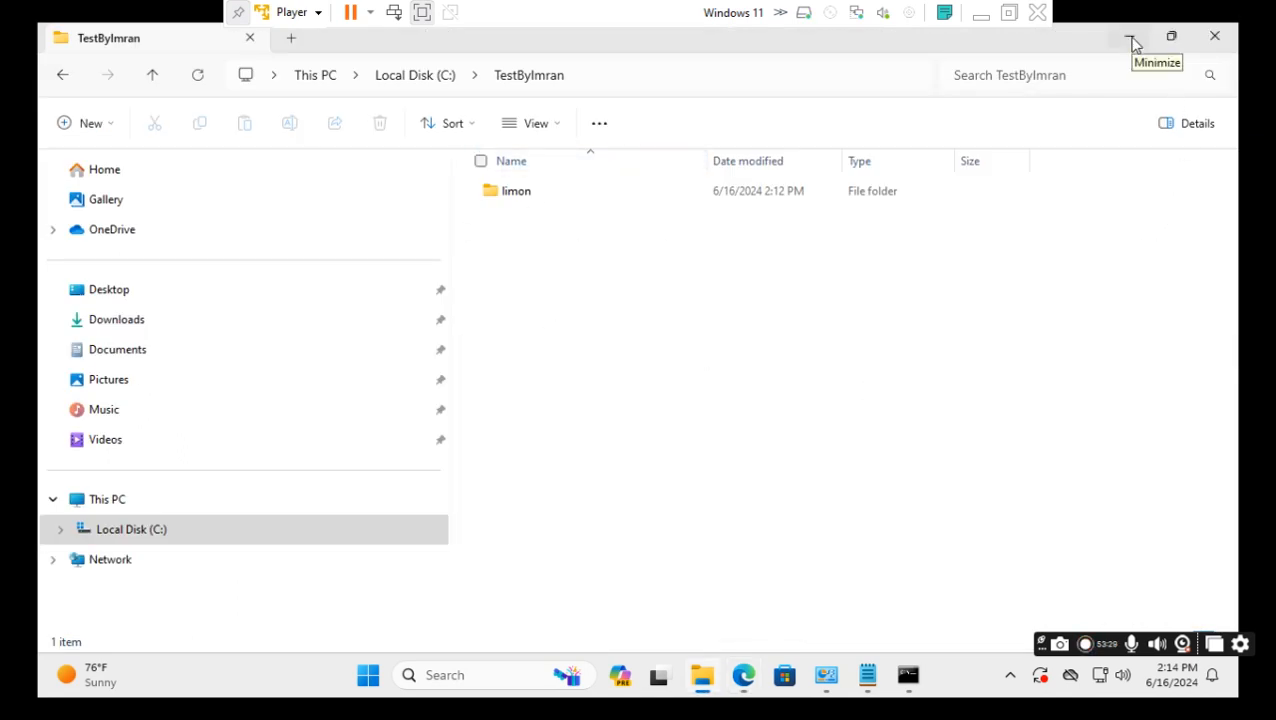
left_click(981, 13)
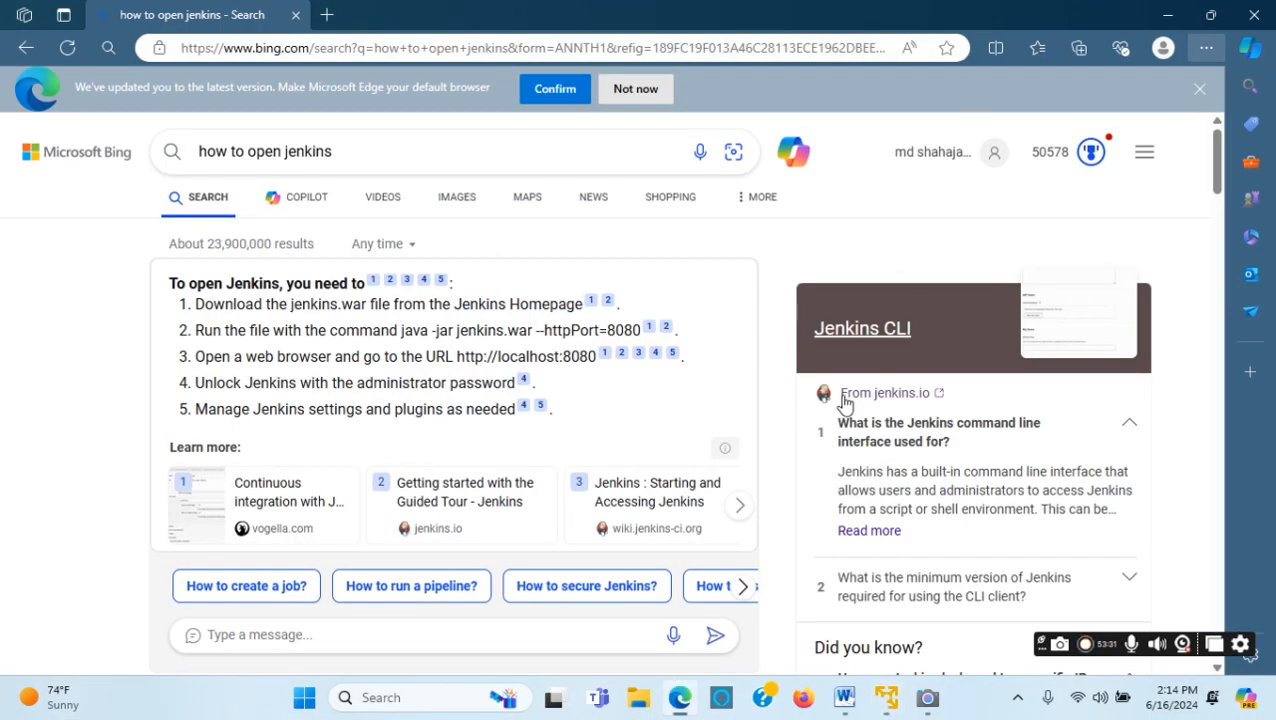
mouse_move(845, 697)
left_click(826, 637)
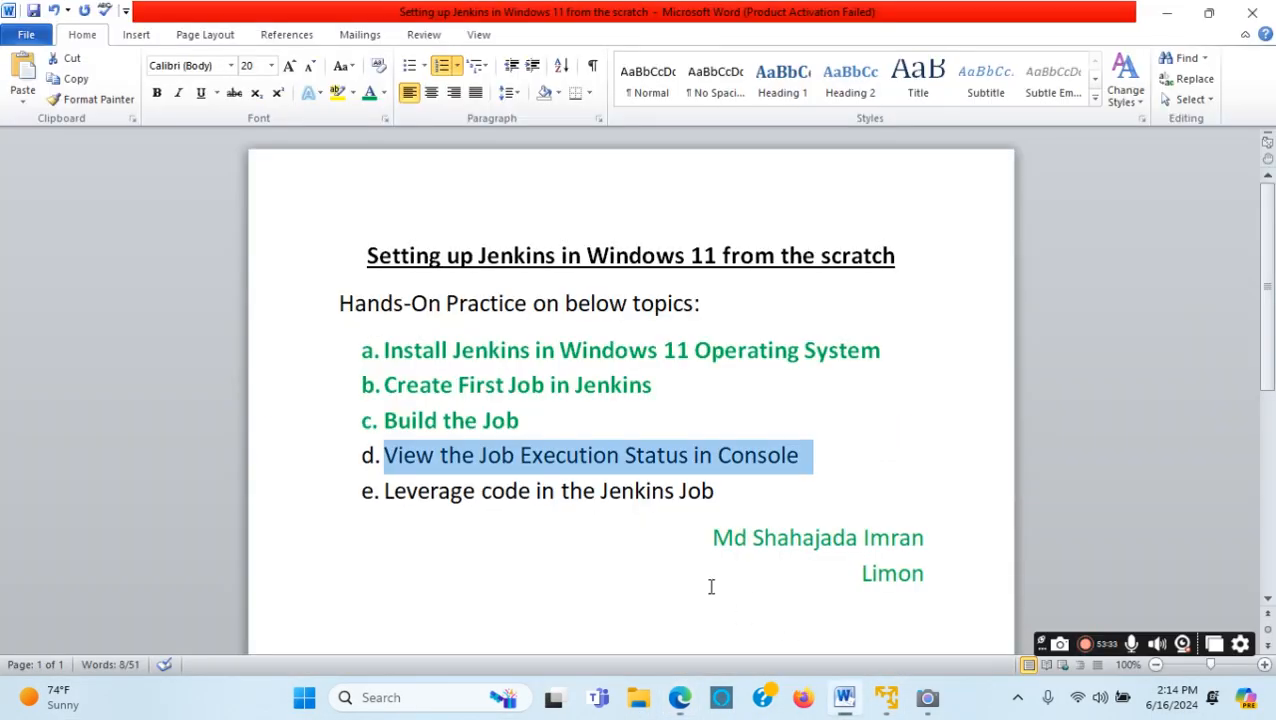
Make topic d, 'View the Job Execution Status in Console', bold green.
left_click(369, 97)
left_click(156, 92)
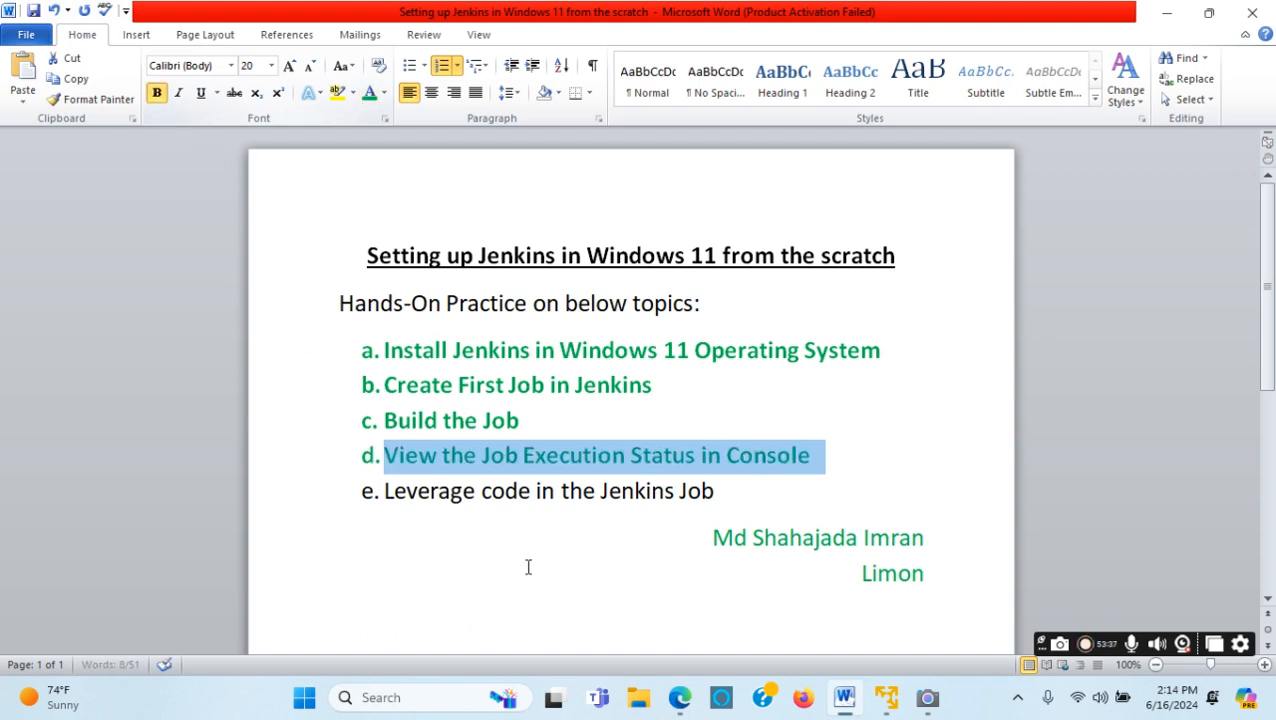
left_click(579, 583)
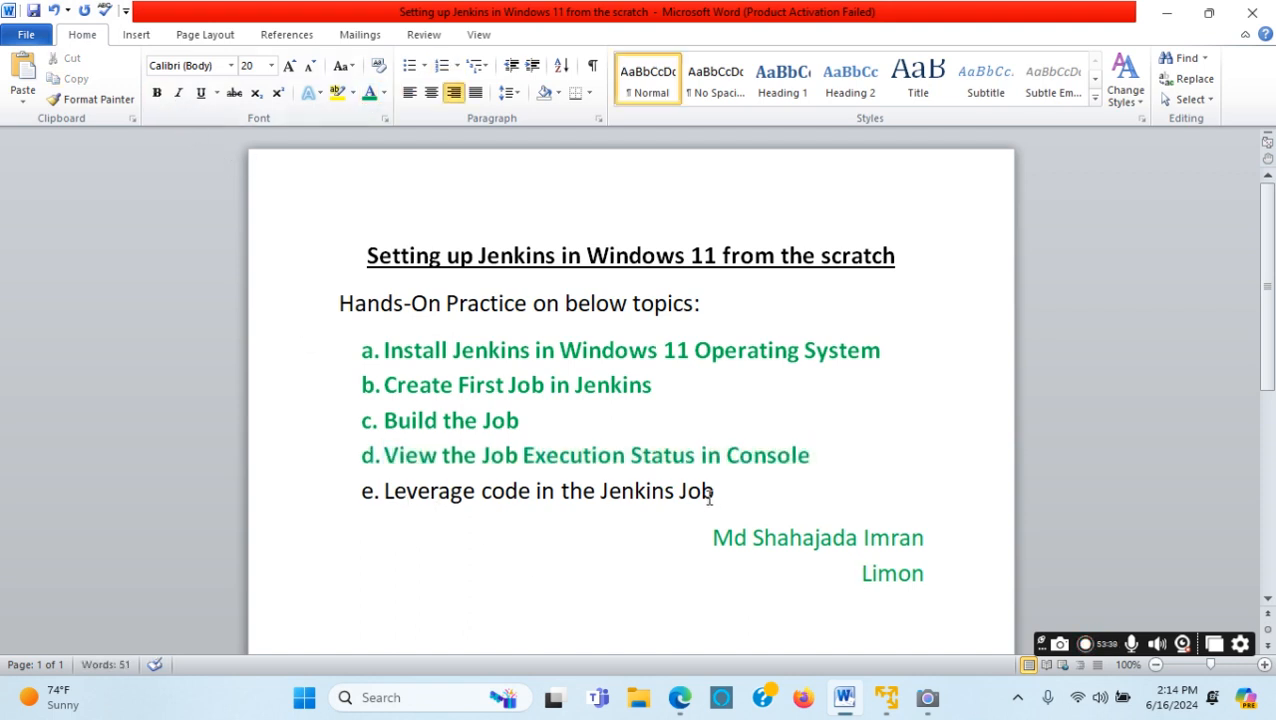
left_click_drag(717, 490, 438, 484)
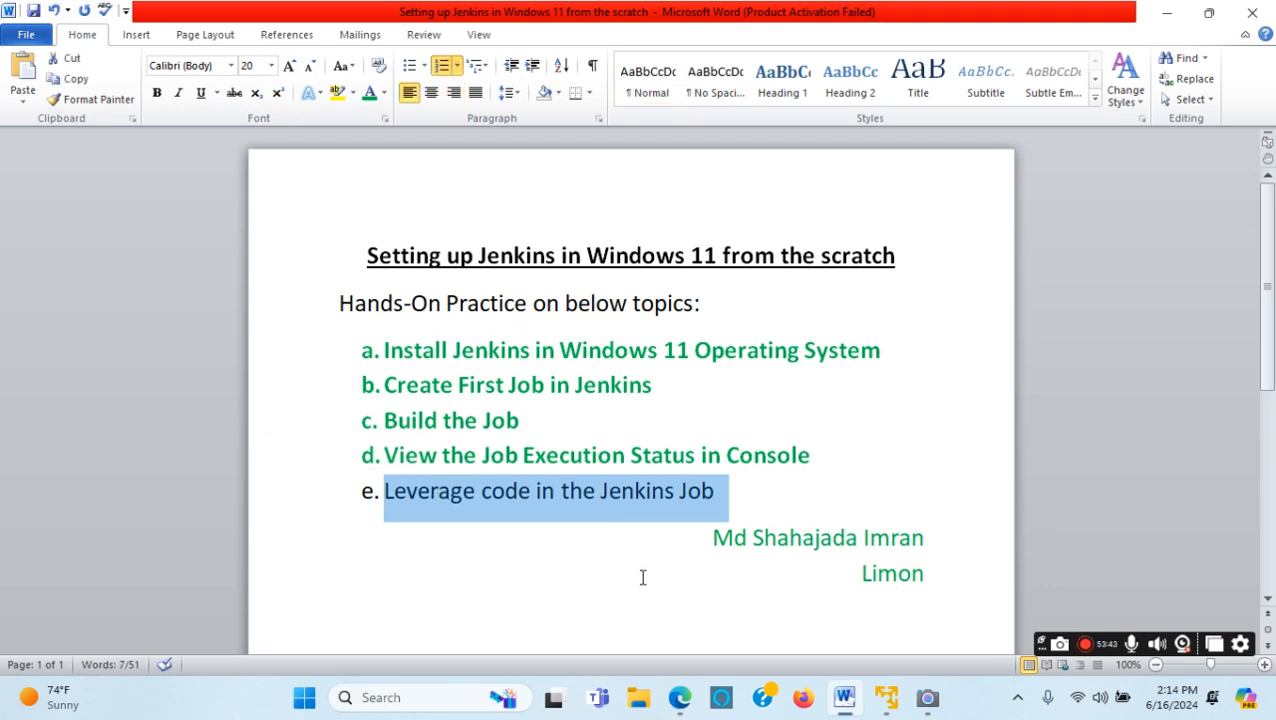
left_click(773, 497)
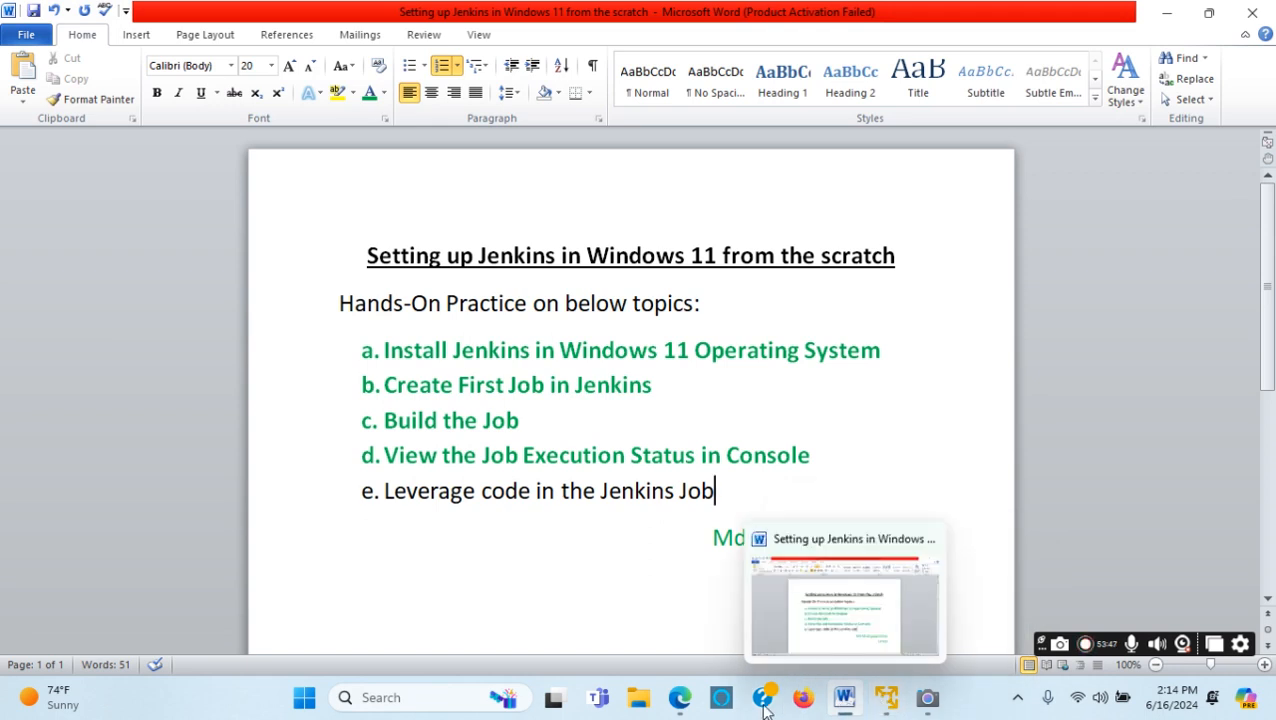
left_click(886, 697)
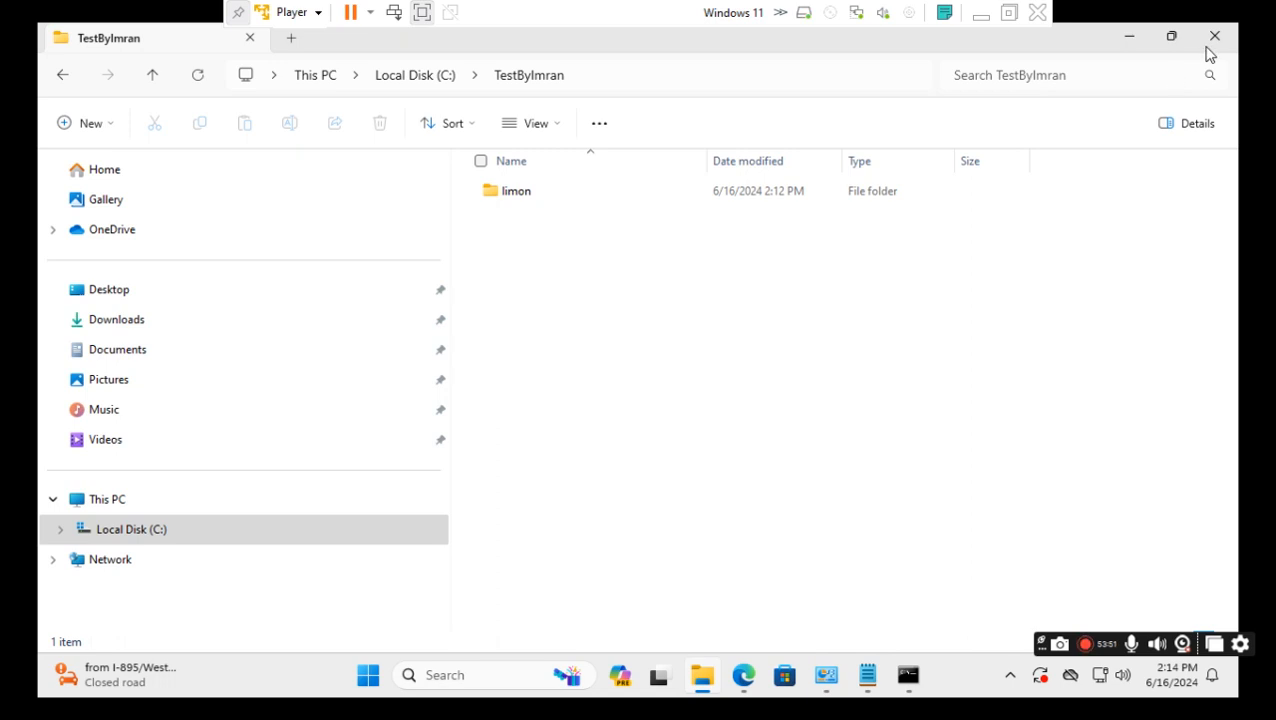
Delete the limon folder from C:\TestByImran using its right-click menu.
left_click(521, 201)
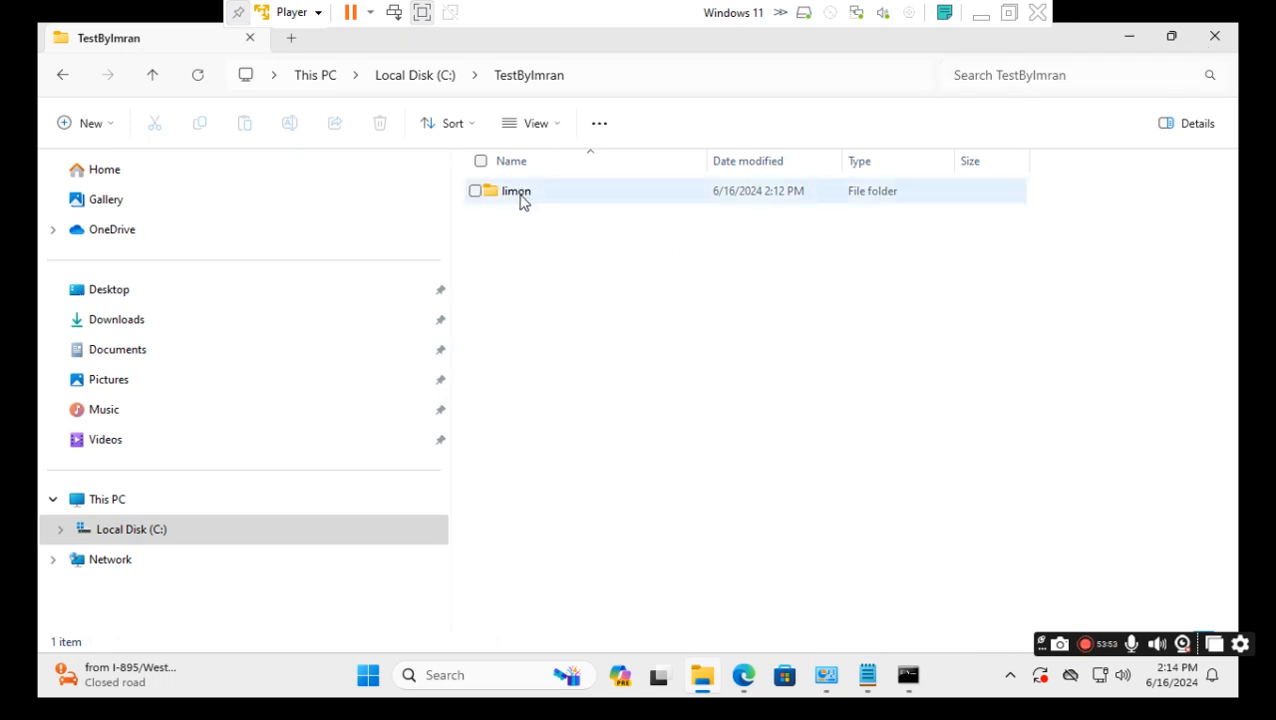
left_click(517, 193)
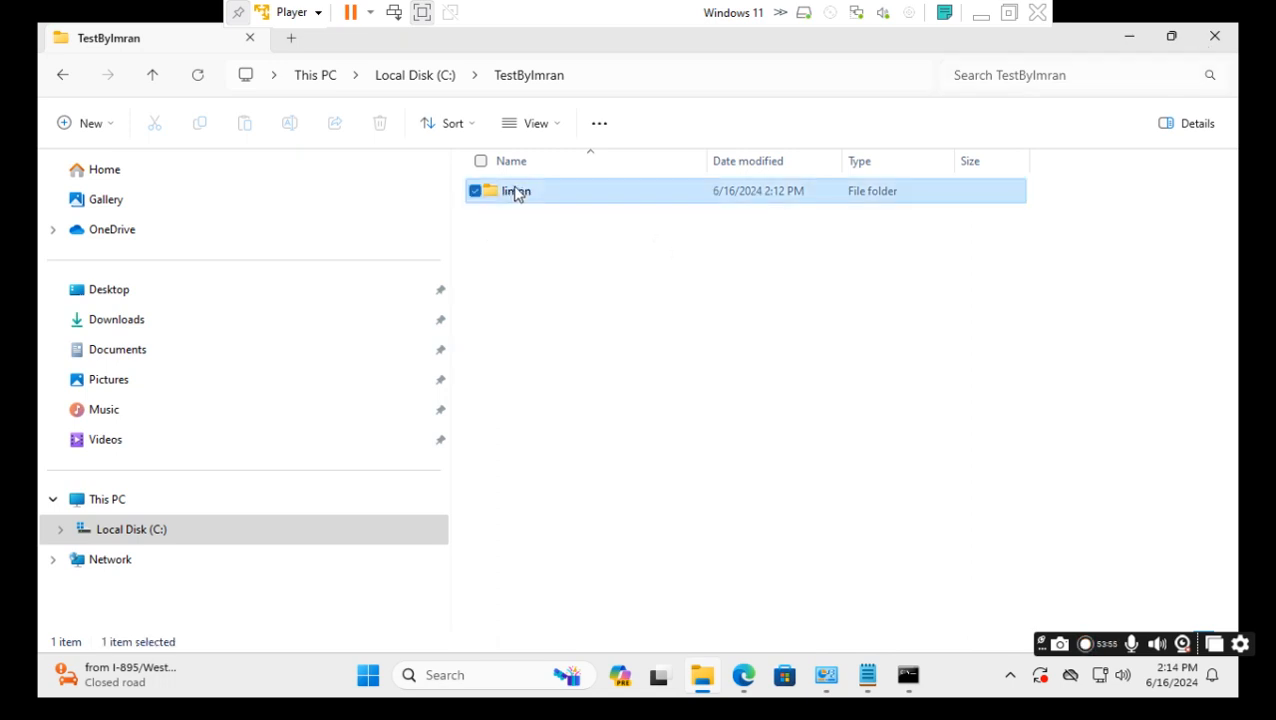
right_click(521, 193)
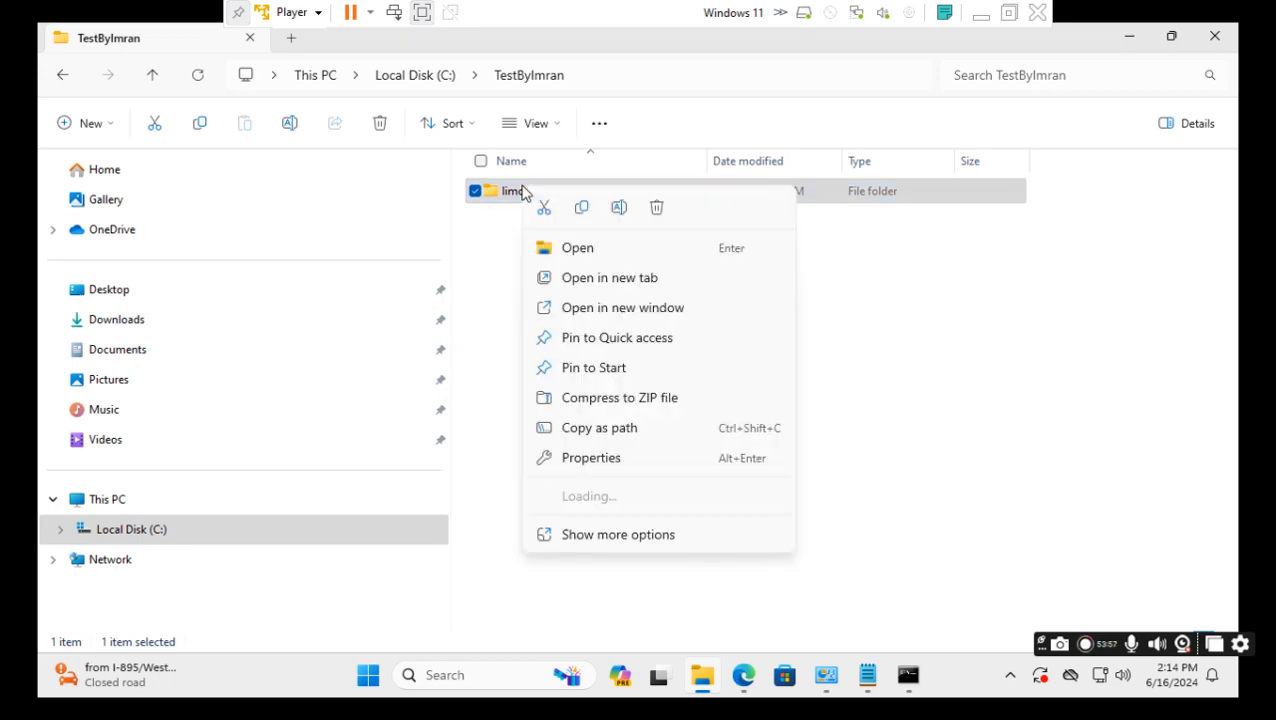
left_click(657, 210)
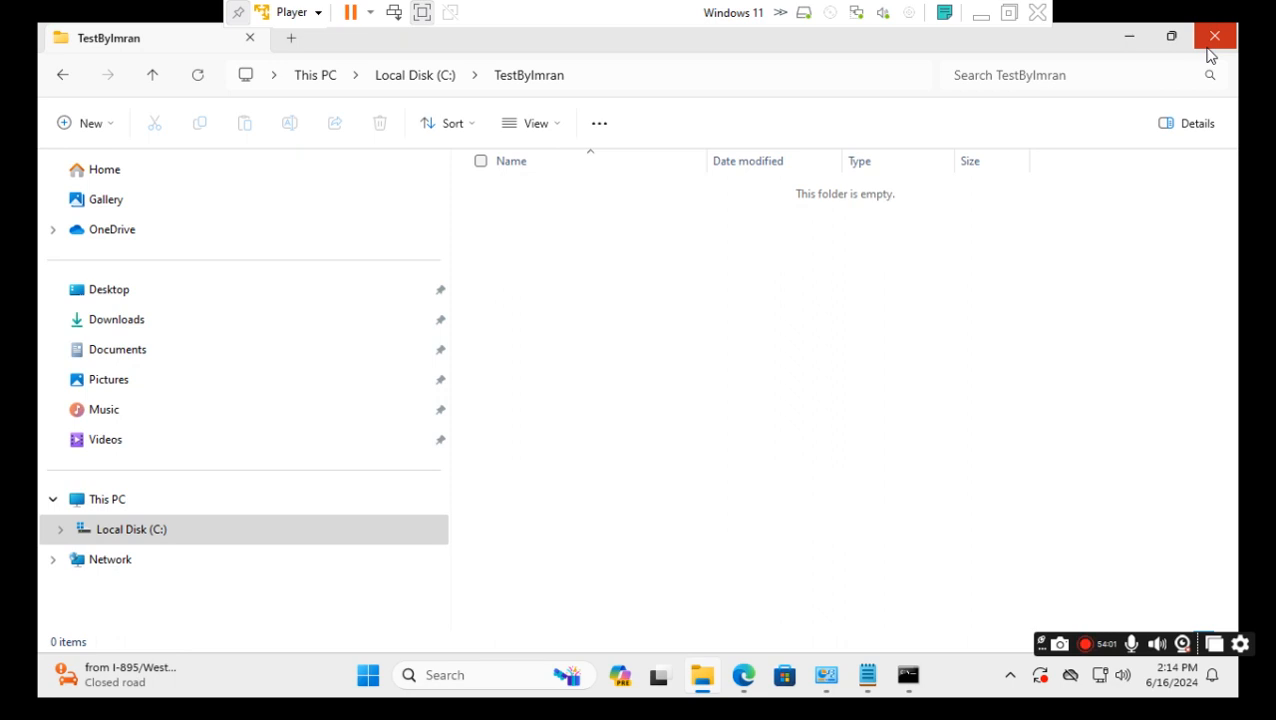
Return to Jenkins and open test1's Configure page from the job breadcrumb.
mouse_move(745, 688)
left_click(710, 600)
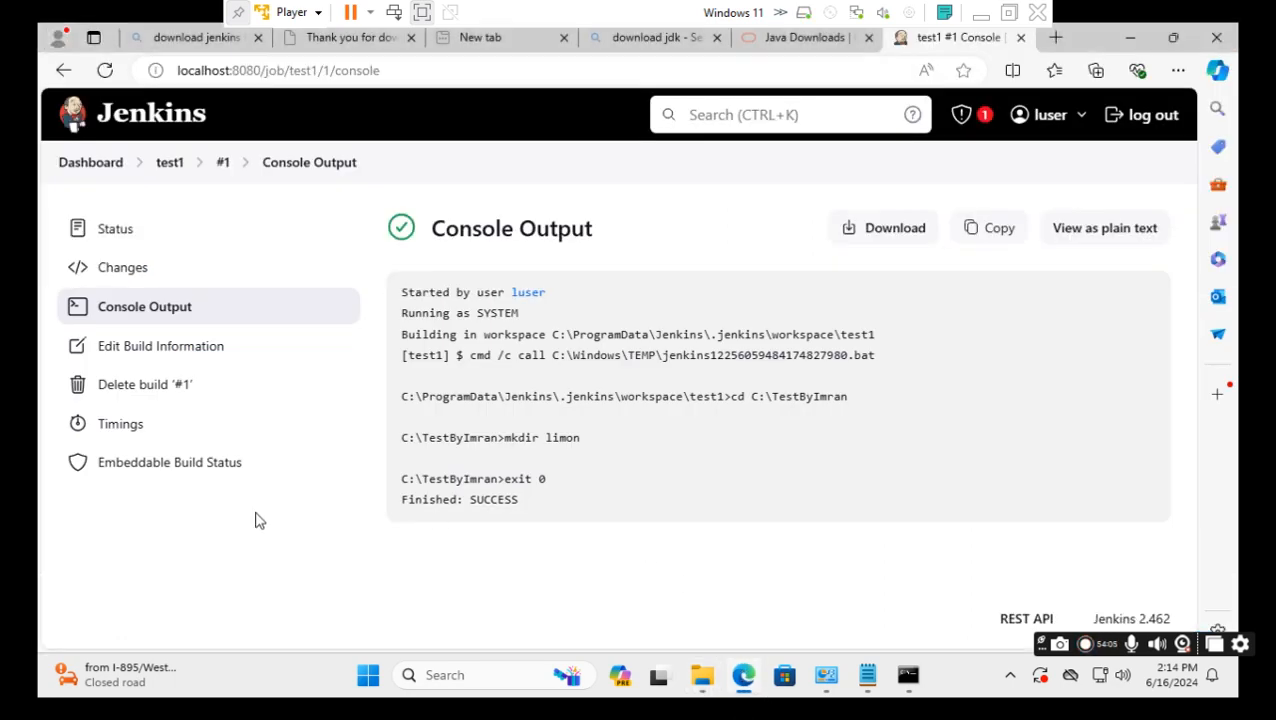
left_click(168, 171)
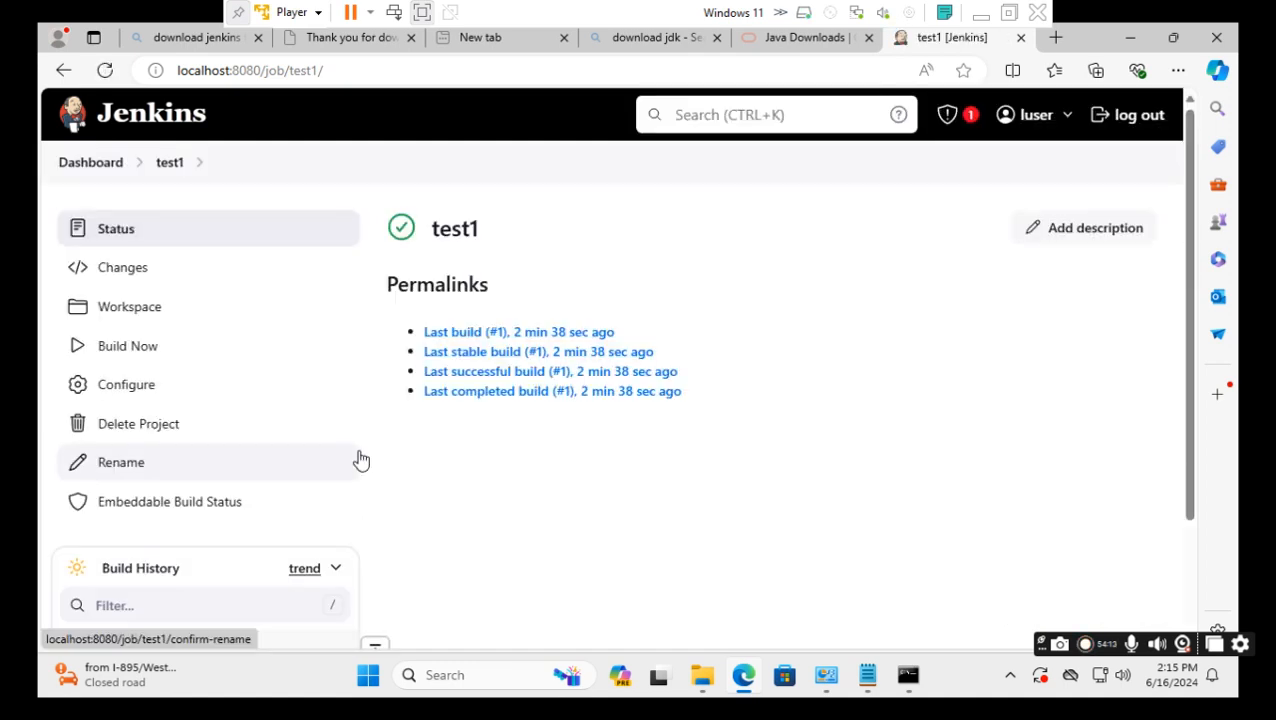
left_click(136, 394)
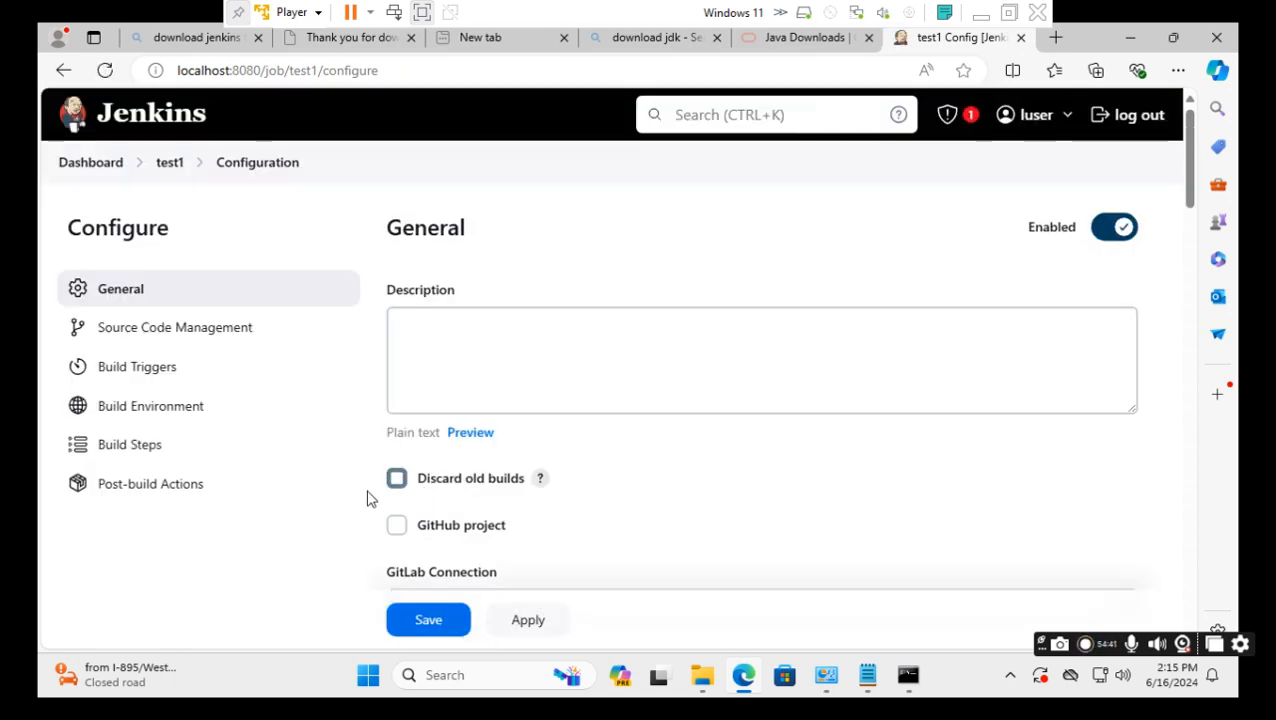
scroll(360, 503, "down", 3)
scroll(363, 506, "down", 15)
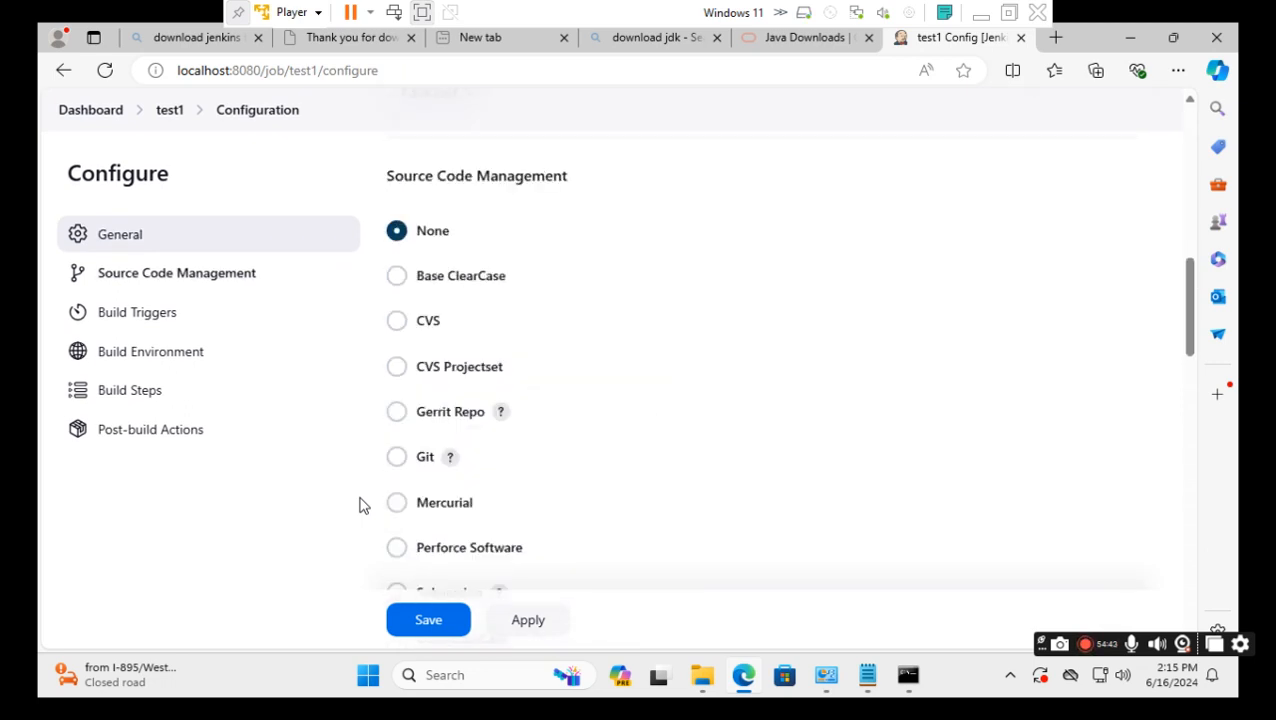
scroll(363, 506, "down", 3)
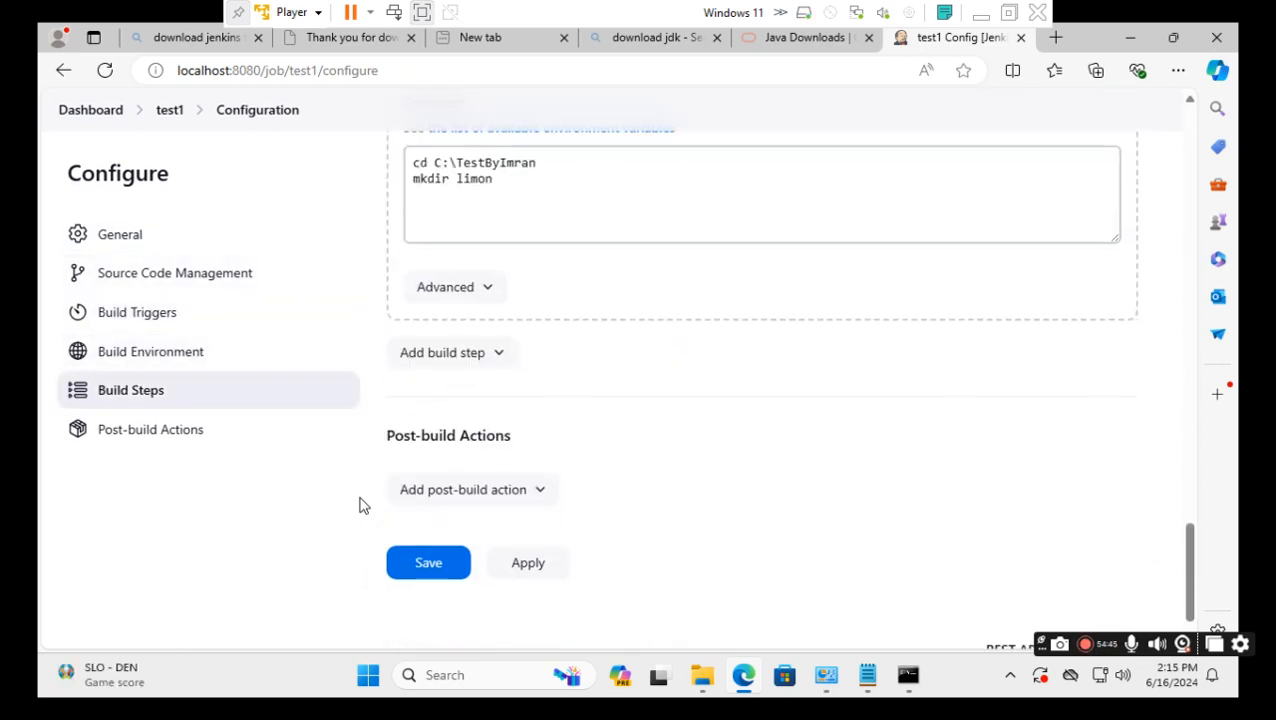
scroll(363, 506, "up", 2)
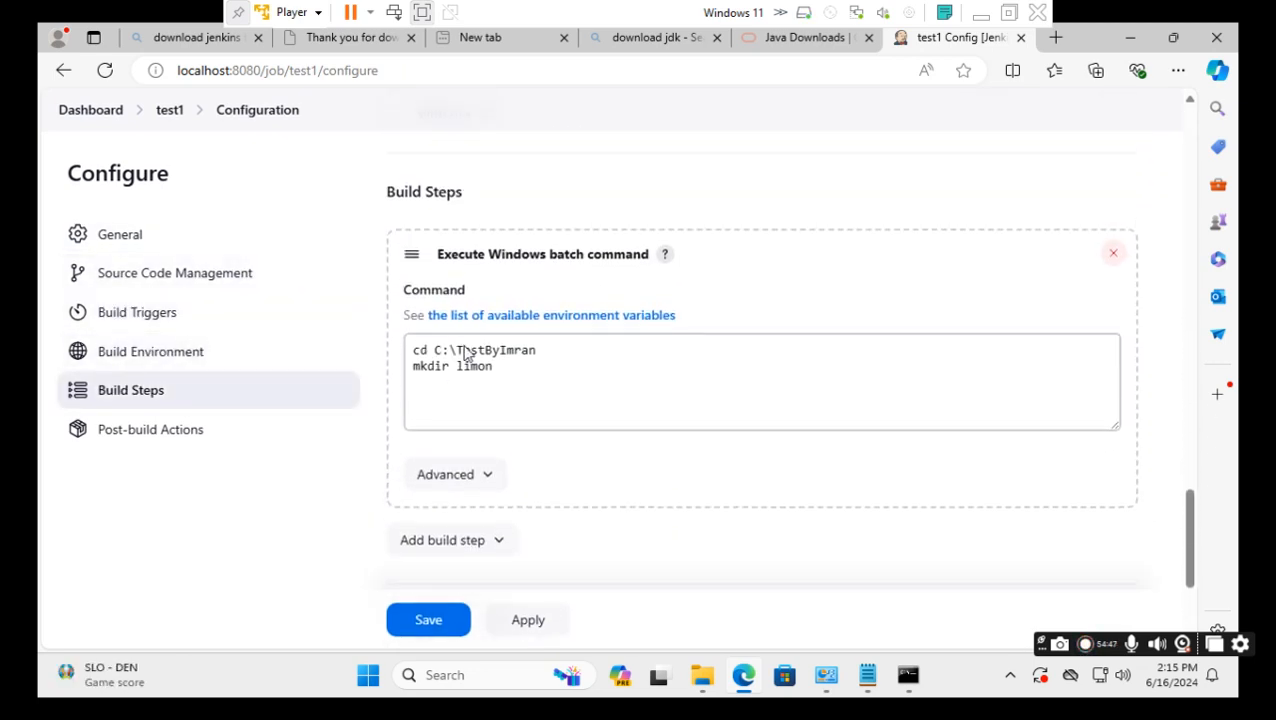
left_click(474, 343)
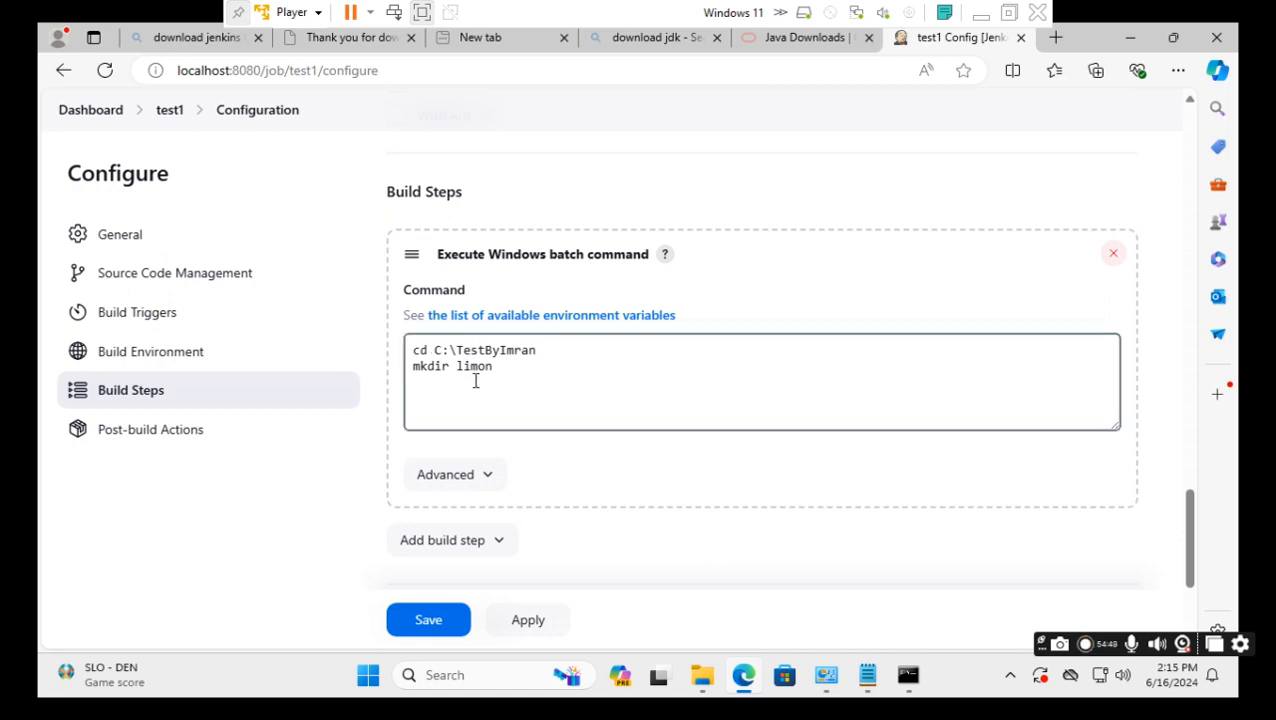
left_click_drag(458, 369, 491, 370)
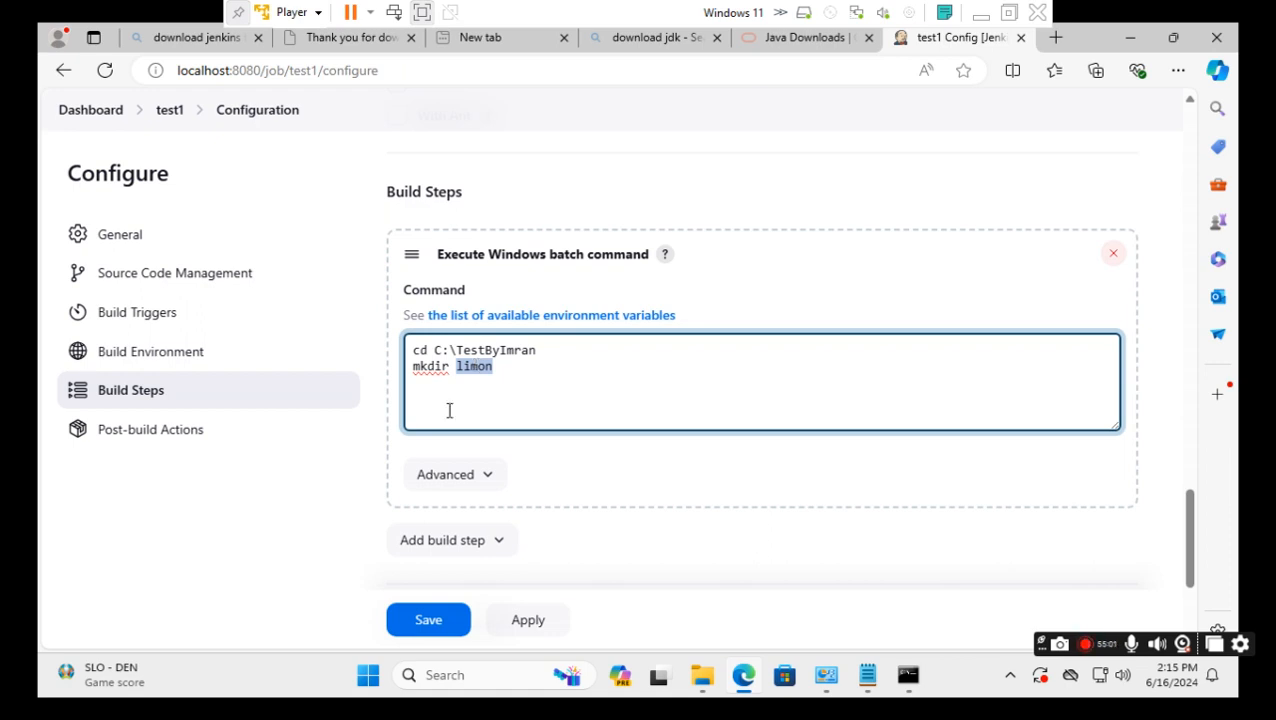
Add a line 'SET name=limon' after the cd command in the batch script.
left_click(545, 352)
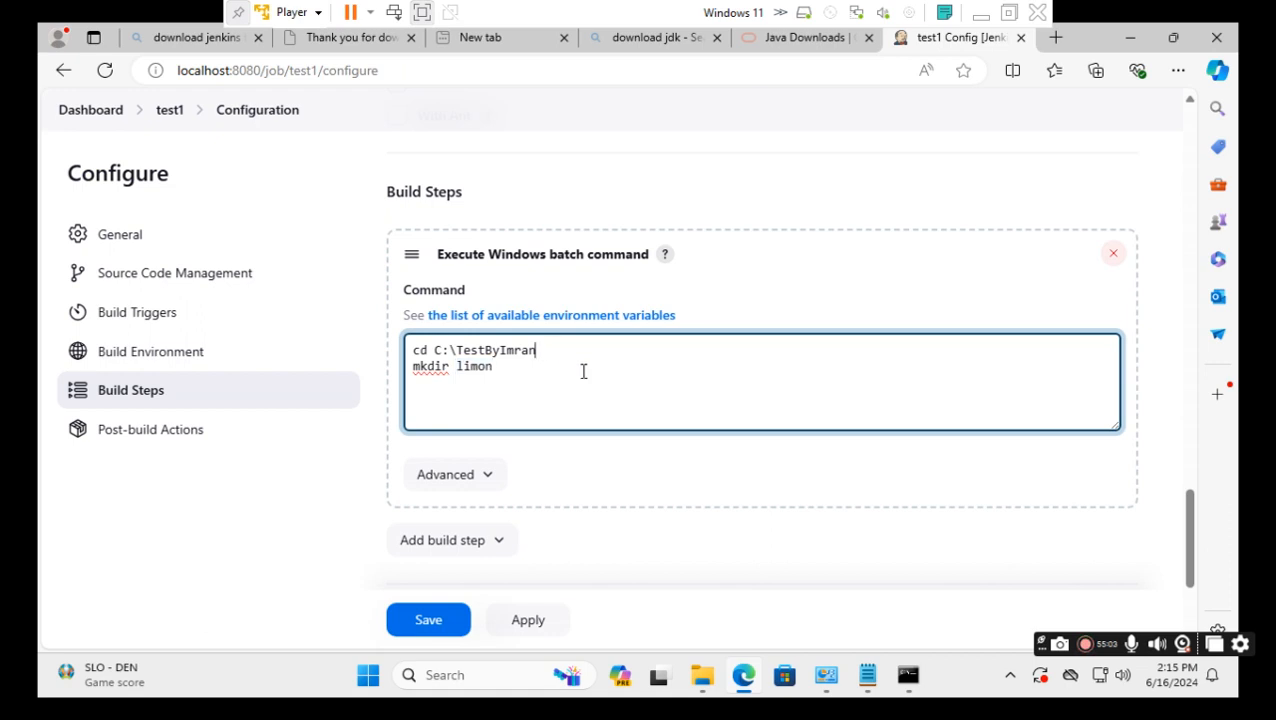
key("Return")
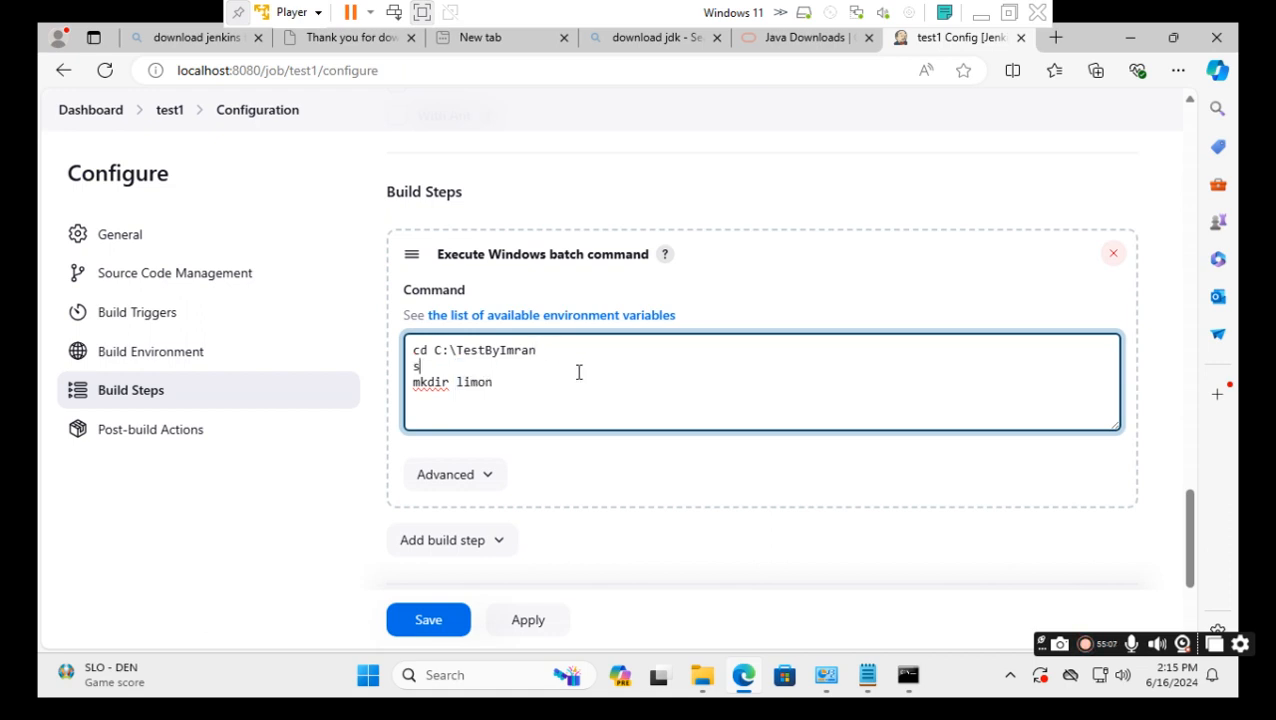
type("SET NAM")
type("ame")
type("=limon")
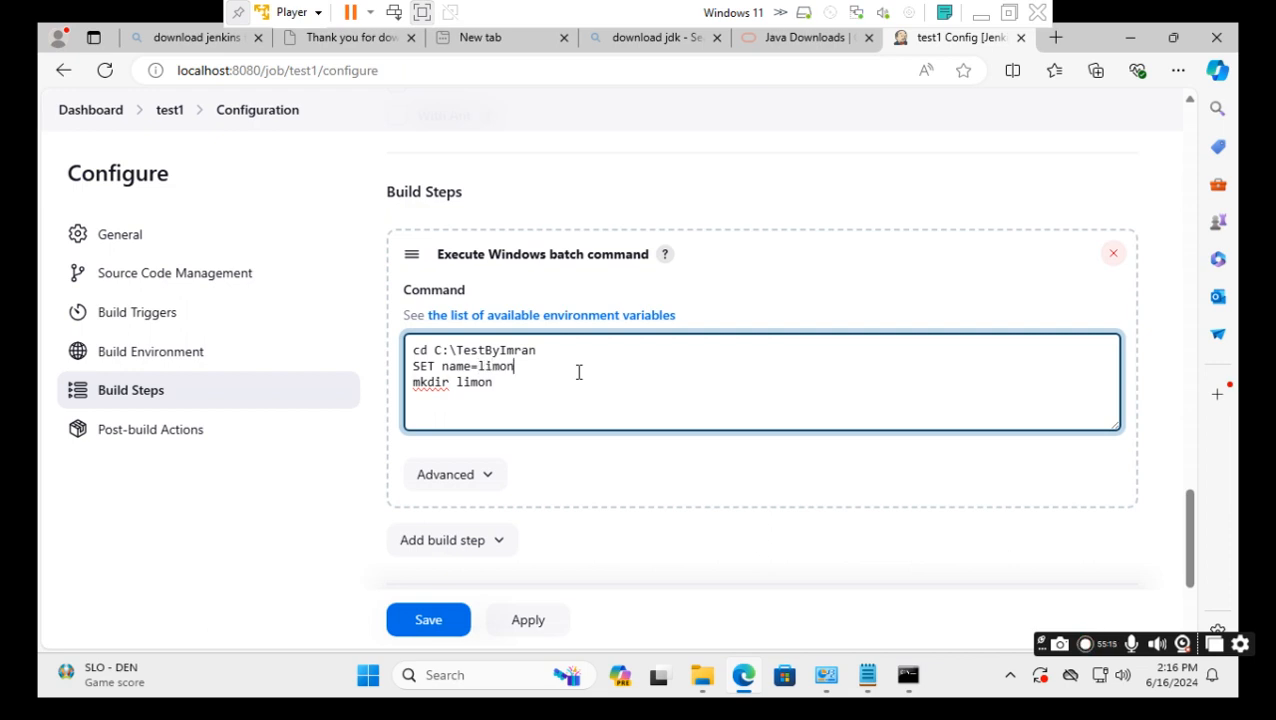
Change the folder command to 'mkdir %name%' and save the test1 configuration.
left_click_drag(441, 366, 474, 366)
key("ctrl+c")
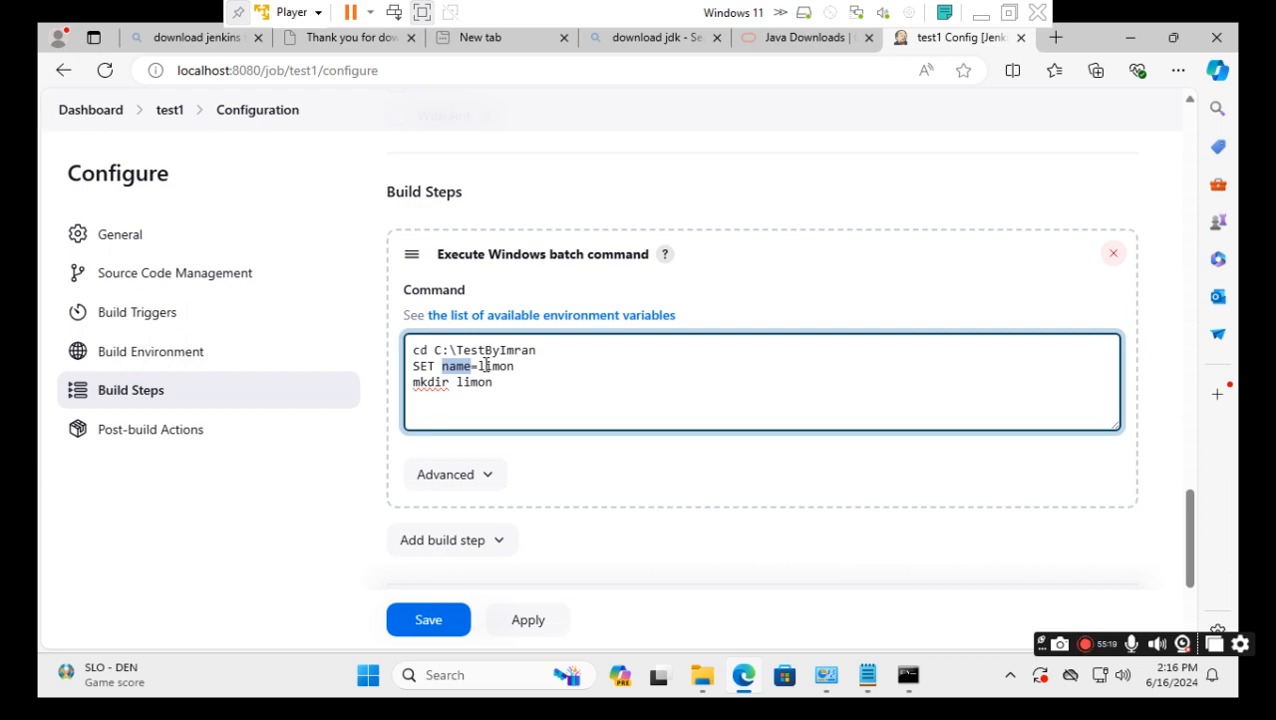
left_click_drag(457, 384, 495, 384)
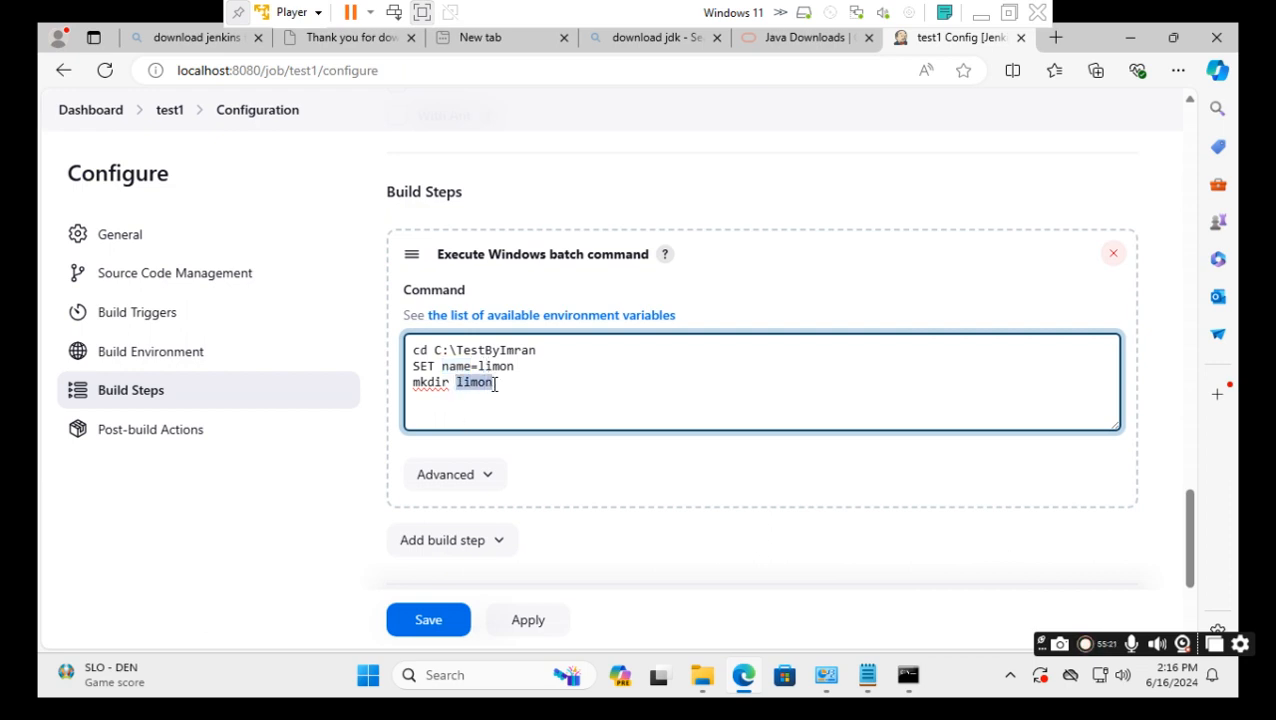
key("ctrl+v")
type("%")
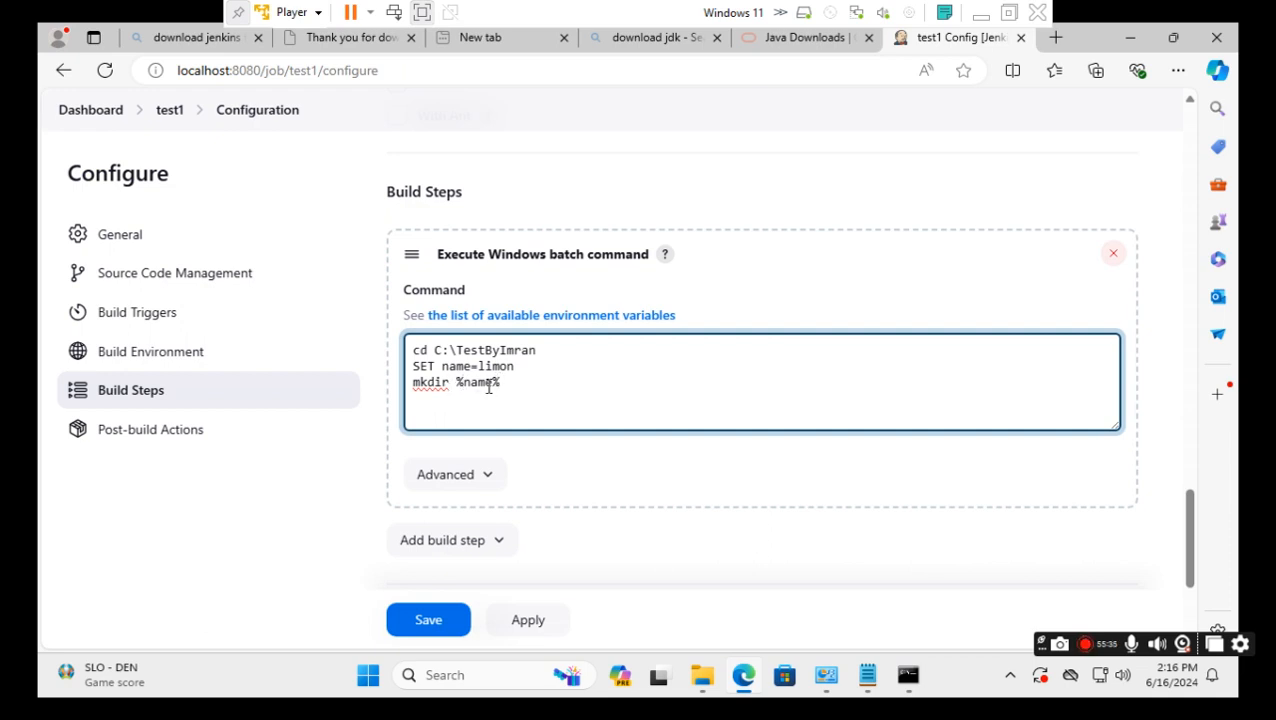
left_click_drag(491, 387, 474, 387)
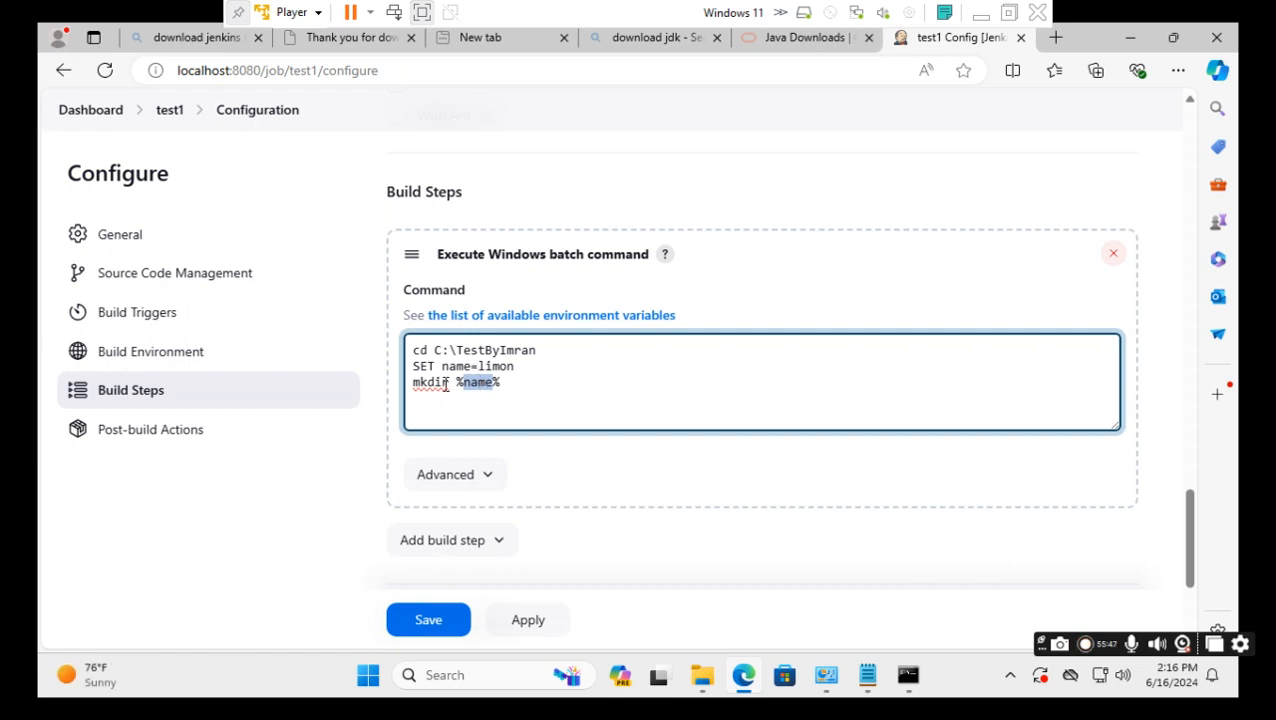
left_click_drag(513, 366, 448, 366)
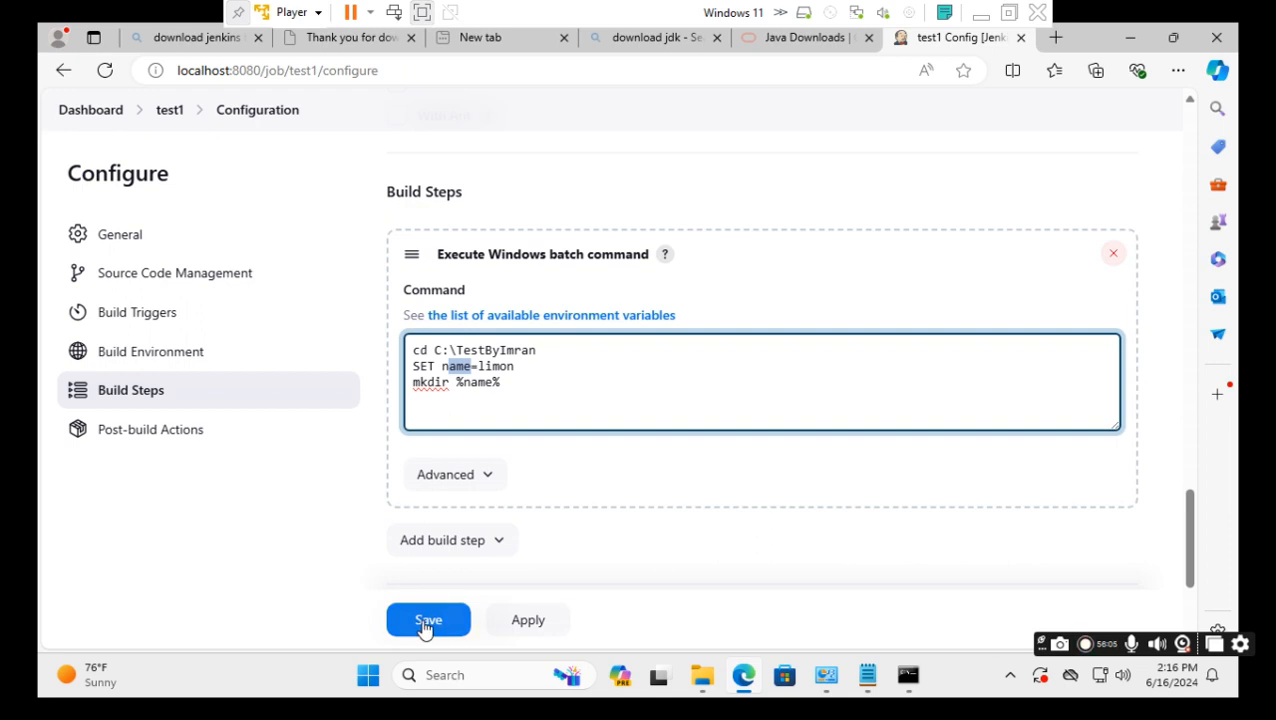
left_click(381, 581)
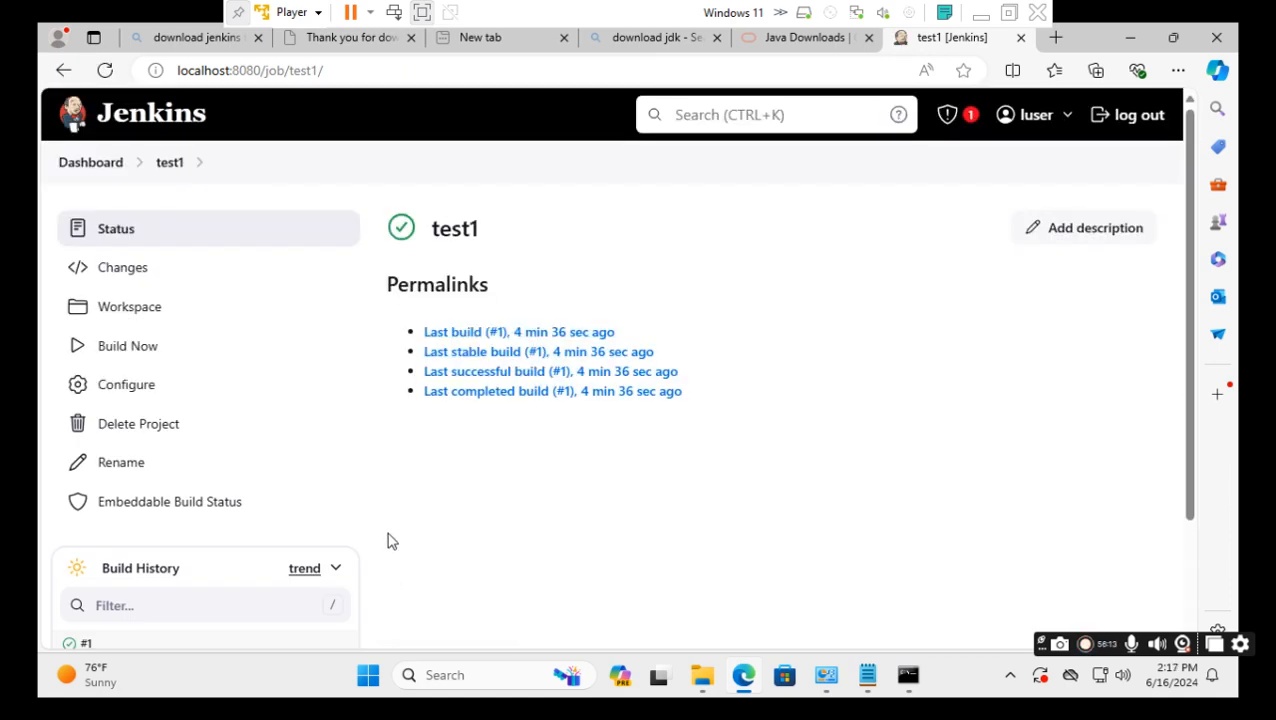
mouse_move(701, 682)
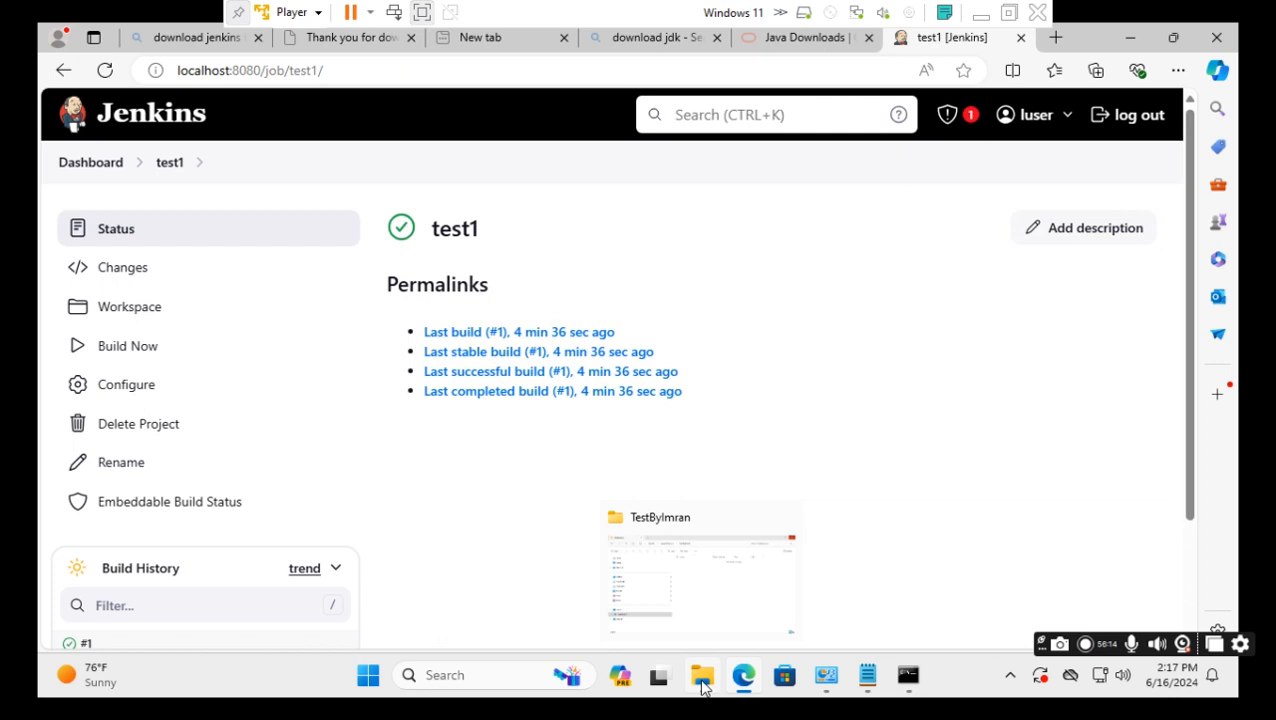
left_click(712, 612)
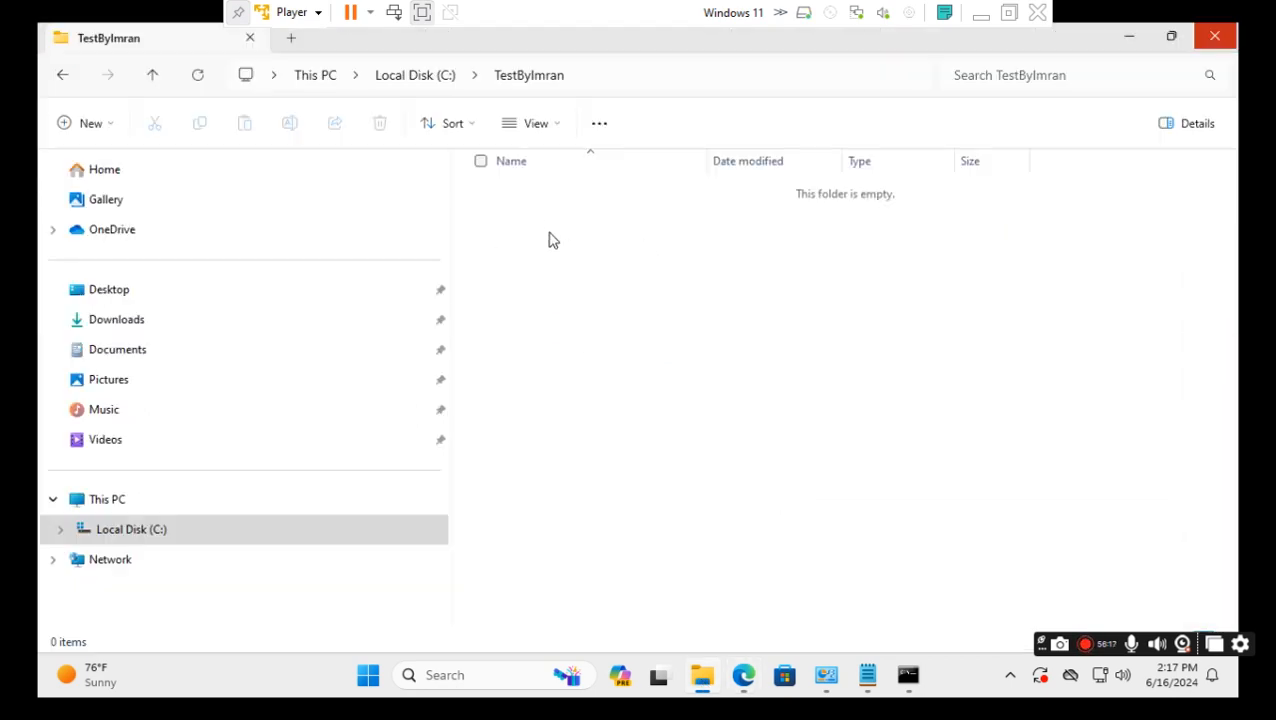
mouse_move(909, 663)
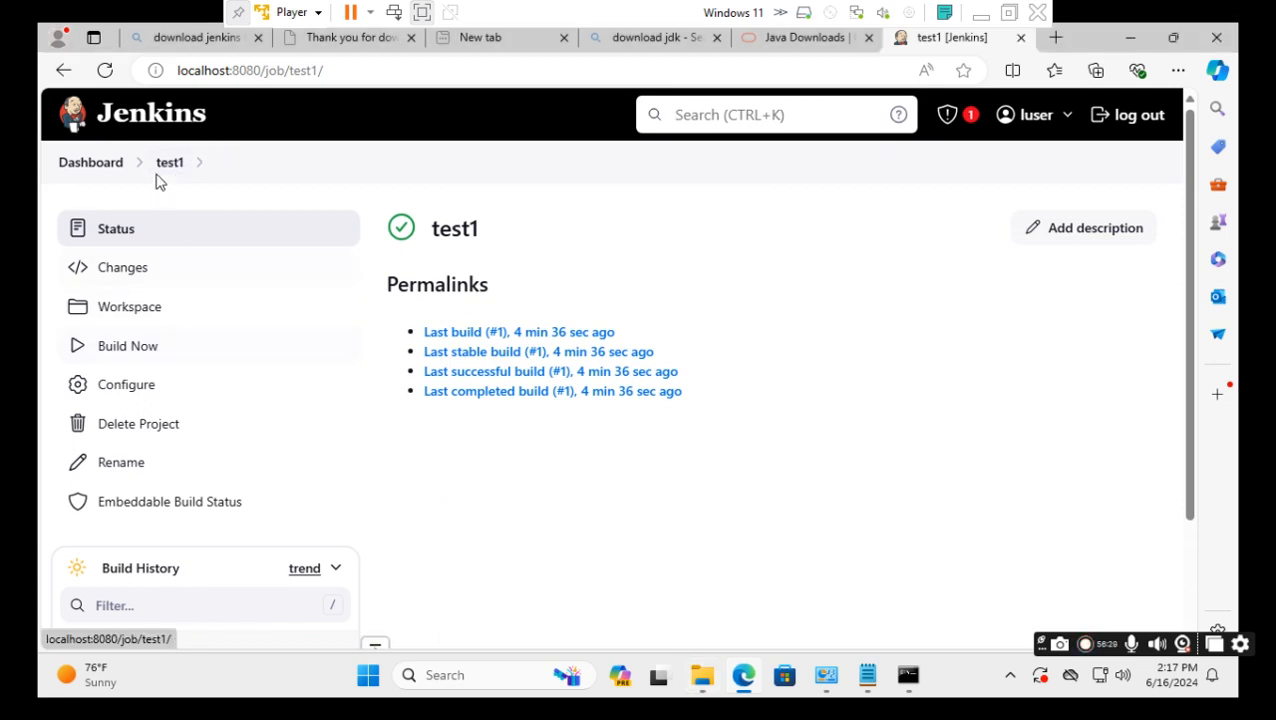
Run build #2 of test1 and check TestByImran for the recreated limon folder.
left_click(125, 352)
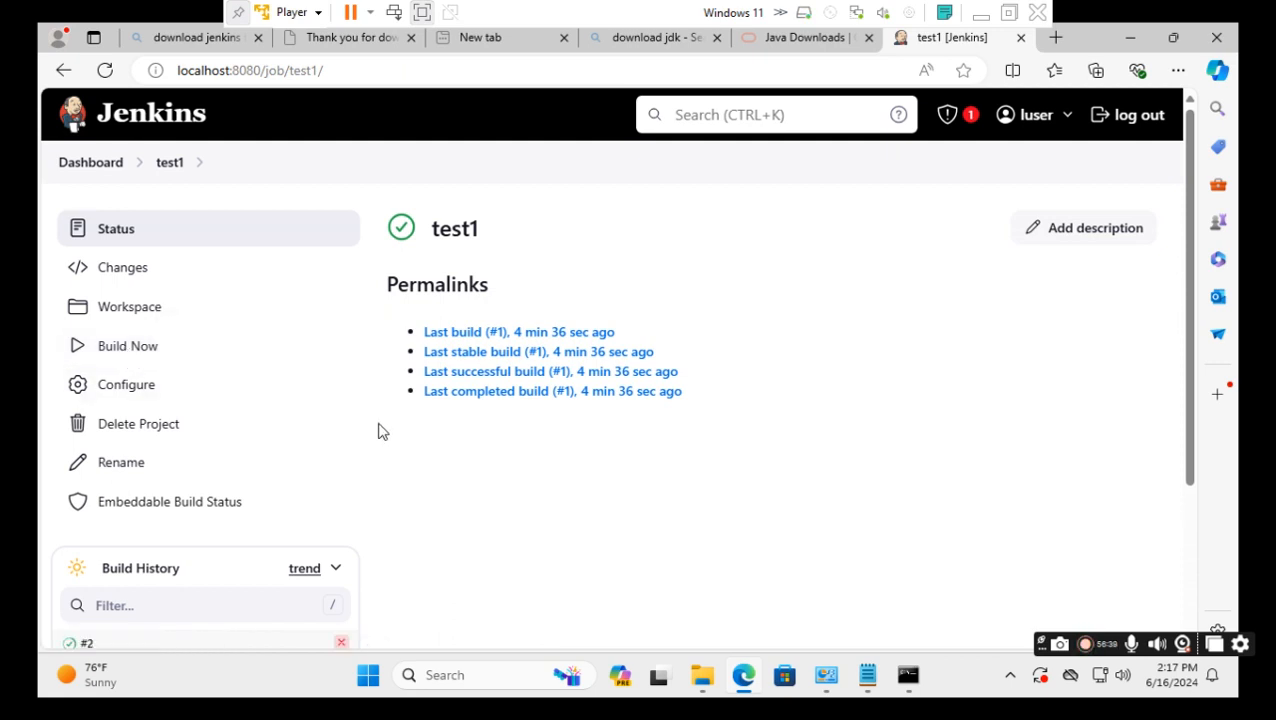
scroll(380, 432, "down", 2)
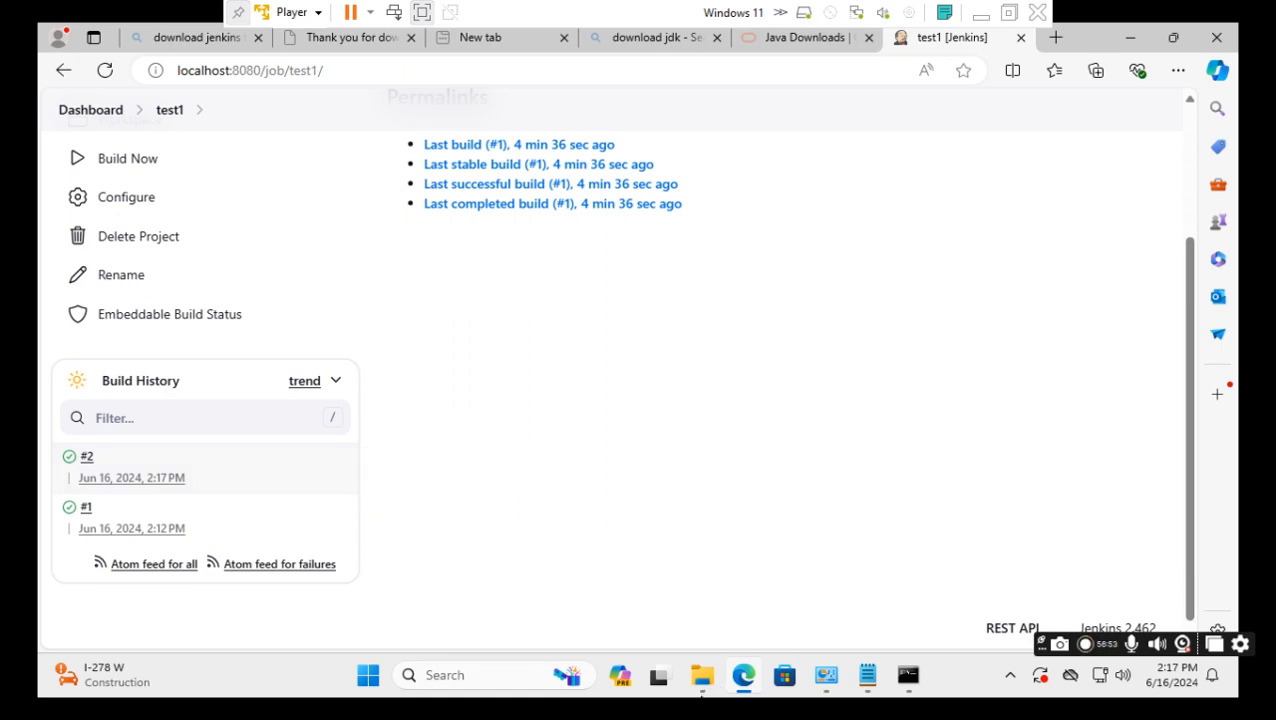
mouse_move(703, 690)
left_click(730, 612)
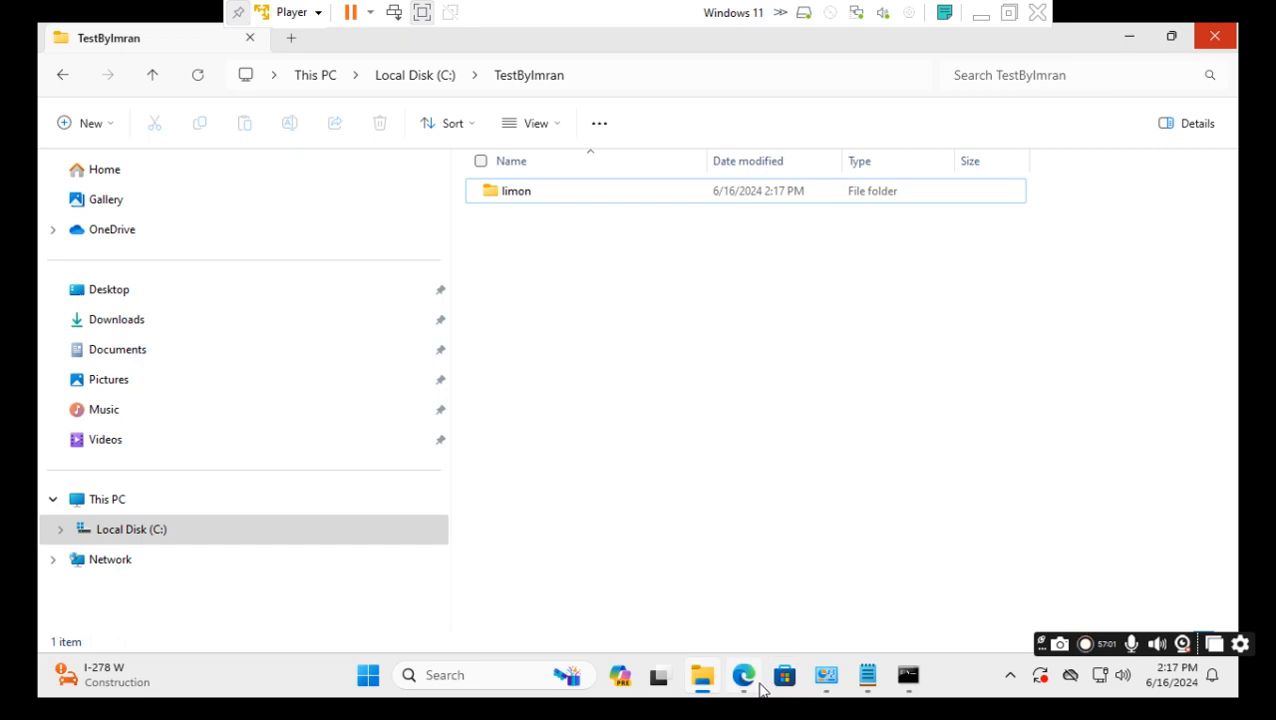
Delete the limon folder created by build #2 from TestByImran.
mouse_move(752, 676)
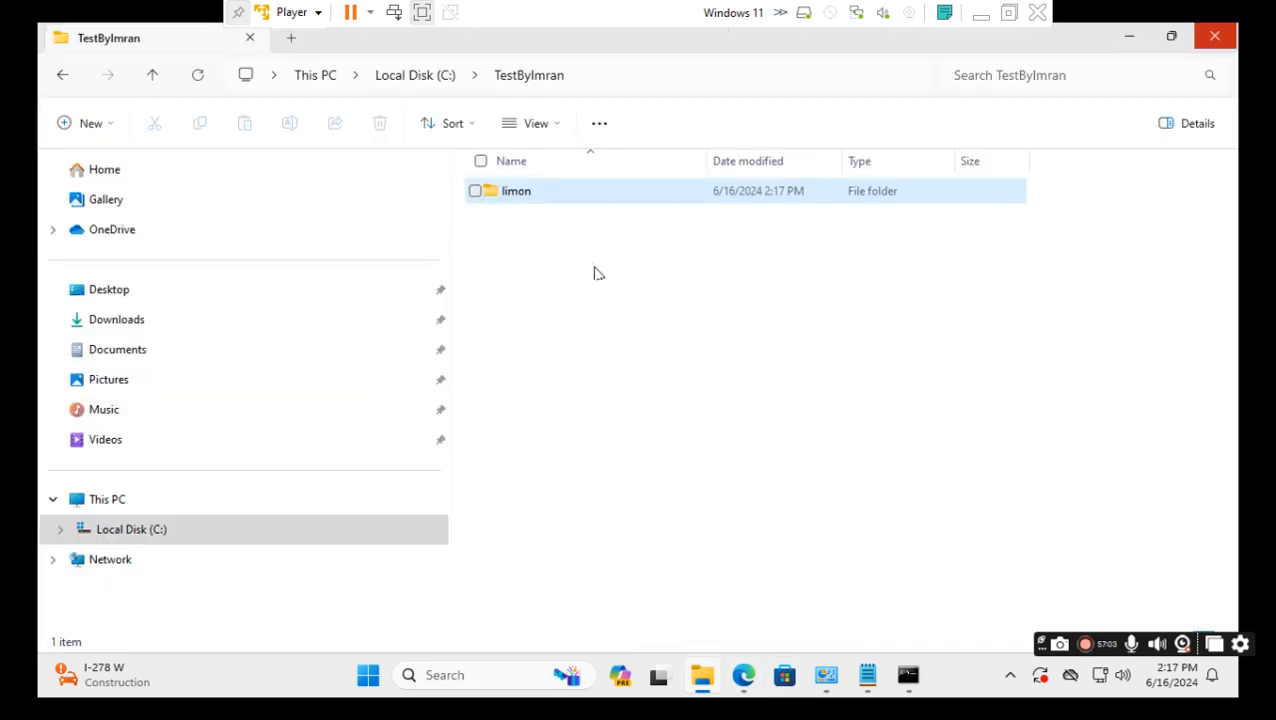
left_click(507, 193)
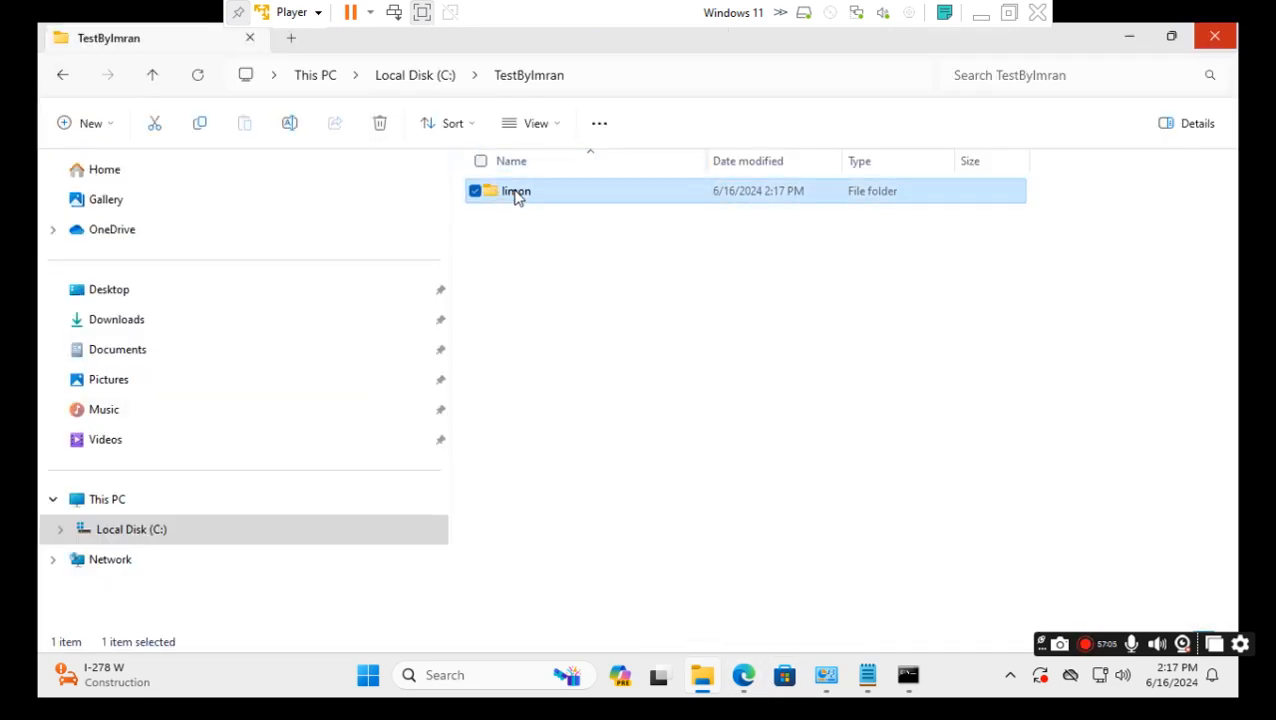
right_click(515, 195)
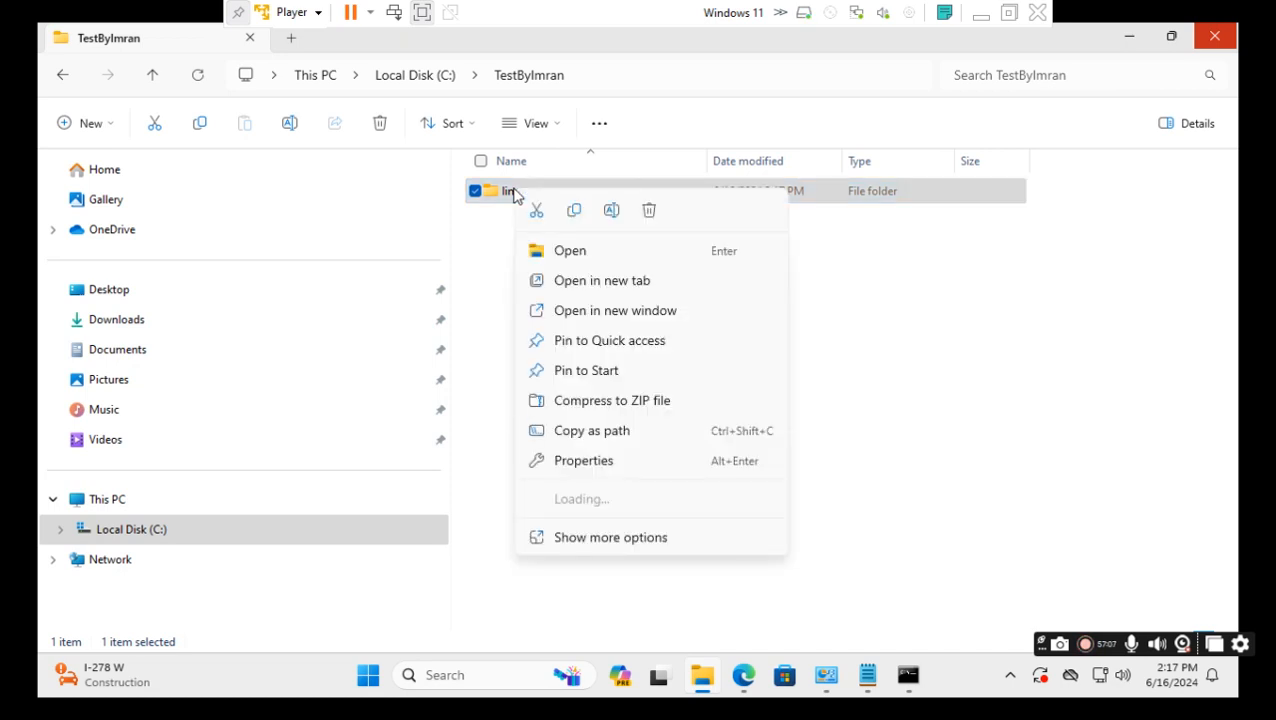
left_click(649, 213)
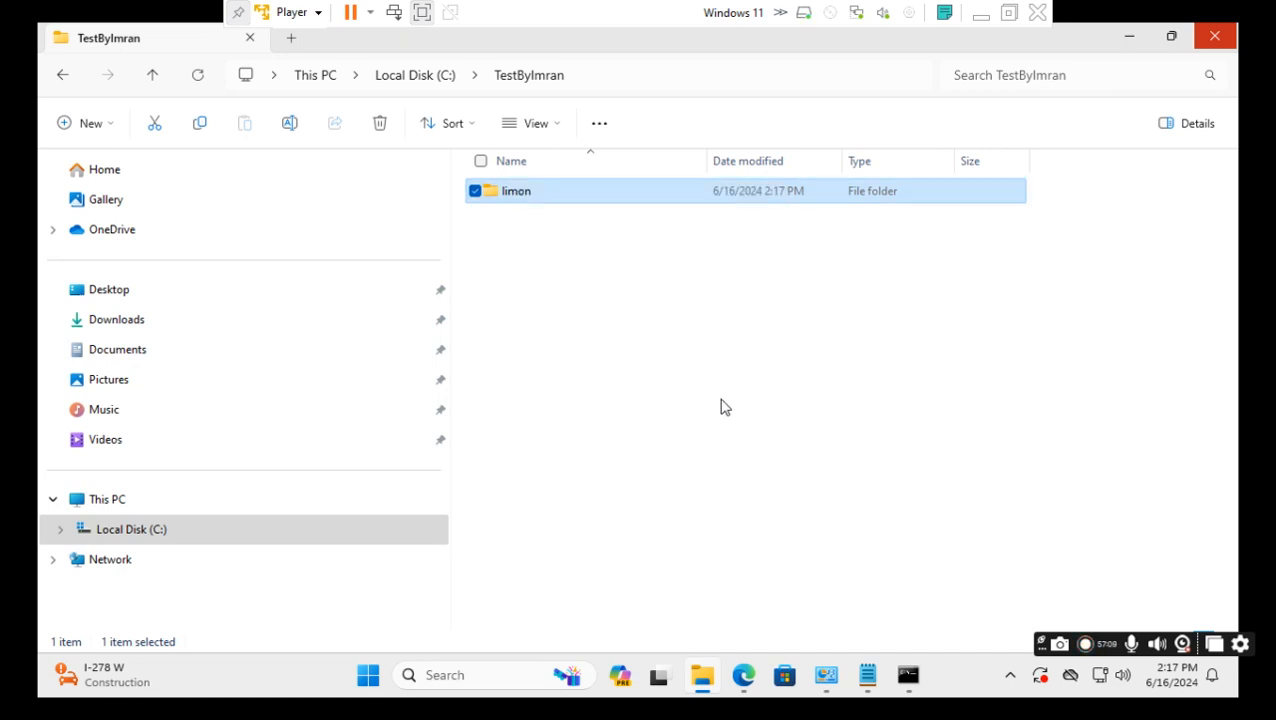
mouse_move(752, 692)
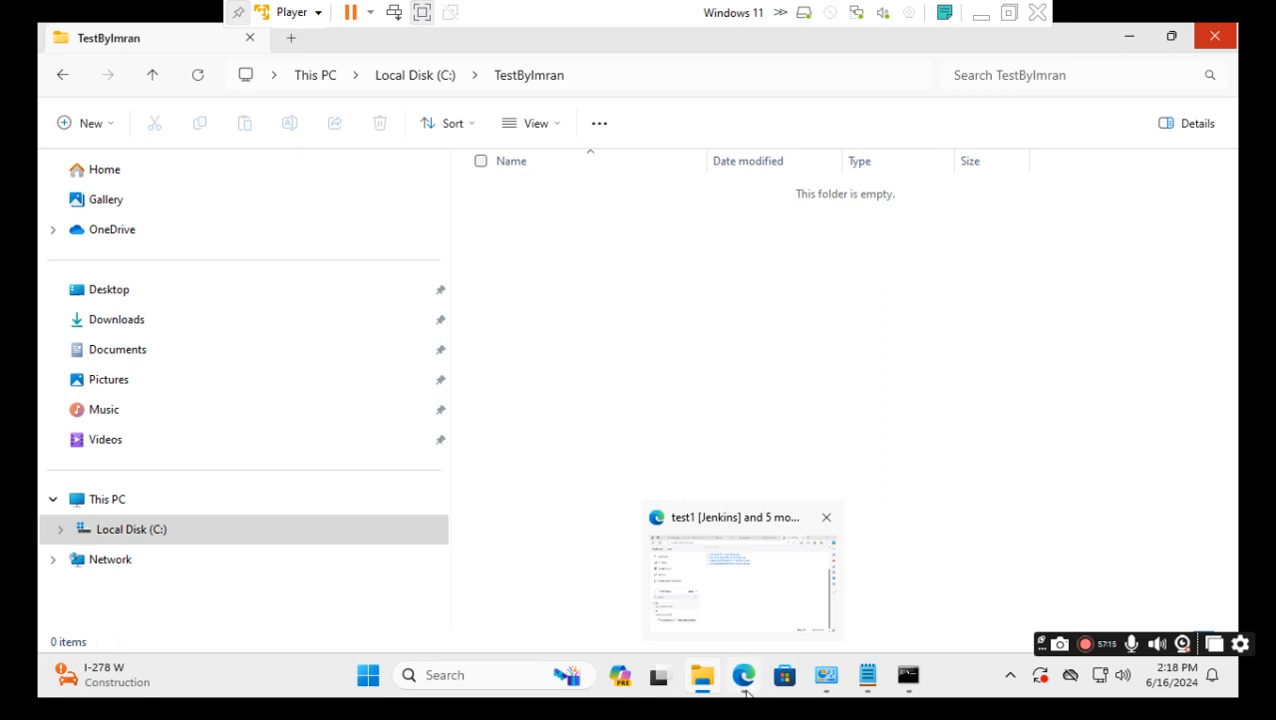
left_click(745, 693)
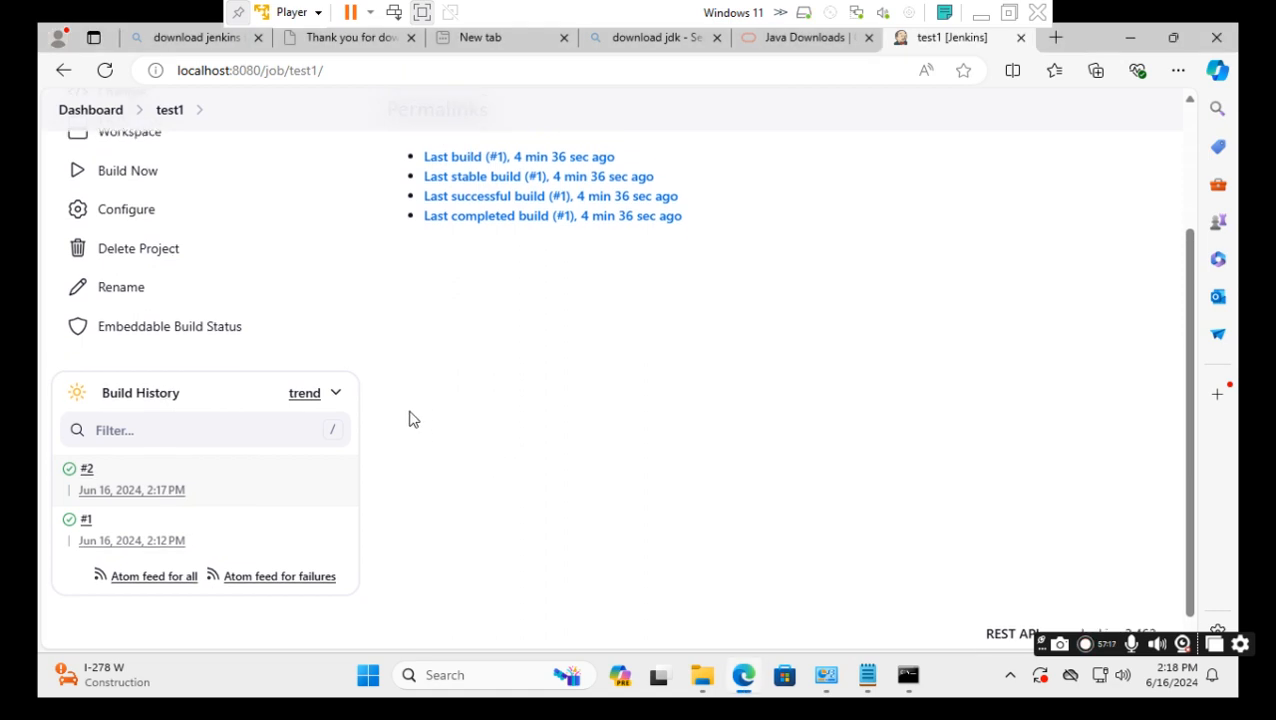
Open test1's configuration and review its batch step: set name=limon, then mkdir %name%.
scroll(408, 419, "up", 2)
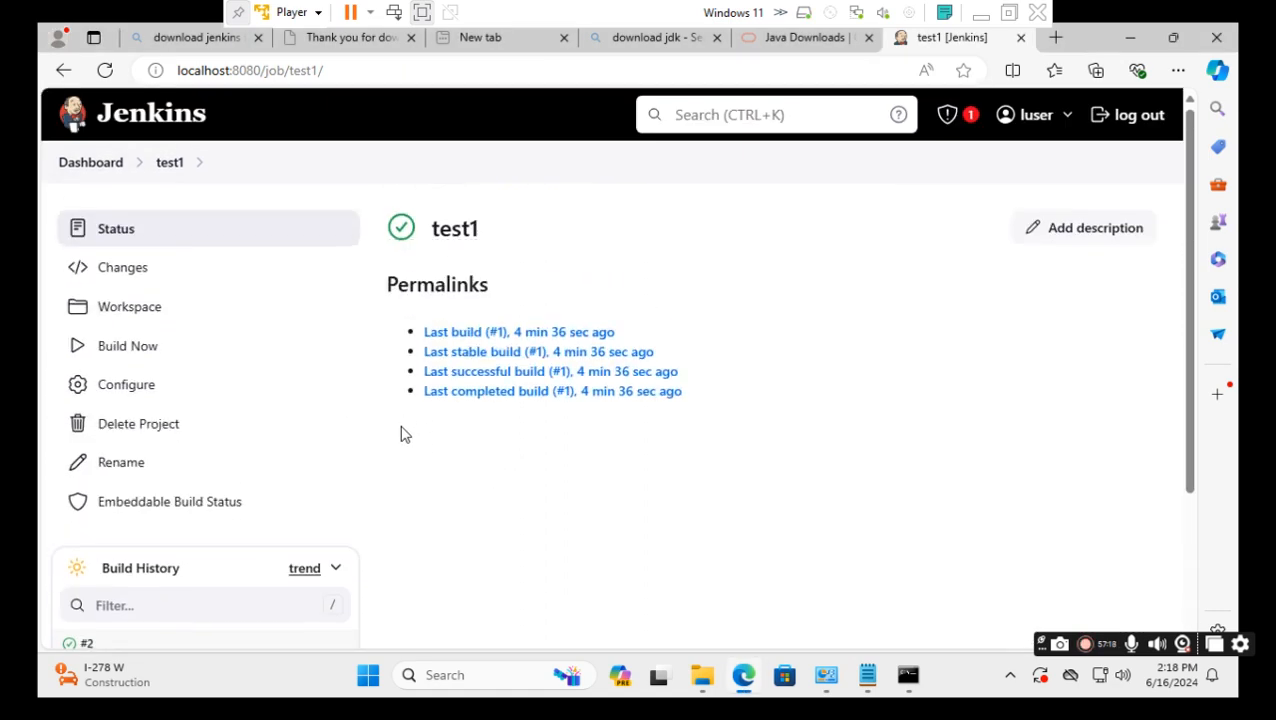
left_click(168, 398)
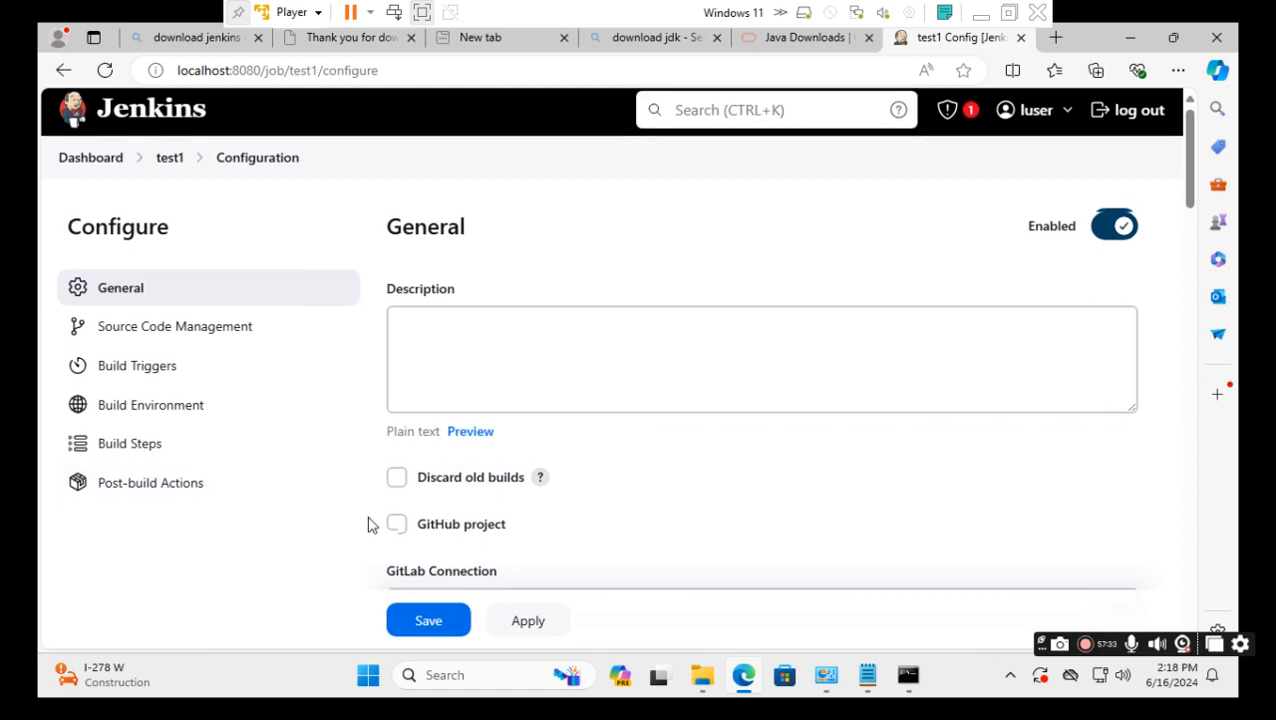
scroll(362, 526, "down", 2)
scroll(358, 528, "down", 15)
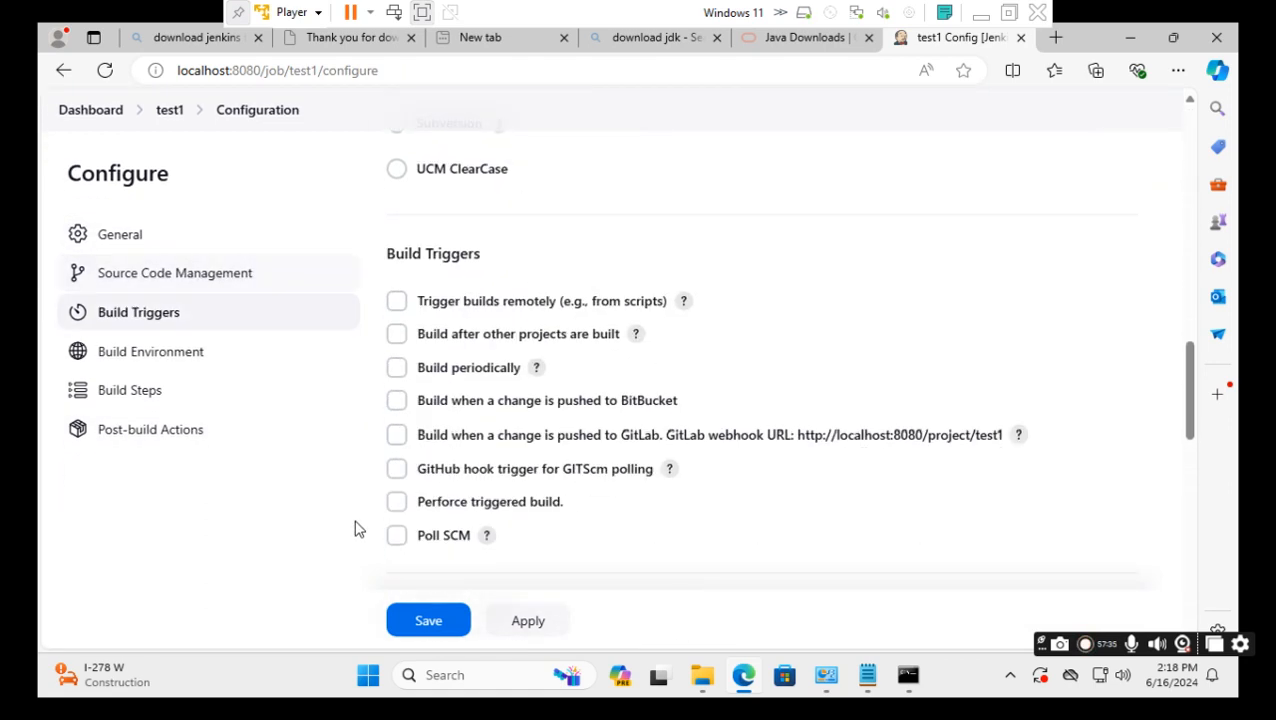
scroll(358, 528, "down", 5)
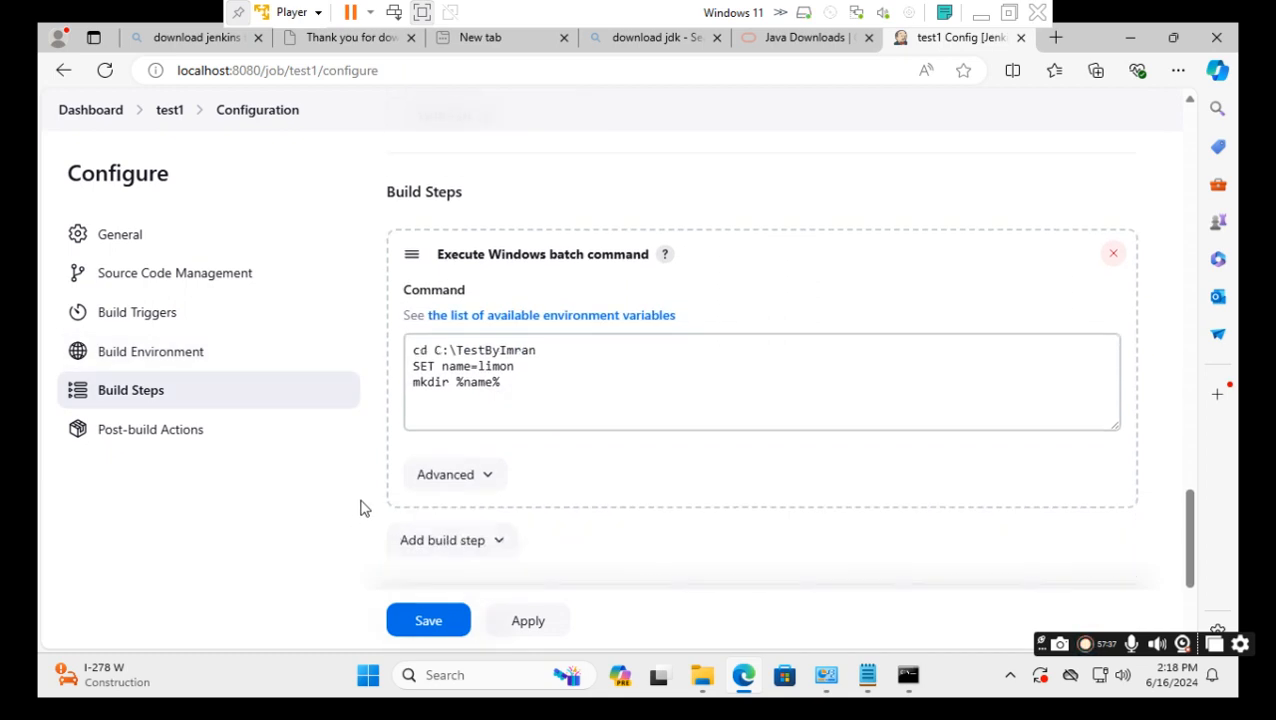
left_click(527, 383)
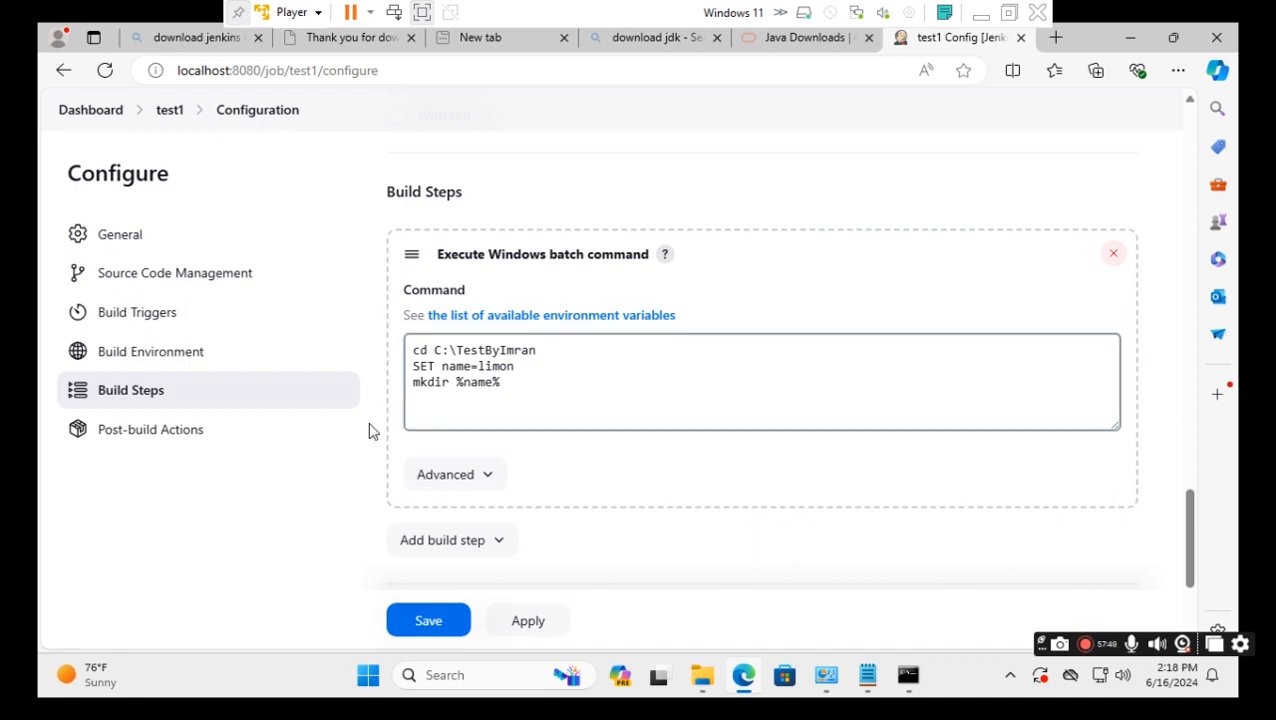
scroll(369, 431, "up", 1)
scroll(369, 431, "up", 5)
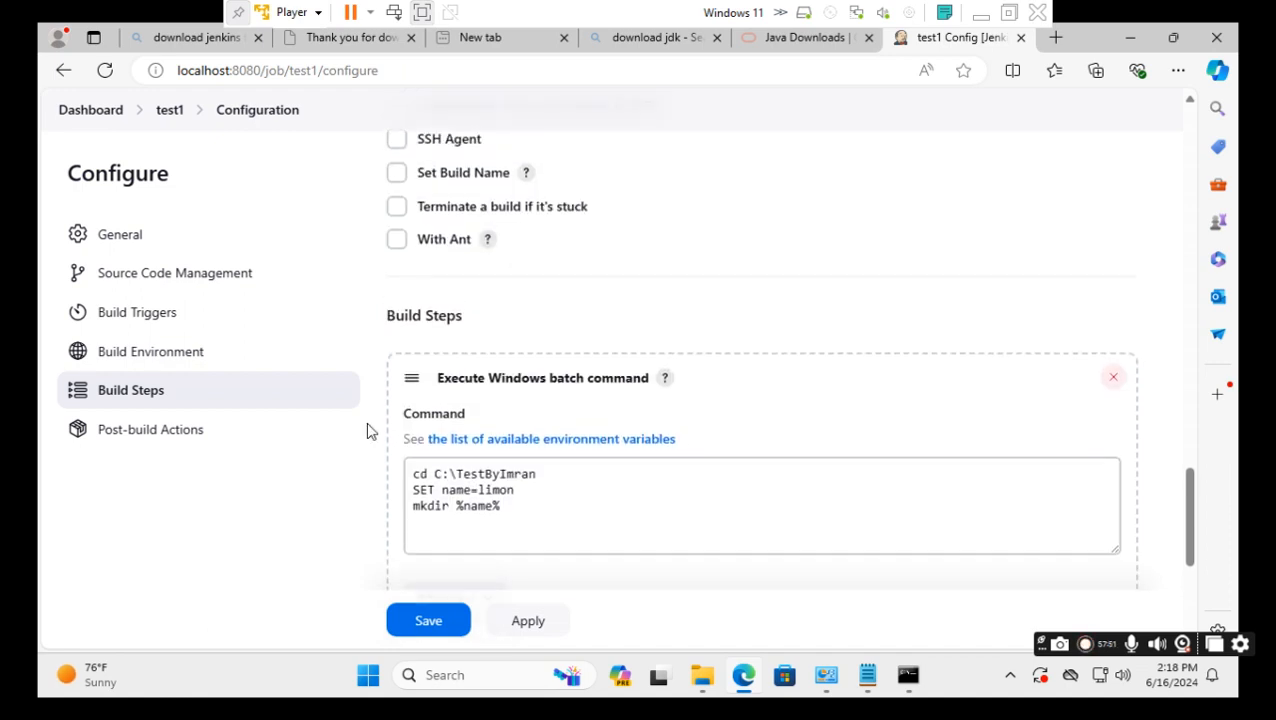
scroll(365, 430, "up", 6)
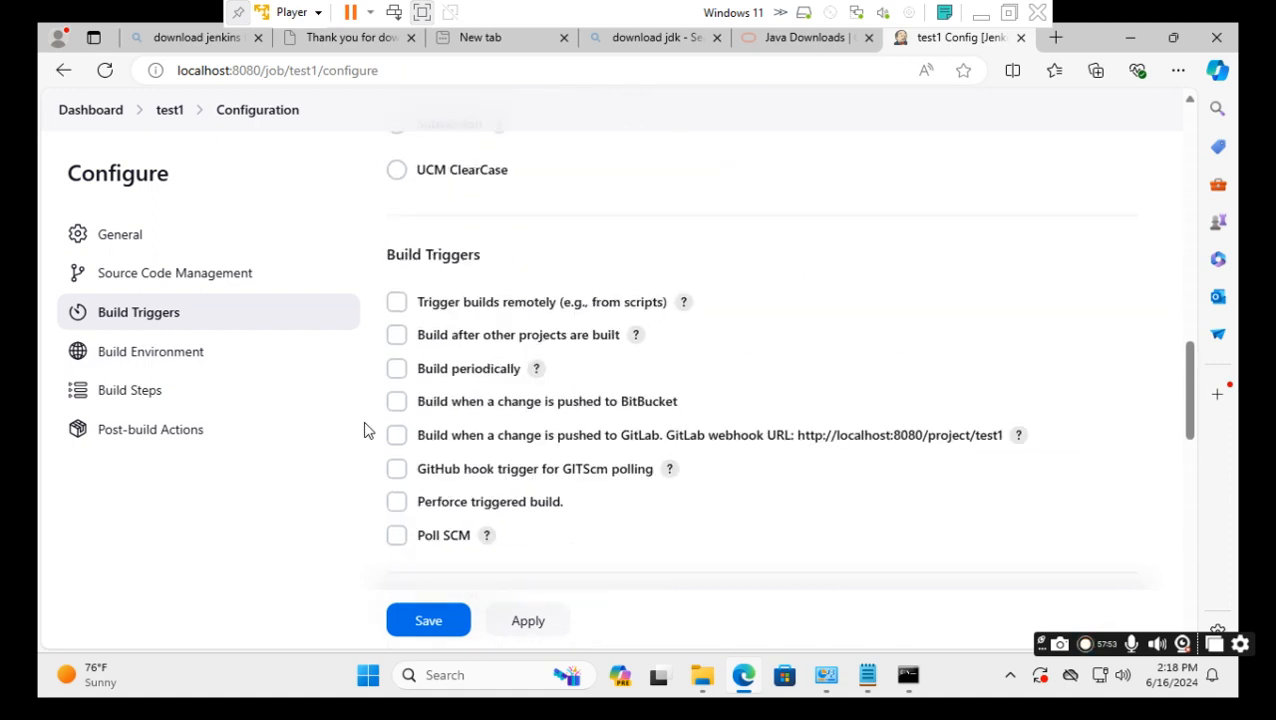
scroll(365, 430, "up", 4)
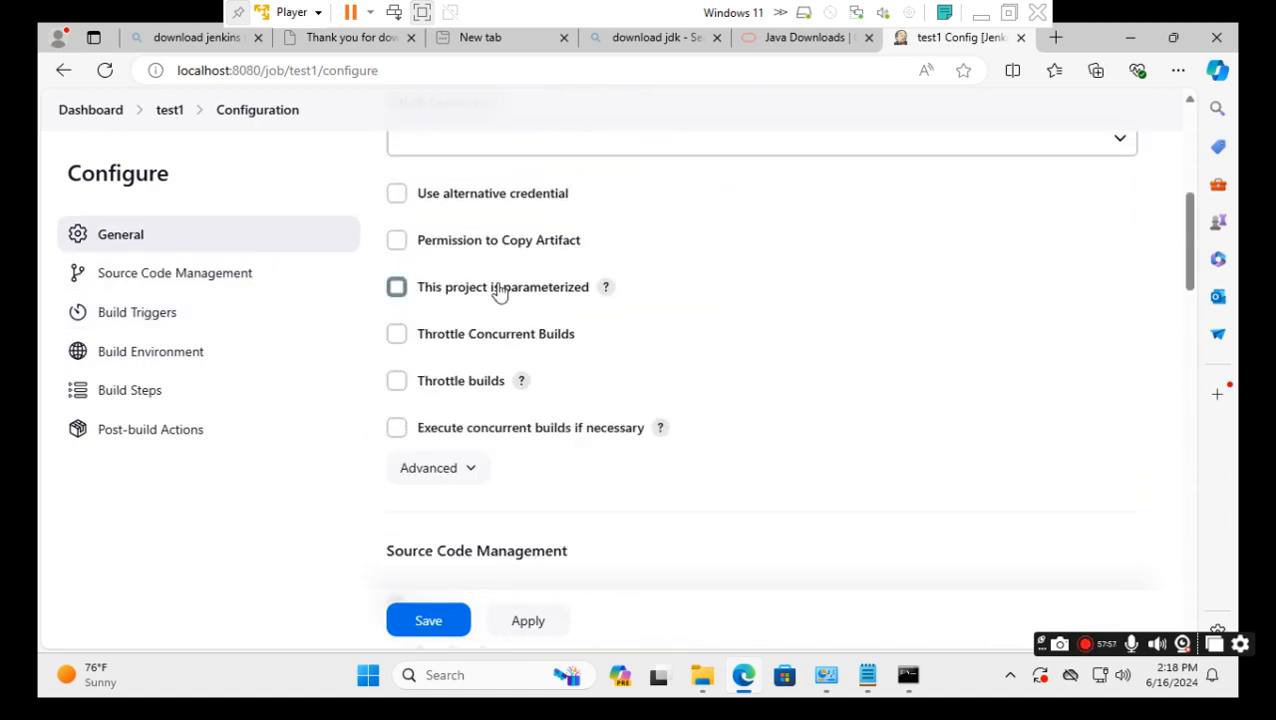
Make test1 parameterized with a String Parameter named 'name' and save the job.
left_click(397, 288)
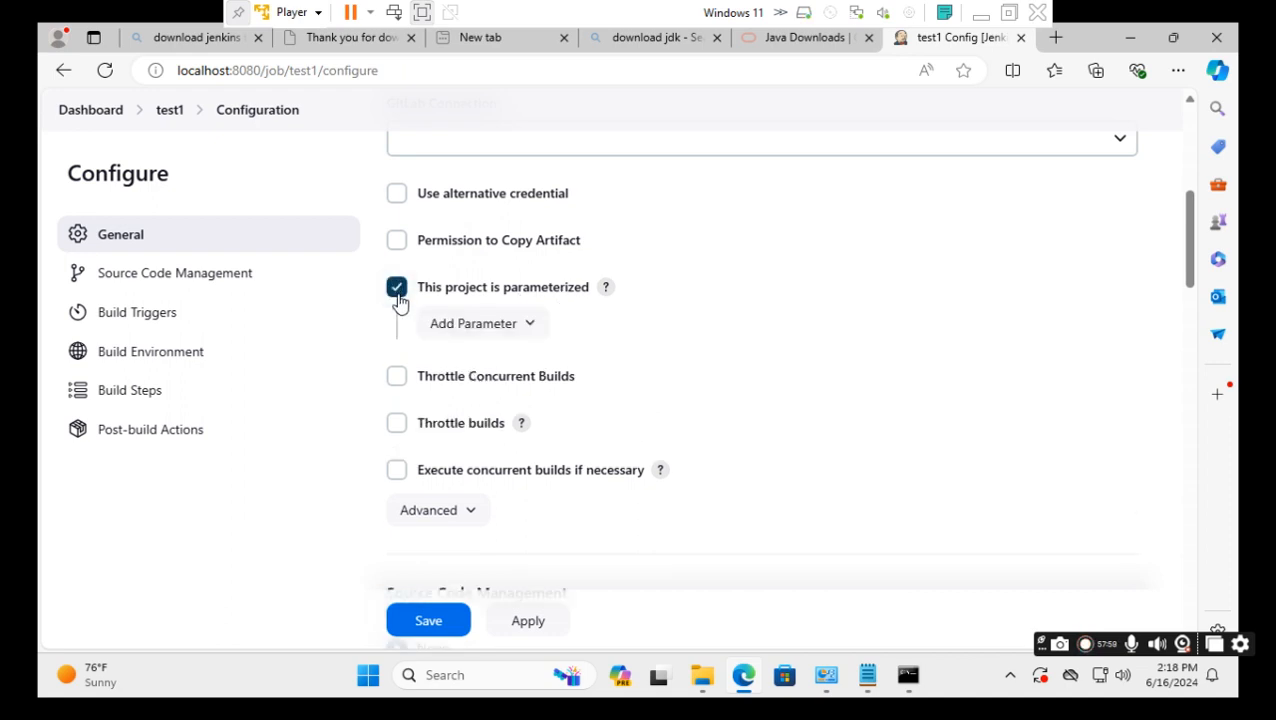
left_click(527, 330)
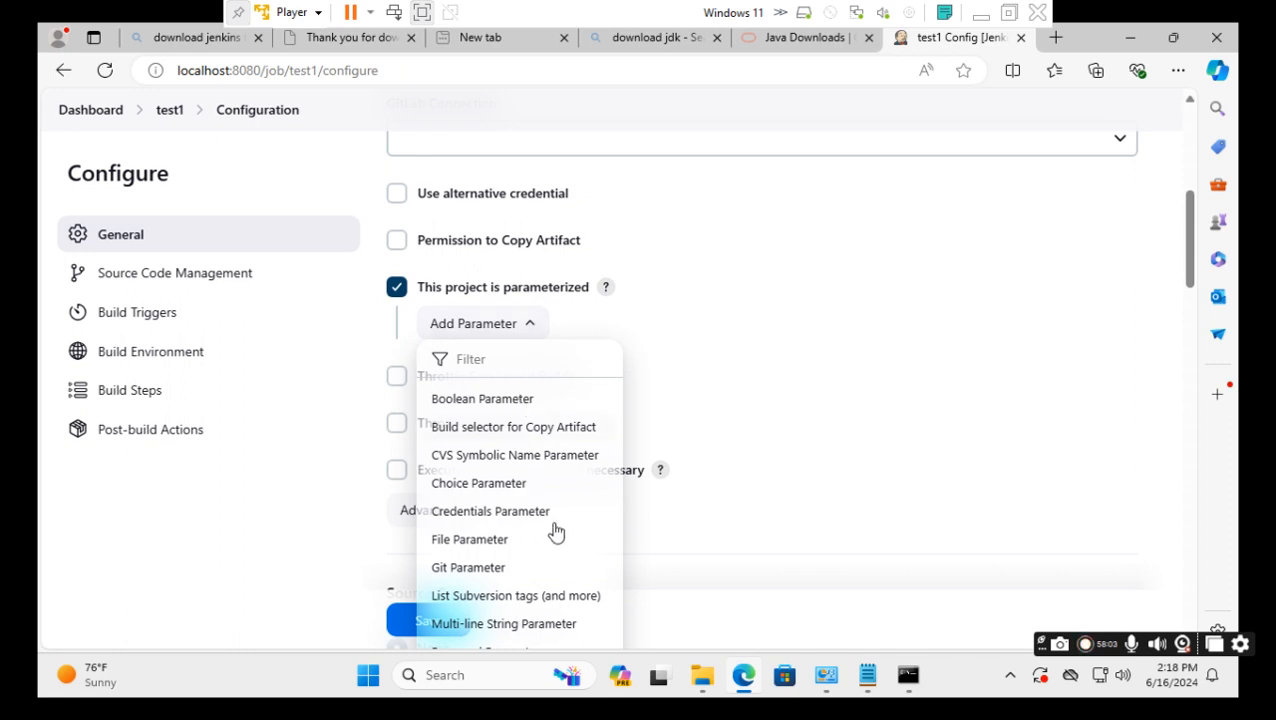
scroll(555, 530, "down", 2)
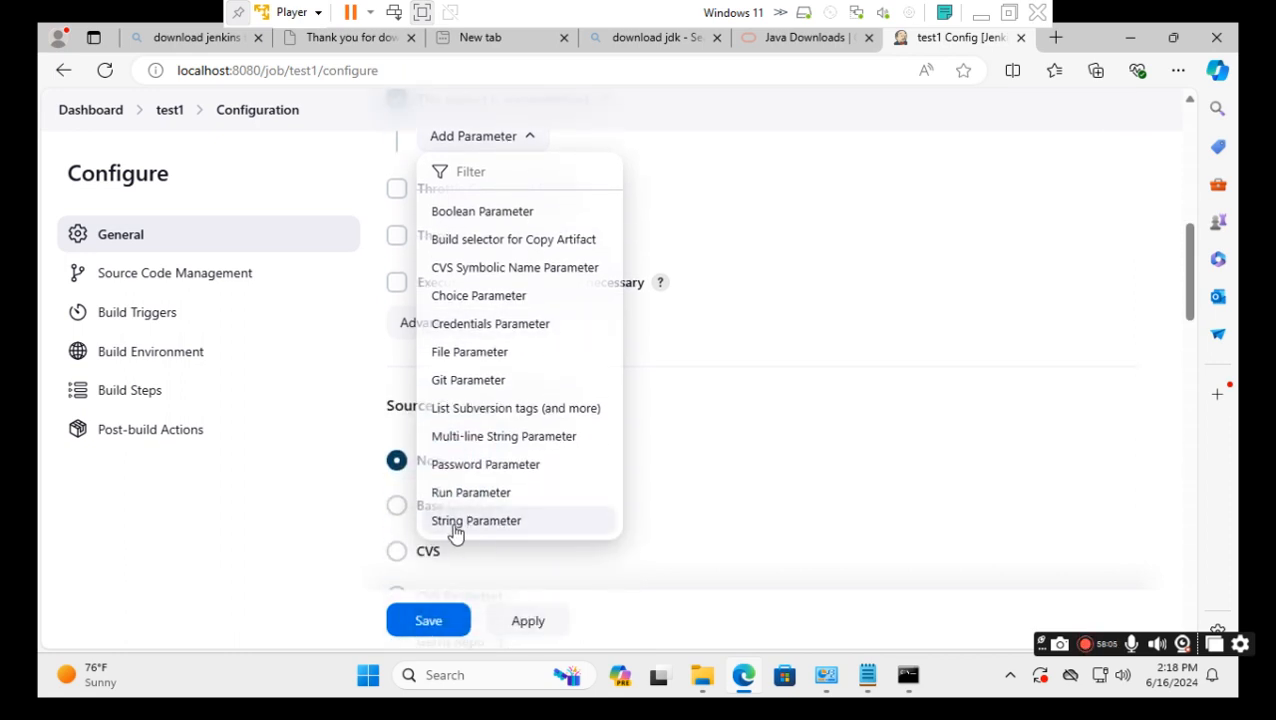
left_click(488, 528)
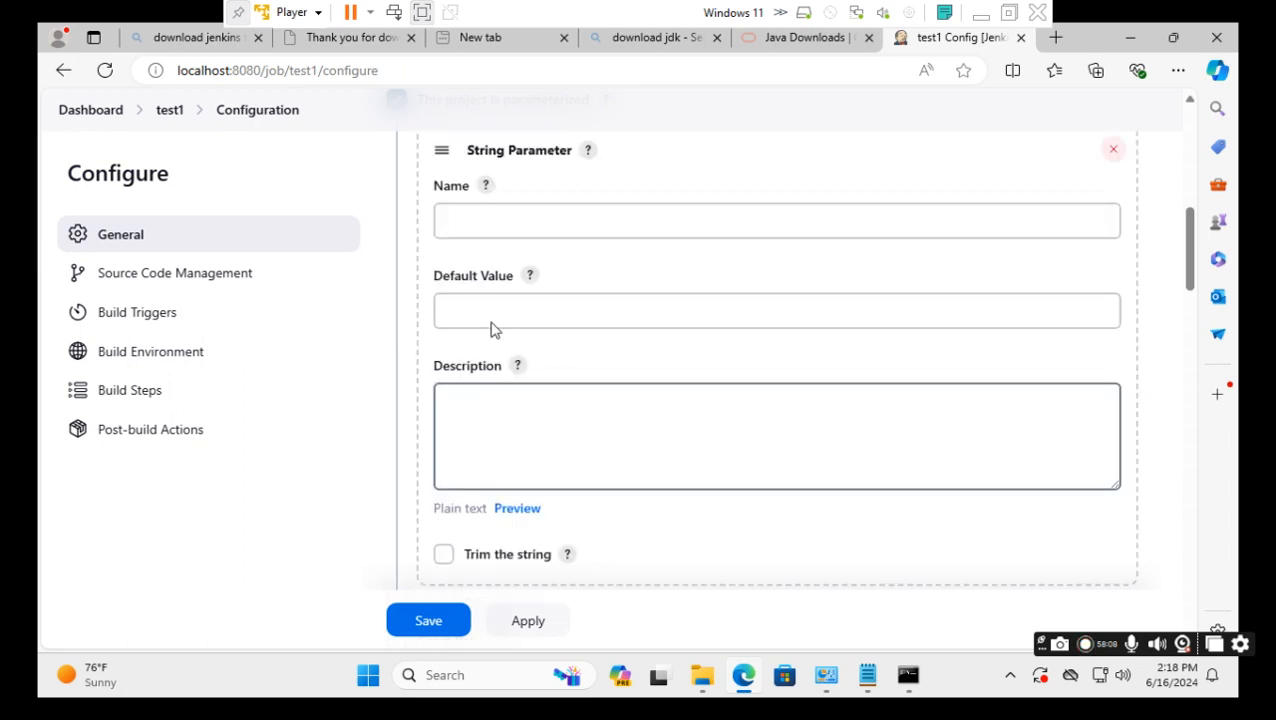
left_click(486, 226)
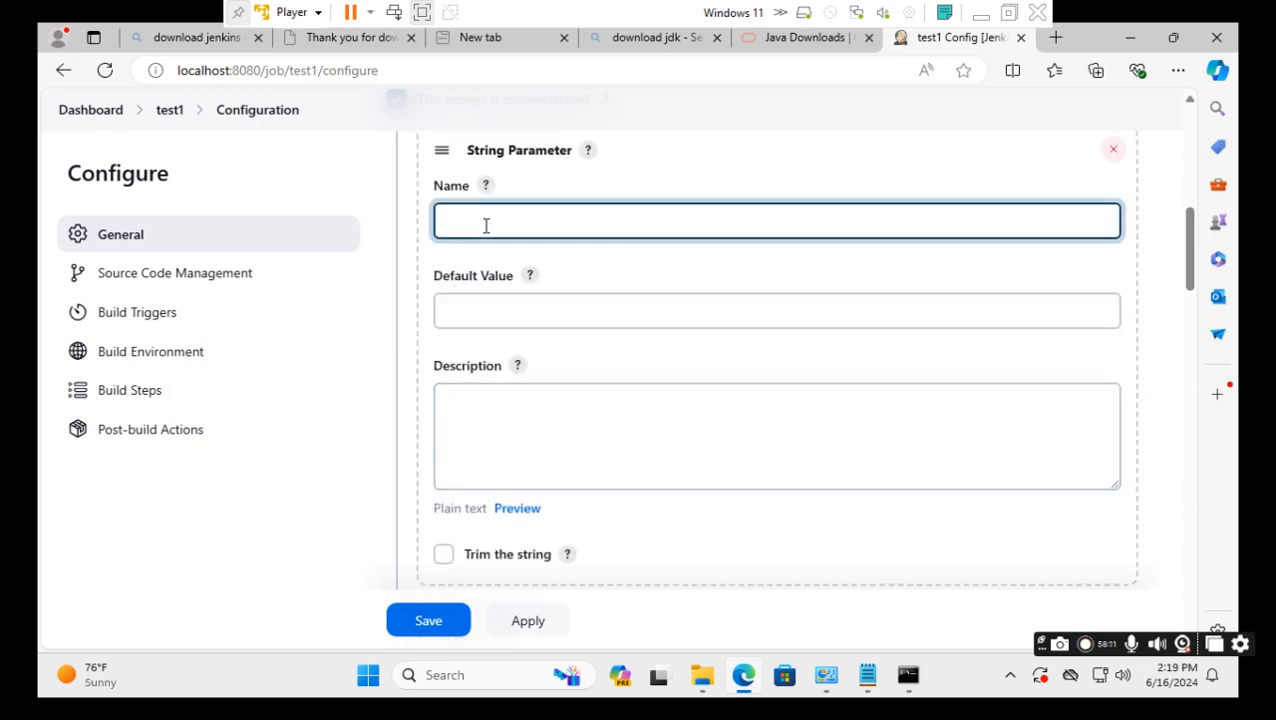
type("name")
left_click(464, 309)
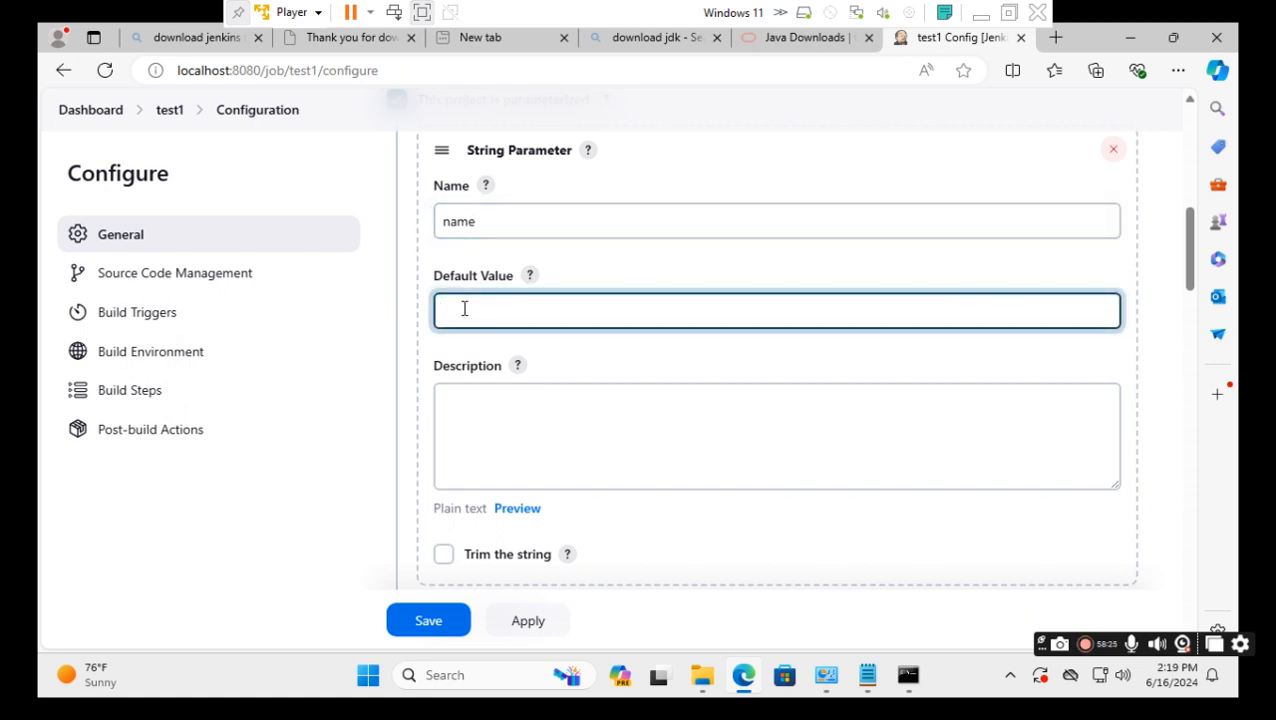
left_click(428, 621)
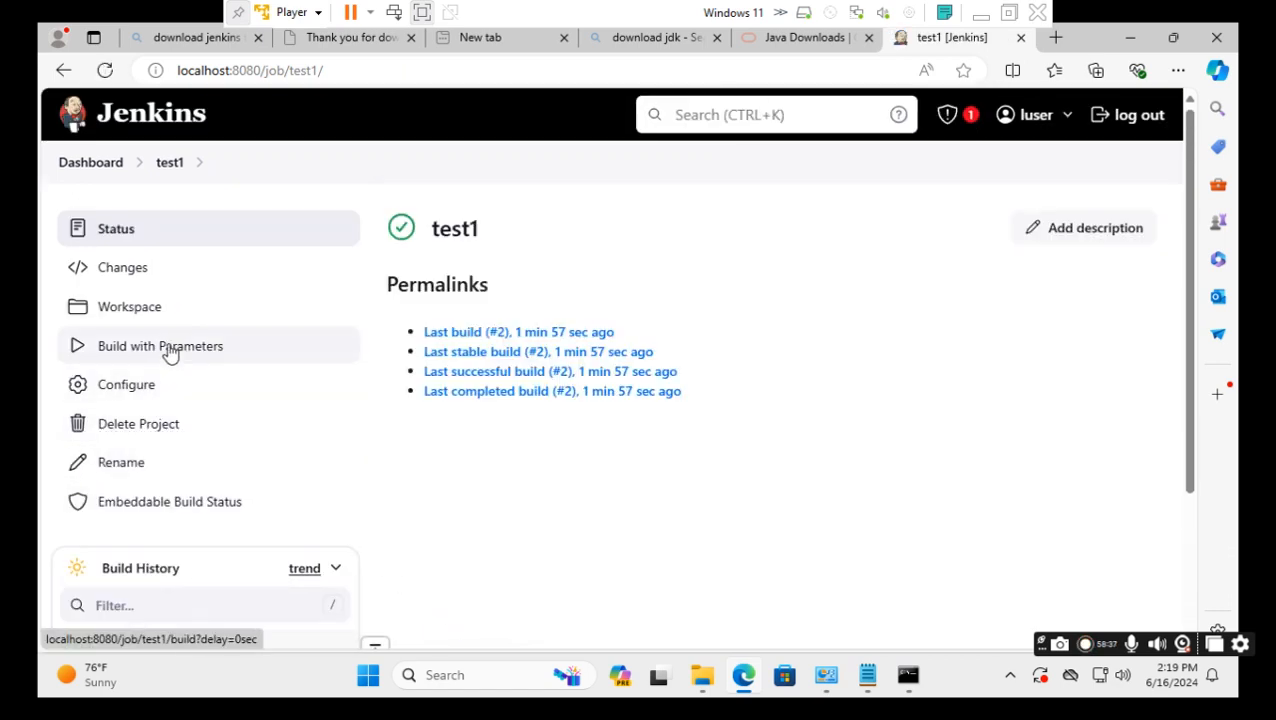
Delete the SET name=limon line from test1's batch command, keeping cd C:\TestByImran and mkdir %name%, and save.
left_click(151, 394)
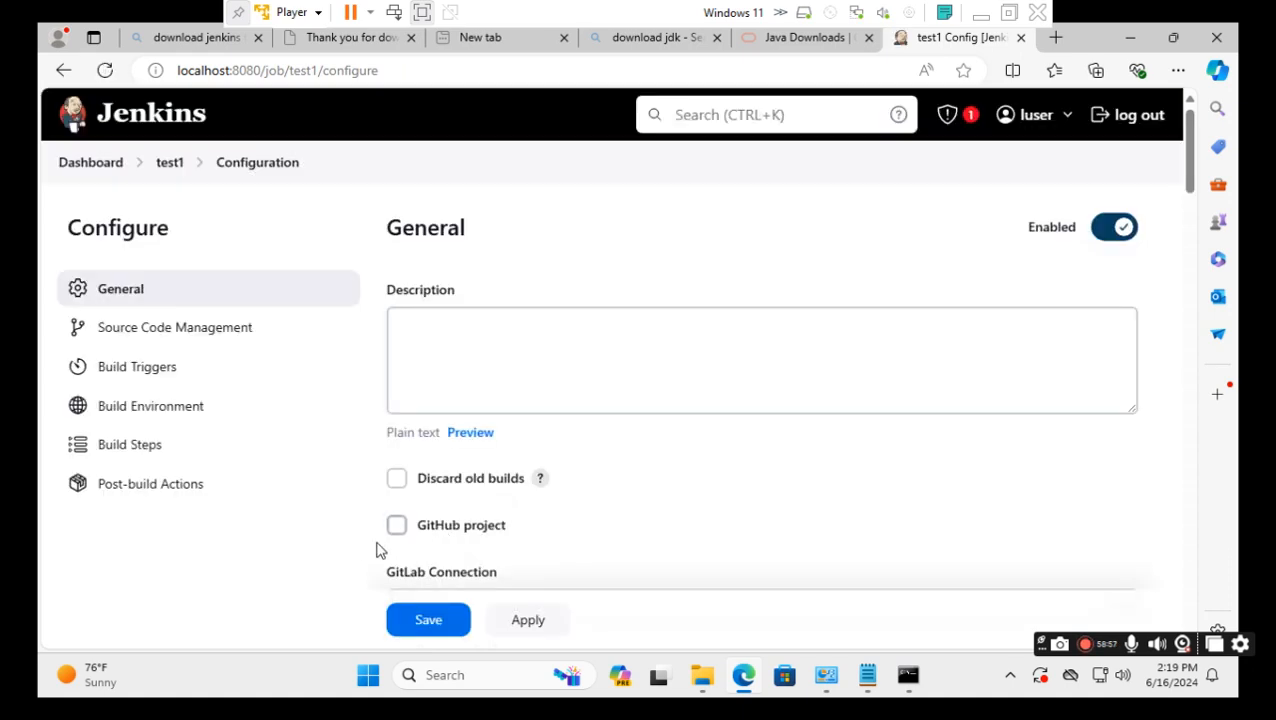
scroll(363, 551, "down", 1)
scroll(363, 551, "down", 10)
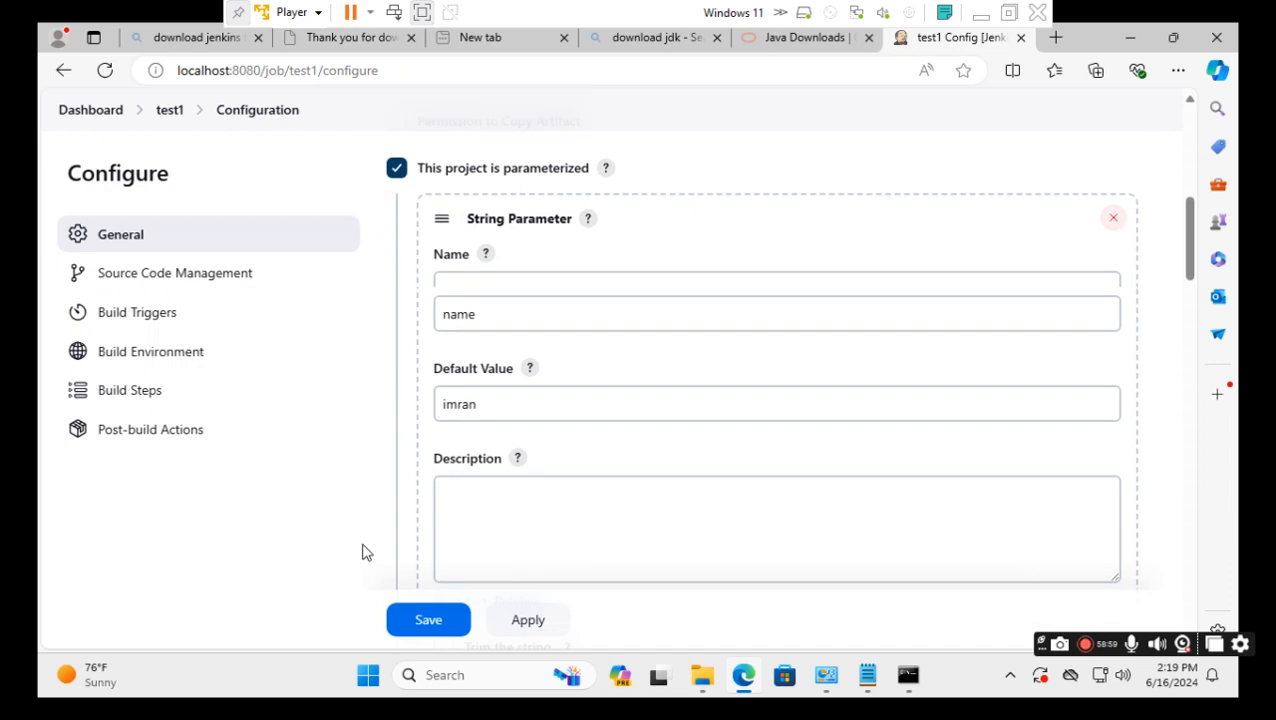
scroll(363, 551, "down", 6)
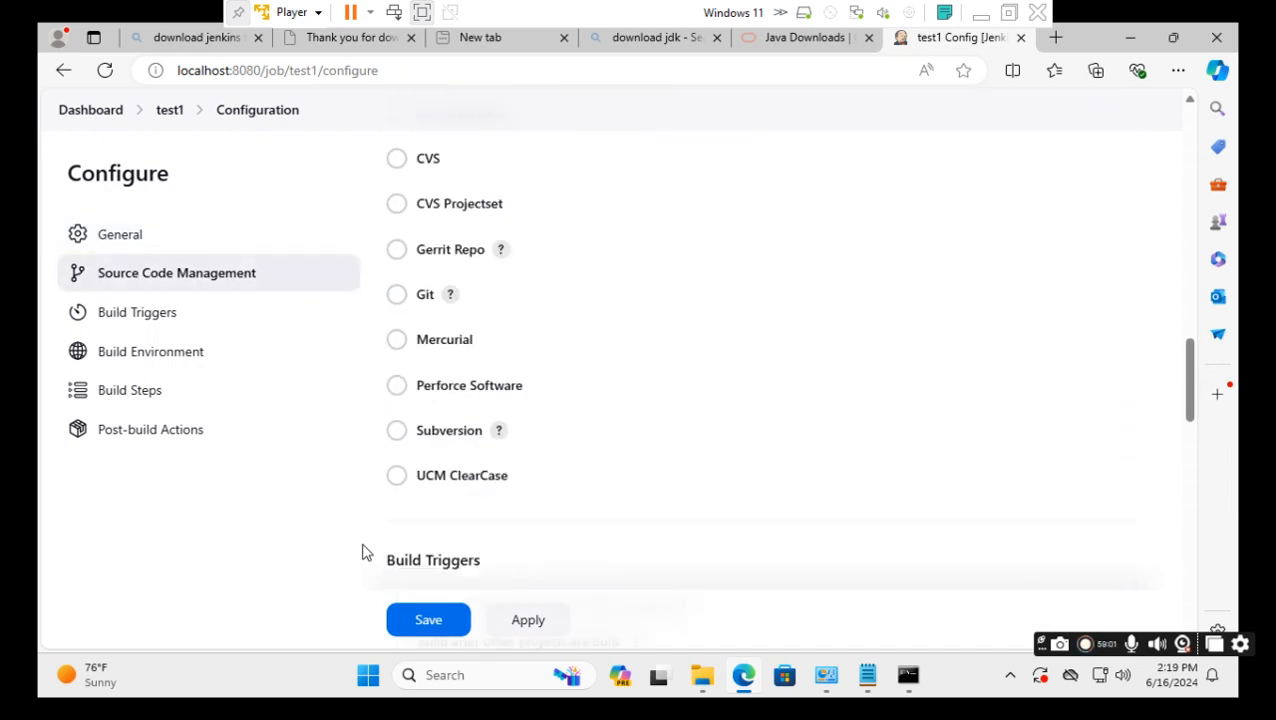
scroll(363, 551, "down", 6)
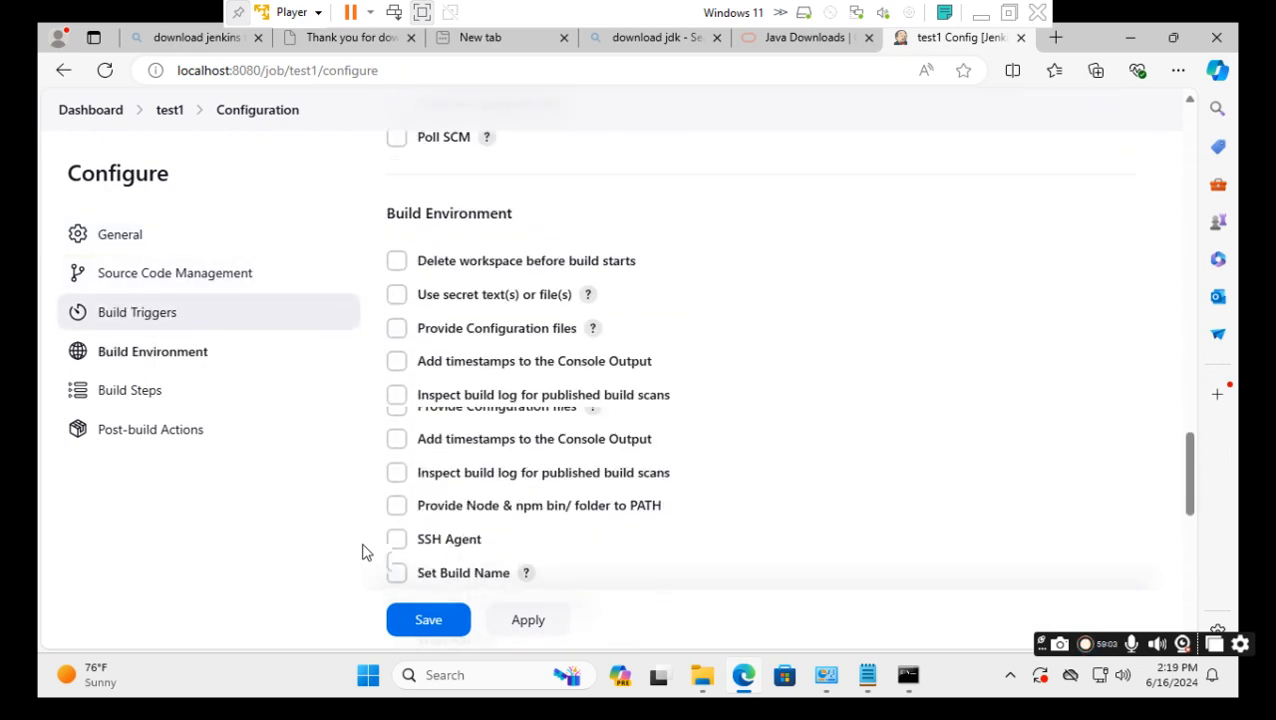
scroll(363, 551, "down", 3)
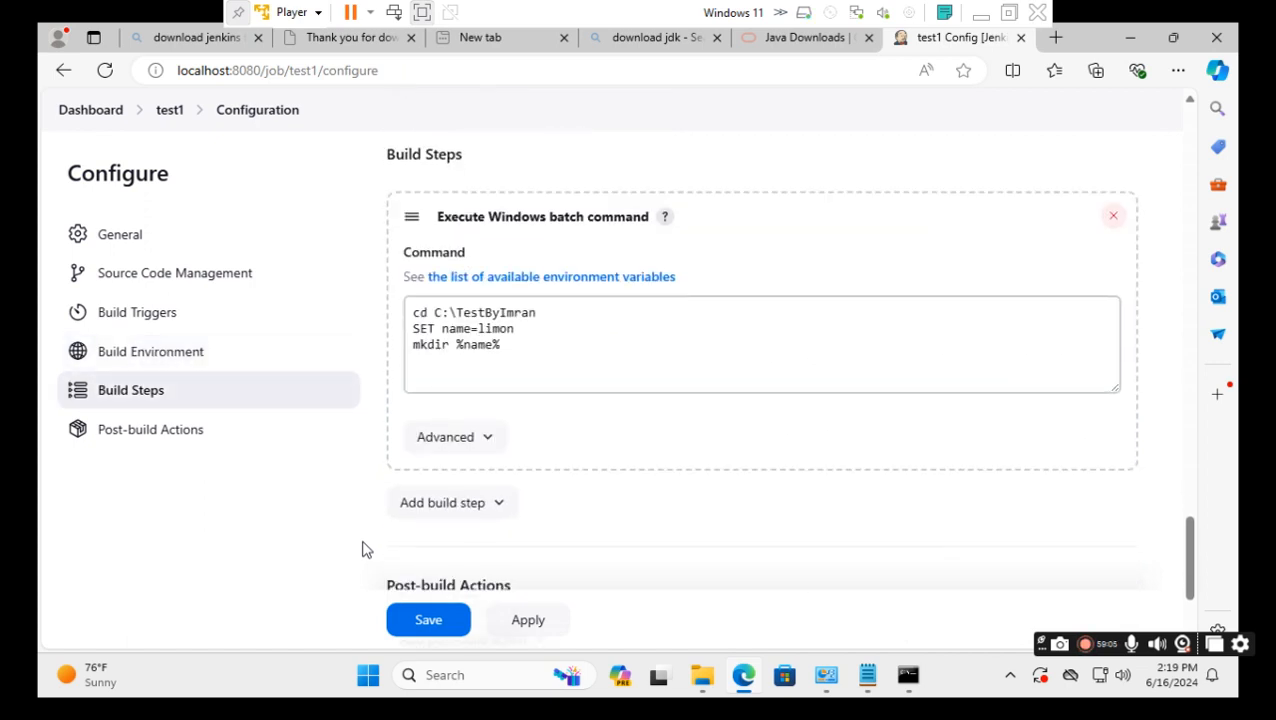
left_click_drag(519, 333, 407, 330)
key("BackSpace")
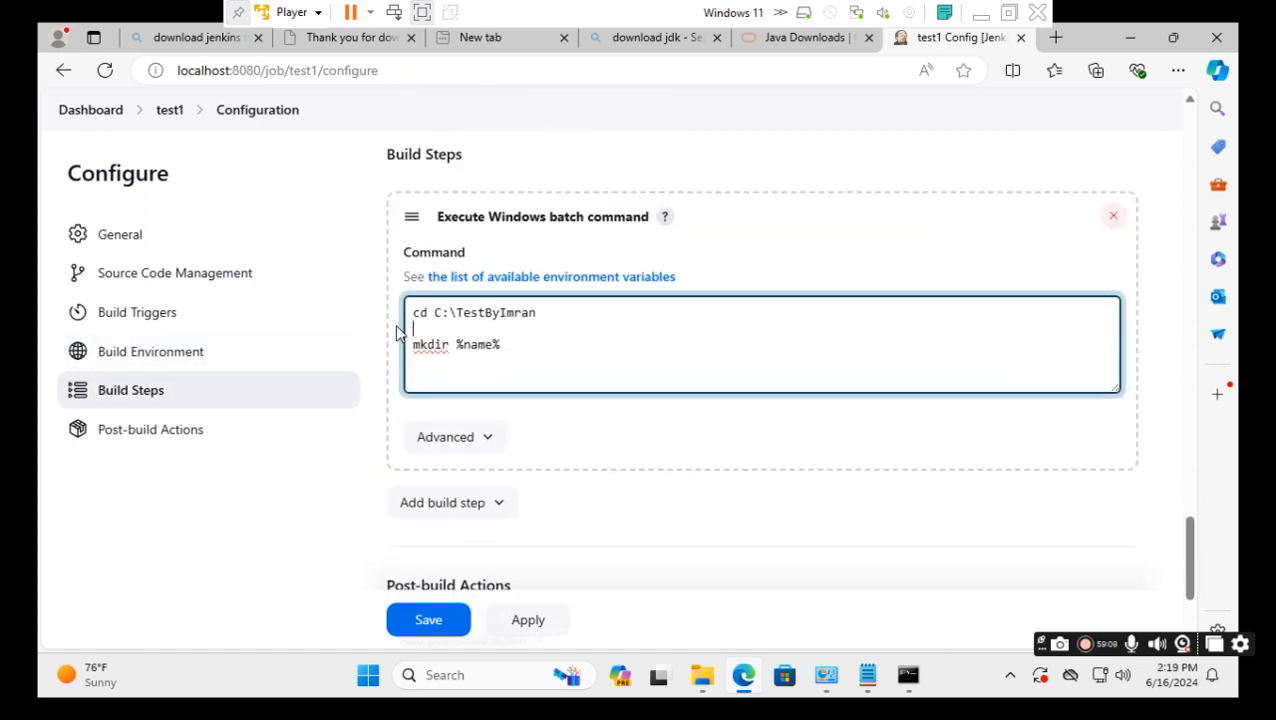
left_click(545, 318)
key("Delete")
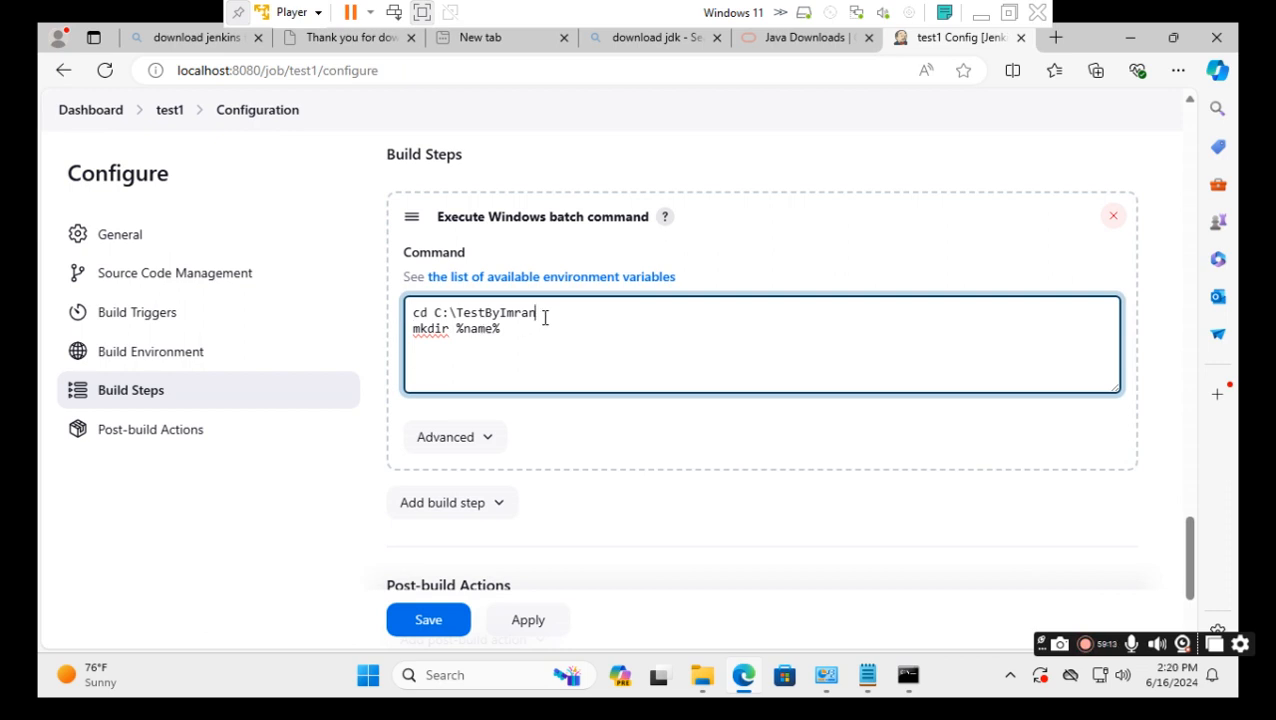
left_click(430, 621)
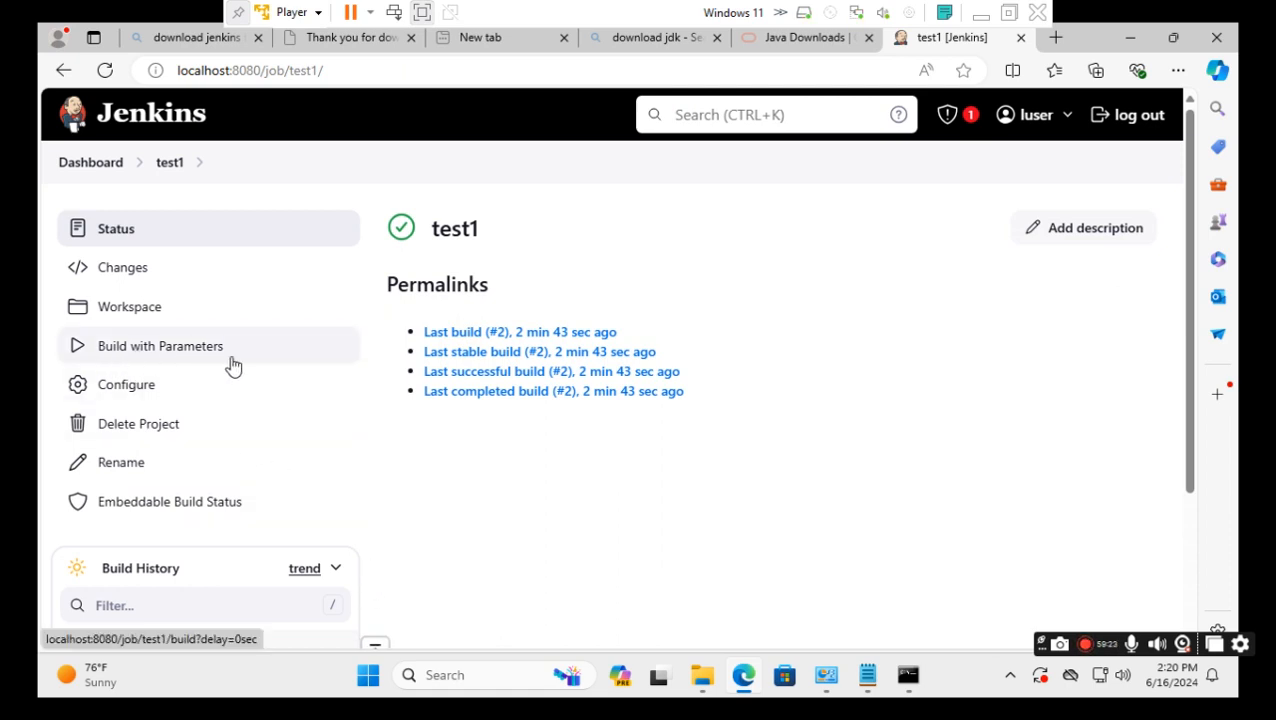
Build test1 with the name parameter changed from imran to limon and check build #3 in history.
left_click(190, 347)
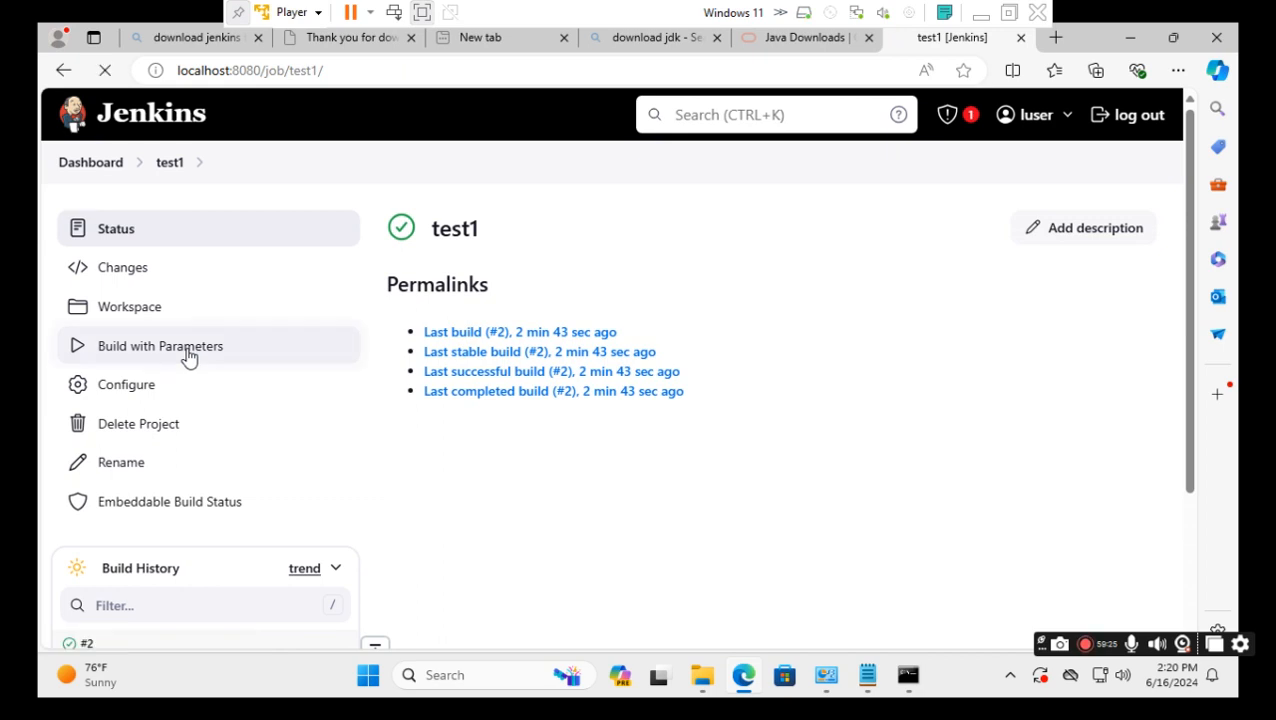
left_click(447, 356)
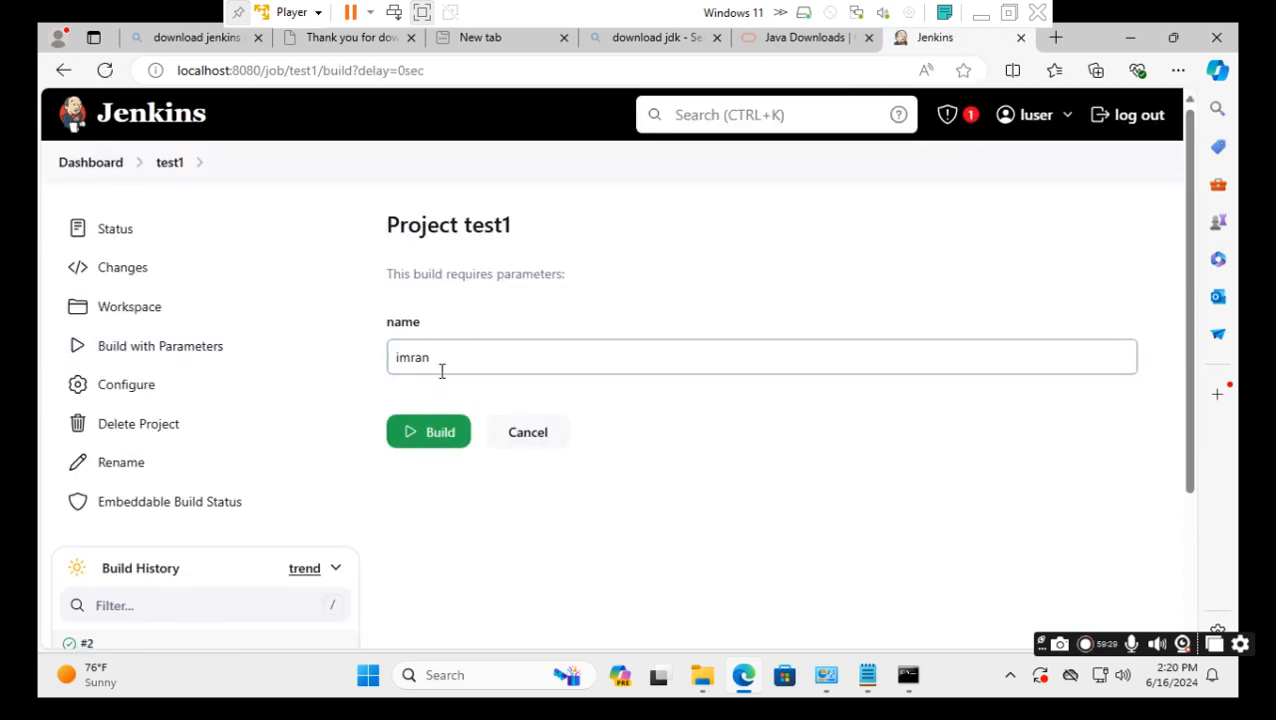
double_click(441, 356)
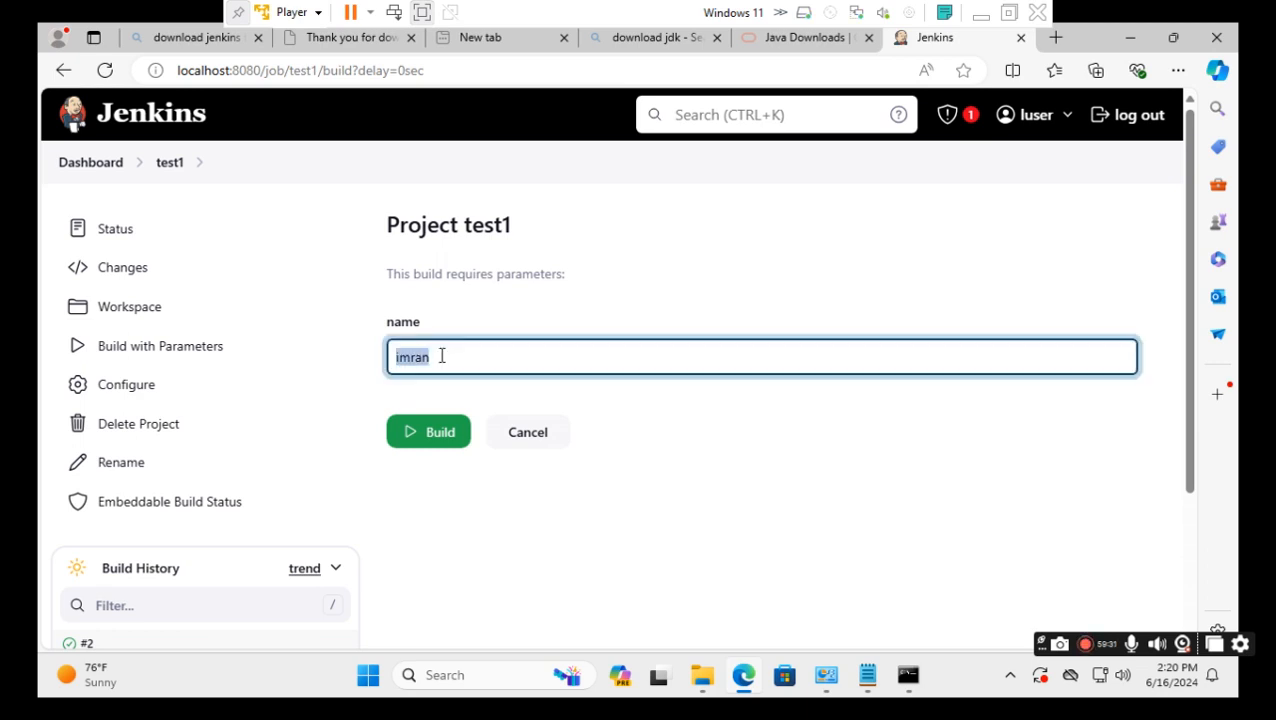
key("BackSpace")
type("limon")
left_click(452, 550)
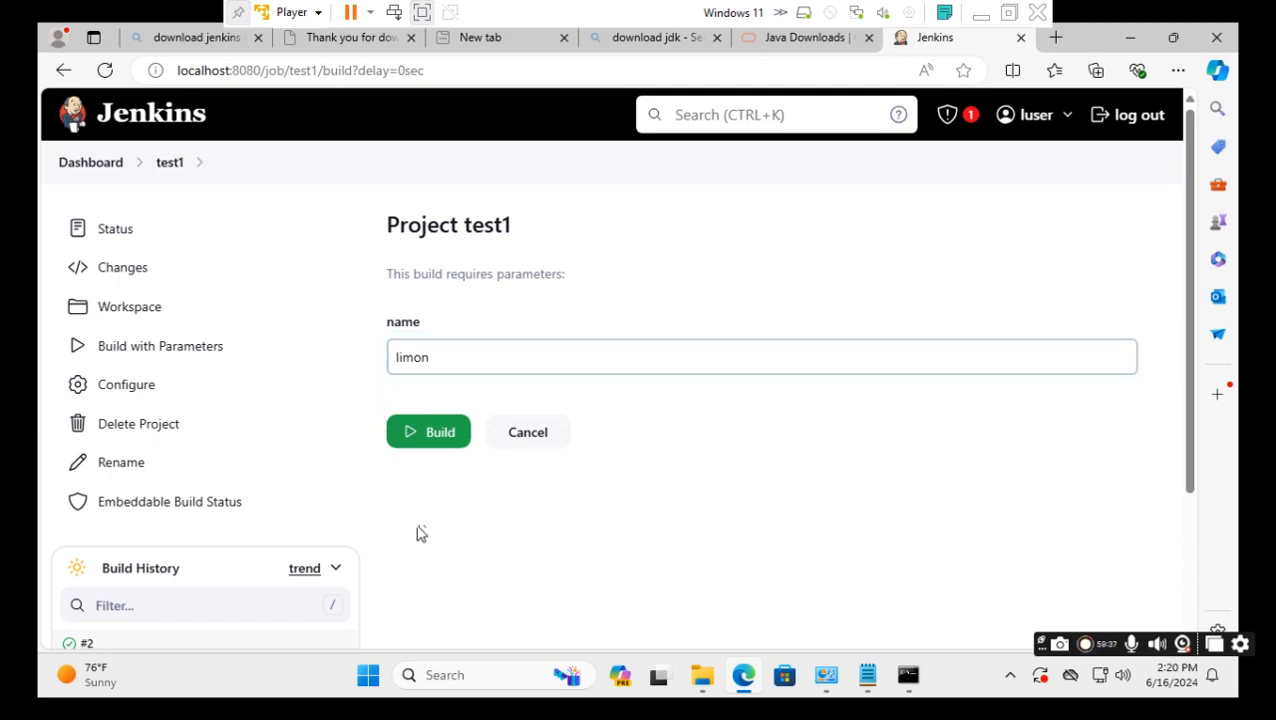
left_click(432, 442)
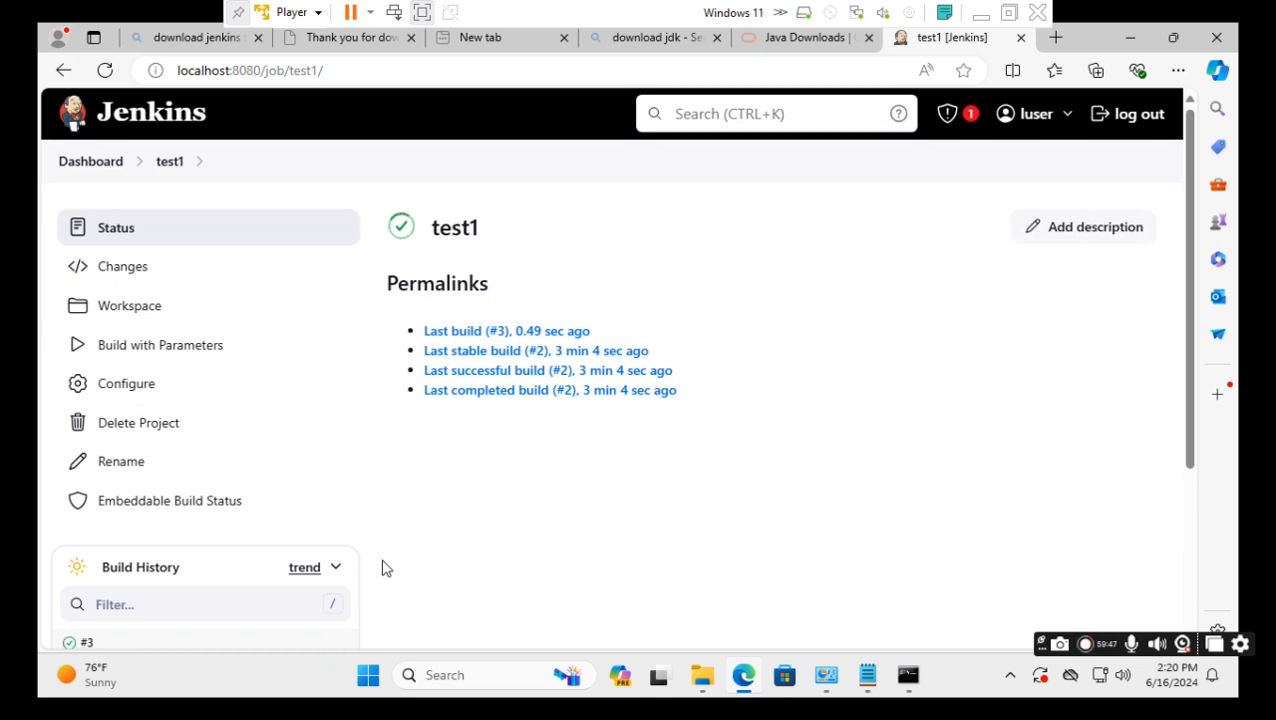
scroll(386, 568, "down", 1)
scroll(368, 588, "down", 1)
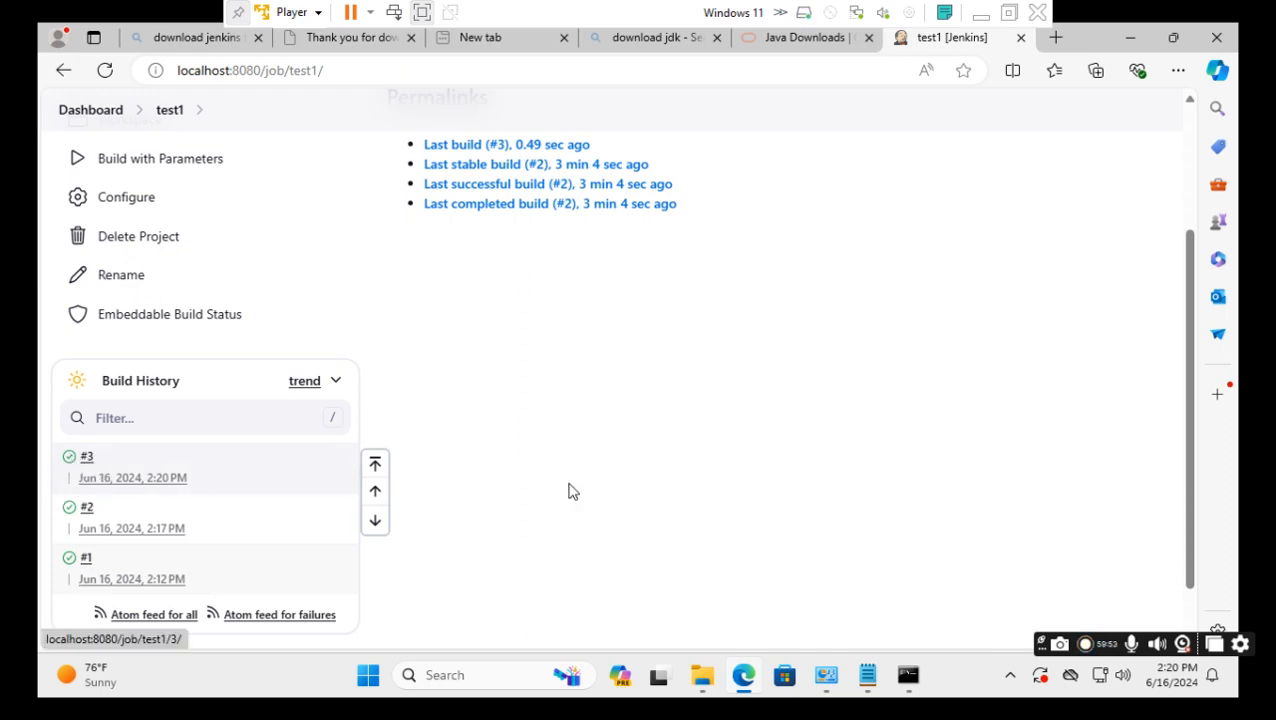
Delete the limon folder from C:\TestByImran in File Explorer, then switch back to Jenkins.
left_click(716, 680)
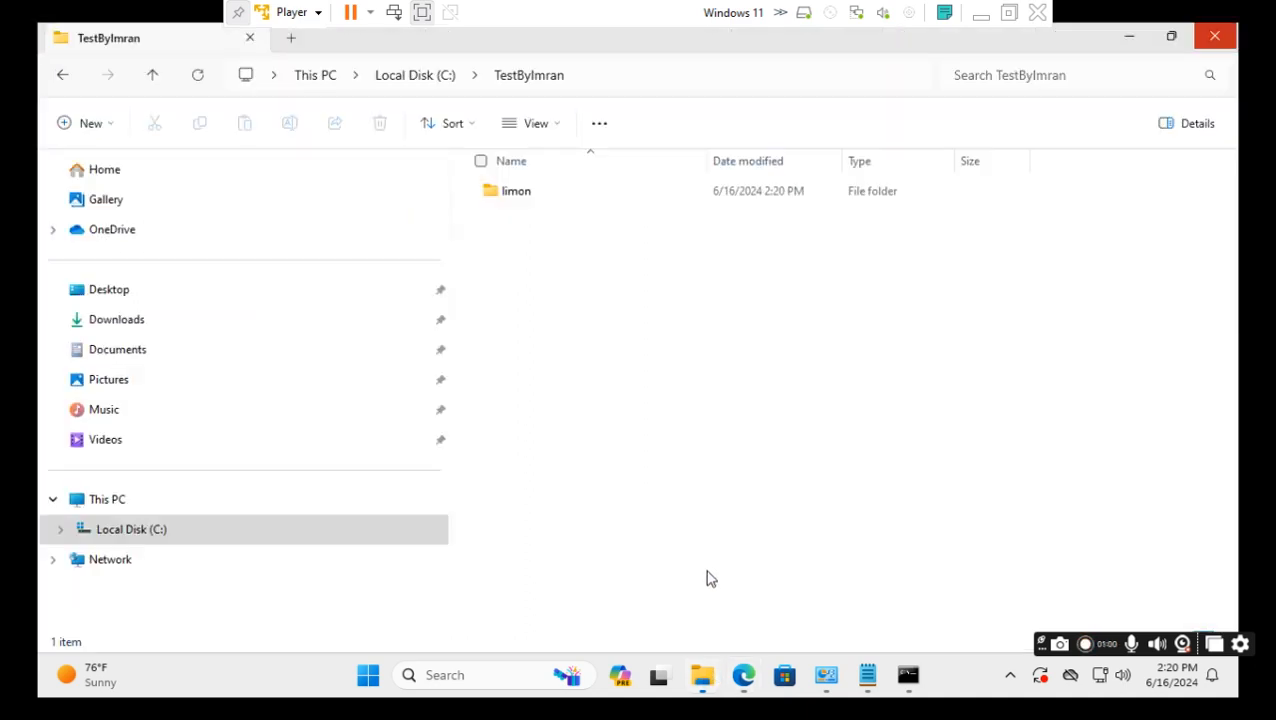
left_click(479, 195)
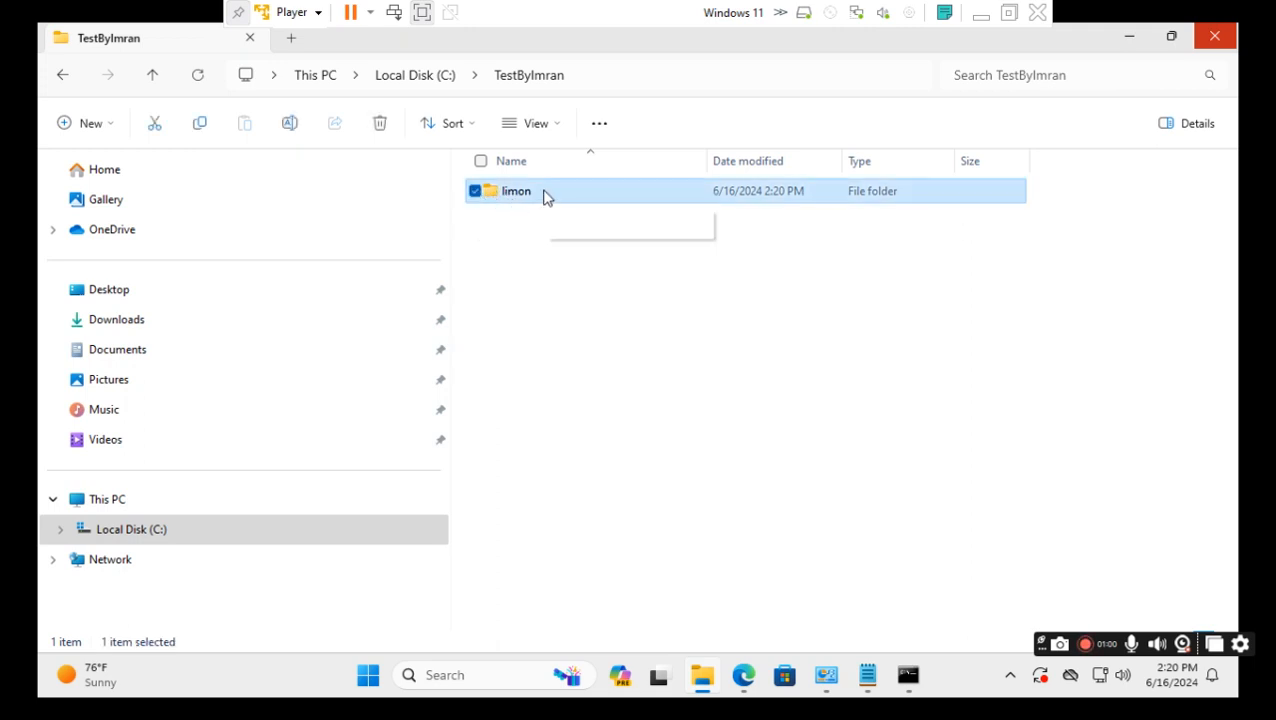
right_click(543, 196)
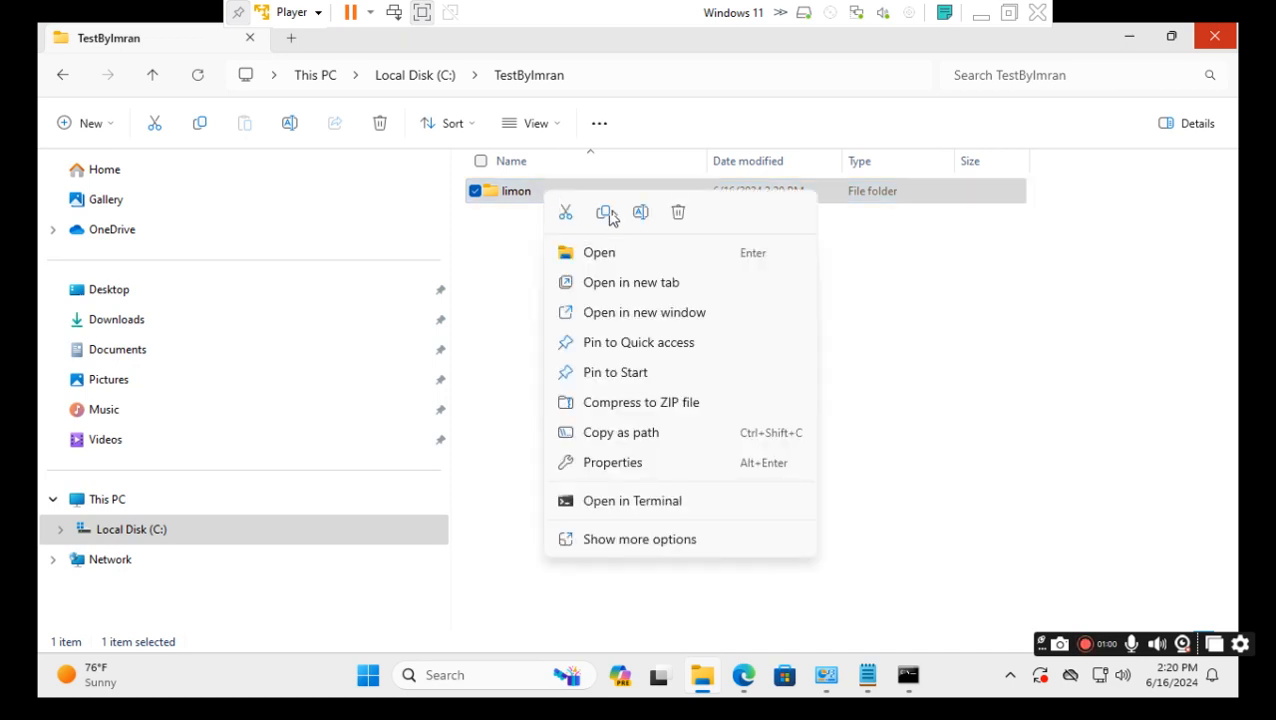
left_click(678, 215)
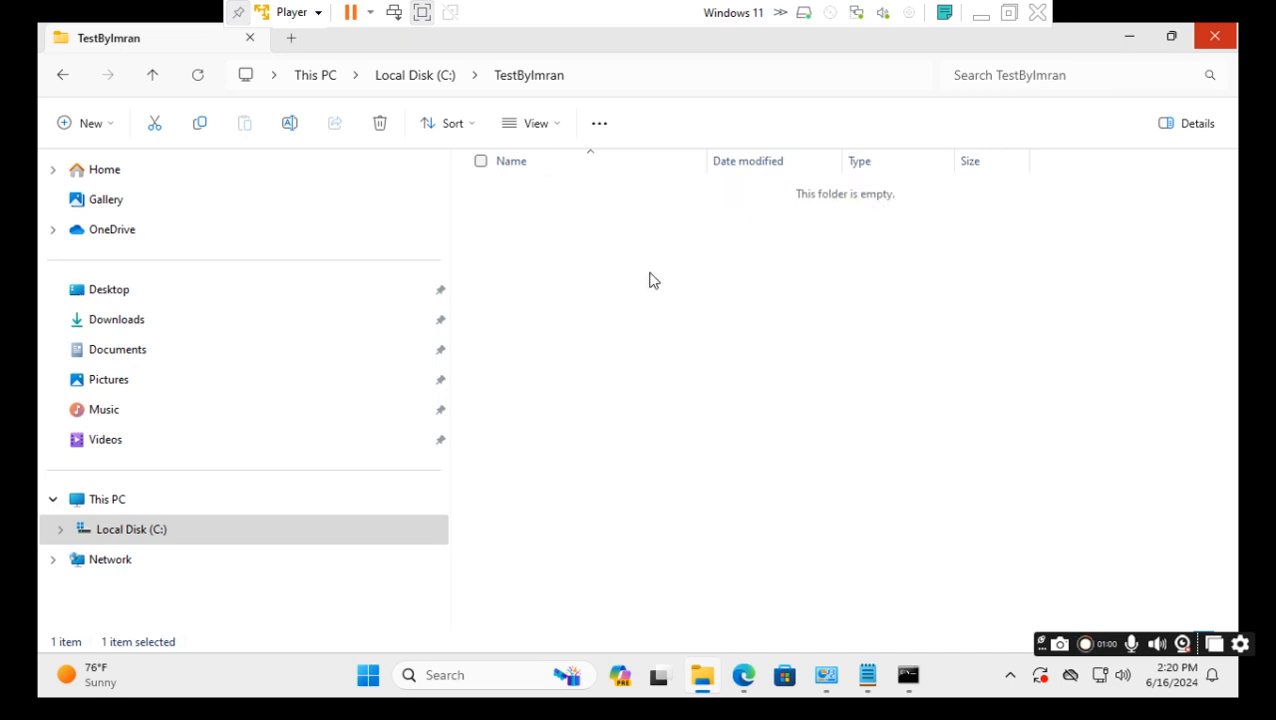
left_click(741, 692)
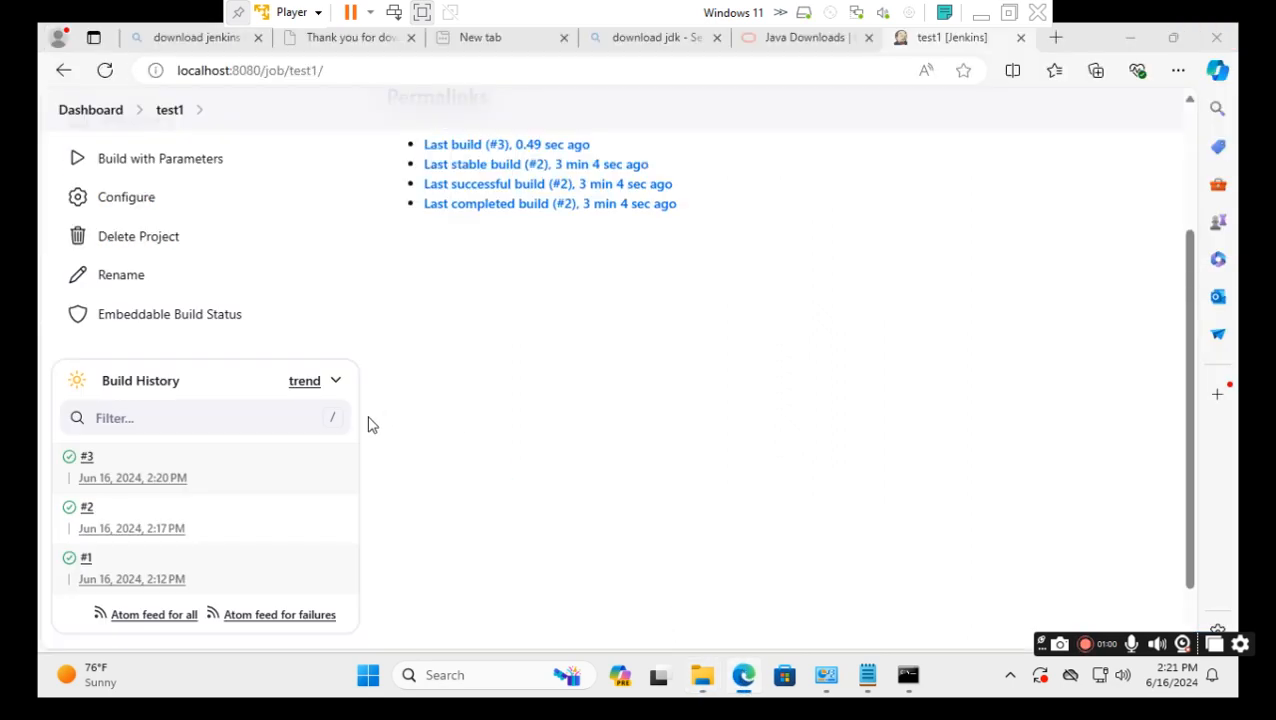
Open test1's configuration and remove the 'name' String Parameter.
scroll(350, 365, "up", 2)
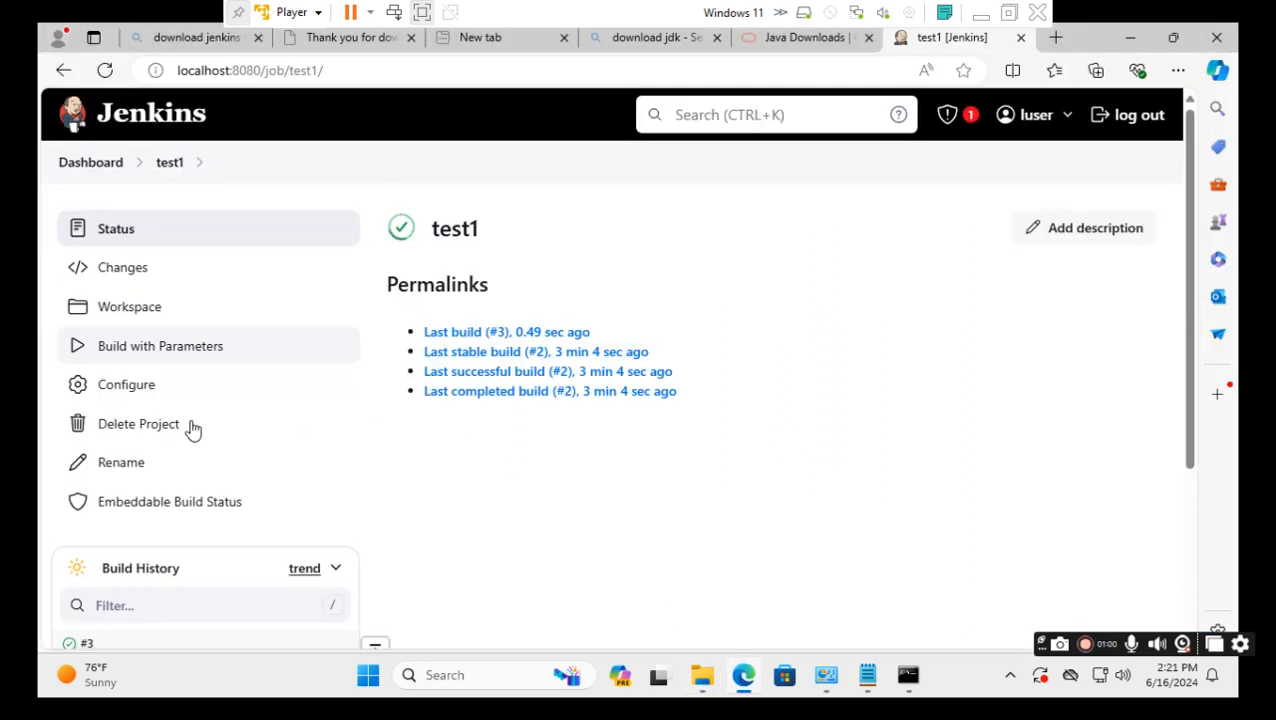
left_click(139, 396)
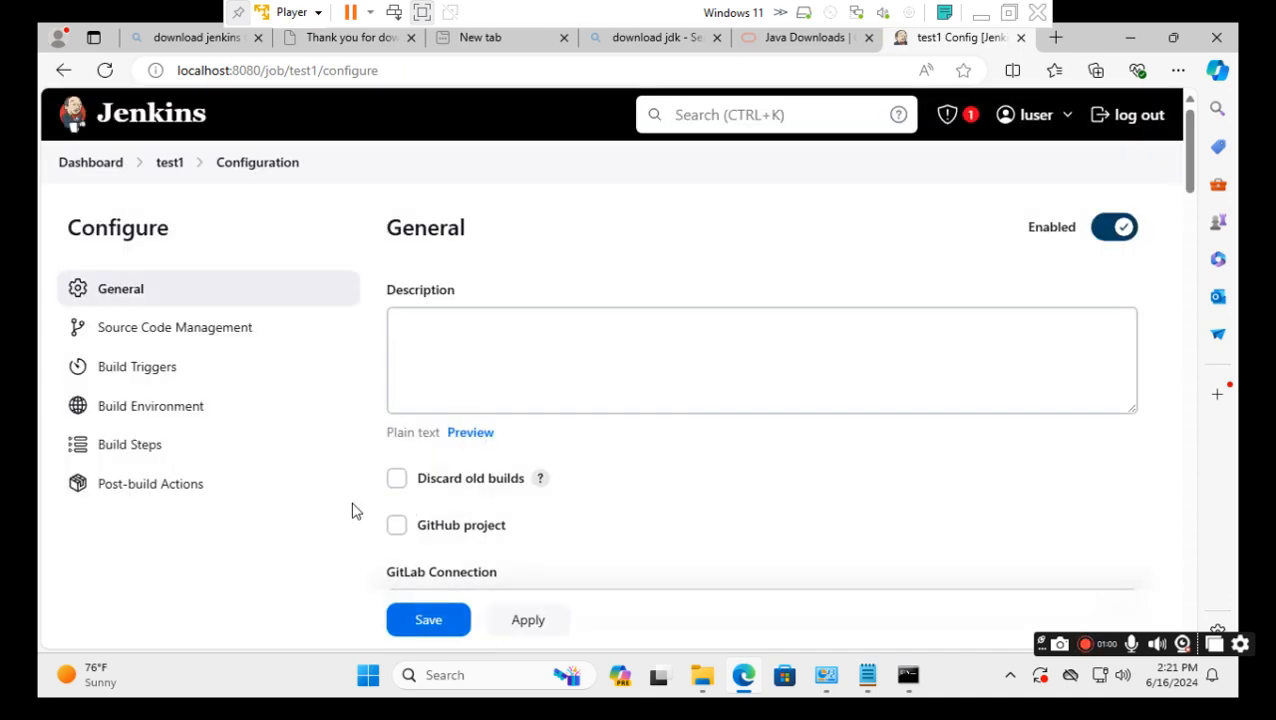
scroll(352, 511, "down", 5)
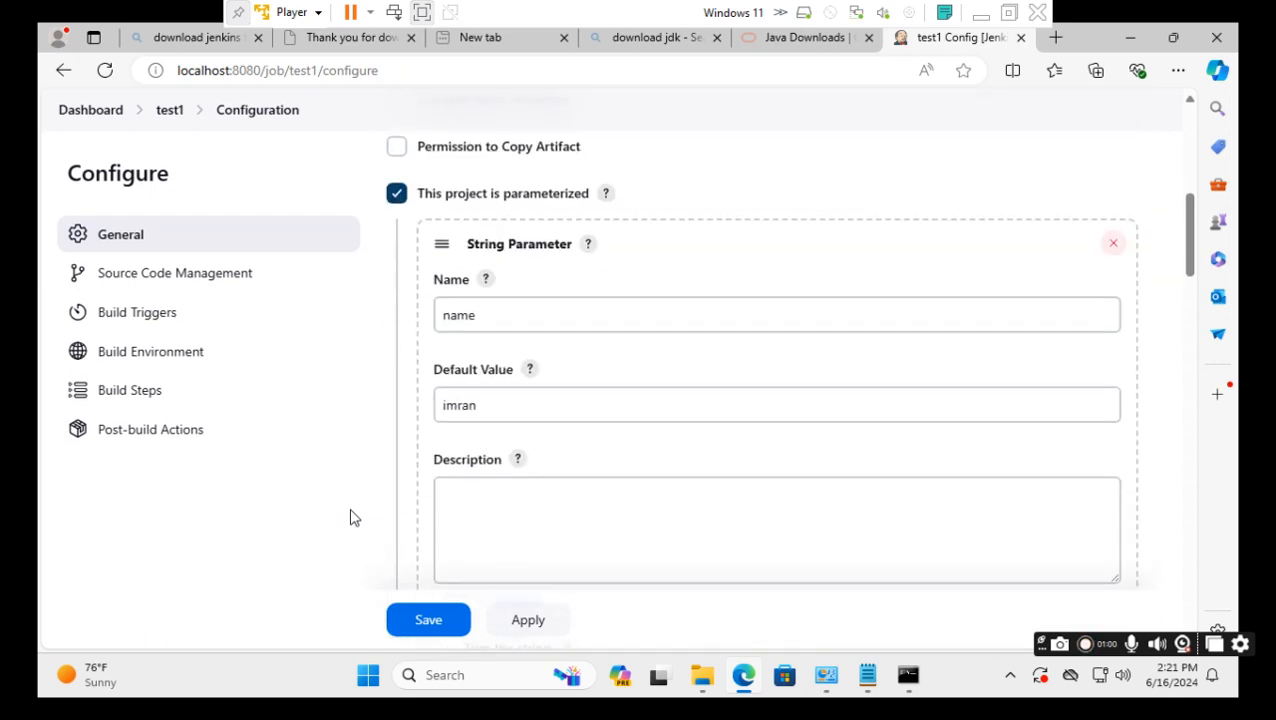
scroll(350, 517, "up", 1)
scroll(368, 480, "down", 1)
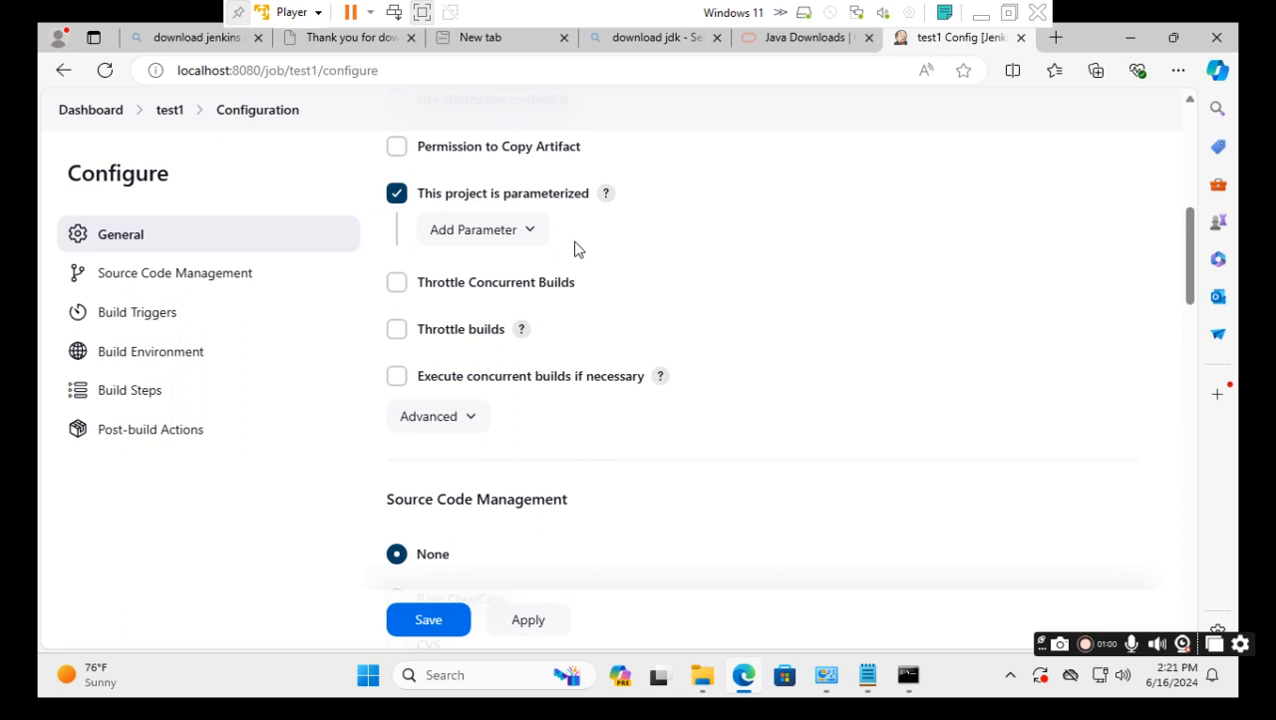
Add a Choice Parameter named 'name' with choices md, shahajada, imran and mdimran, one per line.
left_click(533, 237)
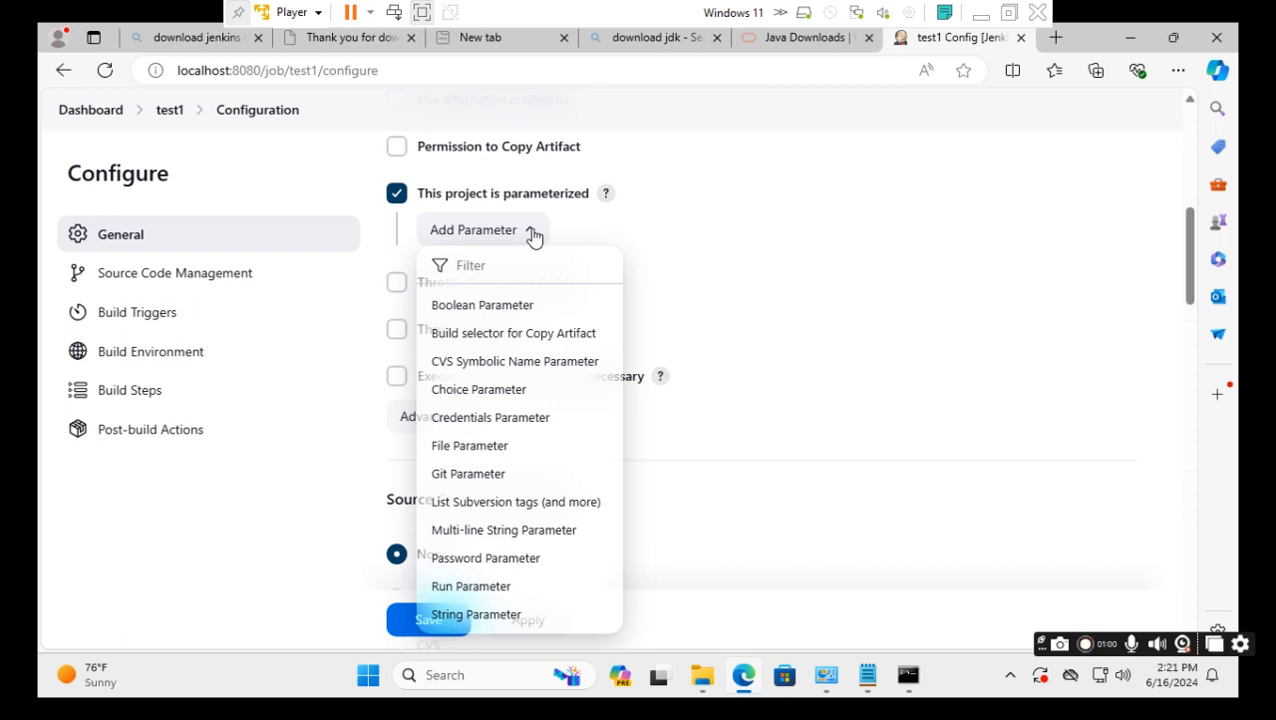
scroll(541, 485, "down", 1)
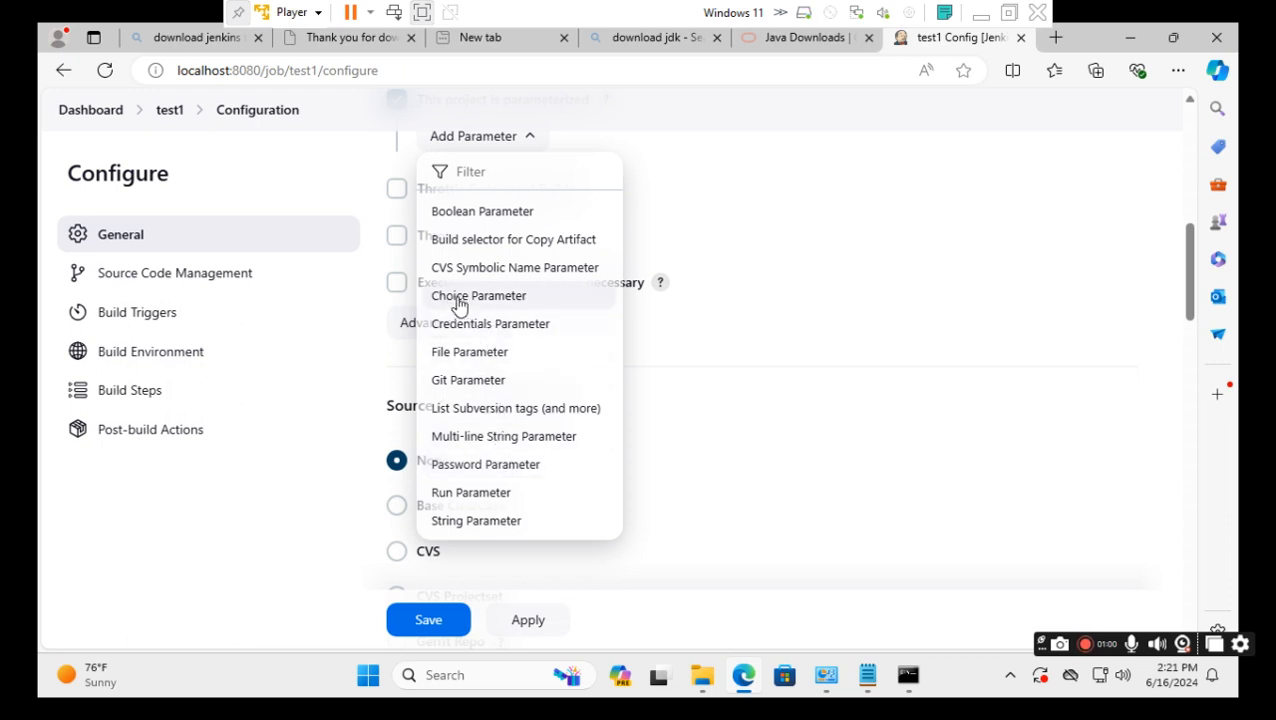
left_click(499, 299)
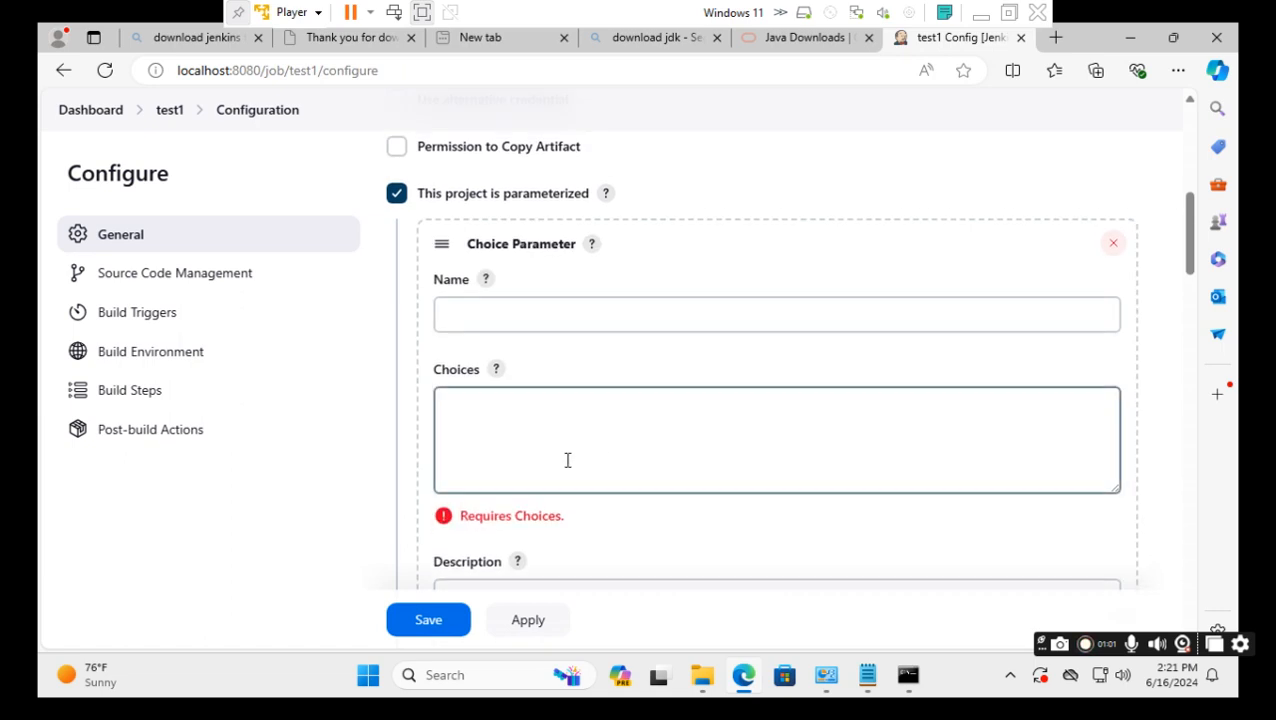
left_click(485, 315)
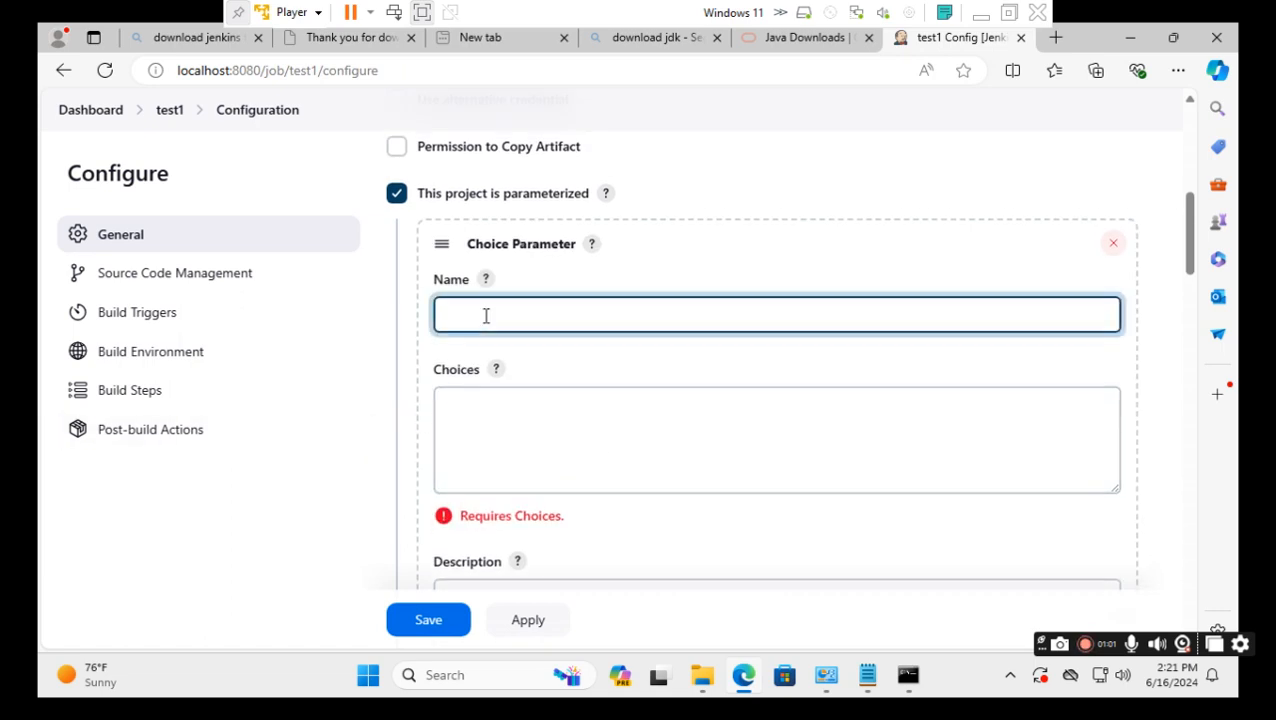
type("name")
left_click(484, 415)
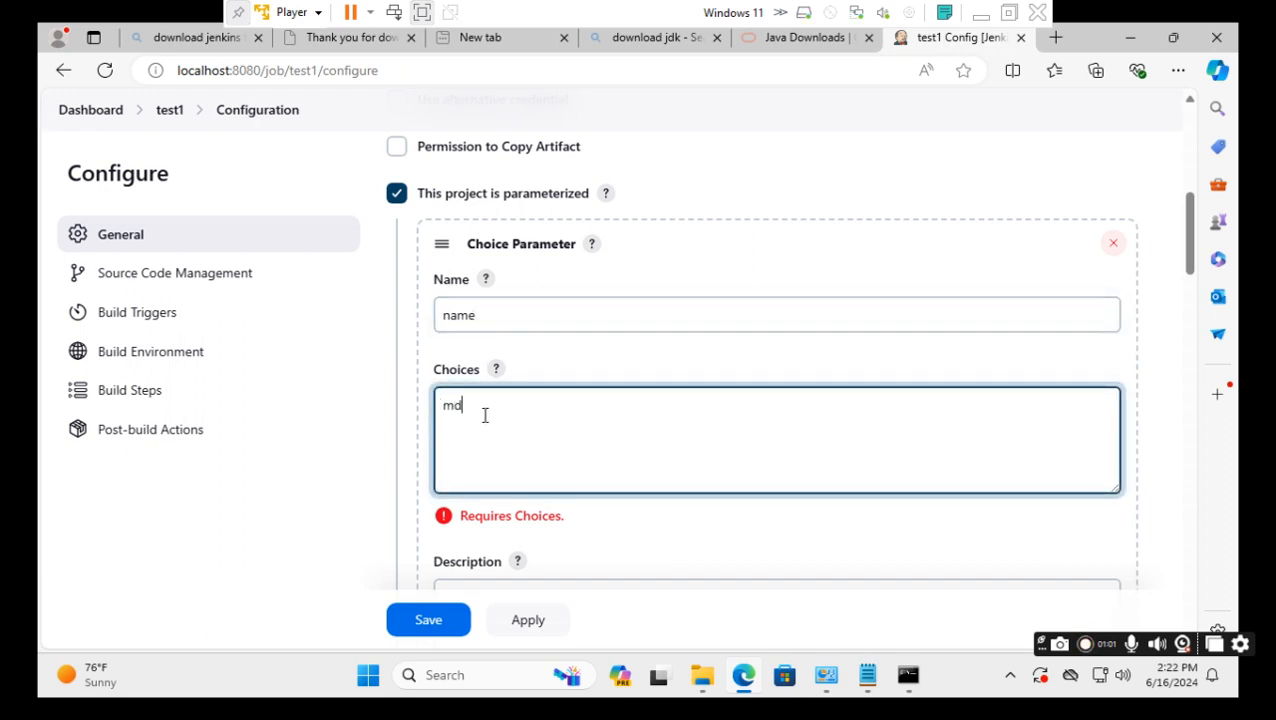
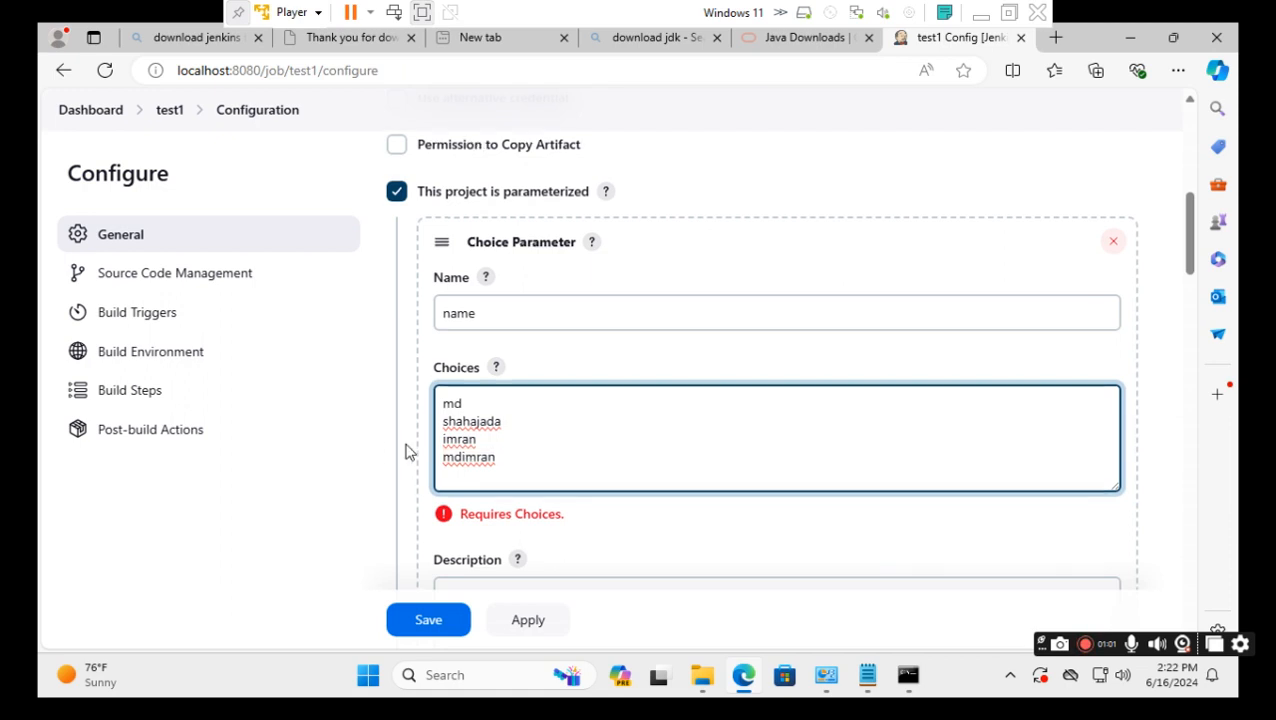
scroll(412, 465, "down", 2)
scroll(416, 470, "down", 1)
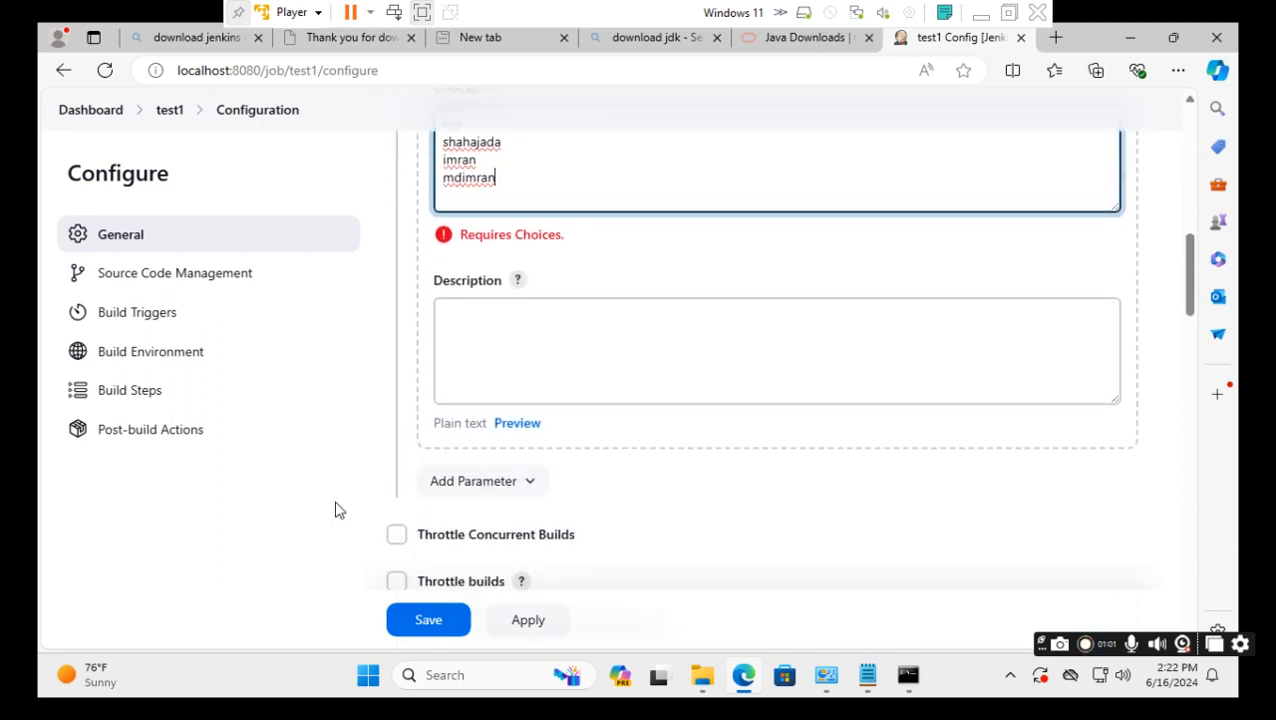
Save the configuration and start a test1 build with mdimran chosen for name.
left_click(432, 622)
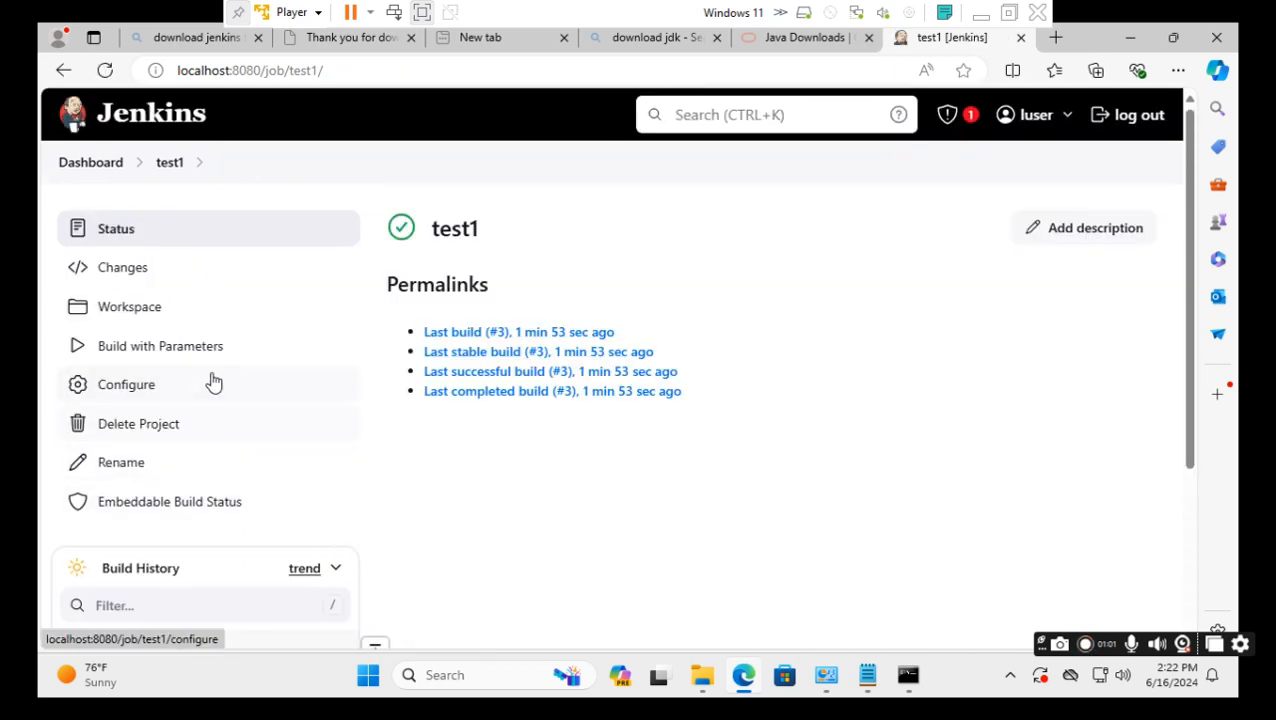
left_click(146, 351)
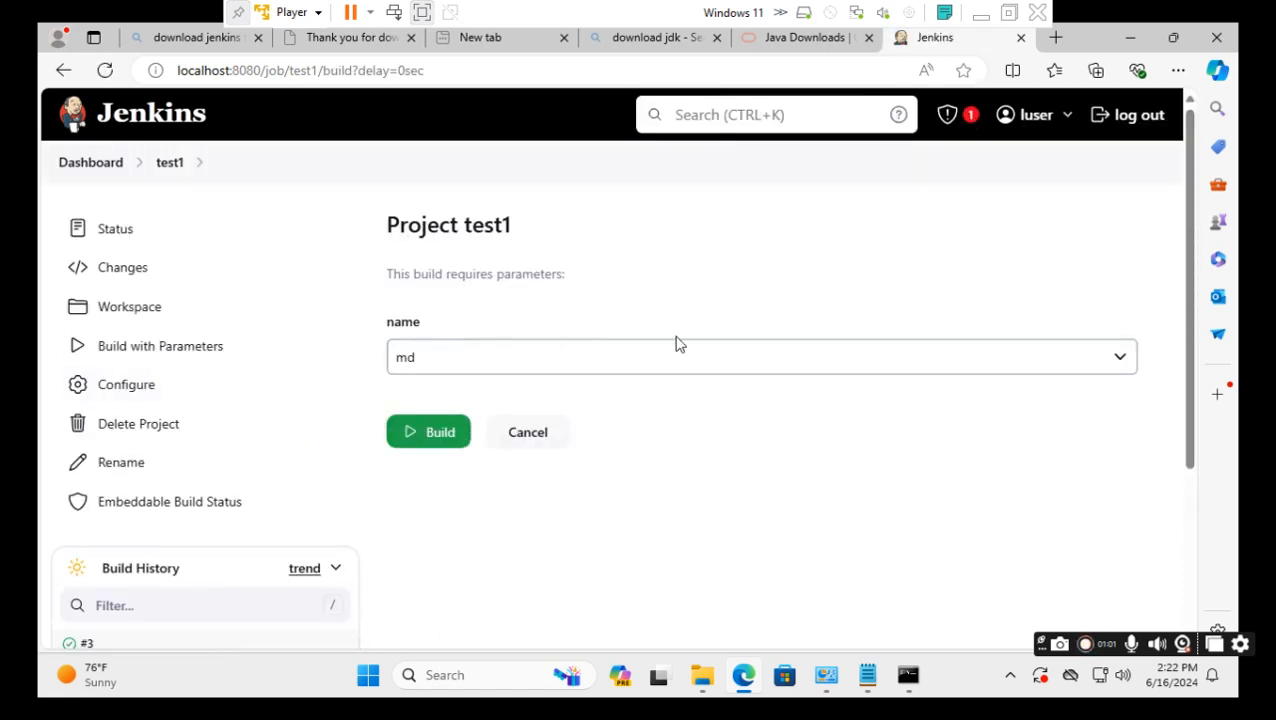
left_click(1122, 362)
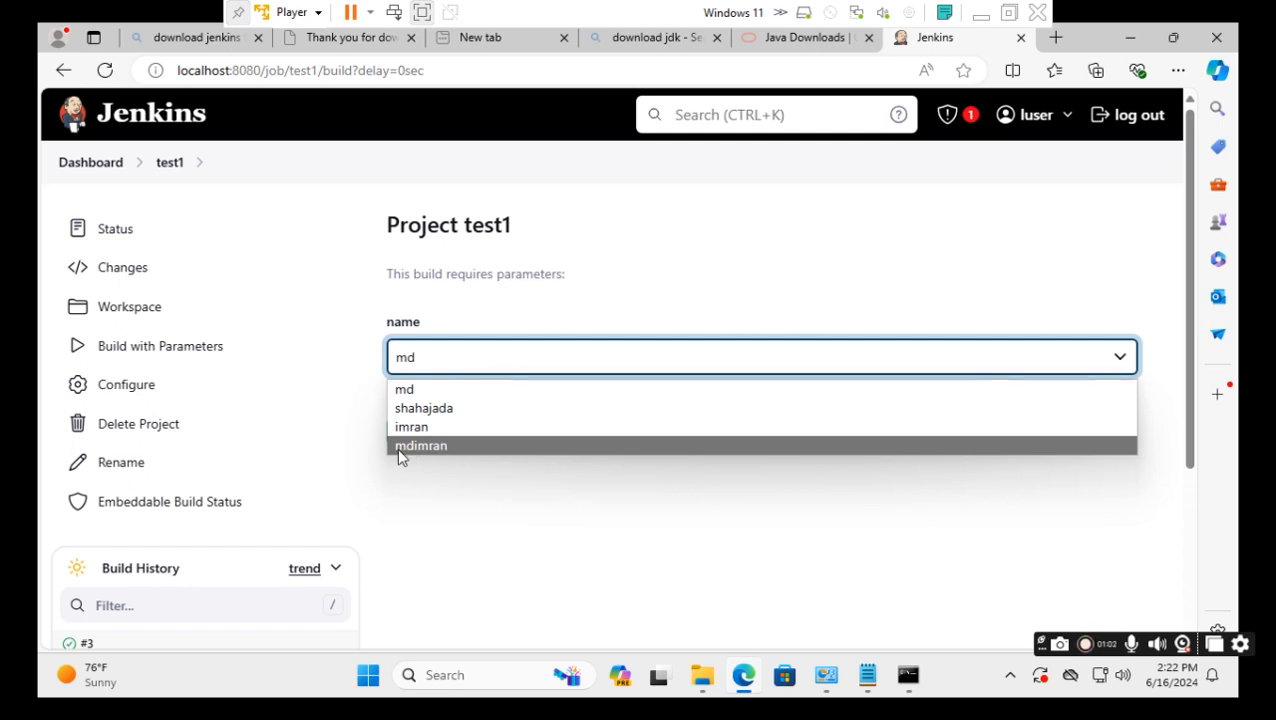
left_click(425, 447)
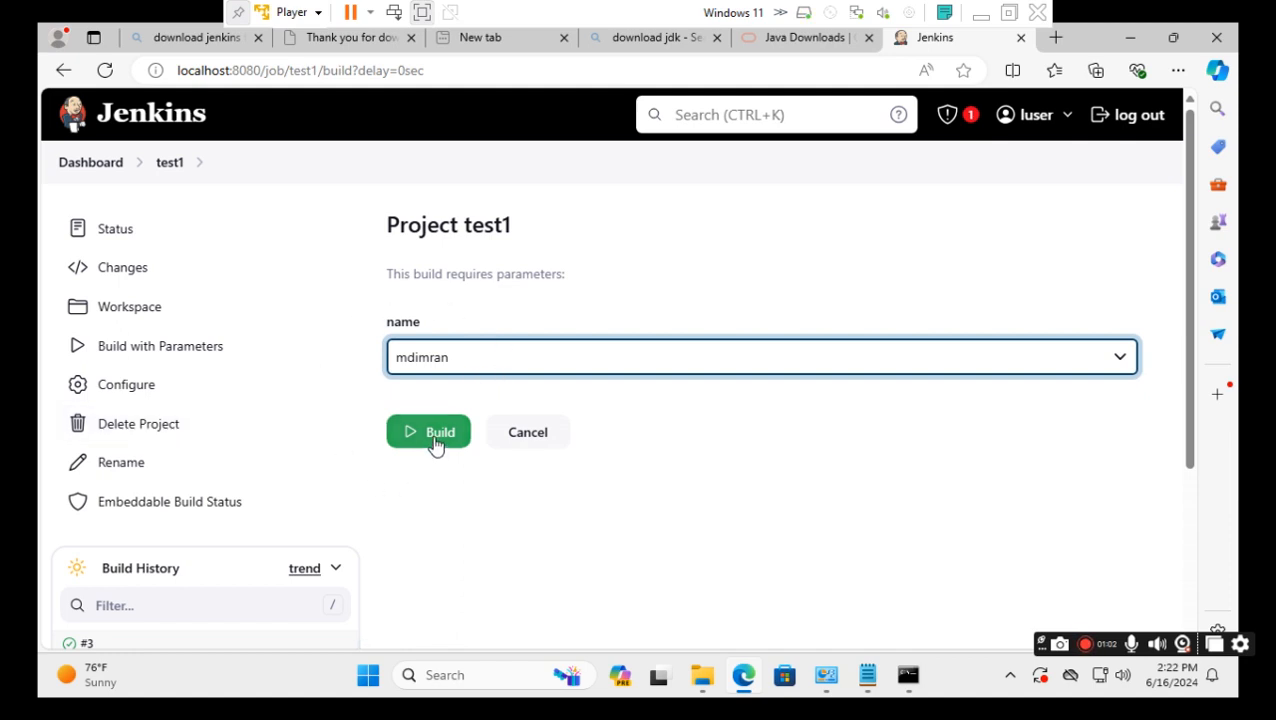
left_click(435, 440)
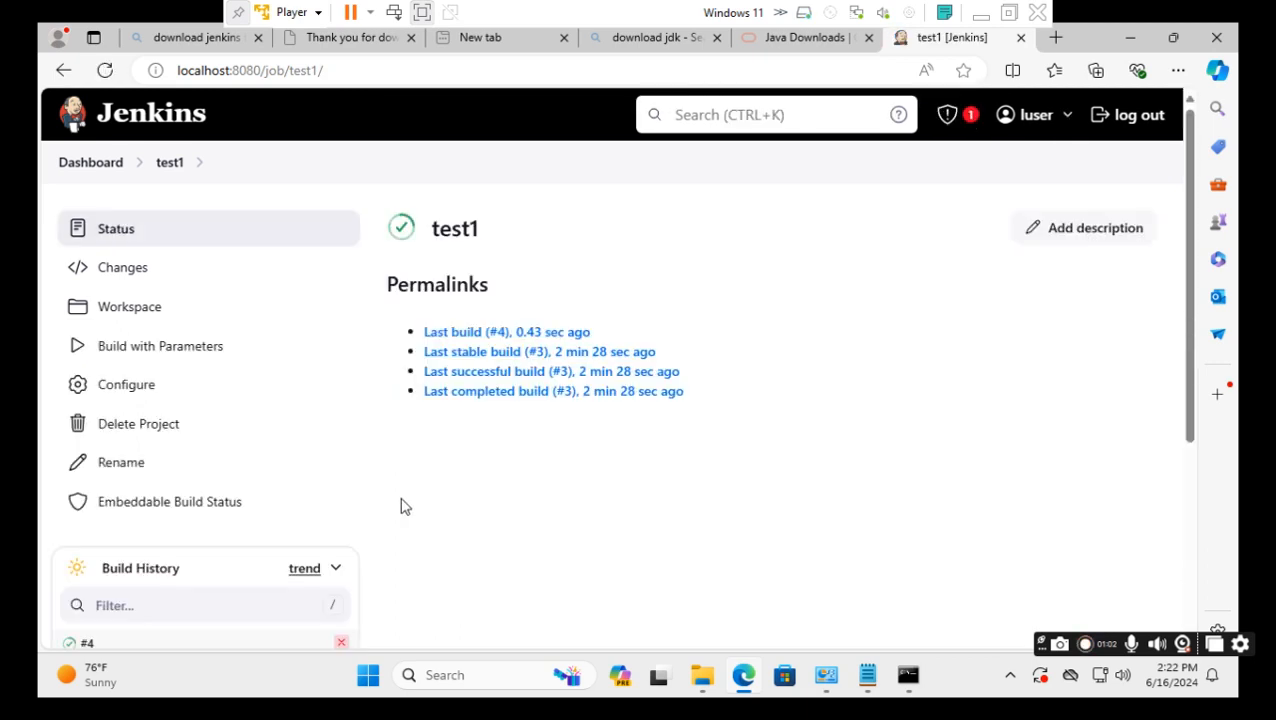
Scroll to Build History to confirm build #4 finished successfully.
scroll(396, 507, "down", 2)
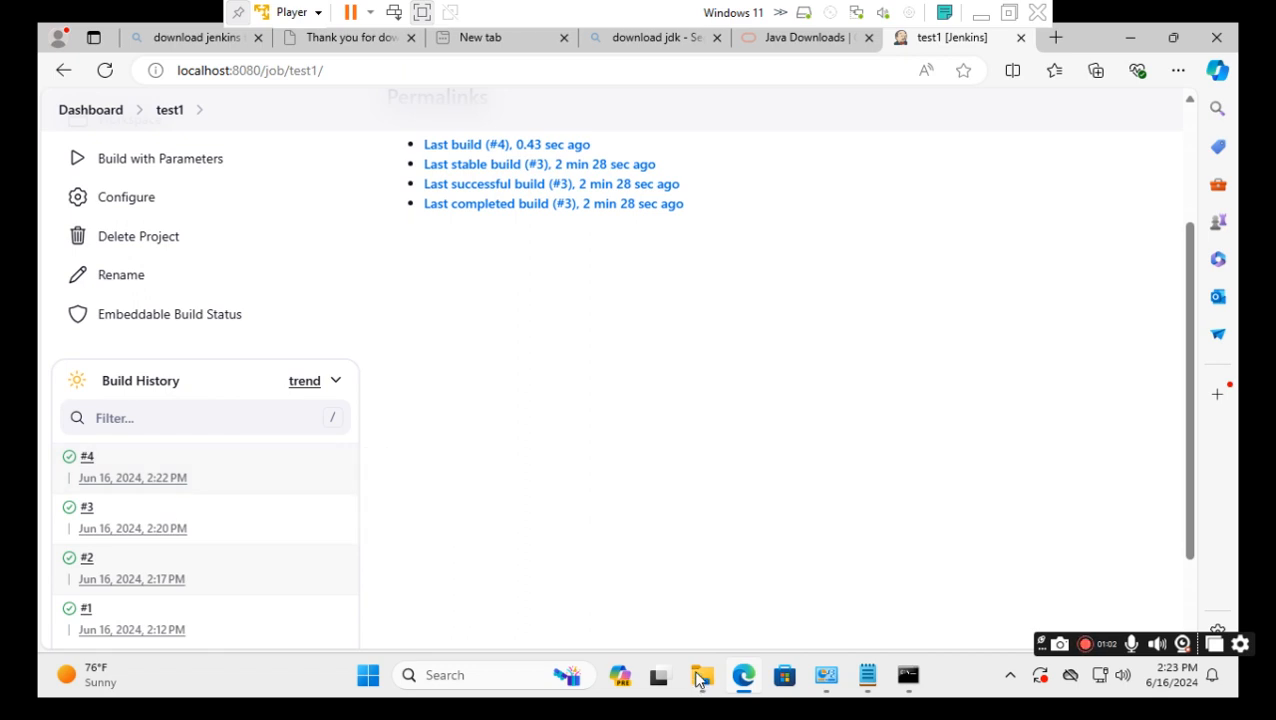
Check that the mdimran folder now exists in C:\TestByImran, then minimise the VMware Player window.
mouse_move(699, 680)
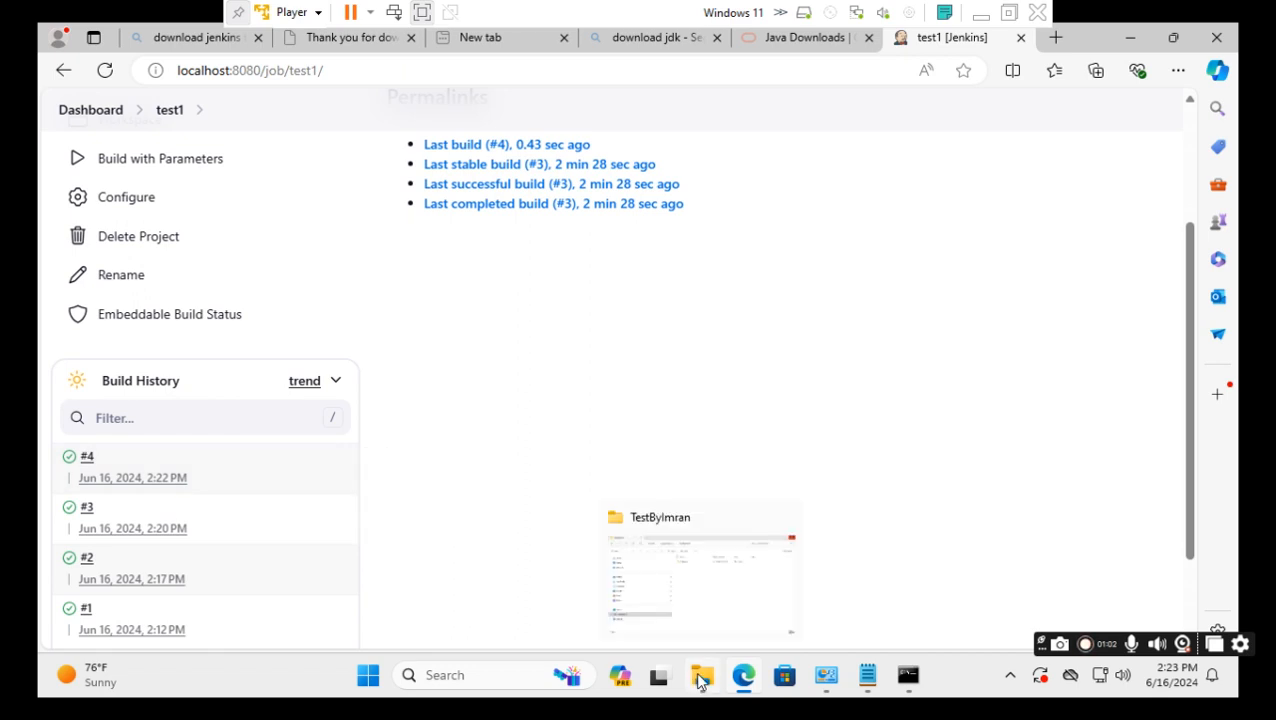
left_click(697, 622)
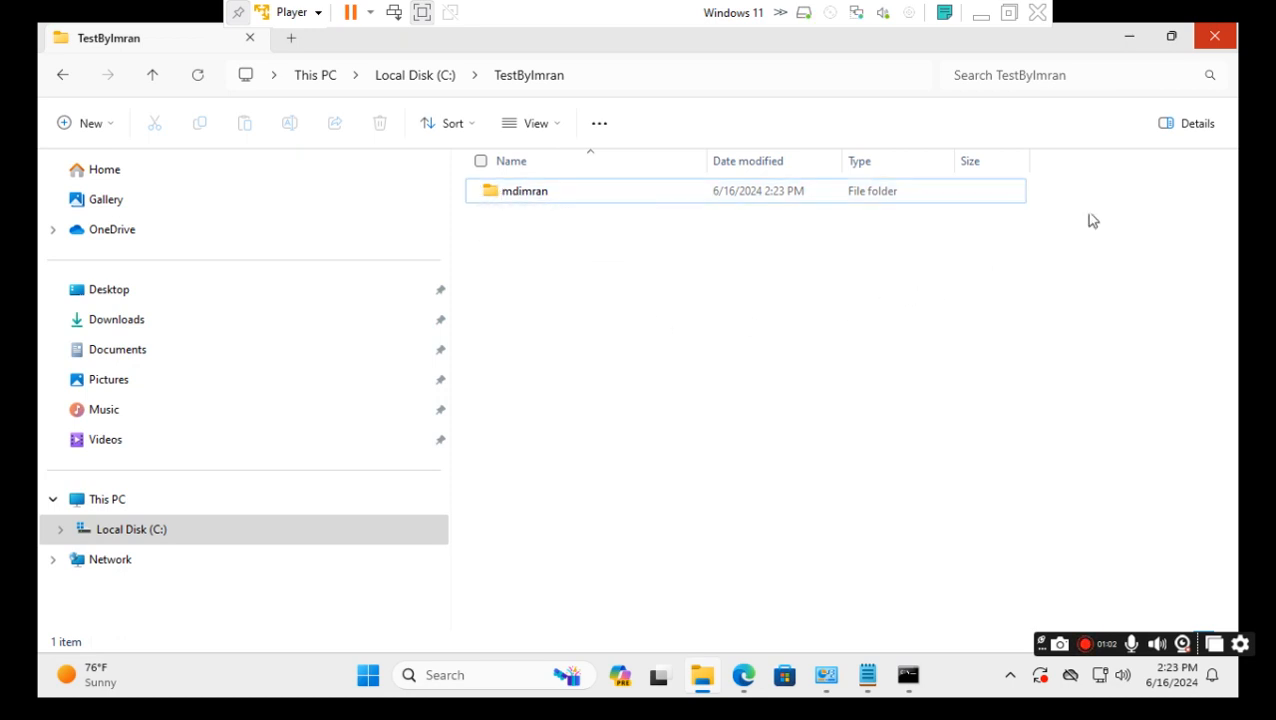
left_click(978, 16)
Make item e, 'Leverage code in the Jenkins Job', bold and green like the other items.
left_click_drag(735, 490, 447, 495)
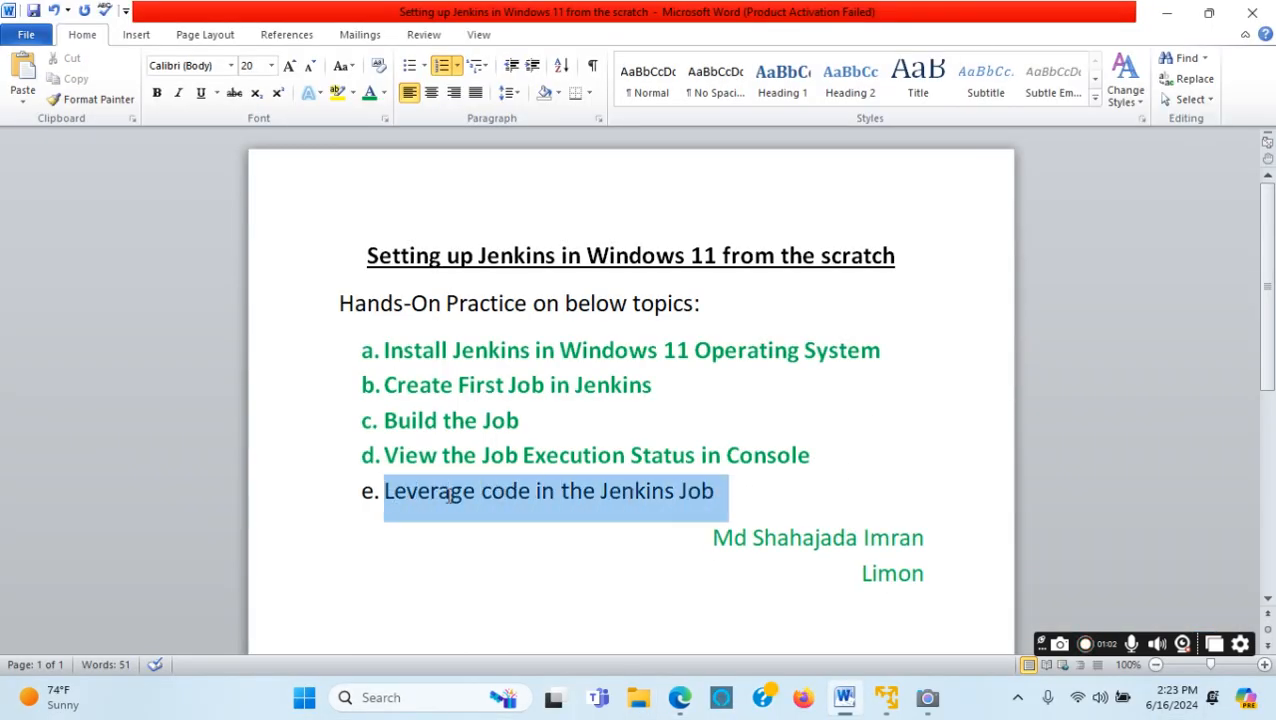
left_click(367, 95)
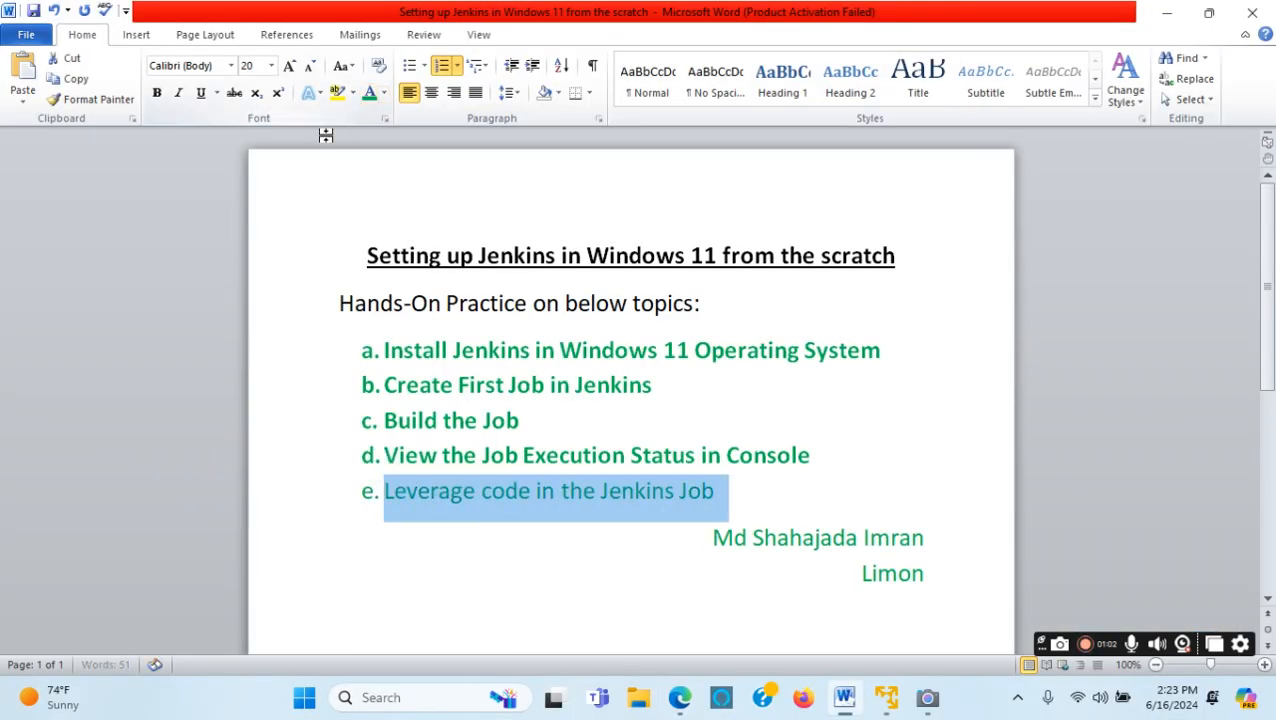
left_click(157, 93)
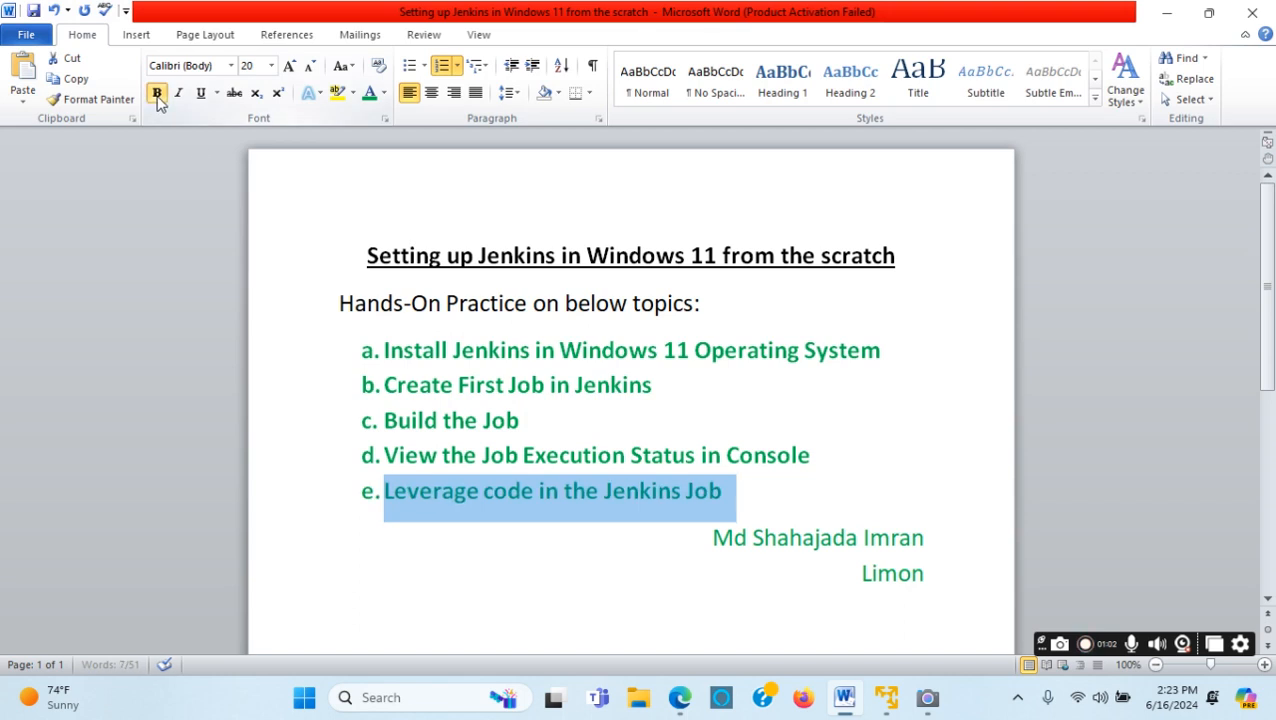
left_click(825, 440)
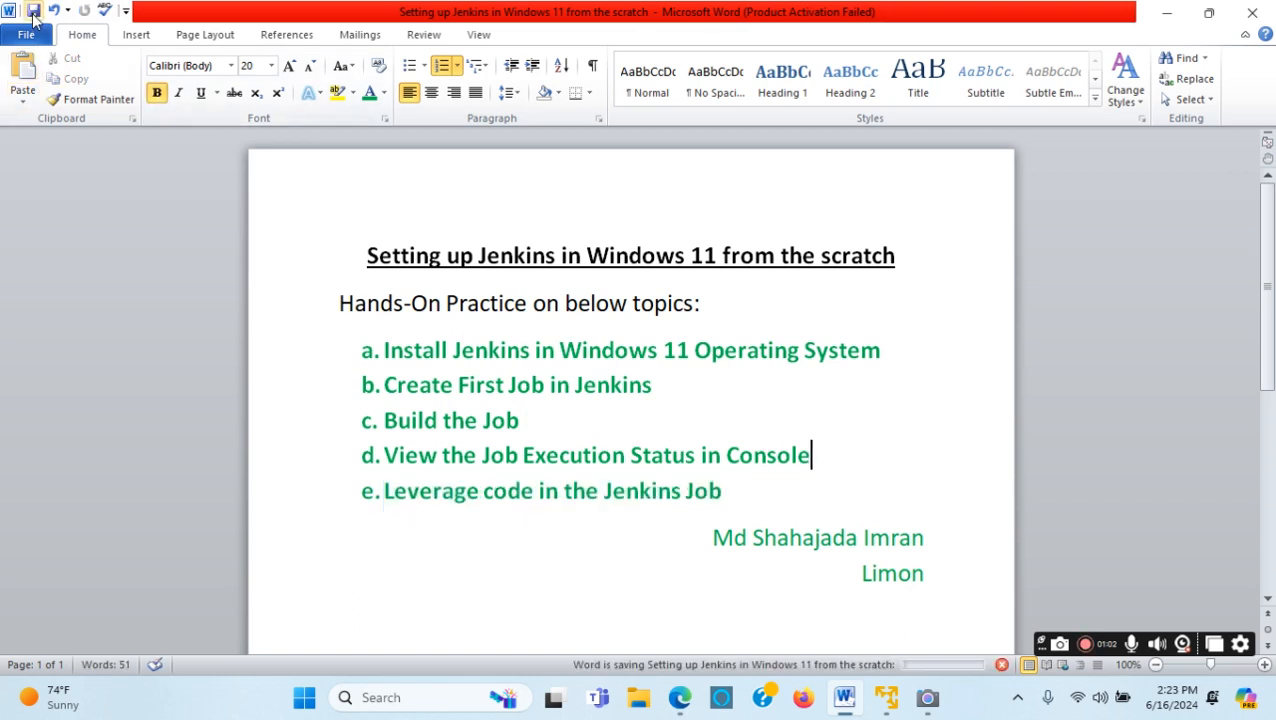
Briefly open and minimise the Camera app, then close Word and the Edge Bing window.
left_click(1166, 13)
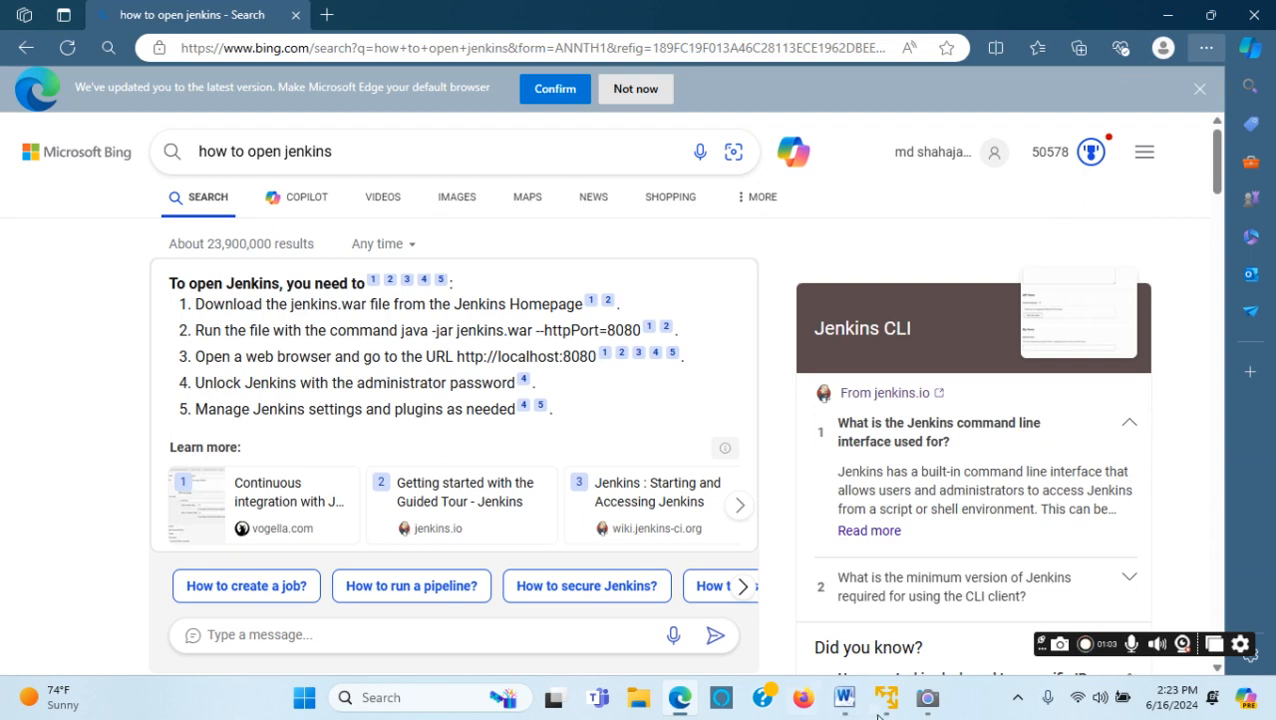
mouse_move(885, 710)
left_click(928, 697)
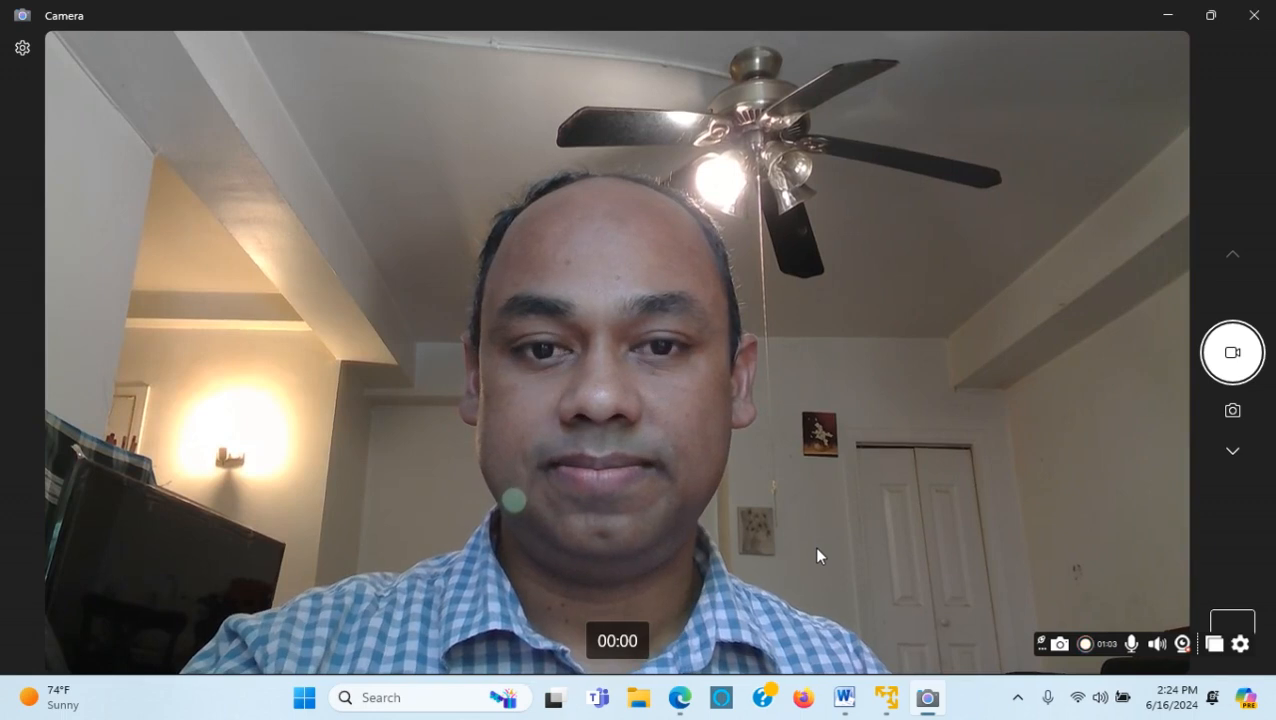
key("alt+Tab")
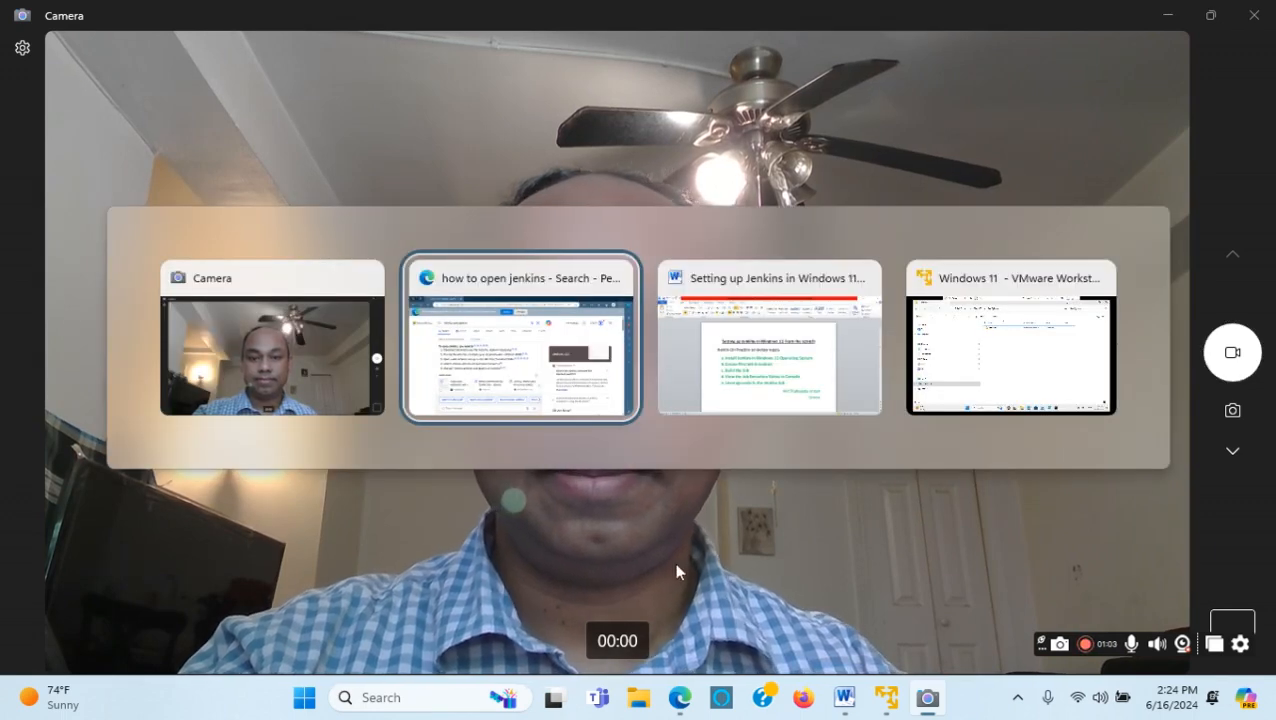
left_click(790, 380)
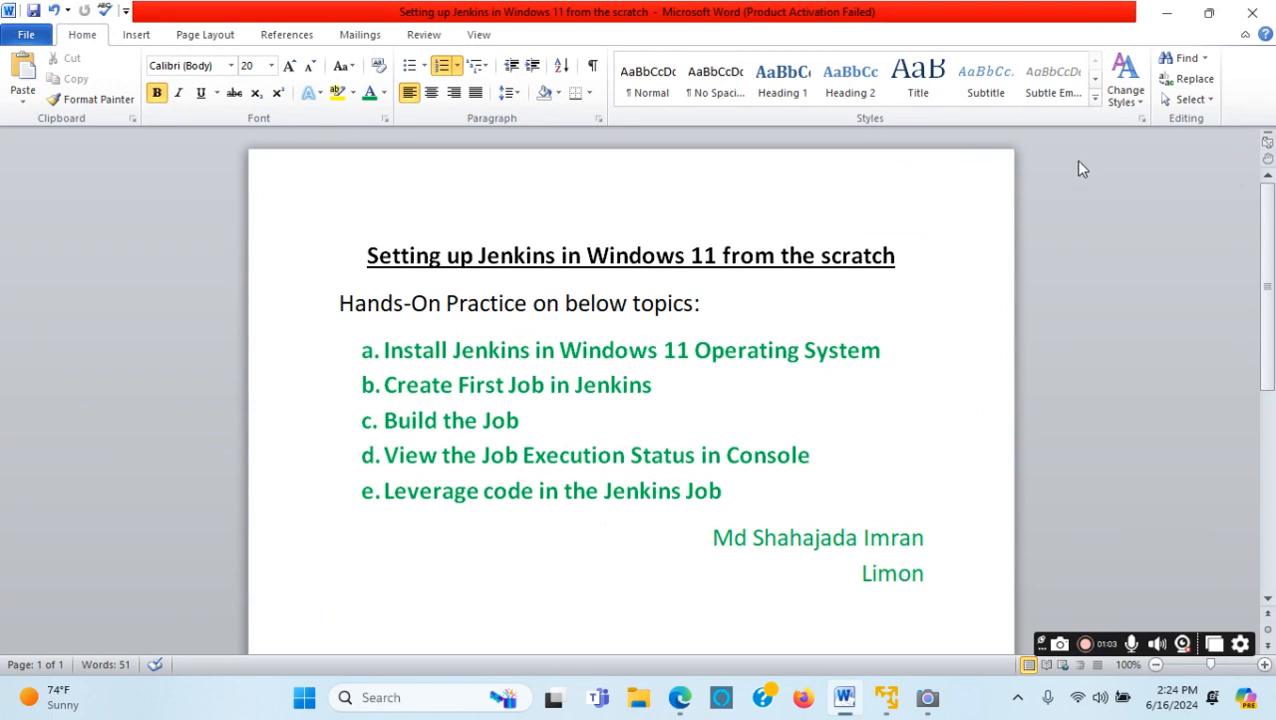
mouse_move(927, 697)
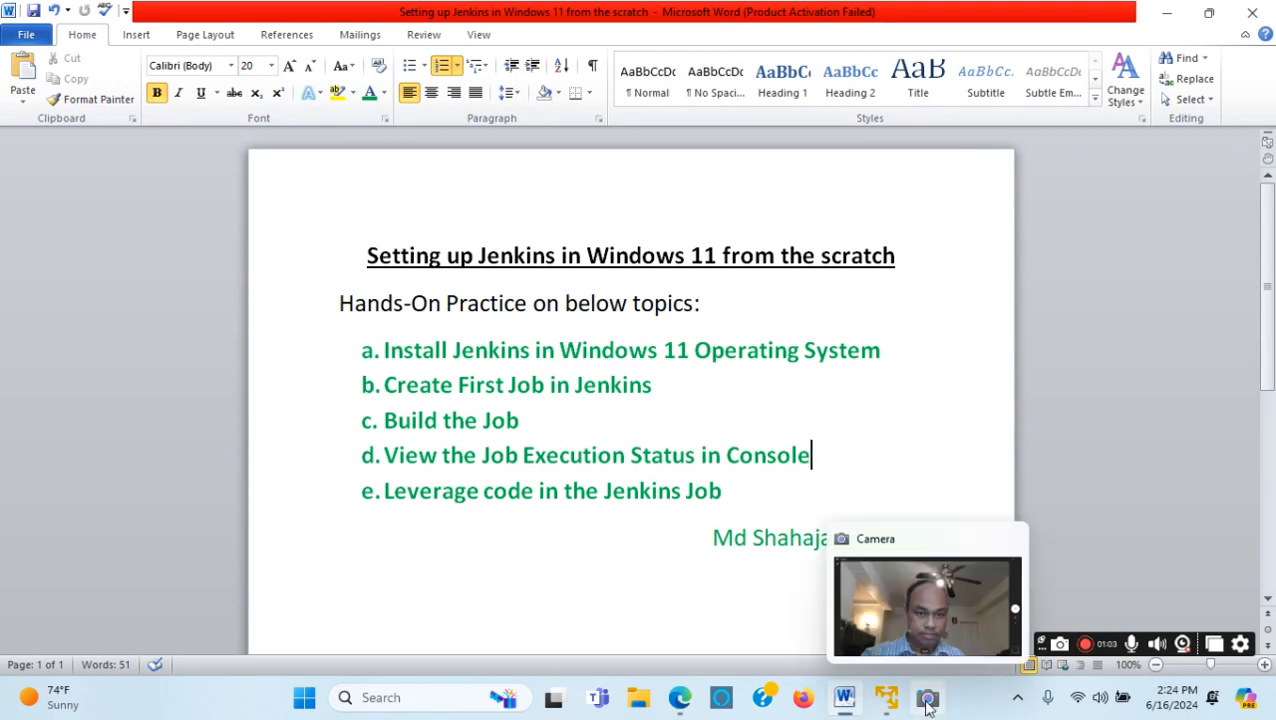
left_click(971, 542)
left_click(1166, 16)
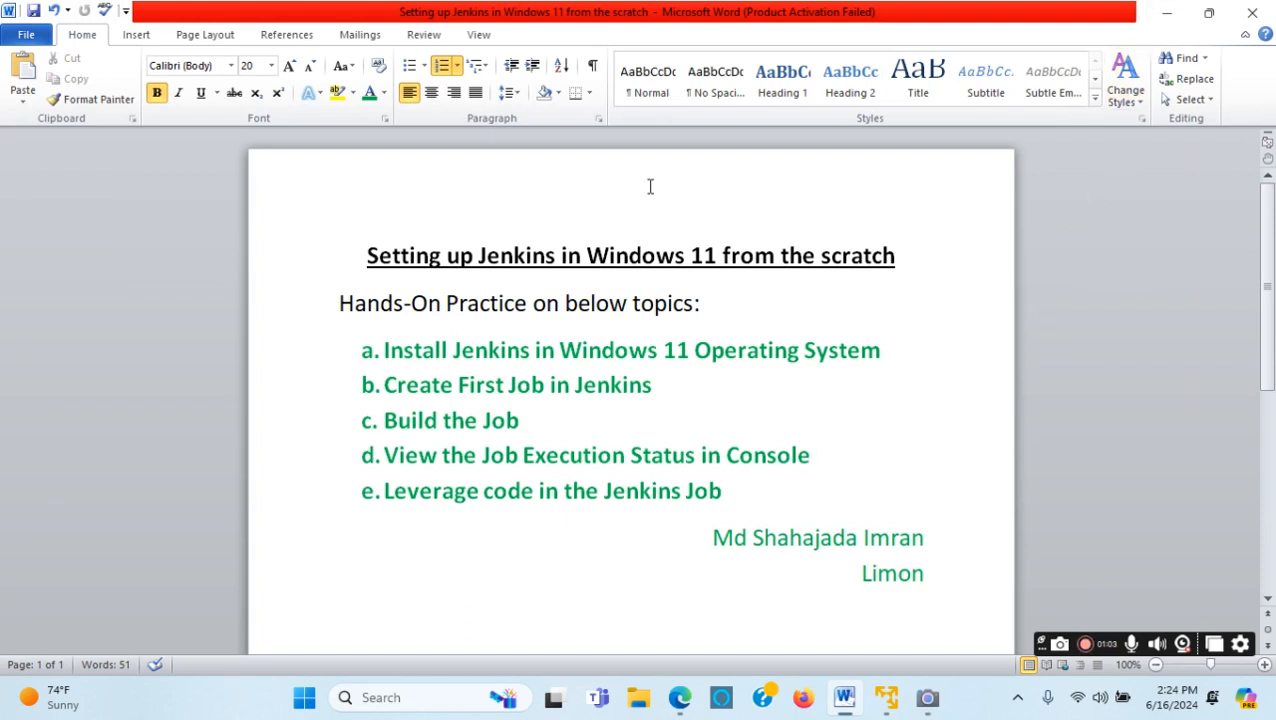
left_click(1250, 18)
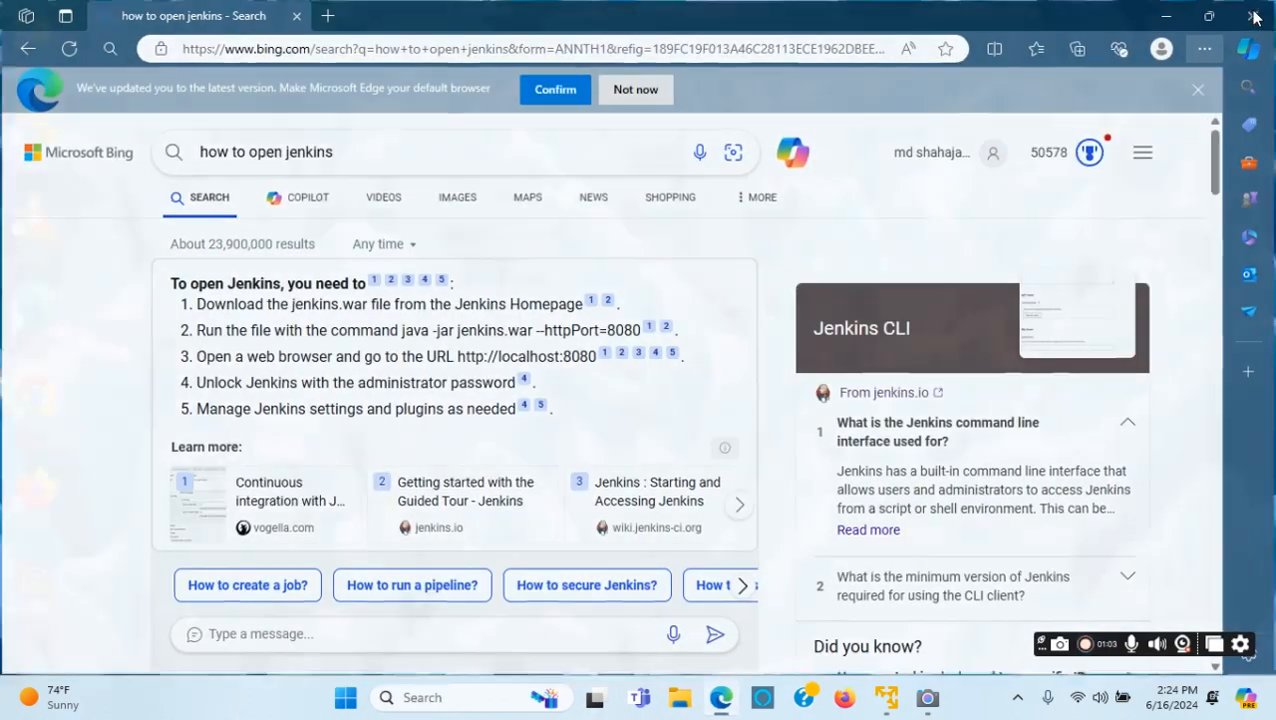
left_click(1256, 18)
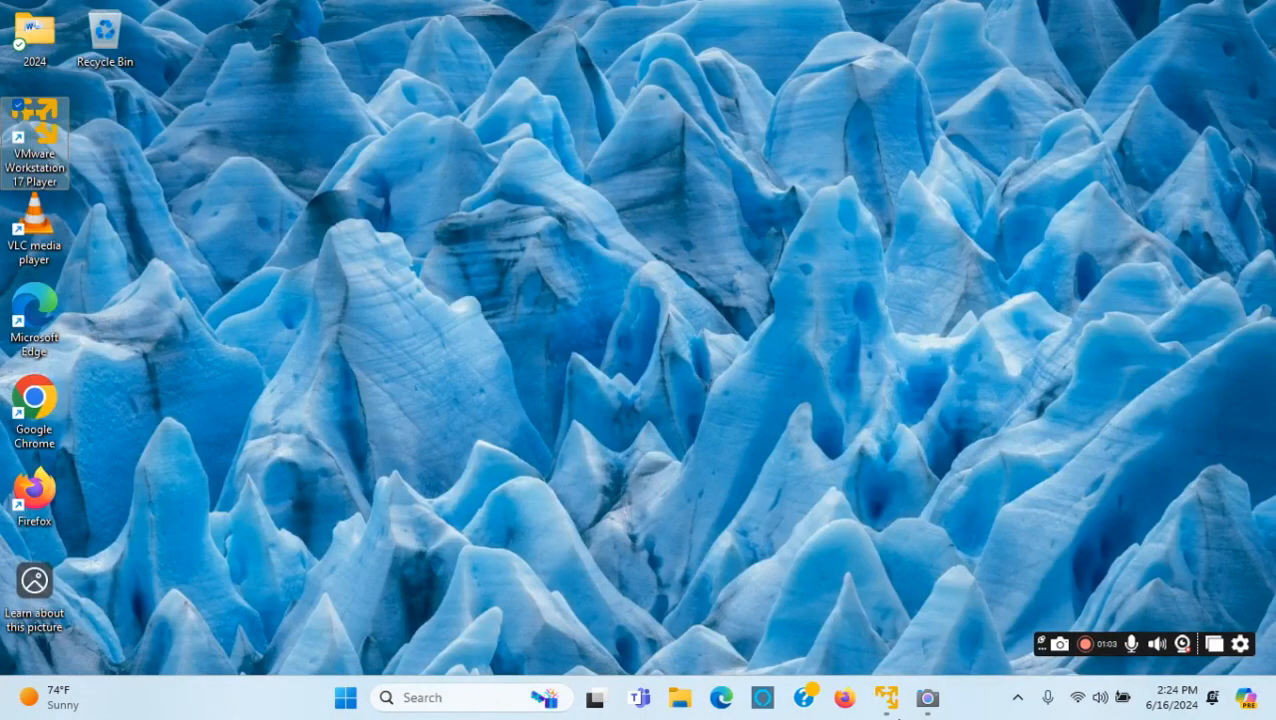
Restore the Windows 11 guest and close its TestByImran folder and Jenkins test1 browser windows.
left_click(886, 700)
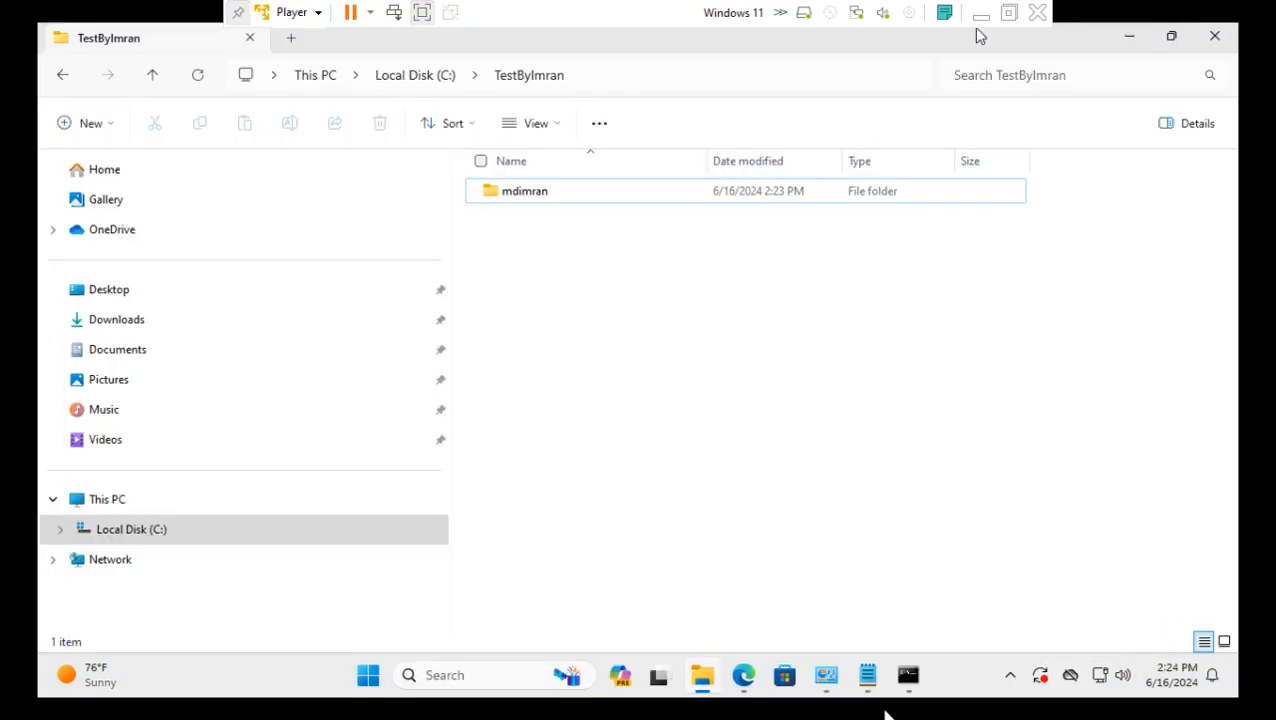
left_click(1216, 40)
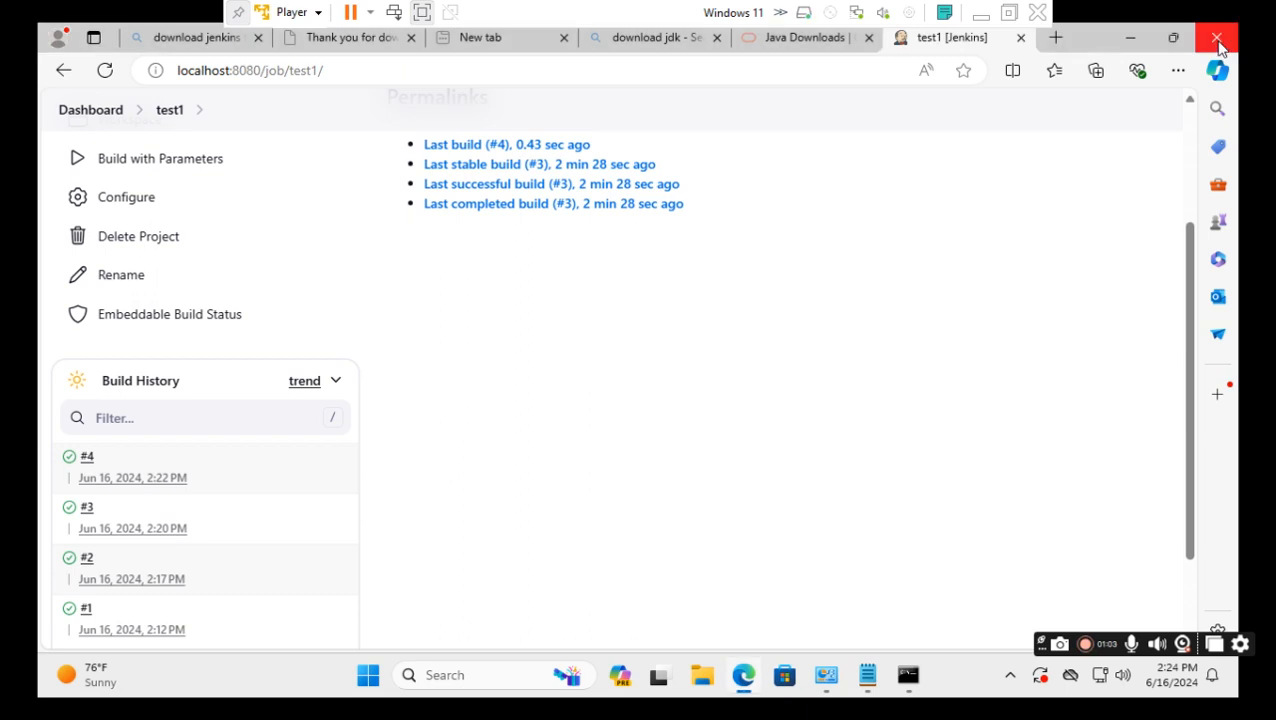
left_click(1218, 43)
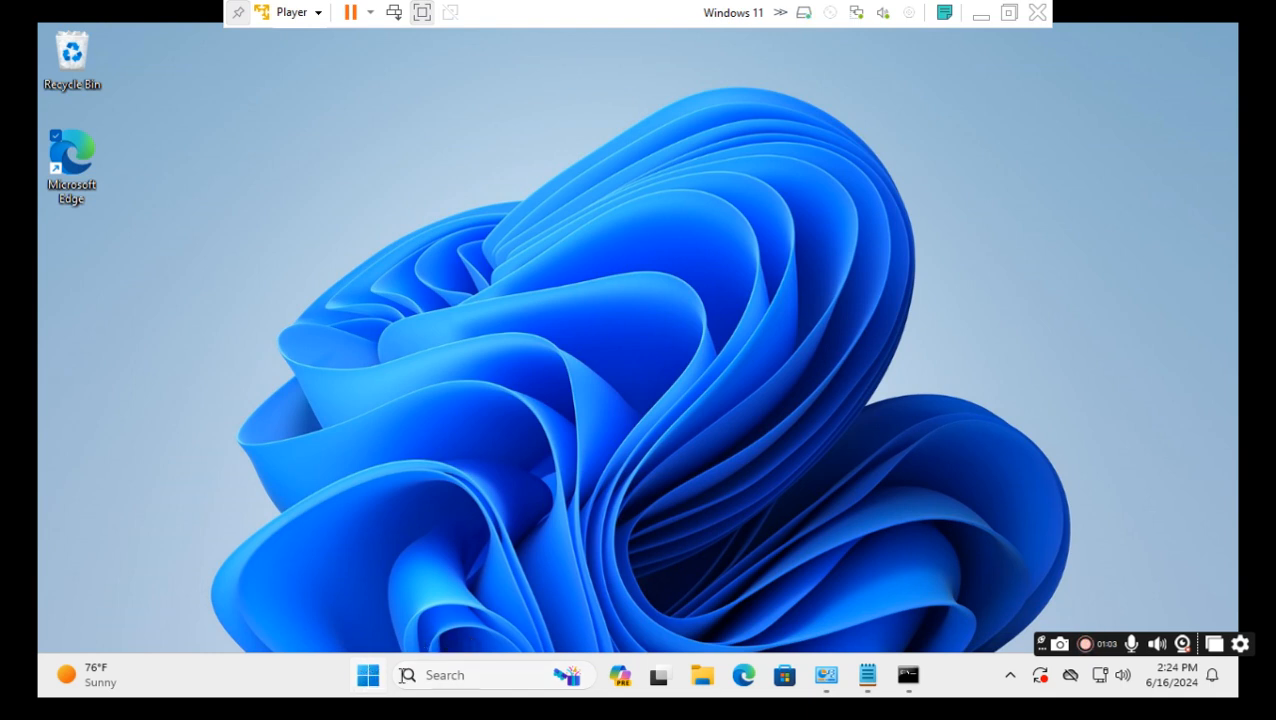
left_click(378, 675)
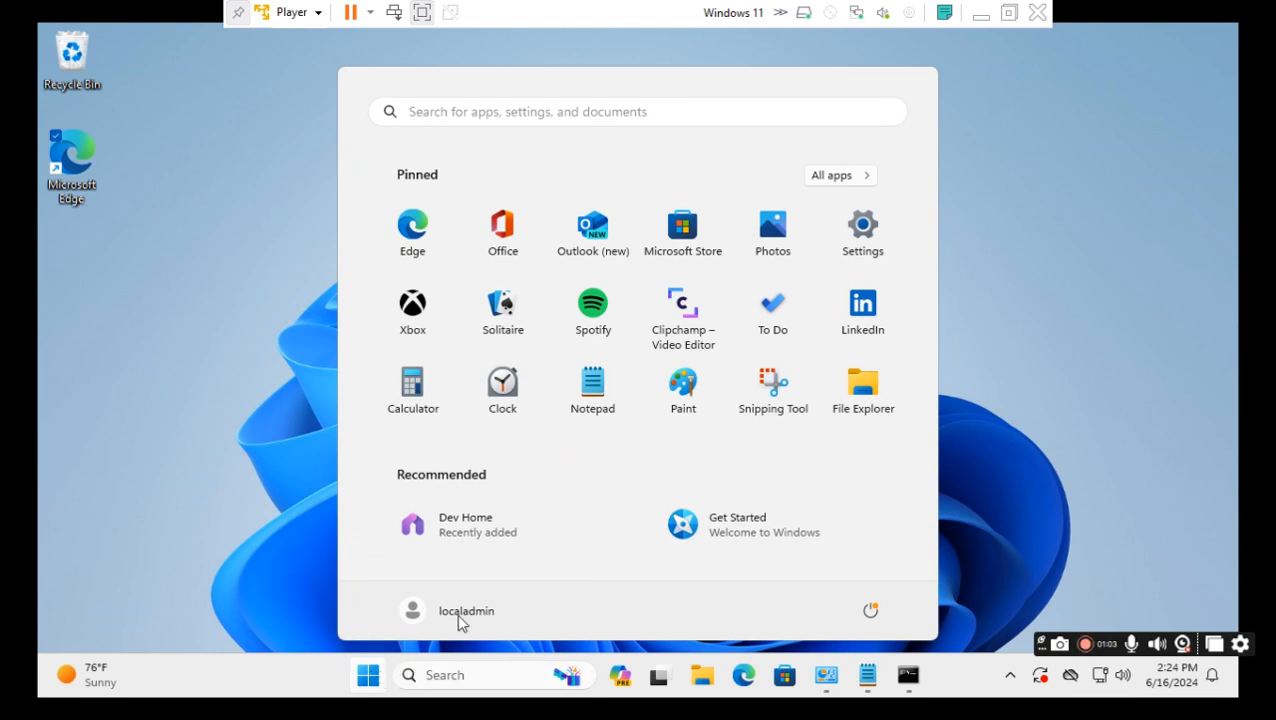
left_click(425, 615)
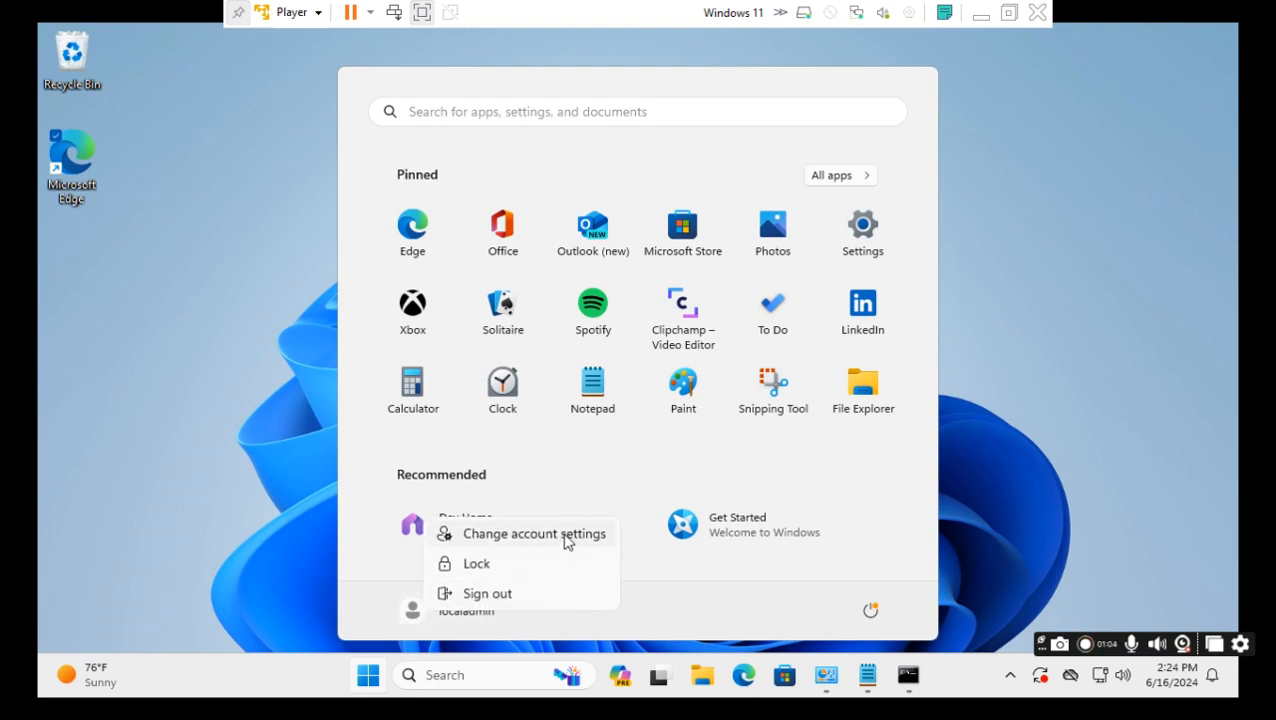
left_click(569, 542)
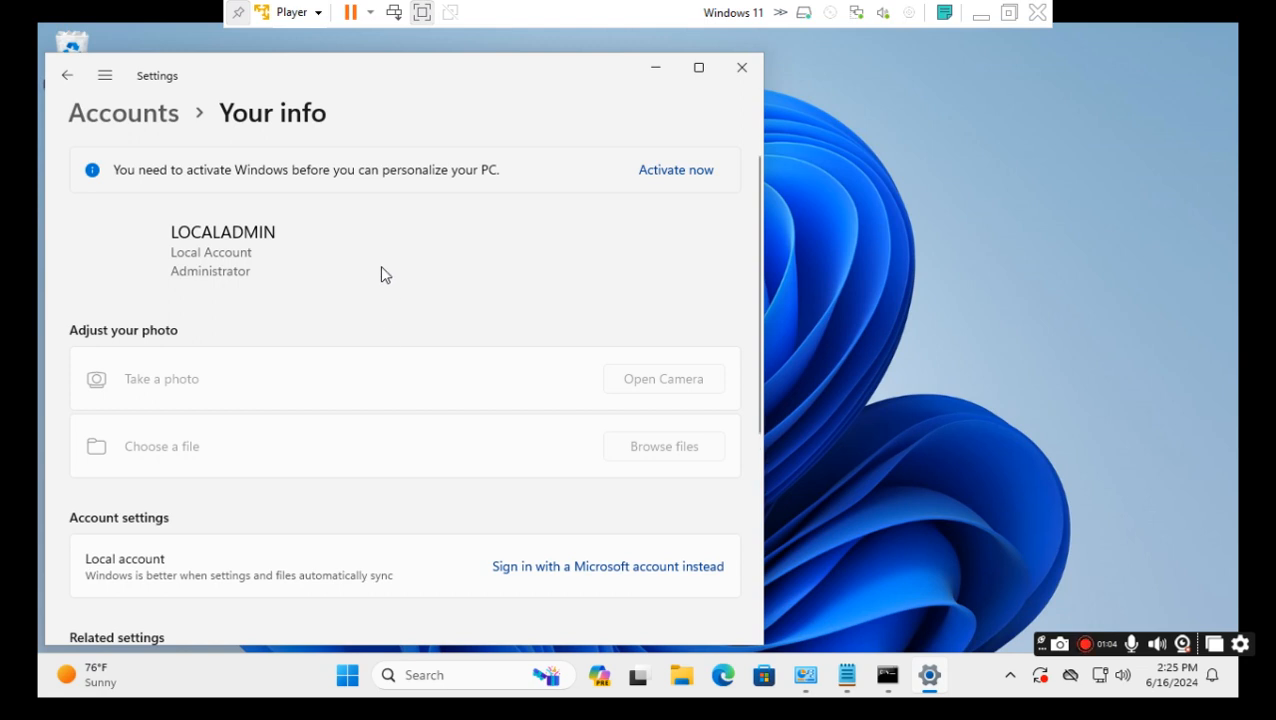
scroll(377, 281, "down", 1)
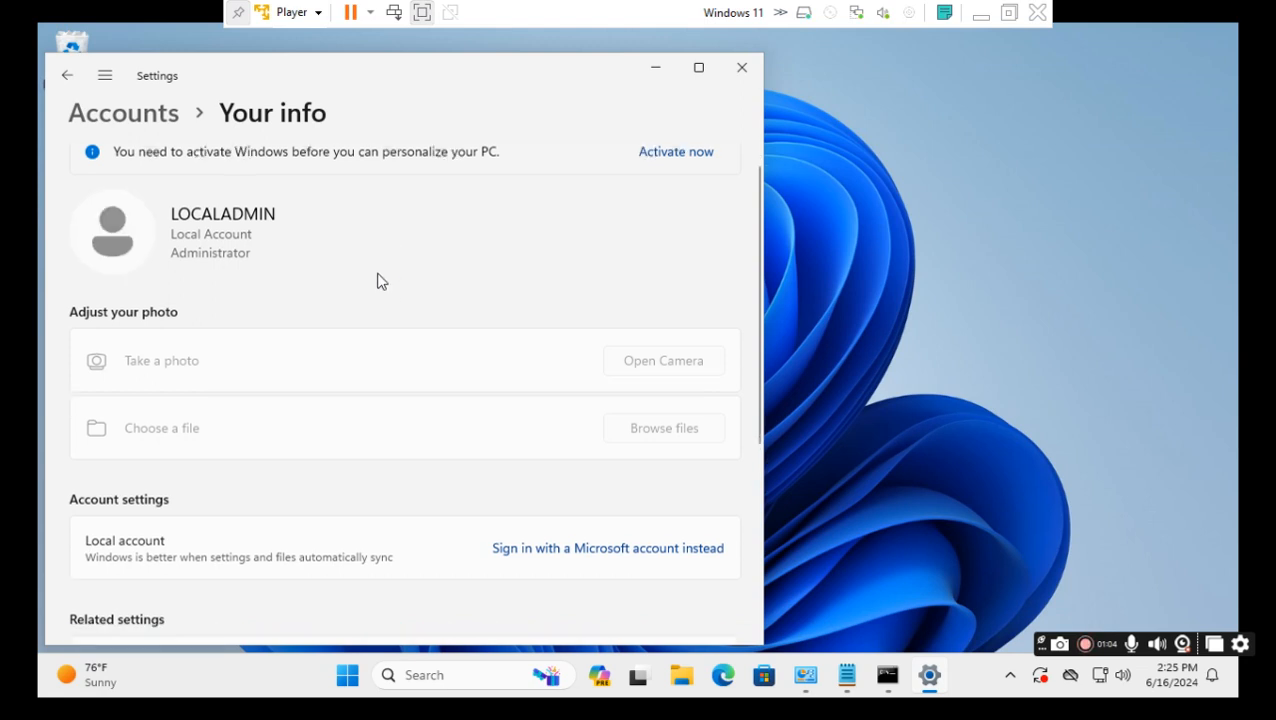
scroll(378, 286, "down", 2)
scroll(378, 292, "down", 3)
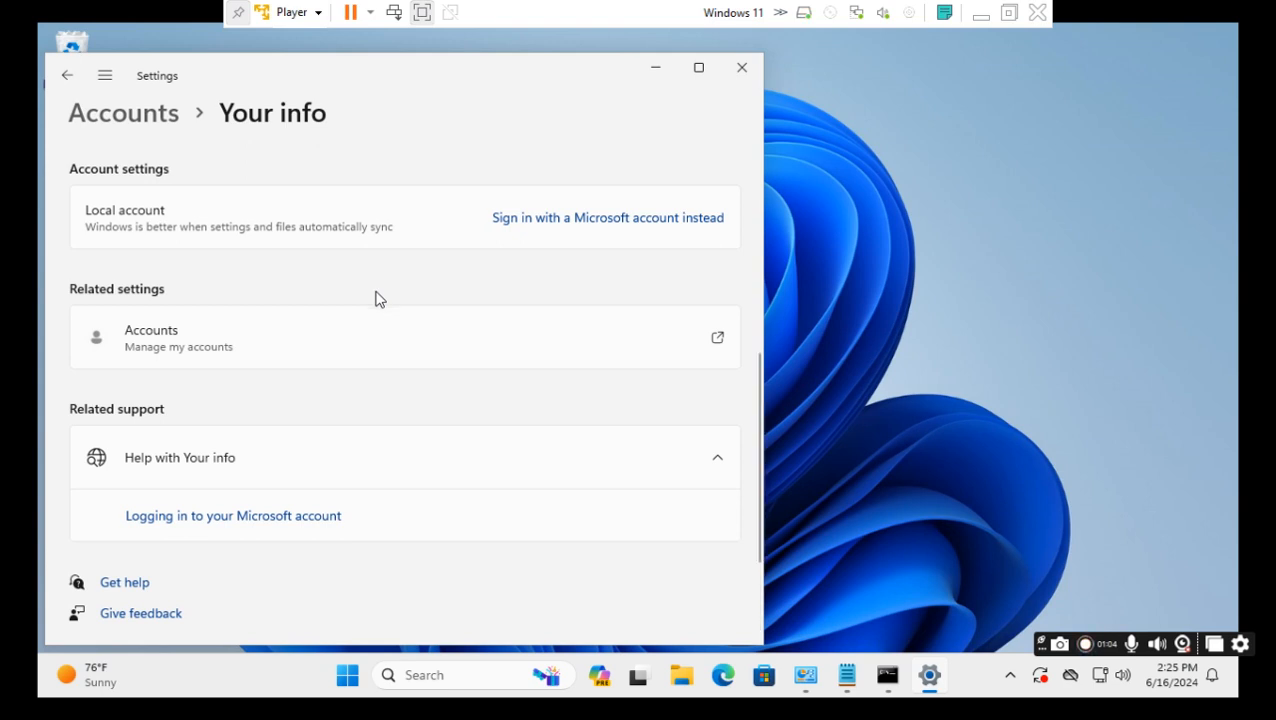
scroll(377, 300, "up", 3)
scroll(377, 305, "up", 2)
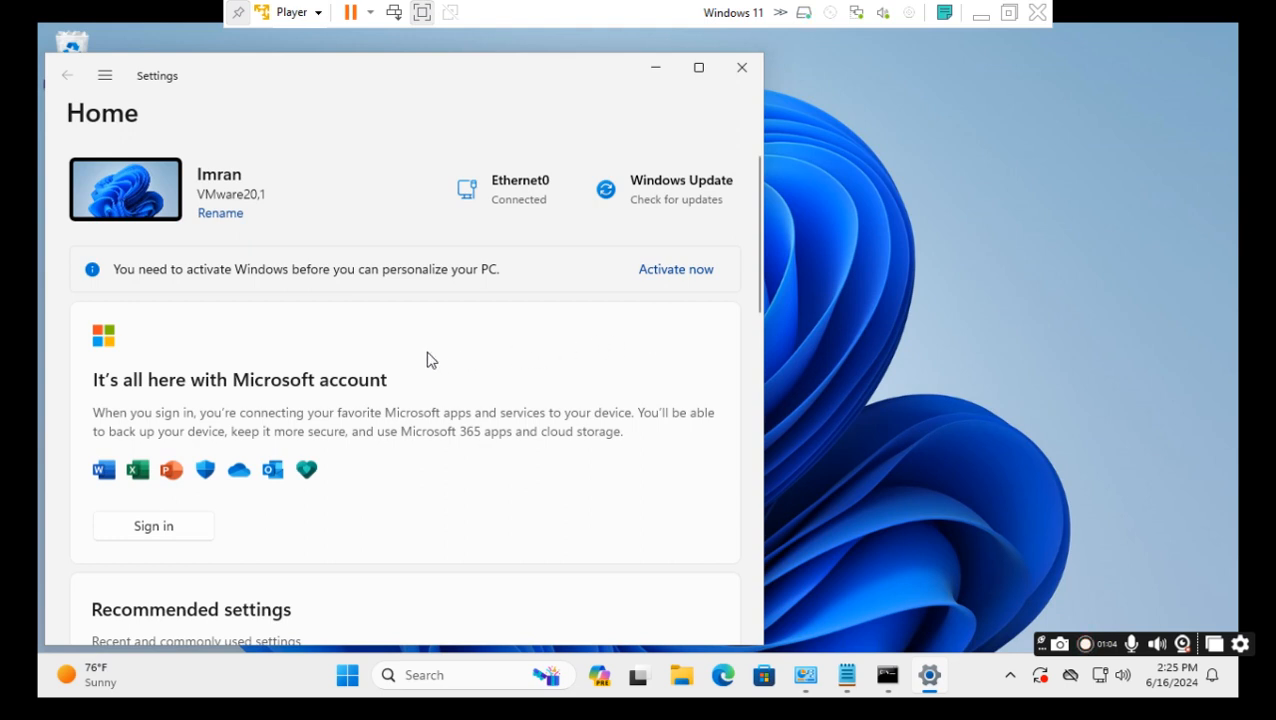
scroll(430, 360, "down", 3)
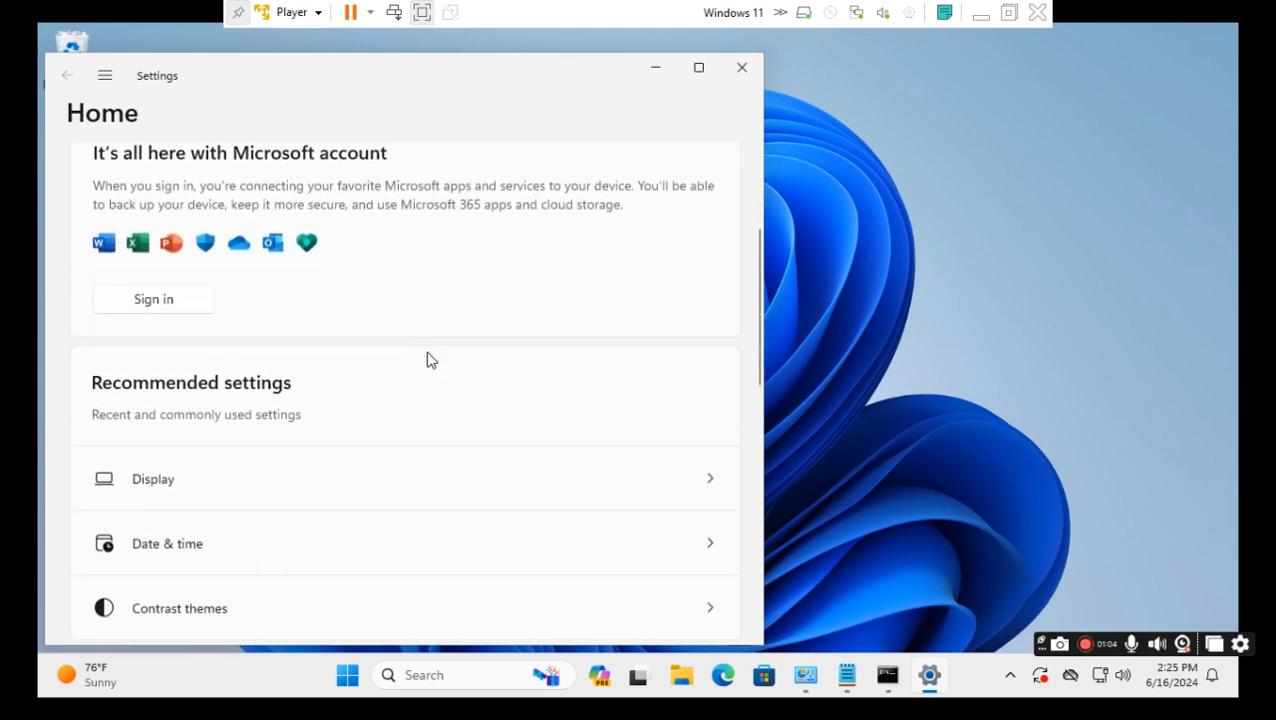
scroll(430, 360, "down", 4)
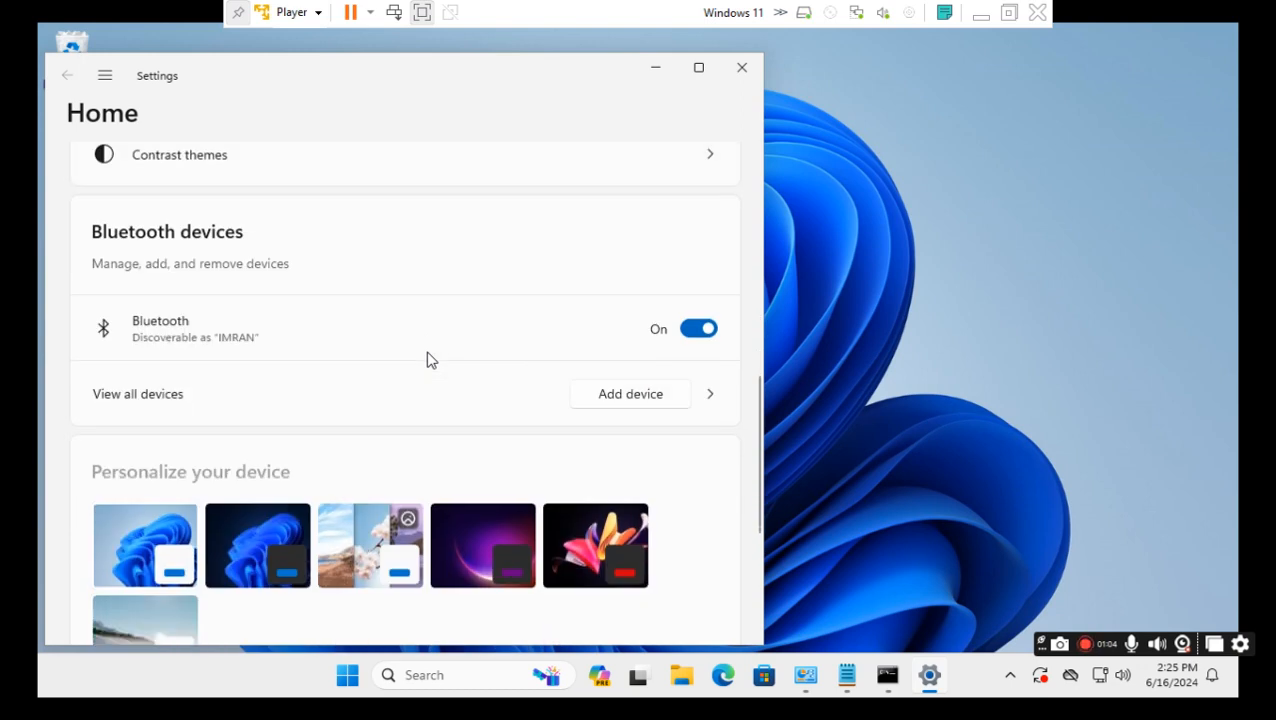
scroll(430, 360, "down", 1)
scroll(428, 358, "down", 1)
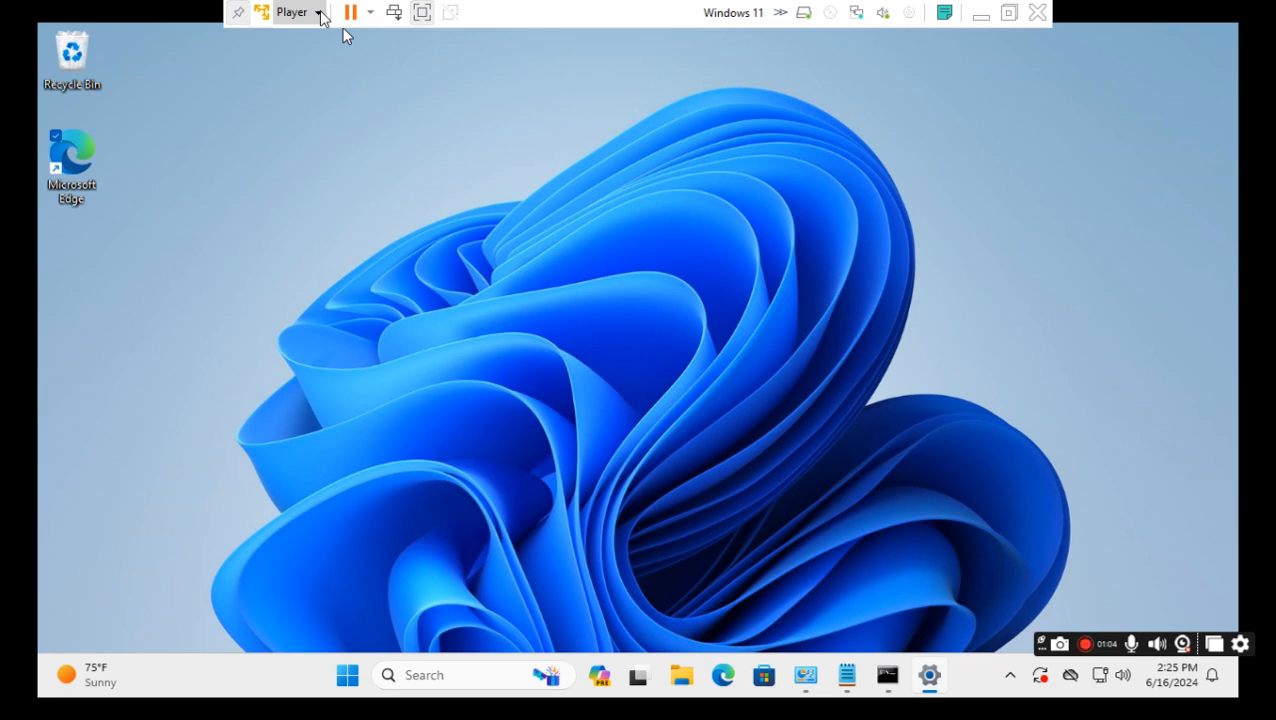
Shut down the Windows 11 guest via Player > Power > Shut Down Guest and confirm.
left_click(320, 14)
mouse_move(339, 68)
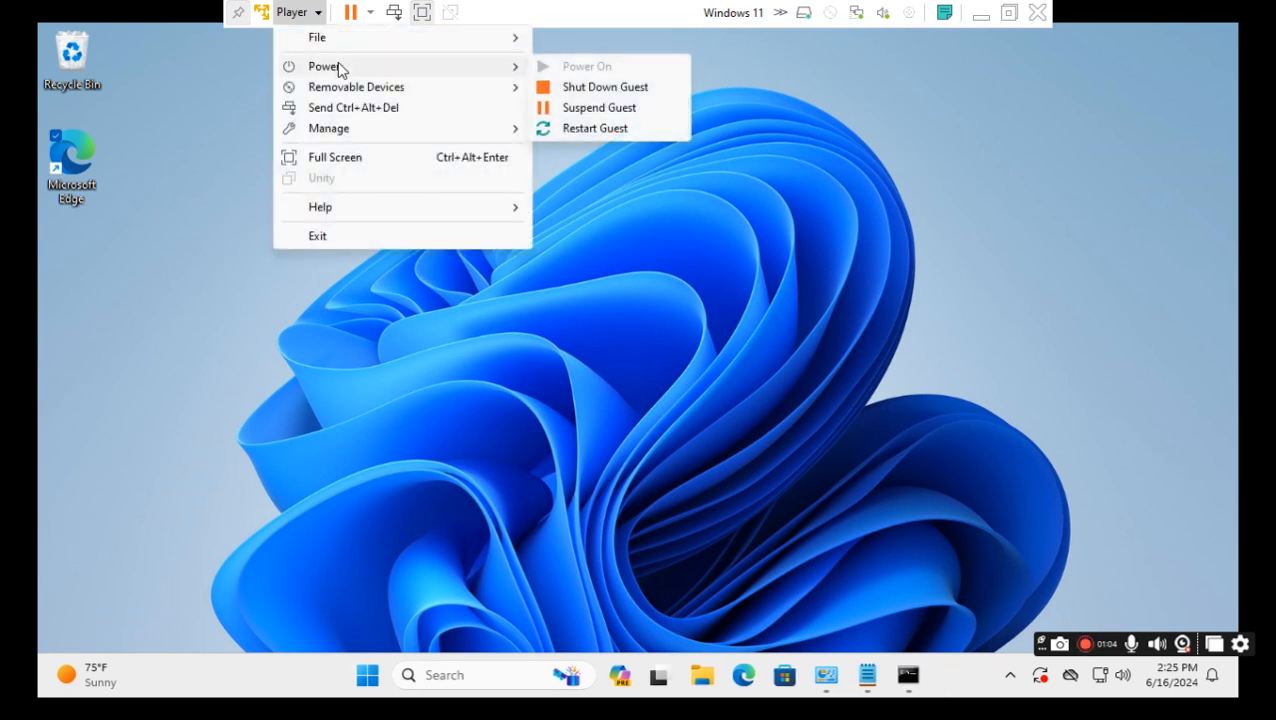
left_click(610, 88)
left_click(707, 405)
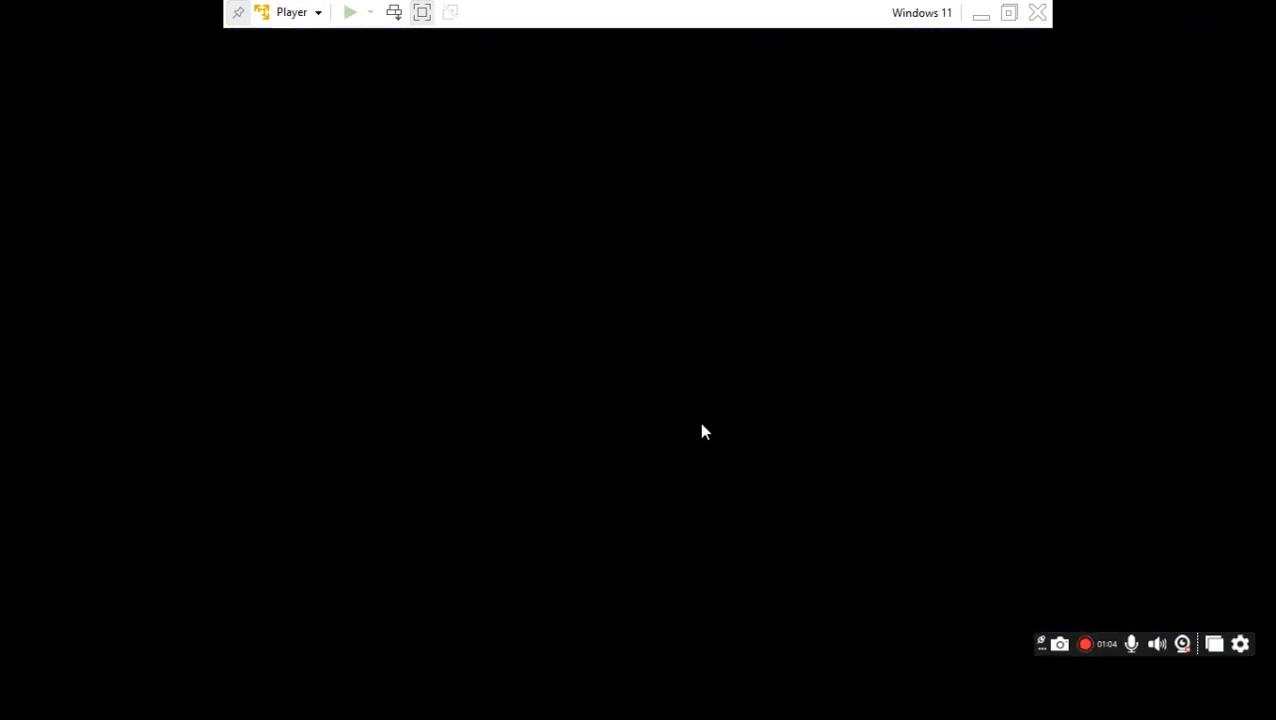